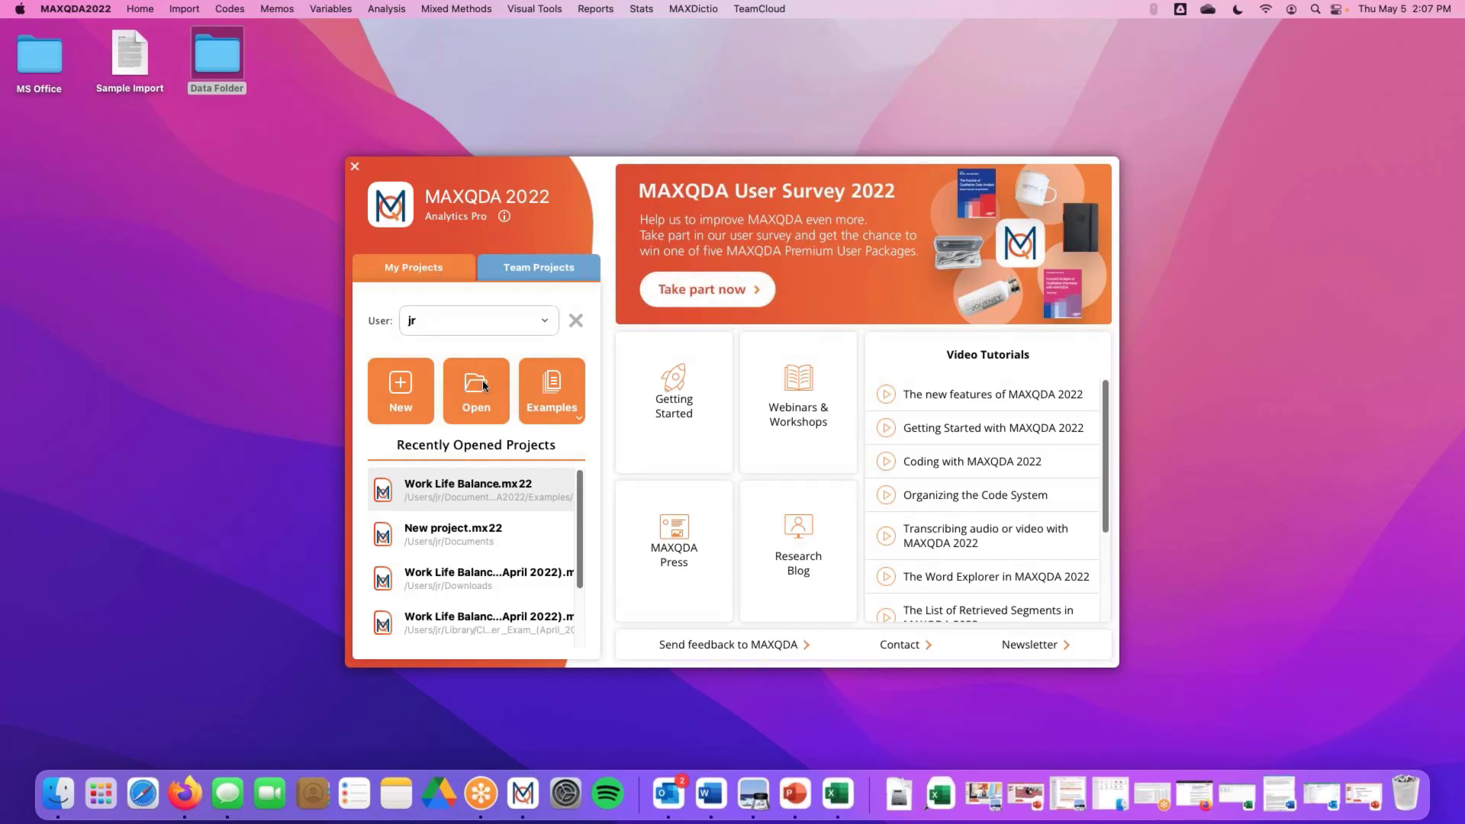
Open the ENG/Work Life Balance.mx22 example project from the start screen
left_click(576, 419)
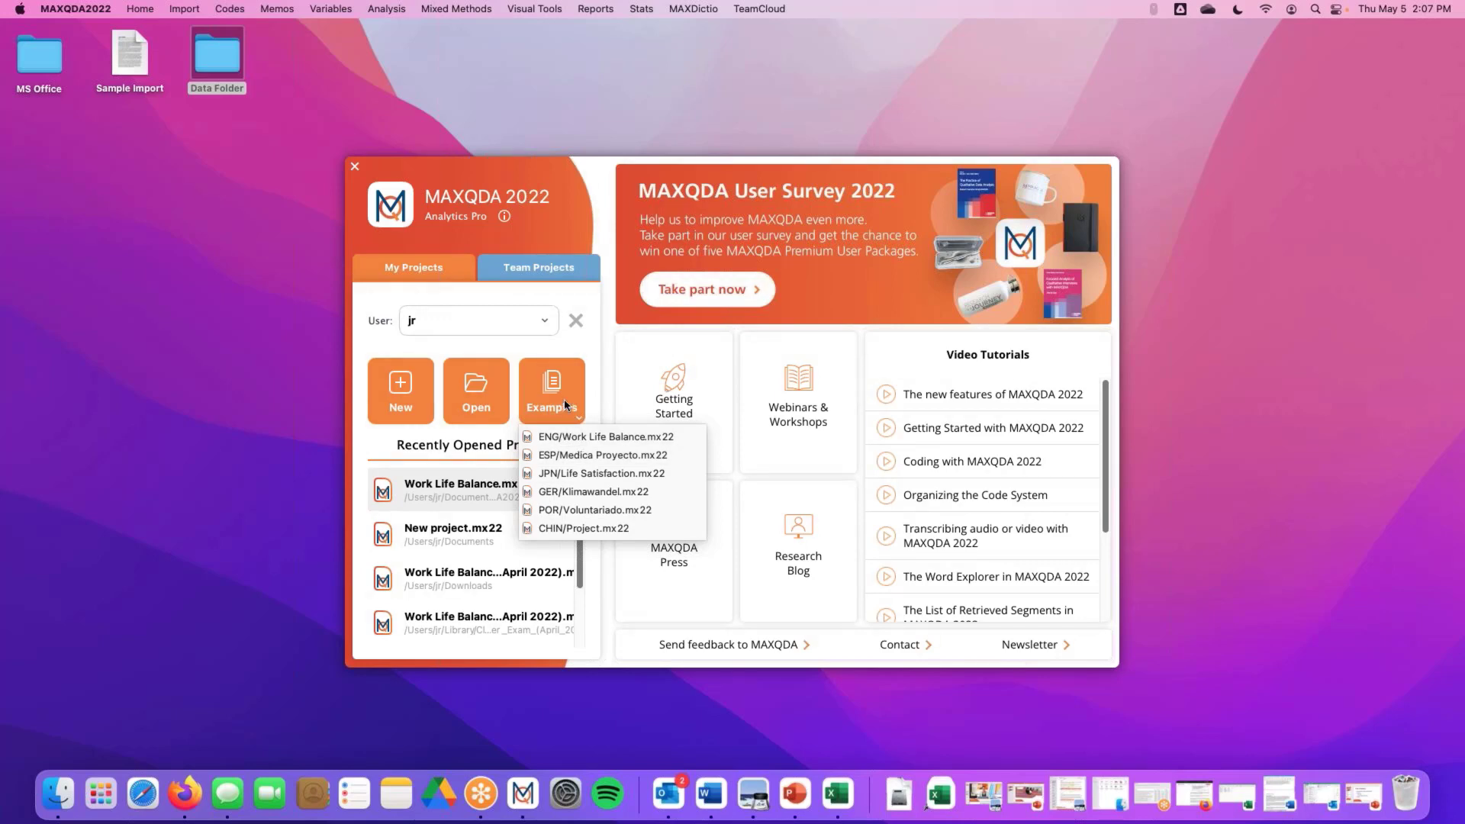
left_click(585, 367)
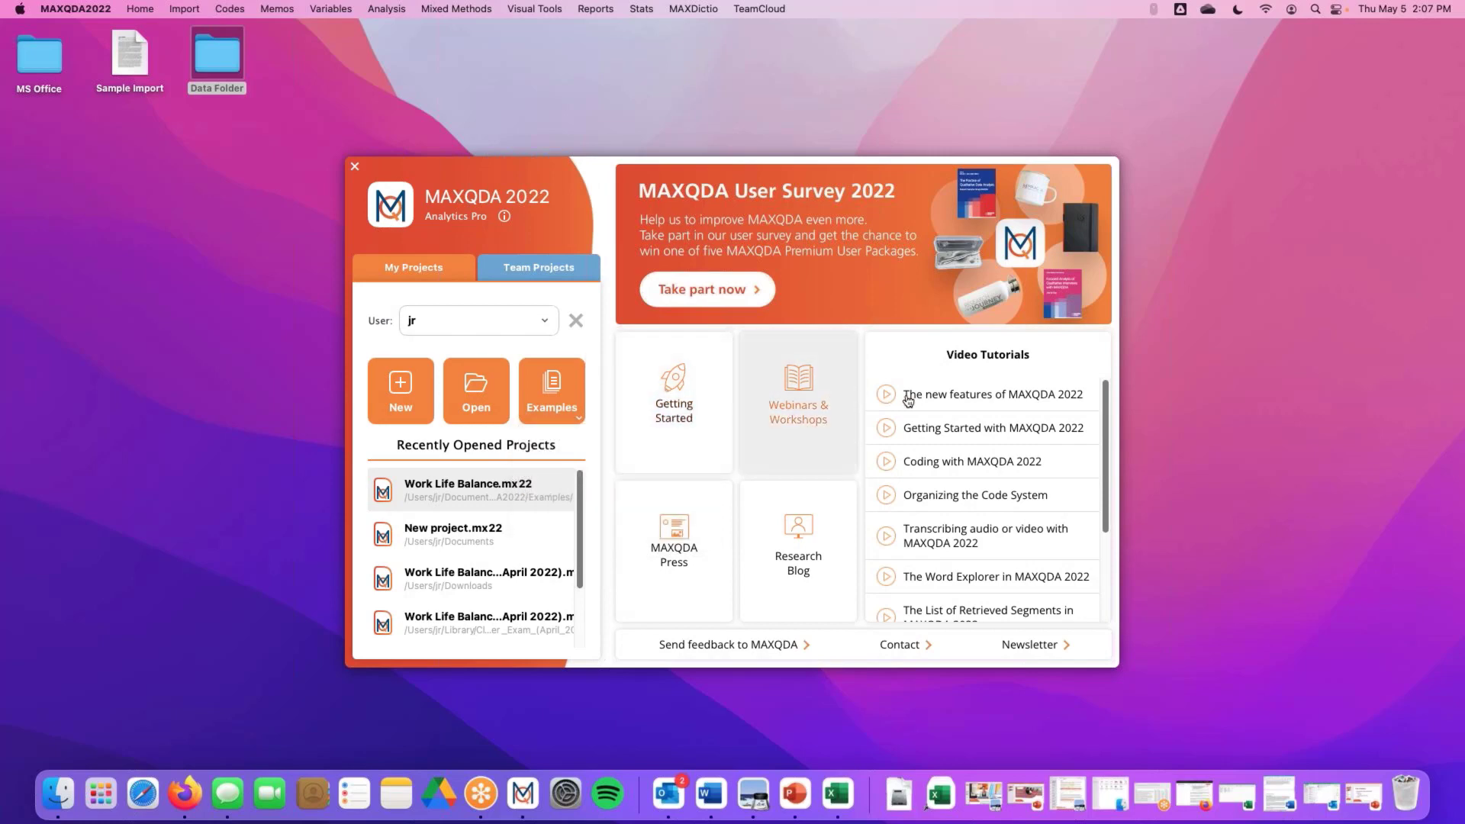
scroll(1000, 479, "down", 2)
scroll(1000, 478, "down", 5)
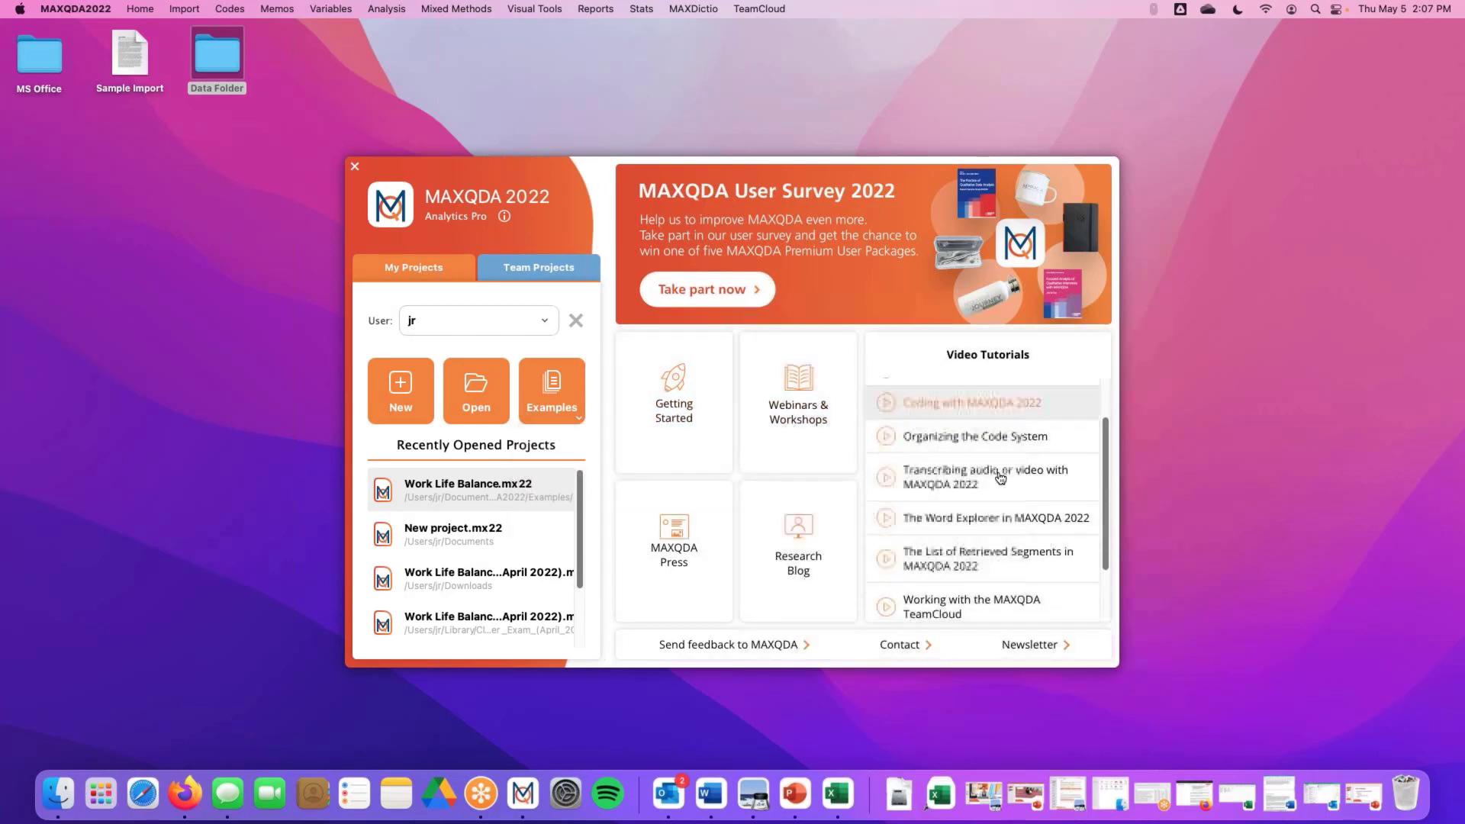
scroll(1000, 478, "up", 6)
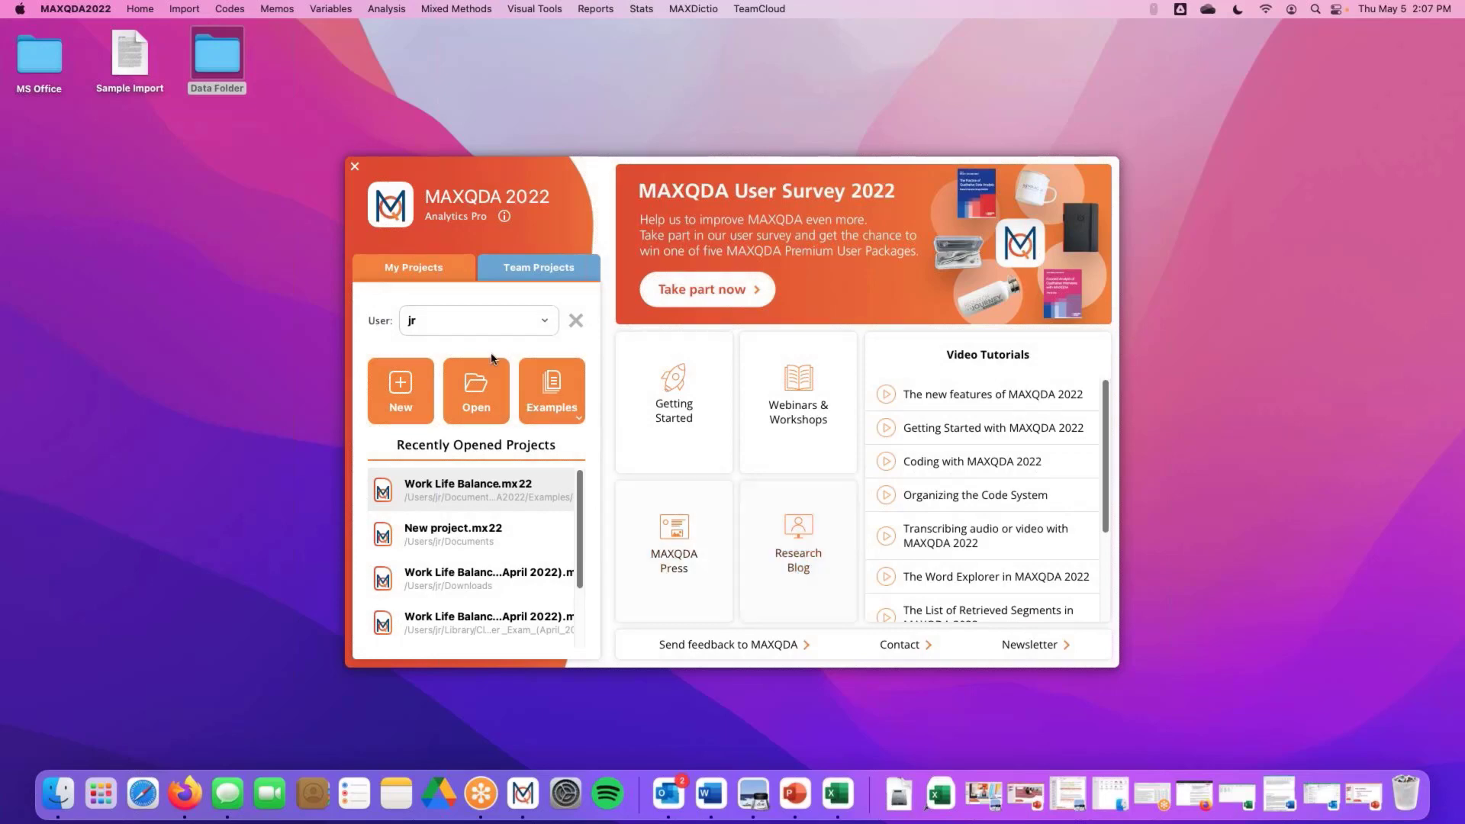
left_click(574, 406)
left_click(589, 440)
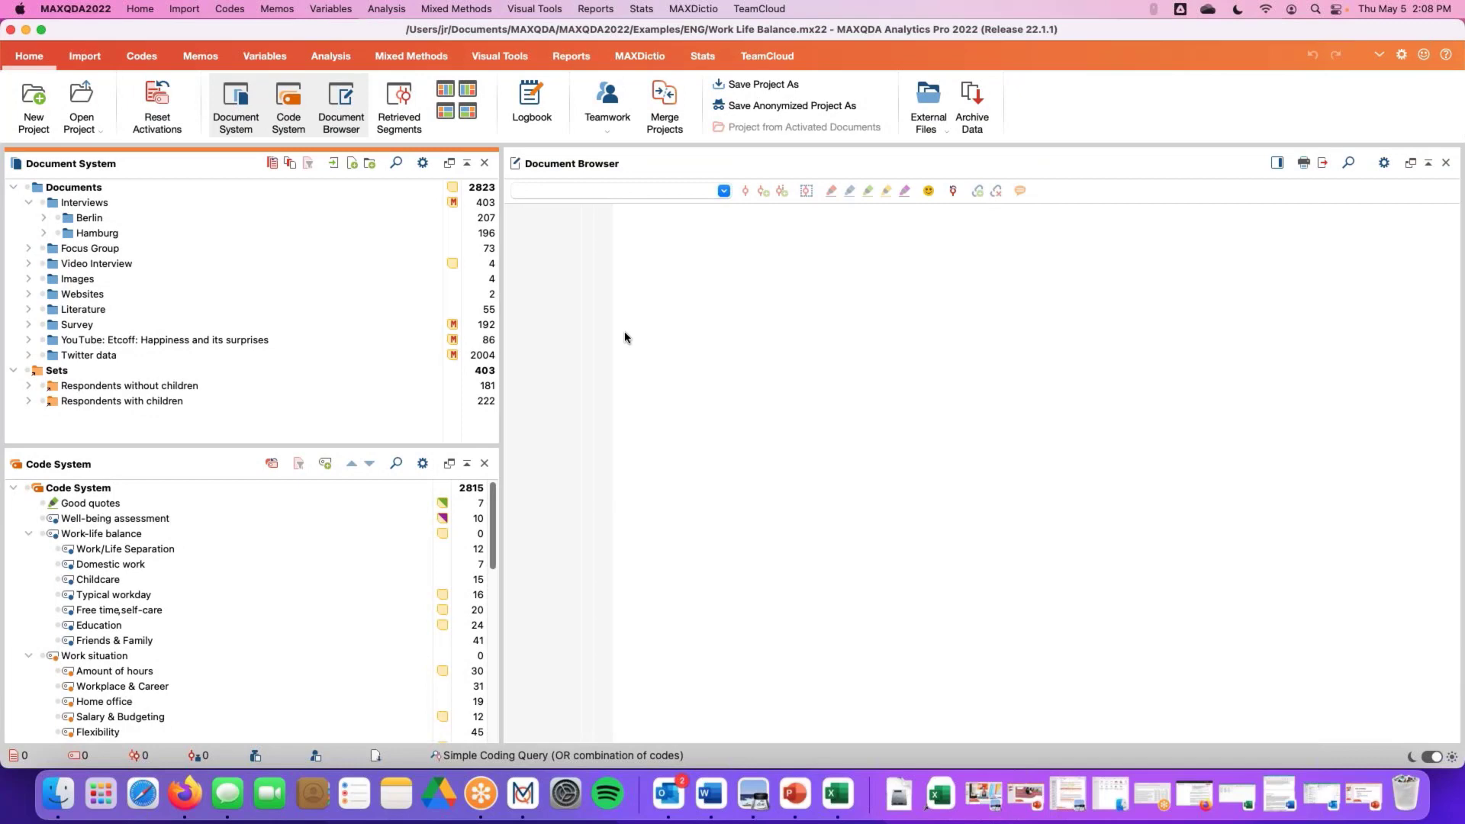
Switch the workspace to the four-window layout including Retrieved Segments
left_click(445, 111)
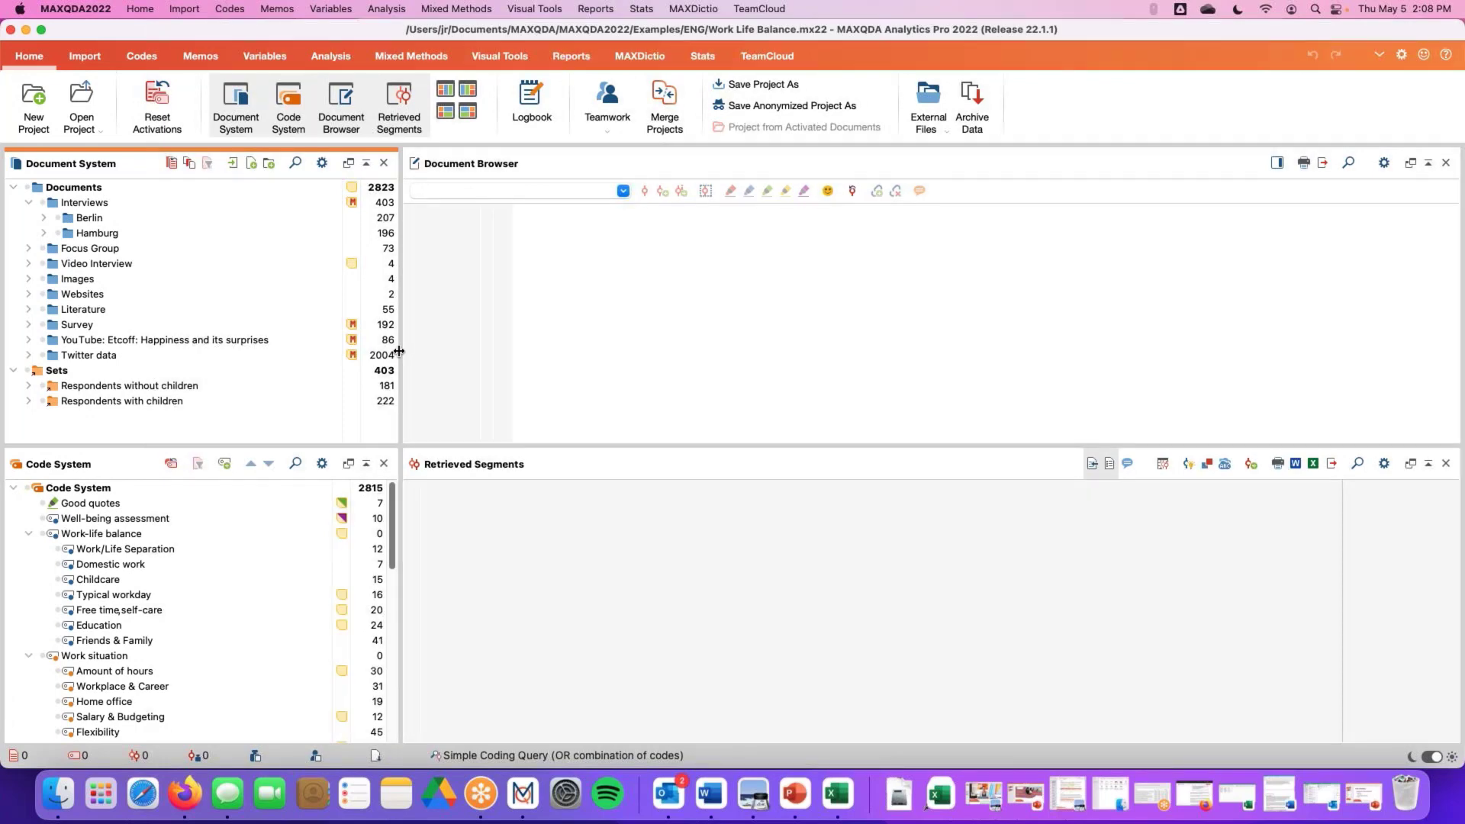
left_click(1273, 38)
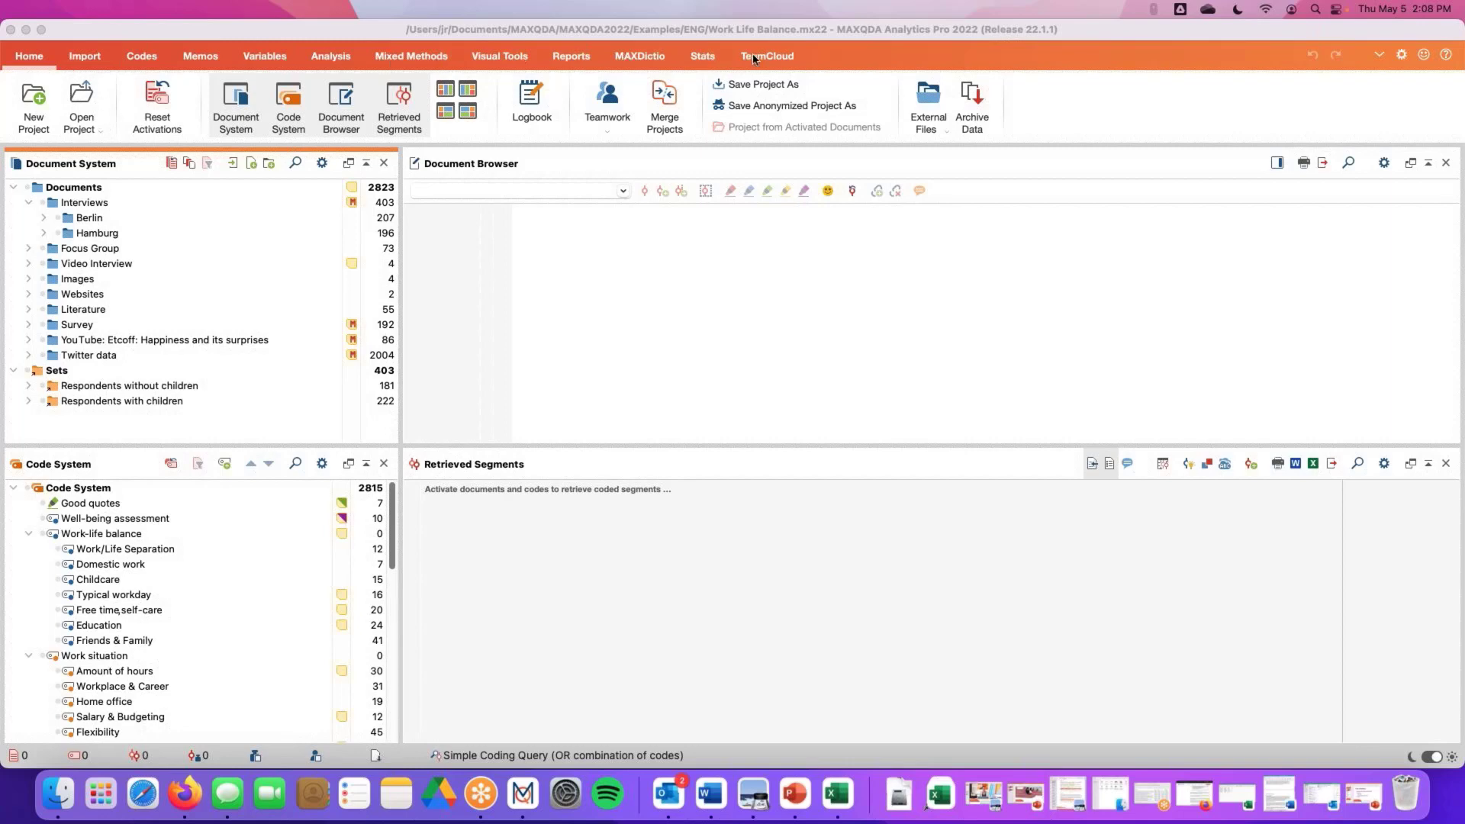
Browse the Home, Import, Codes and Memos ribbon tabs, ending on Home
left_click(25, 64)
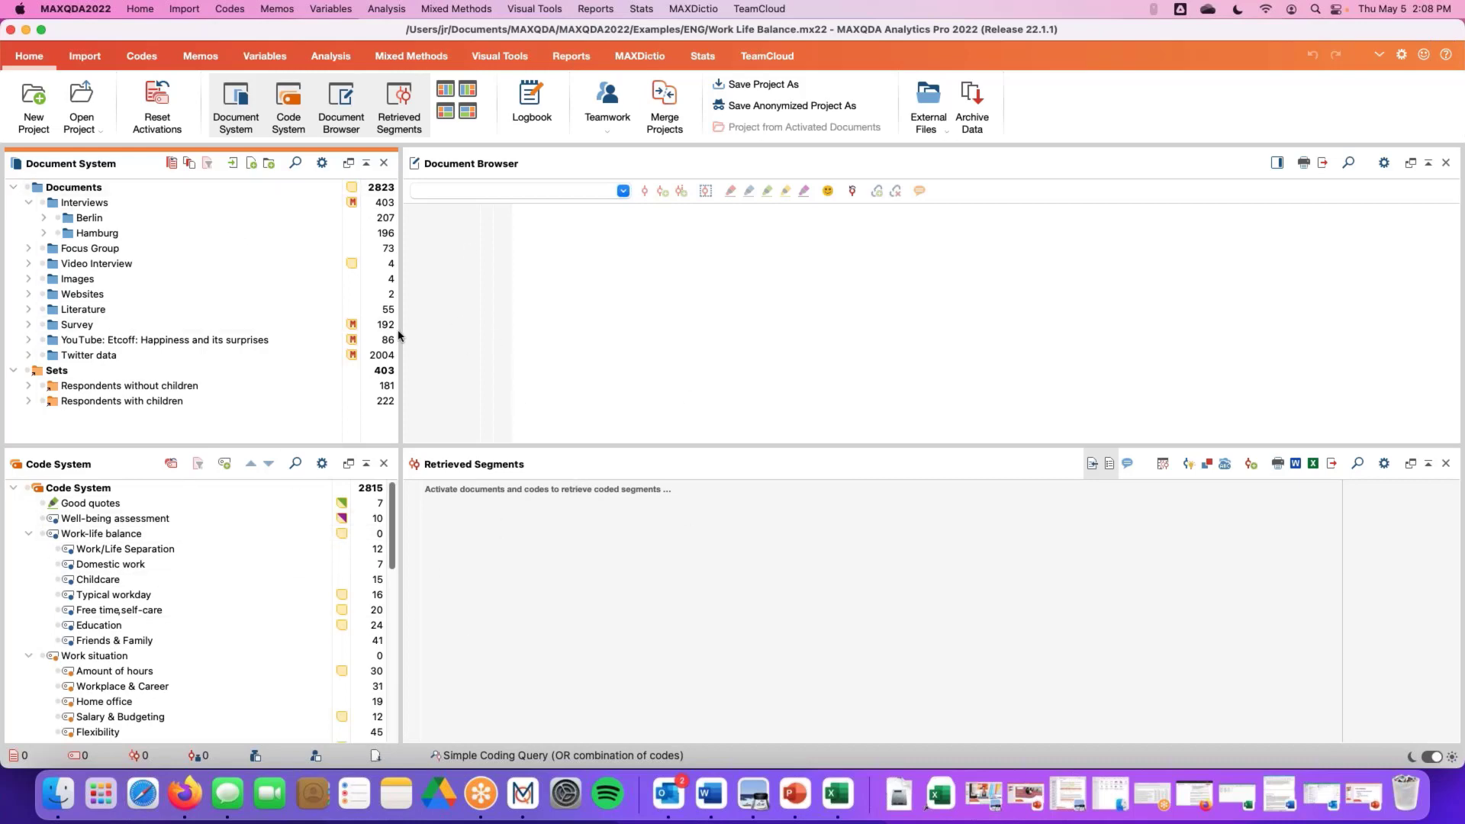
left_click(84, 61)
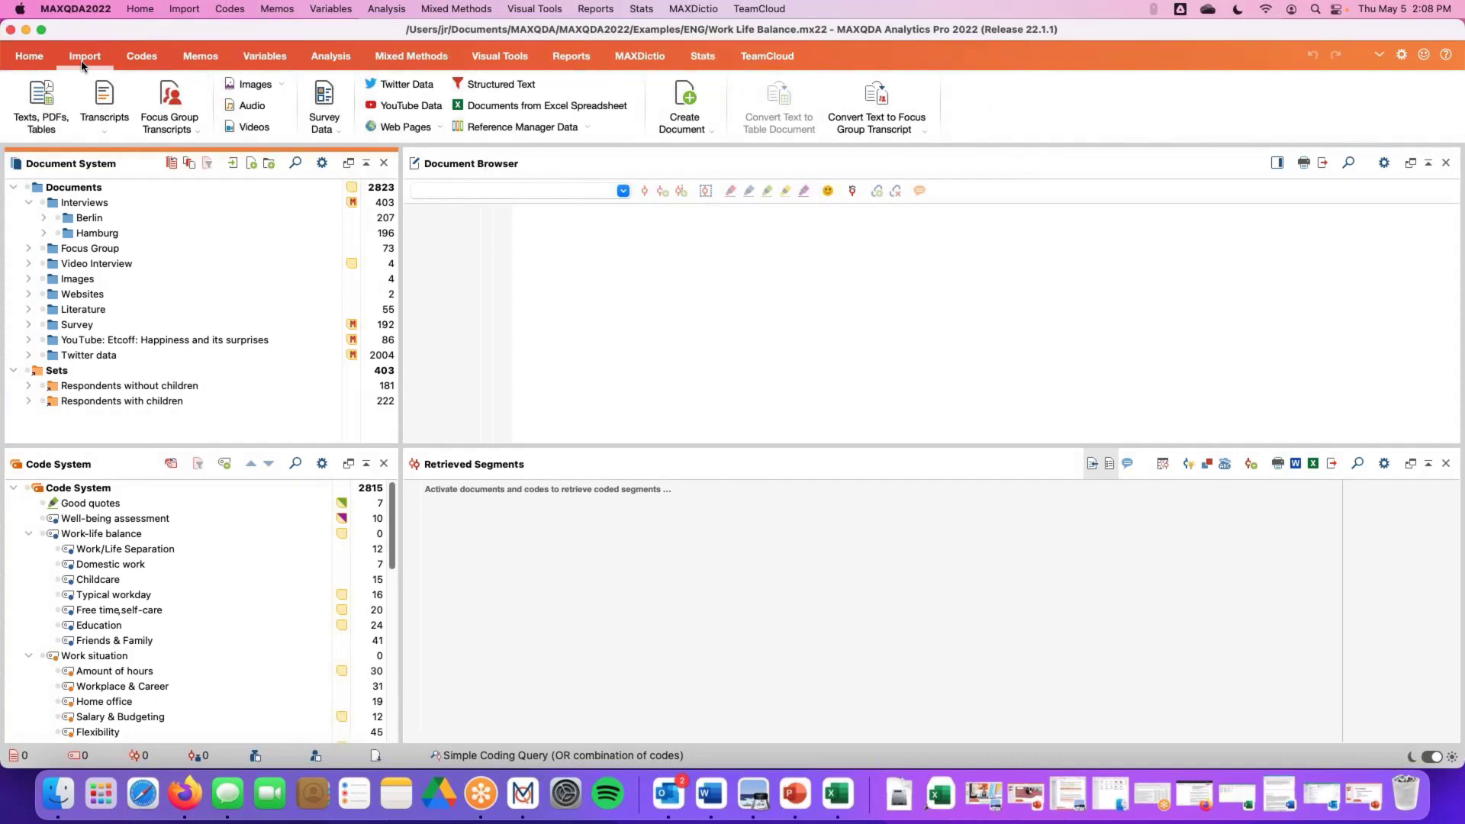
left_click(131, 59)
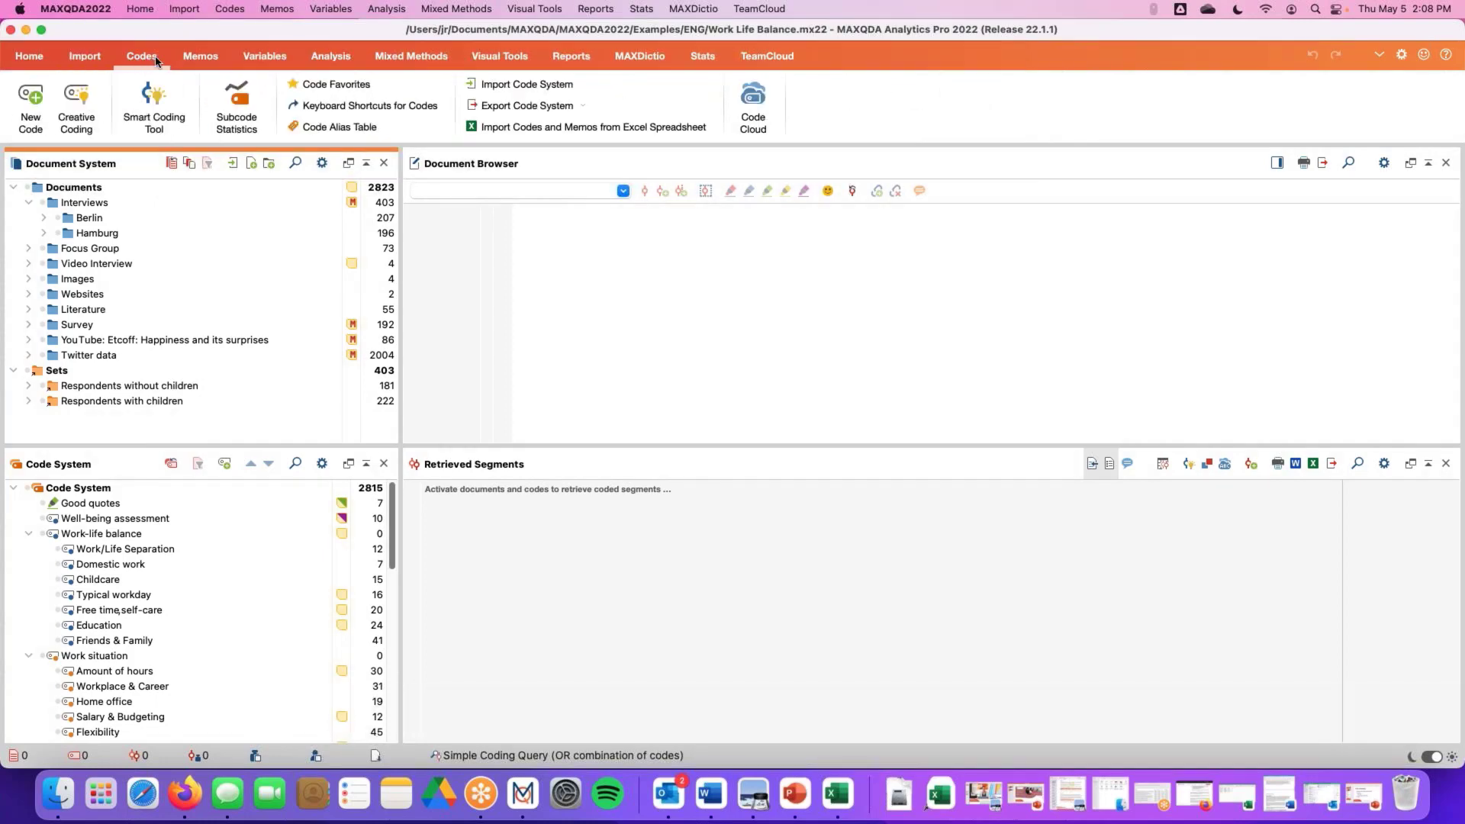
left_click(201, 59)
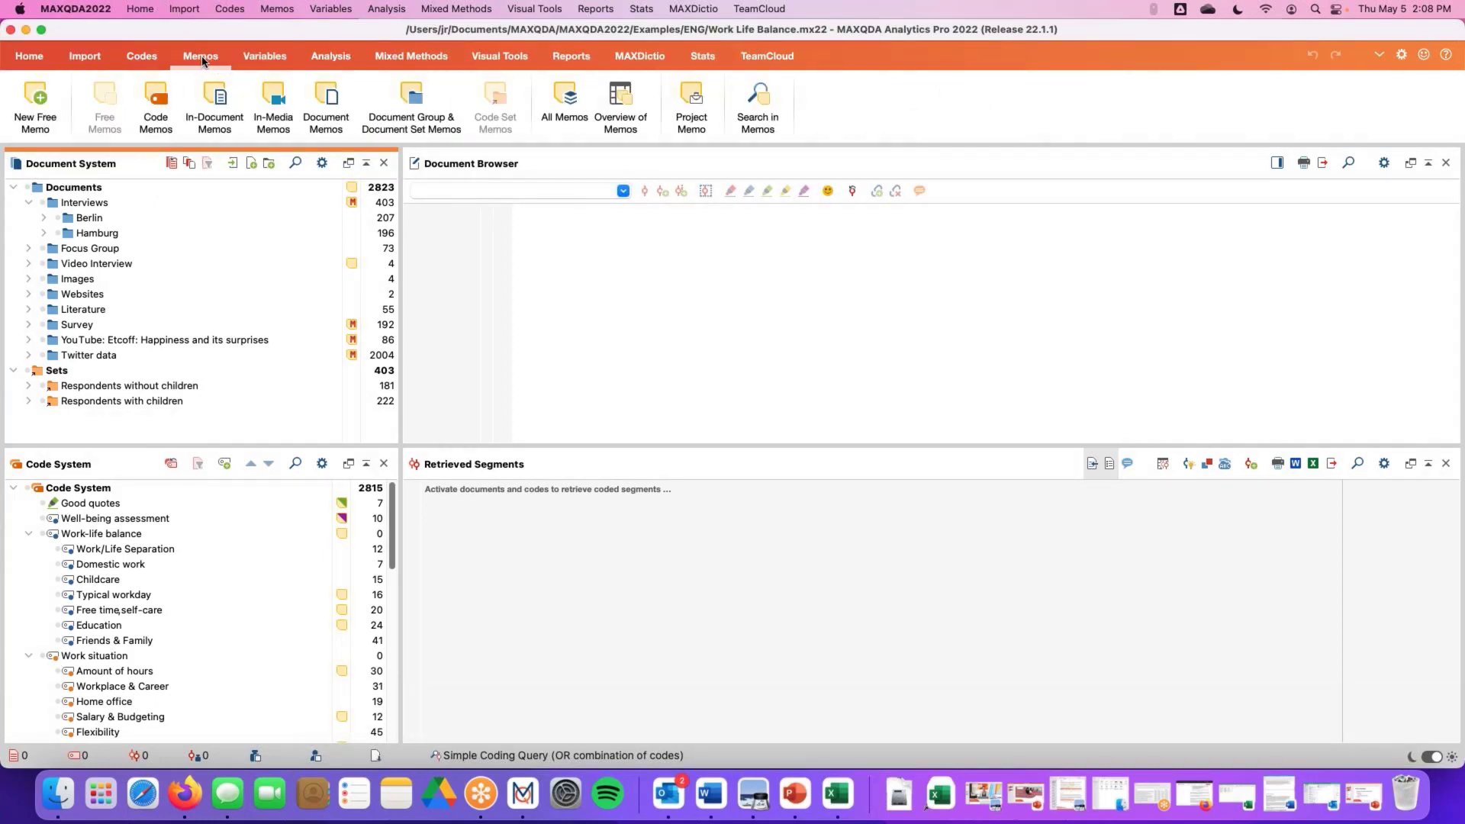
left_click(35, 61)
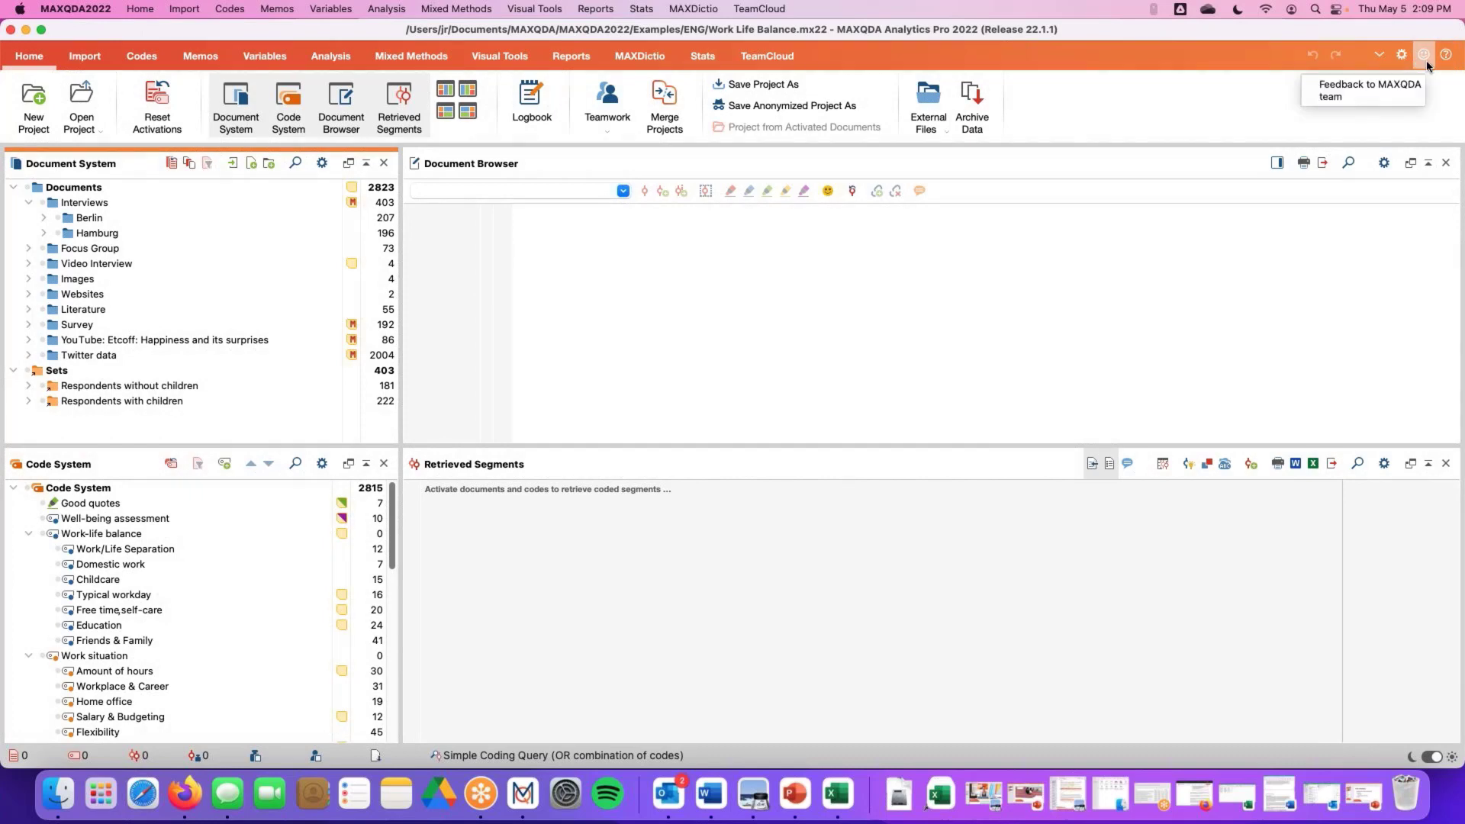
Review the General and User interface preferences, including the interface language options, and close Preferences
left_click(1402, 55)
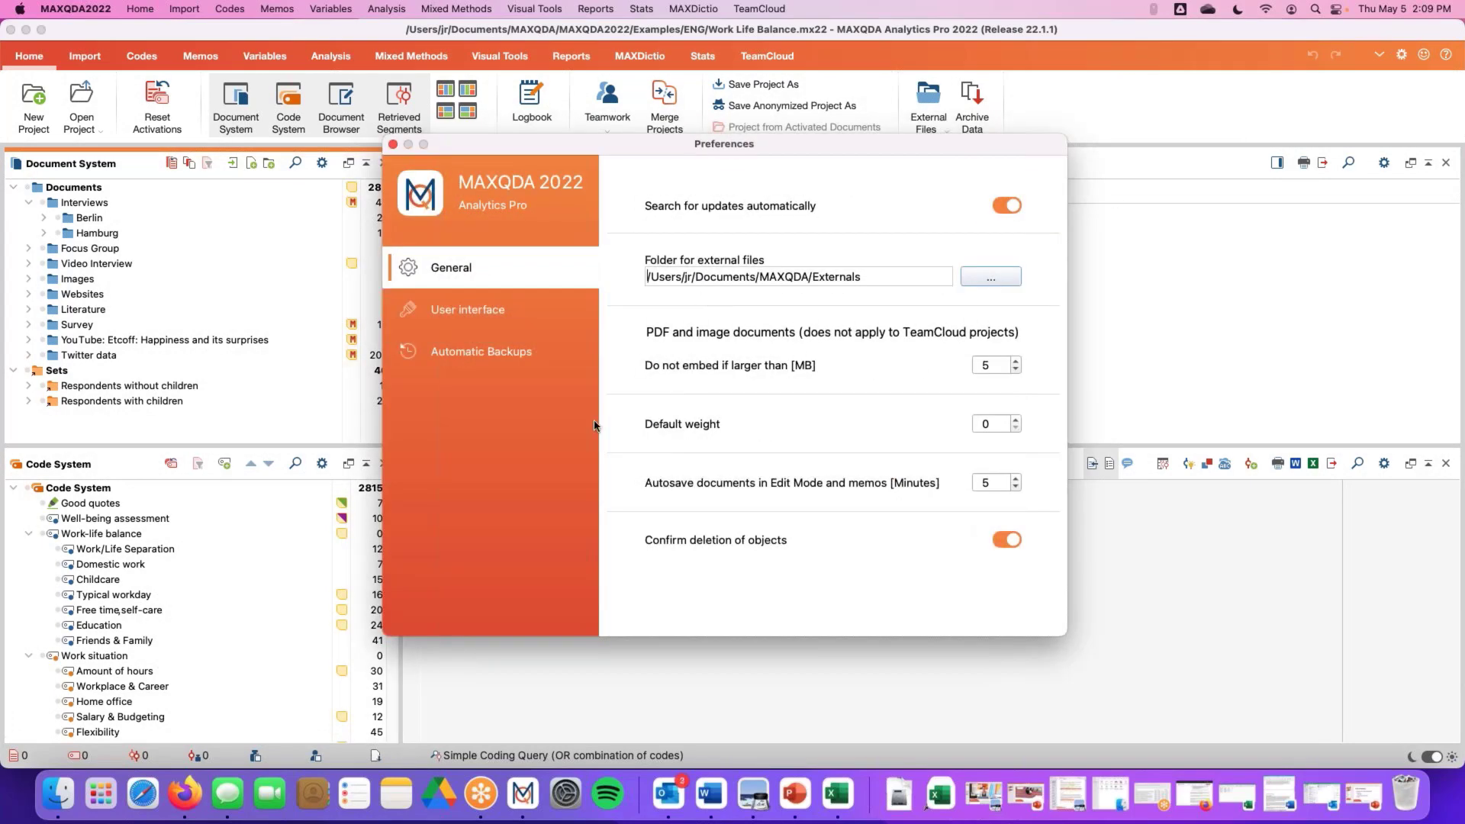
left_click(497, 318)
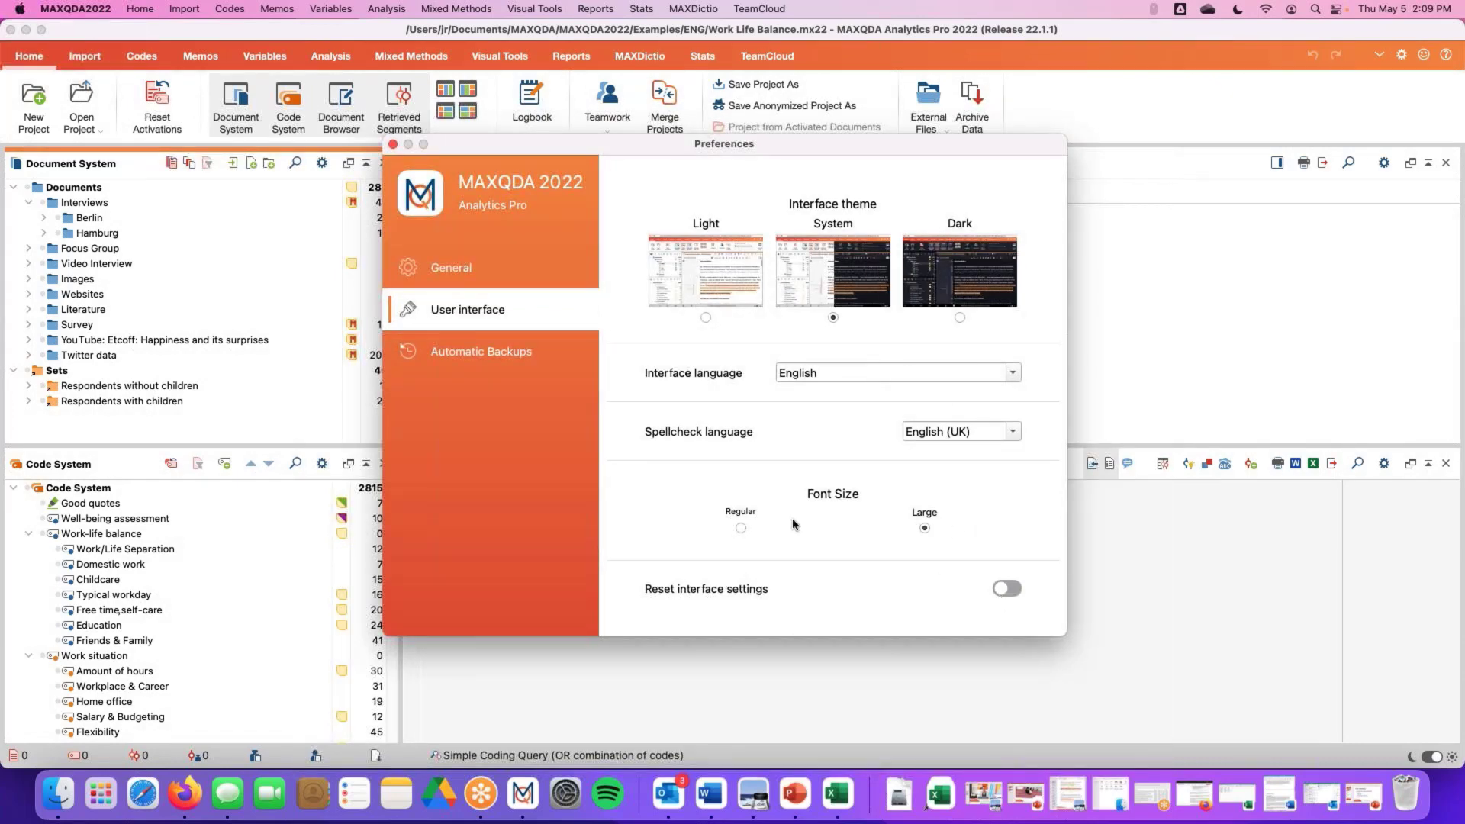
left_click(1012, 373)
left_click(1012, 376)
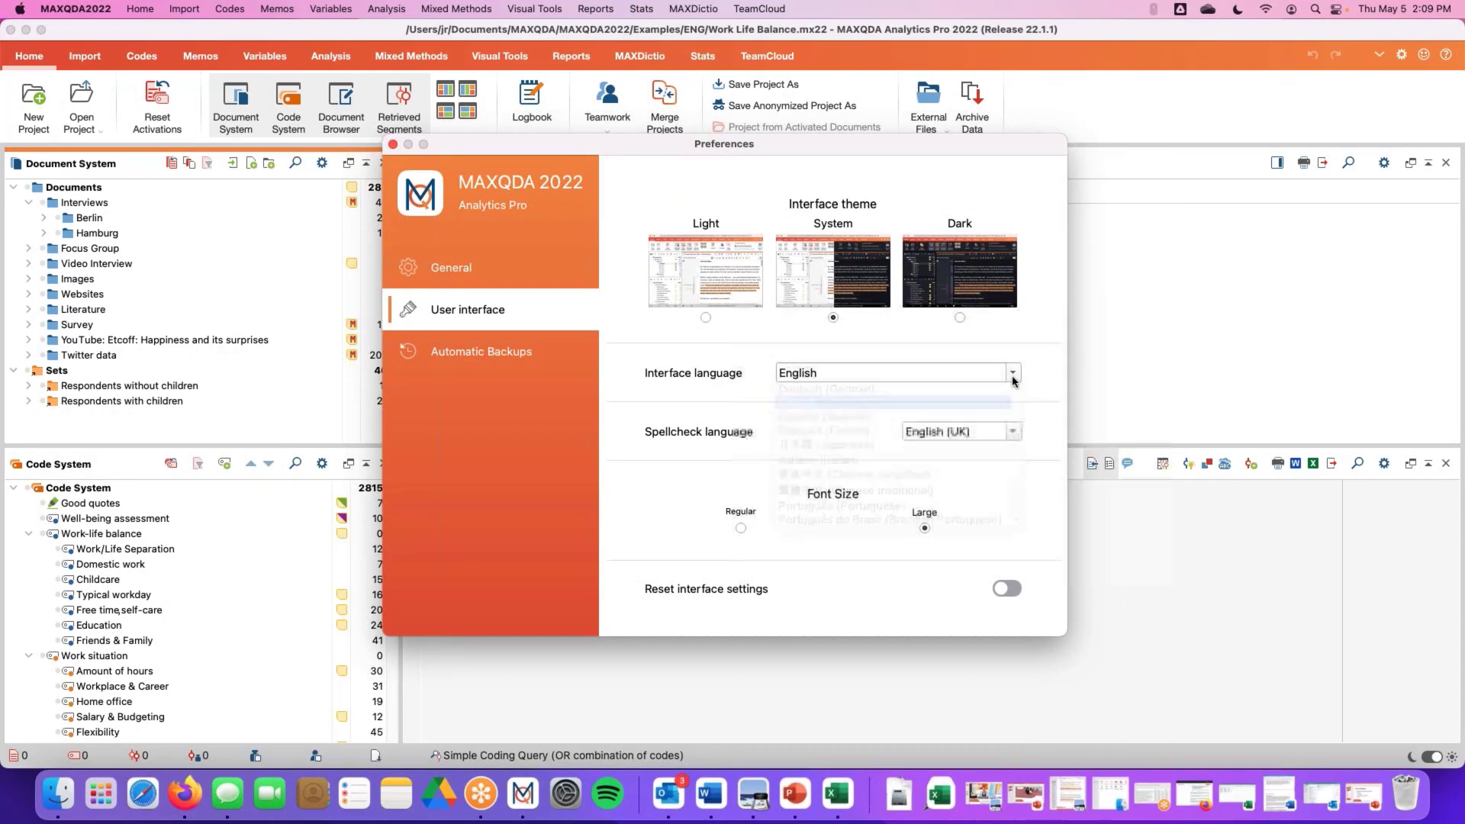
left_click(393, 144)
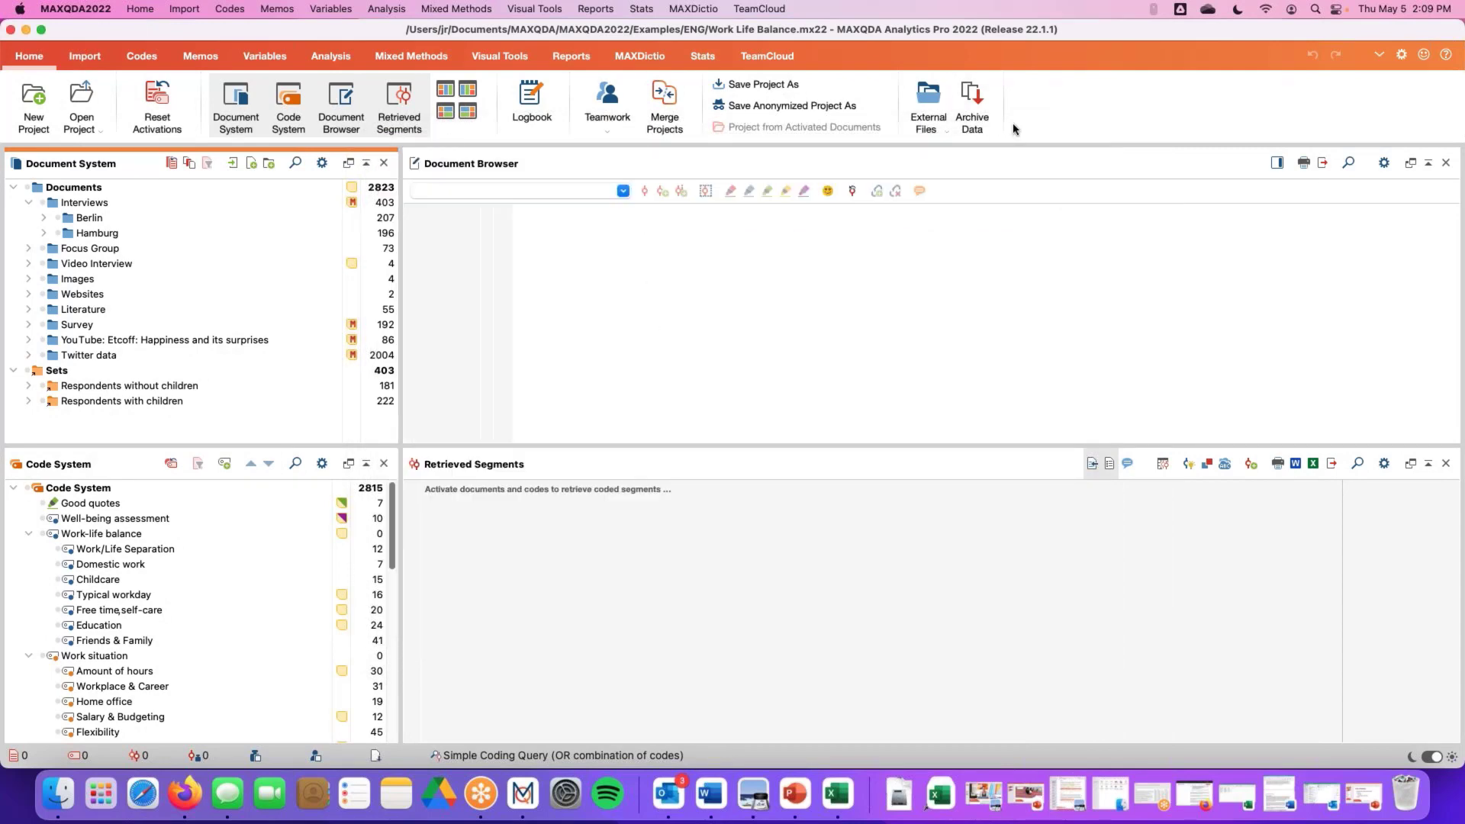
Collapse and expand the ribbon twice
left_click(1378, 61)
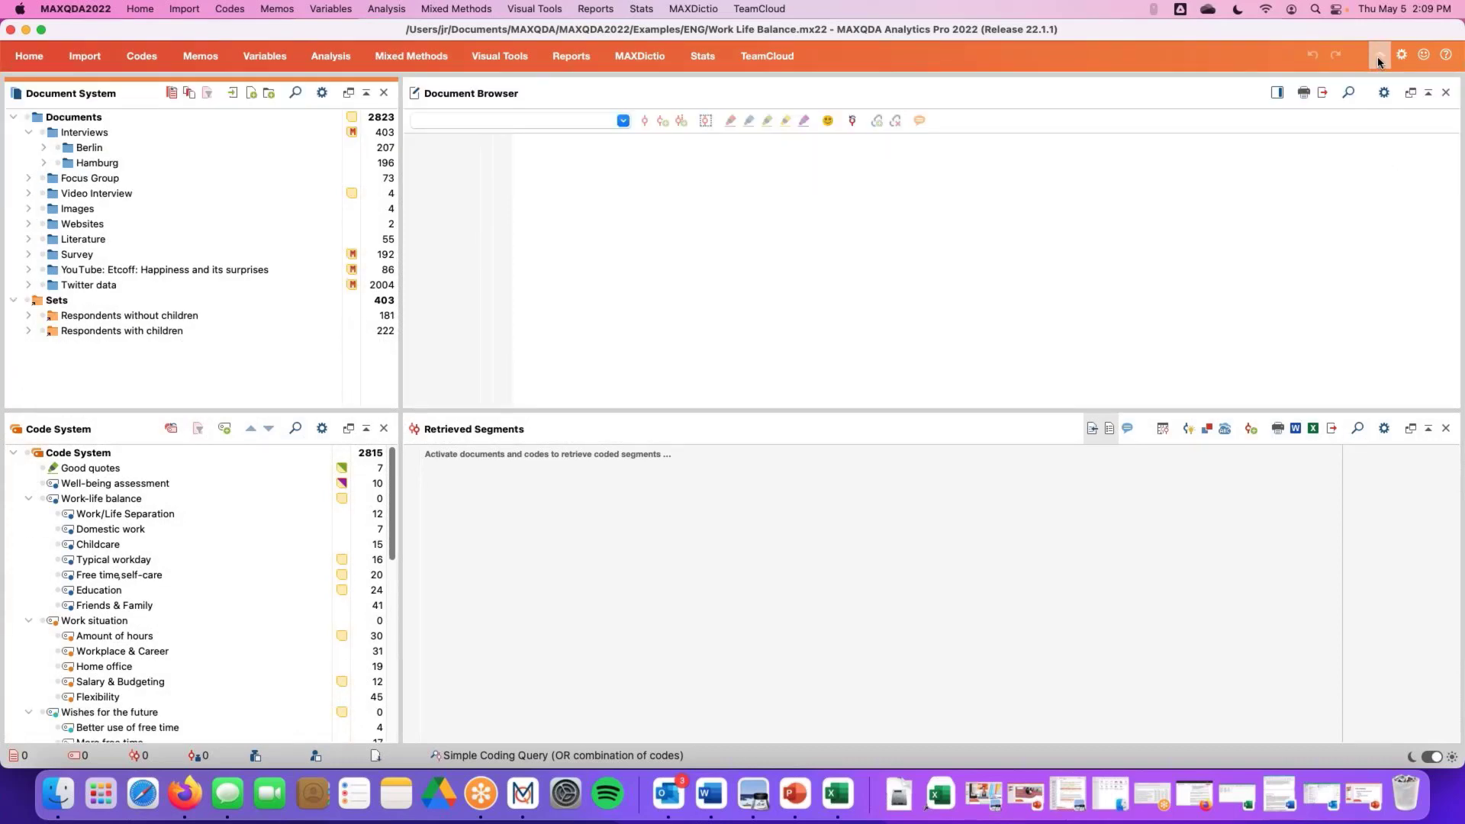
left_click(1378, 58)
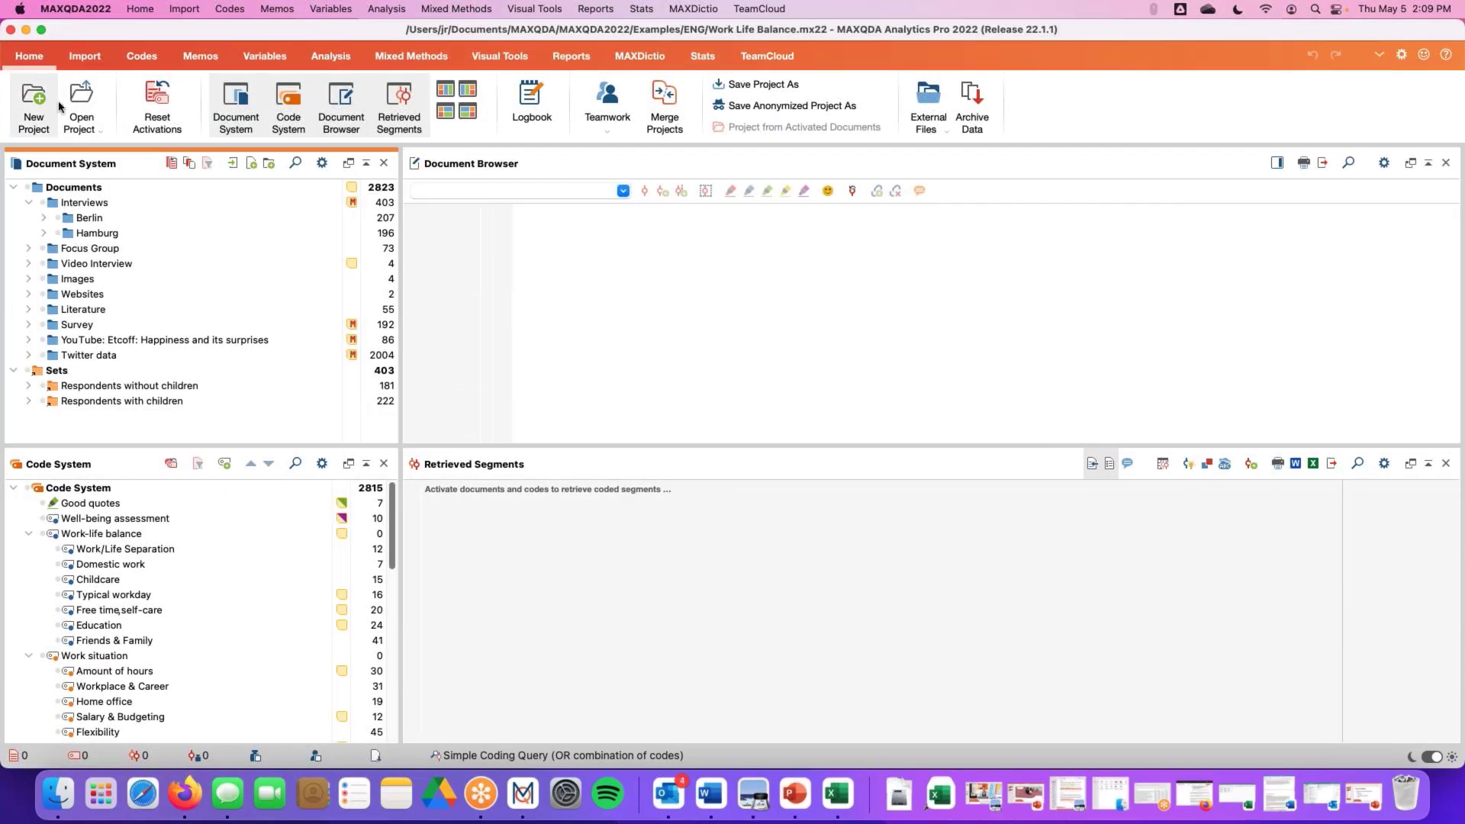
left_click(1377, 59)
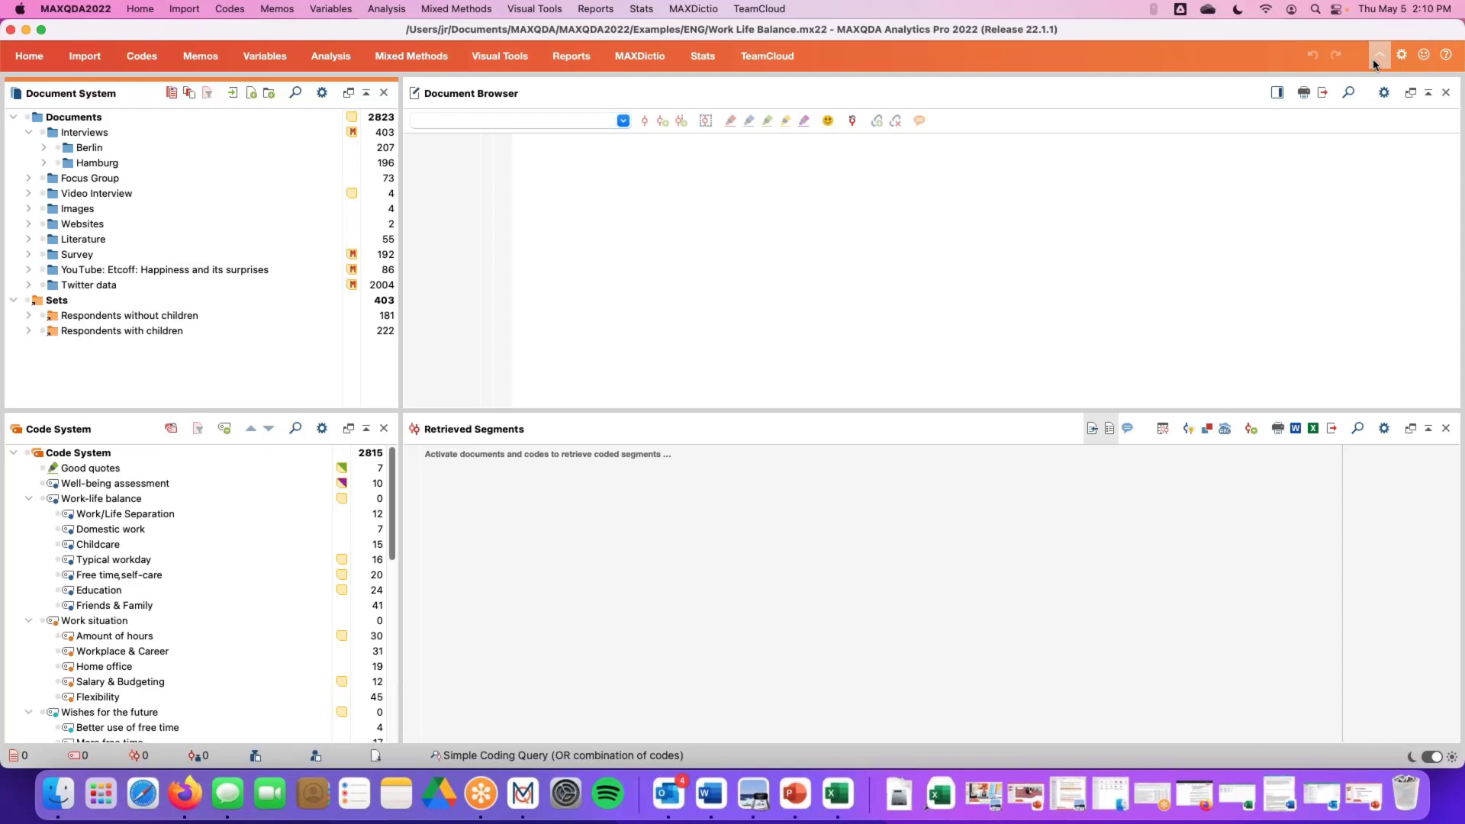
left_click(1373, 59)
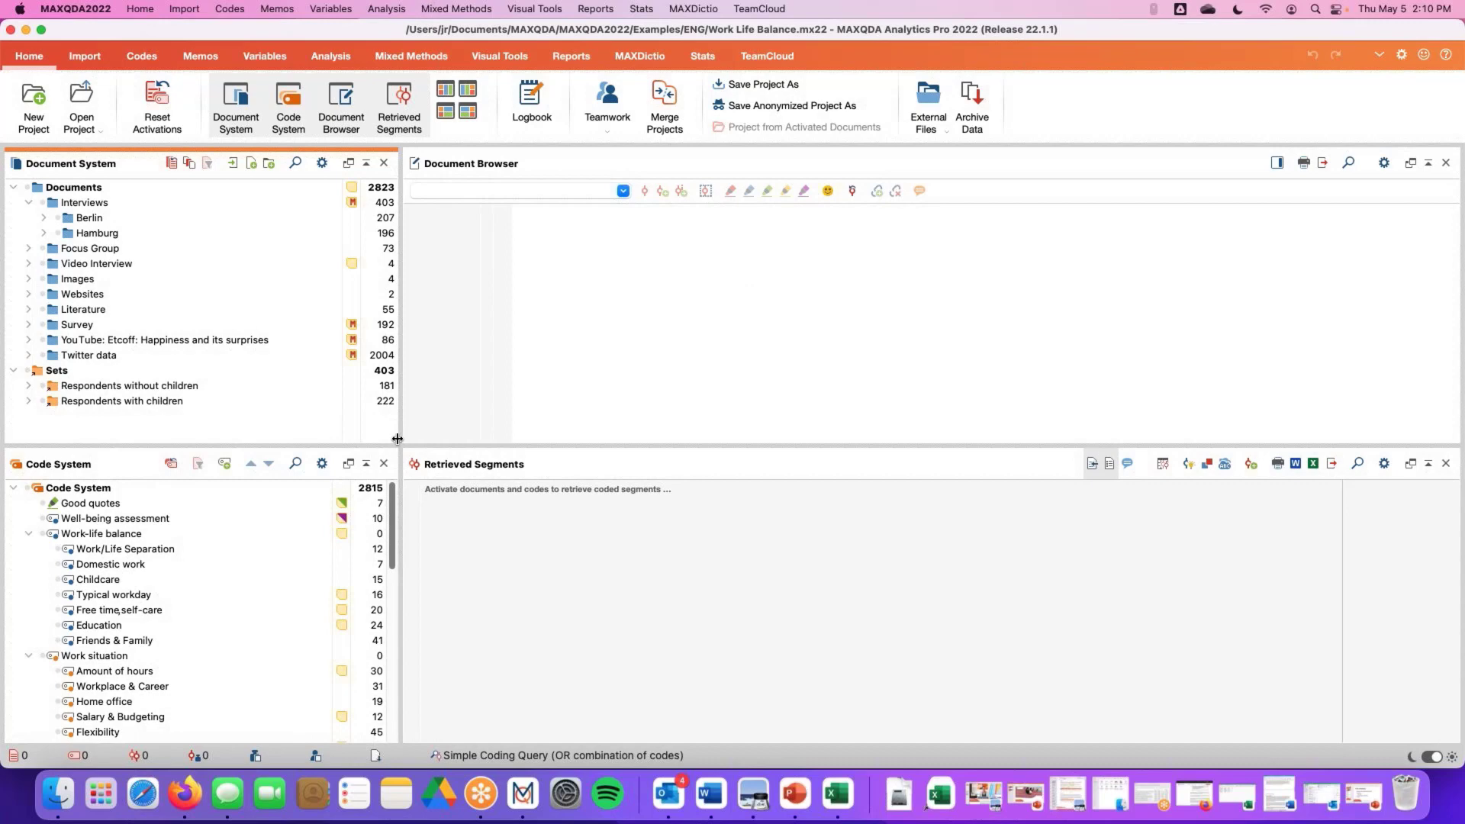
Expand the Berlin interviews folder, activate Mateo and open his interview in the Document Browser
left_click(50, 219)
left_click(74, 233)
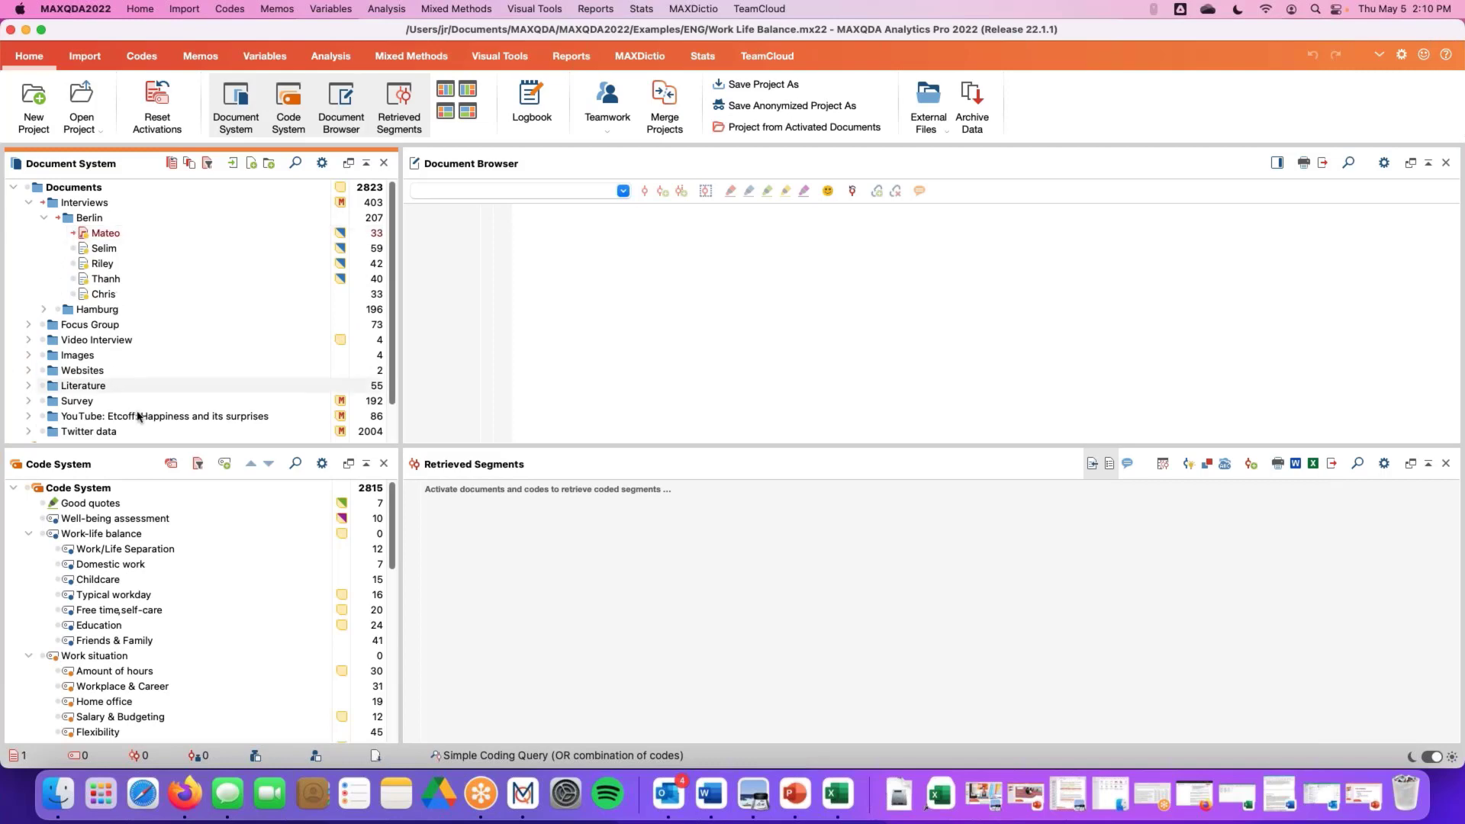
double_click(104, 233)
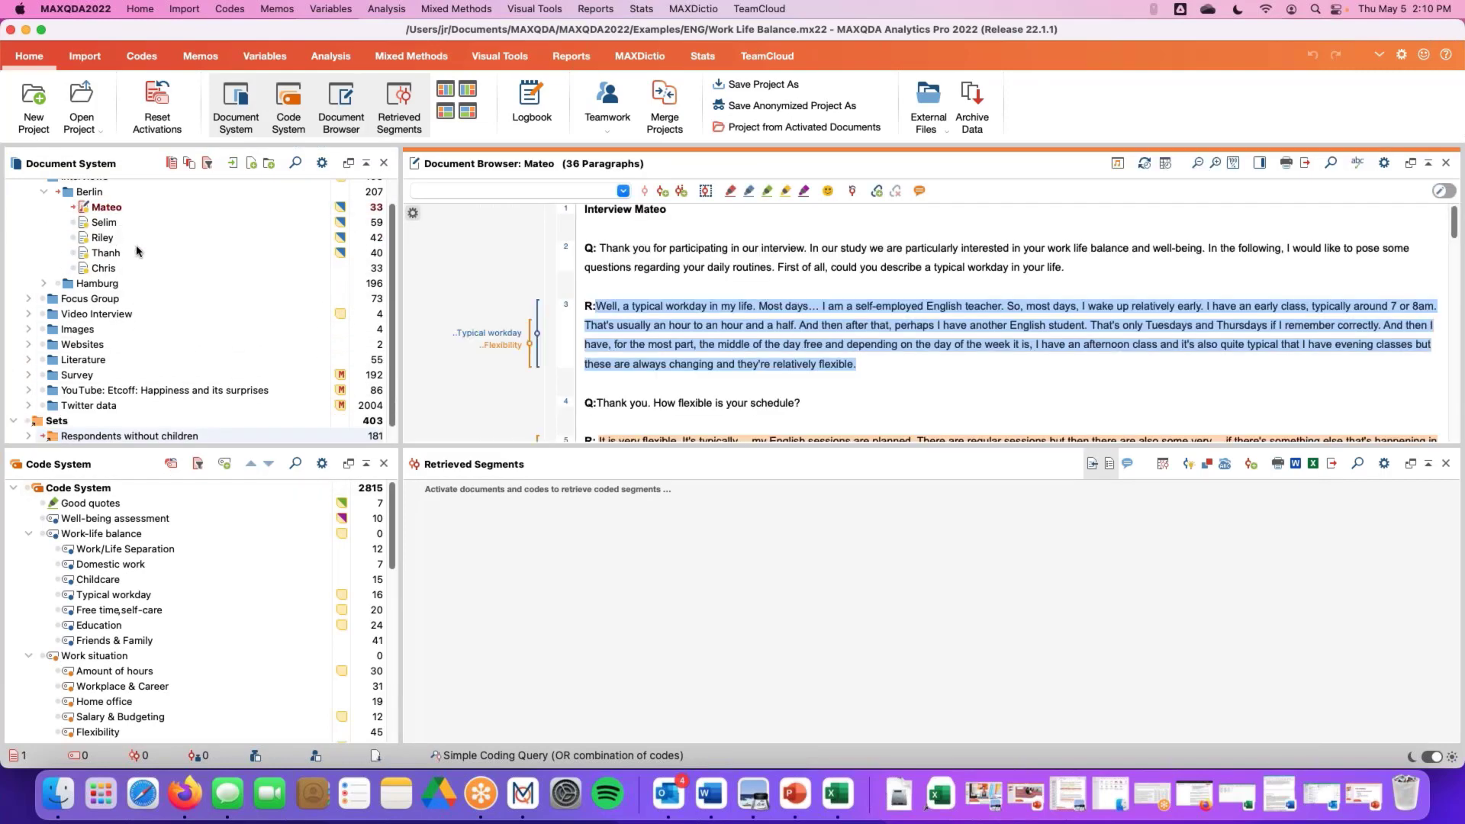
Open and close the comment dialog of the coded segment in paragraph 3
double_click(508, 340)
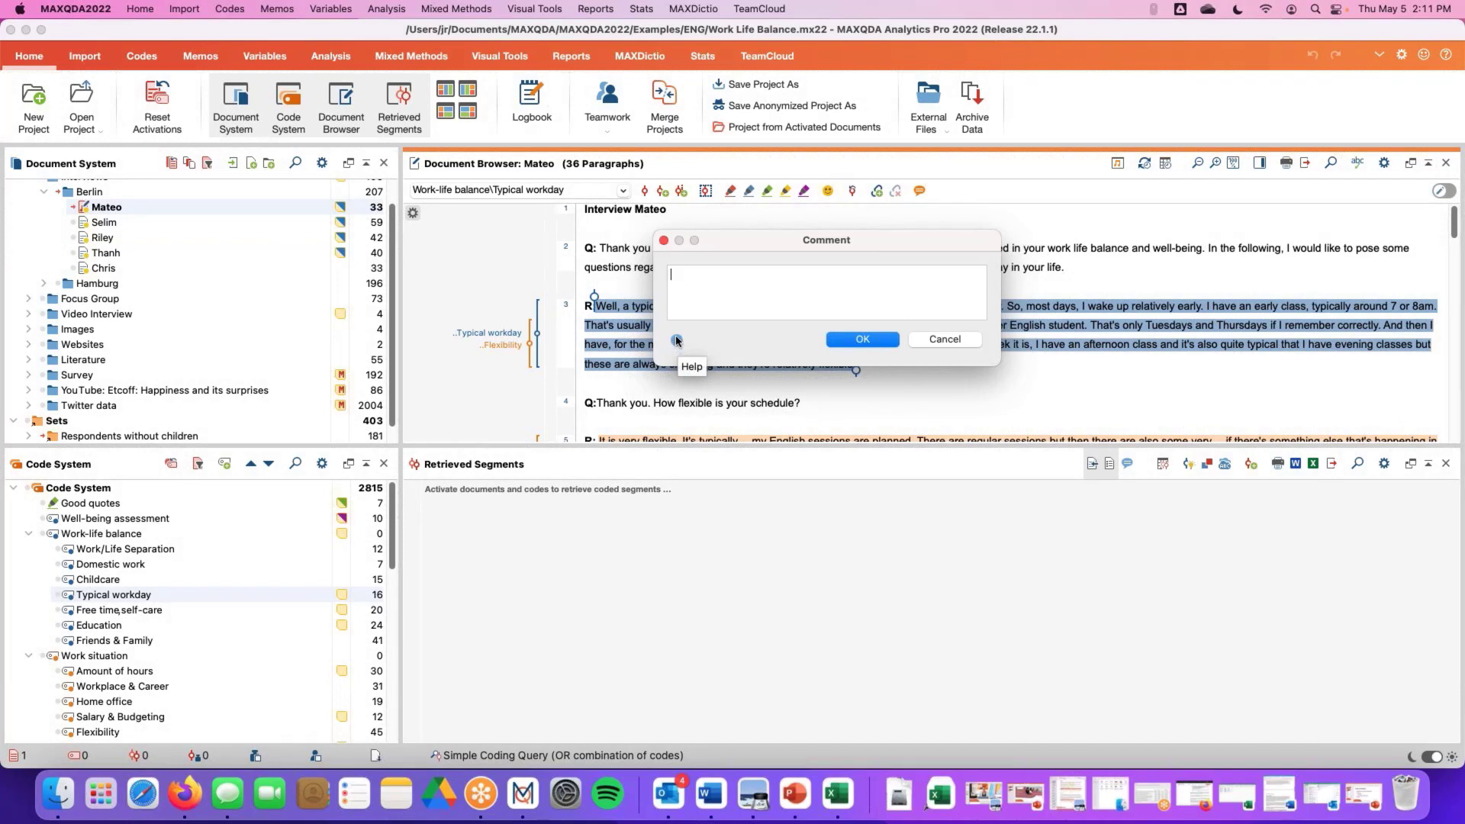
left_click(663, 241)
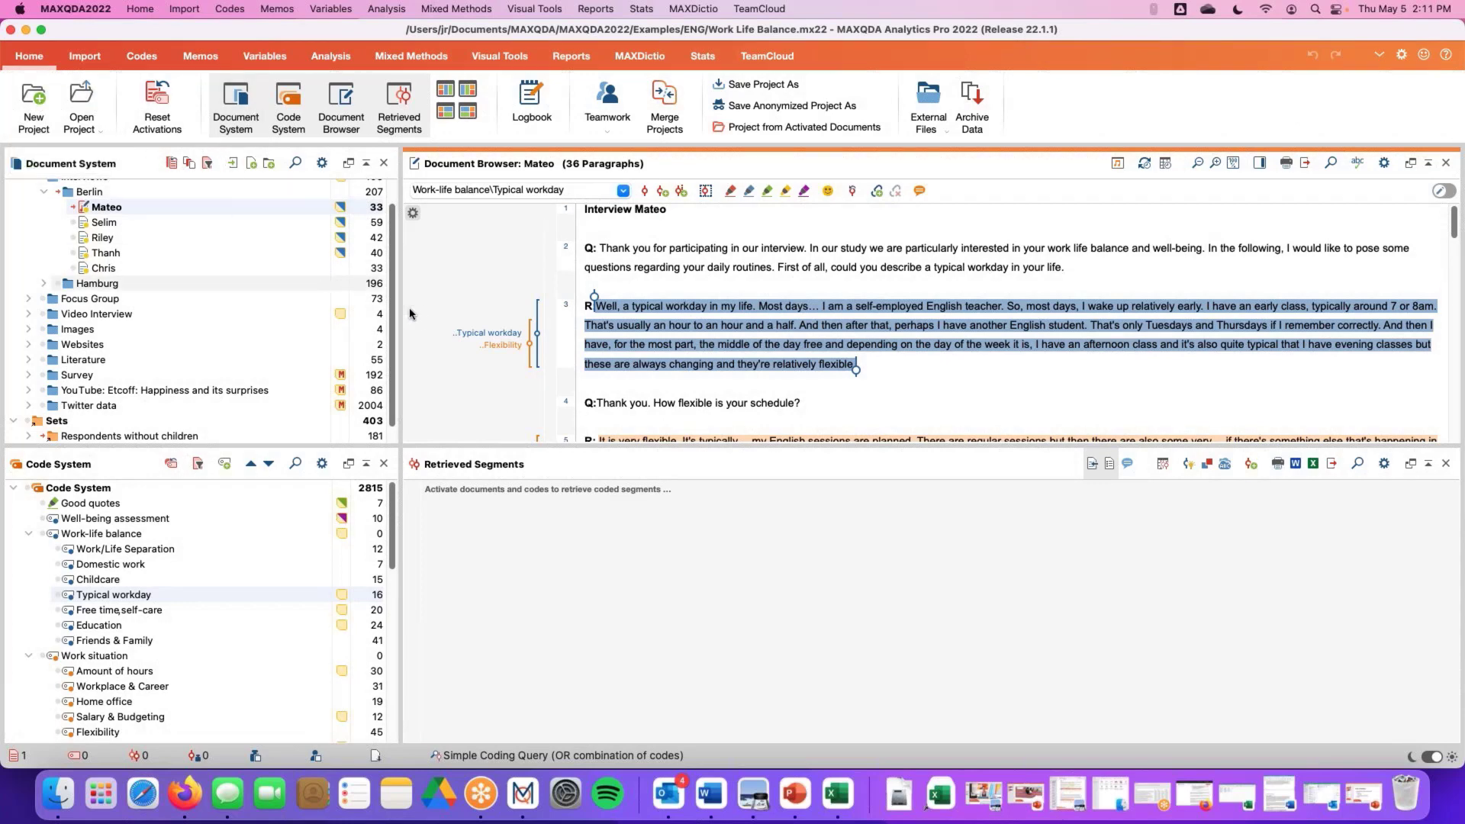
Examine the context menus of Mateo's document entry and of the interview text
scroll(366, 305, "up", 2)
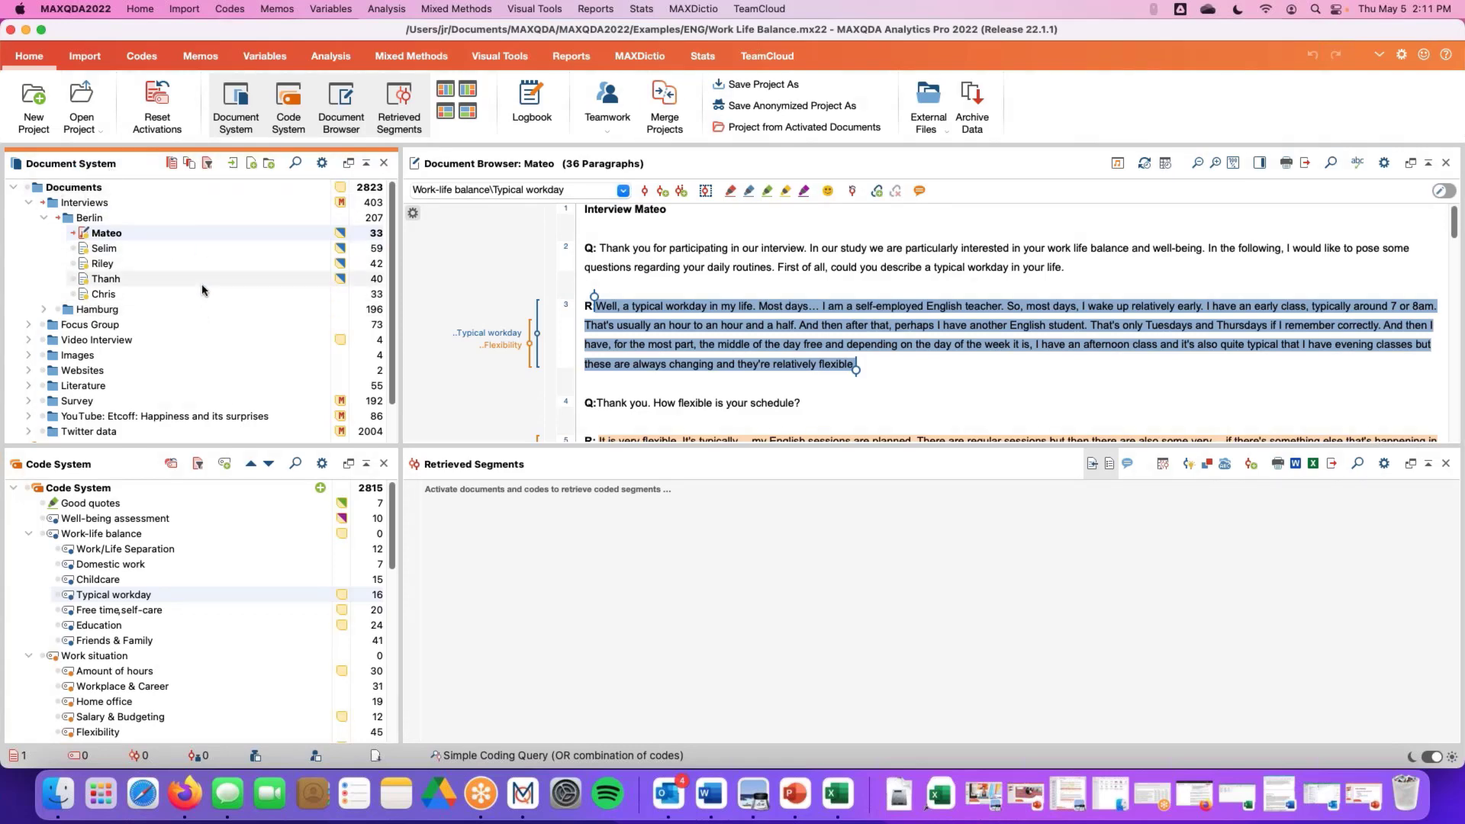
right_click(150, 235)
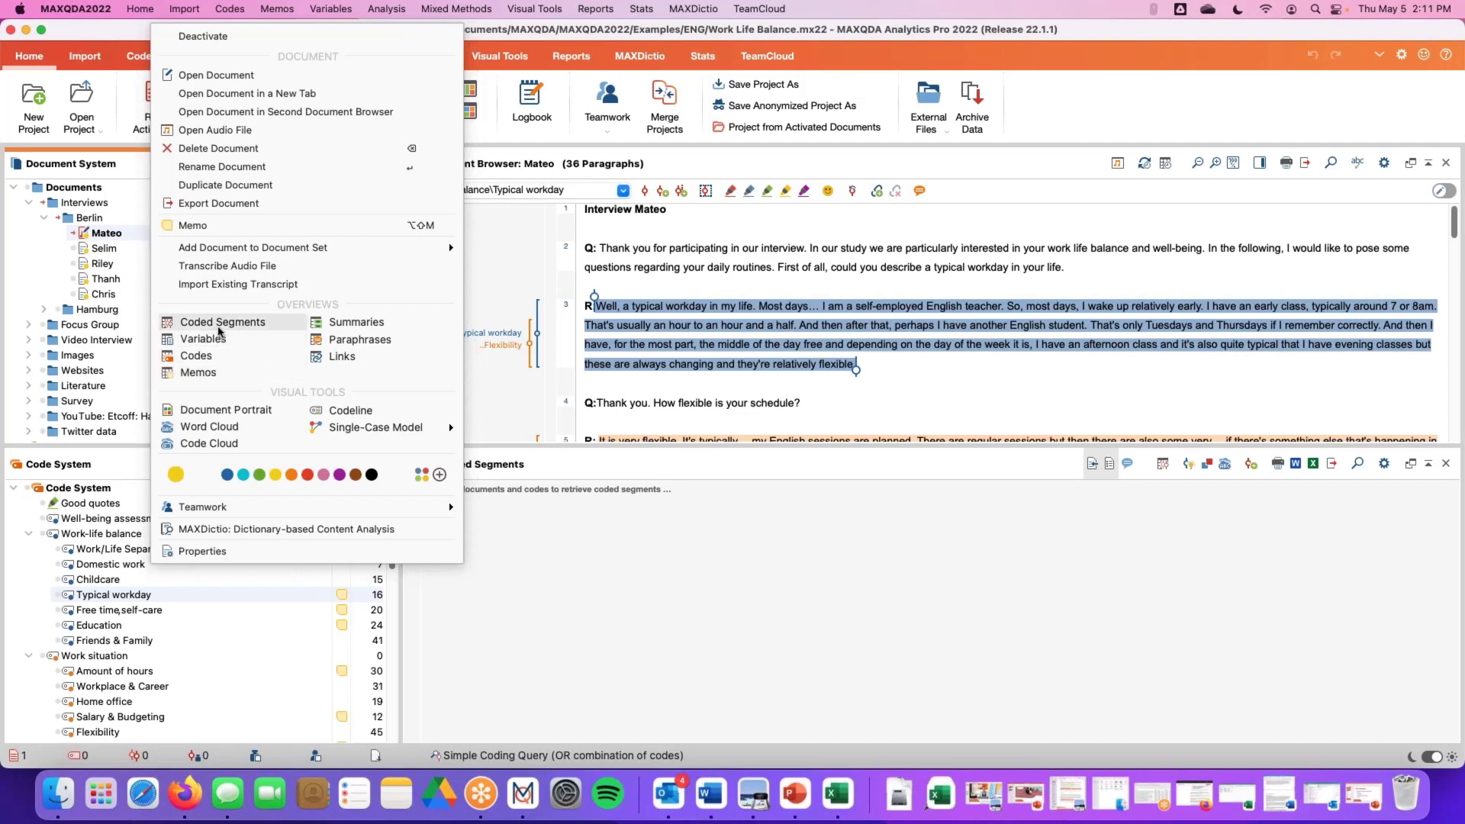
left_click(128, 175)
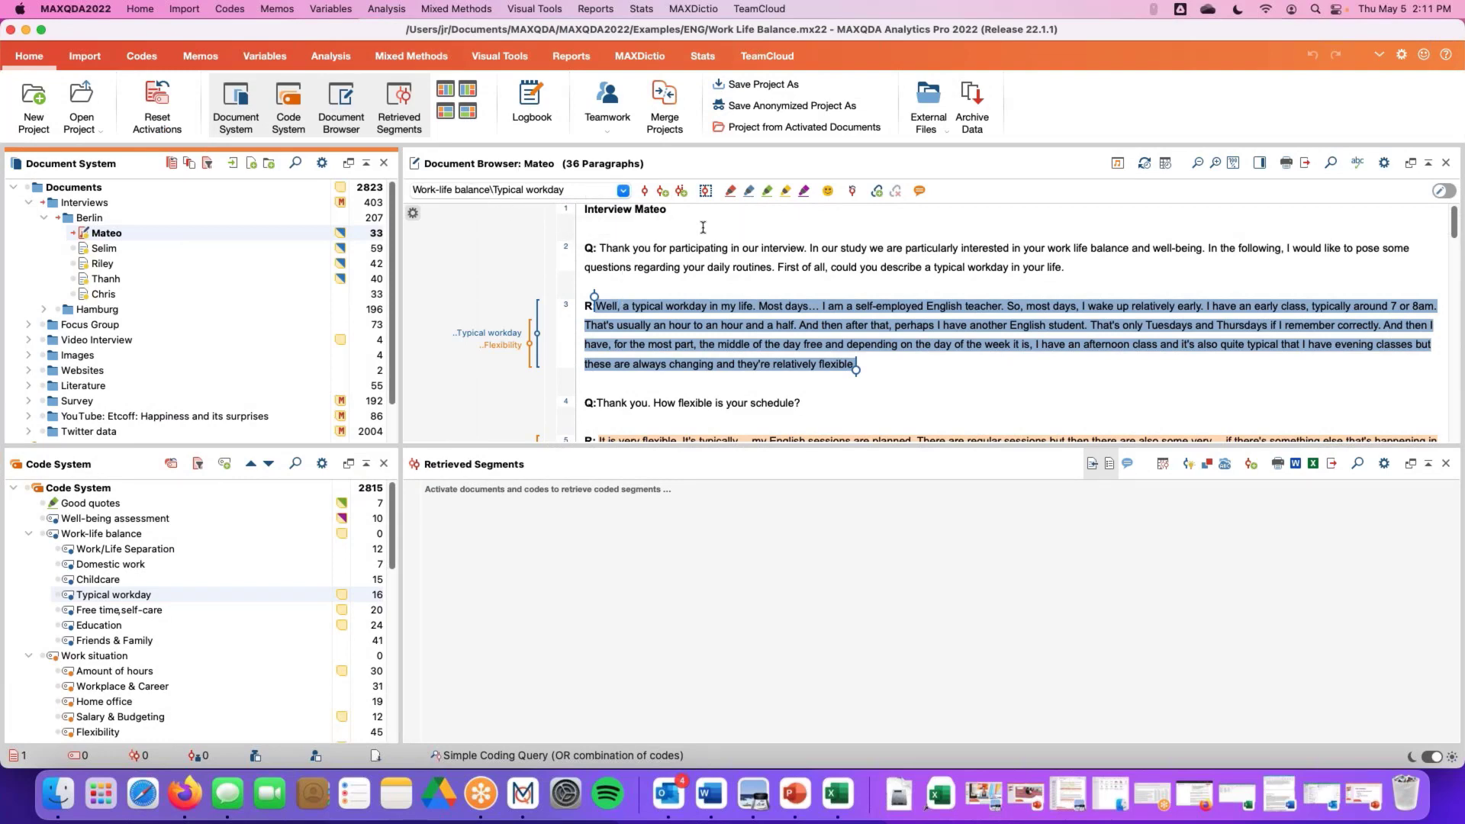
right_click(621, 251)
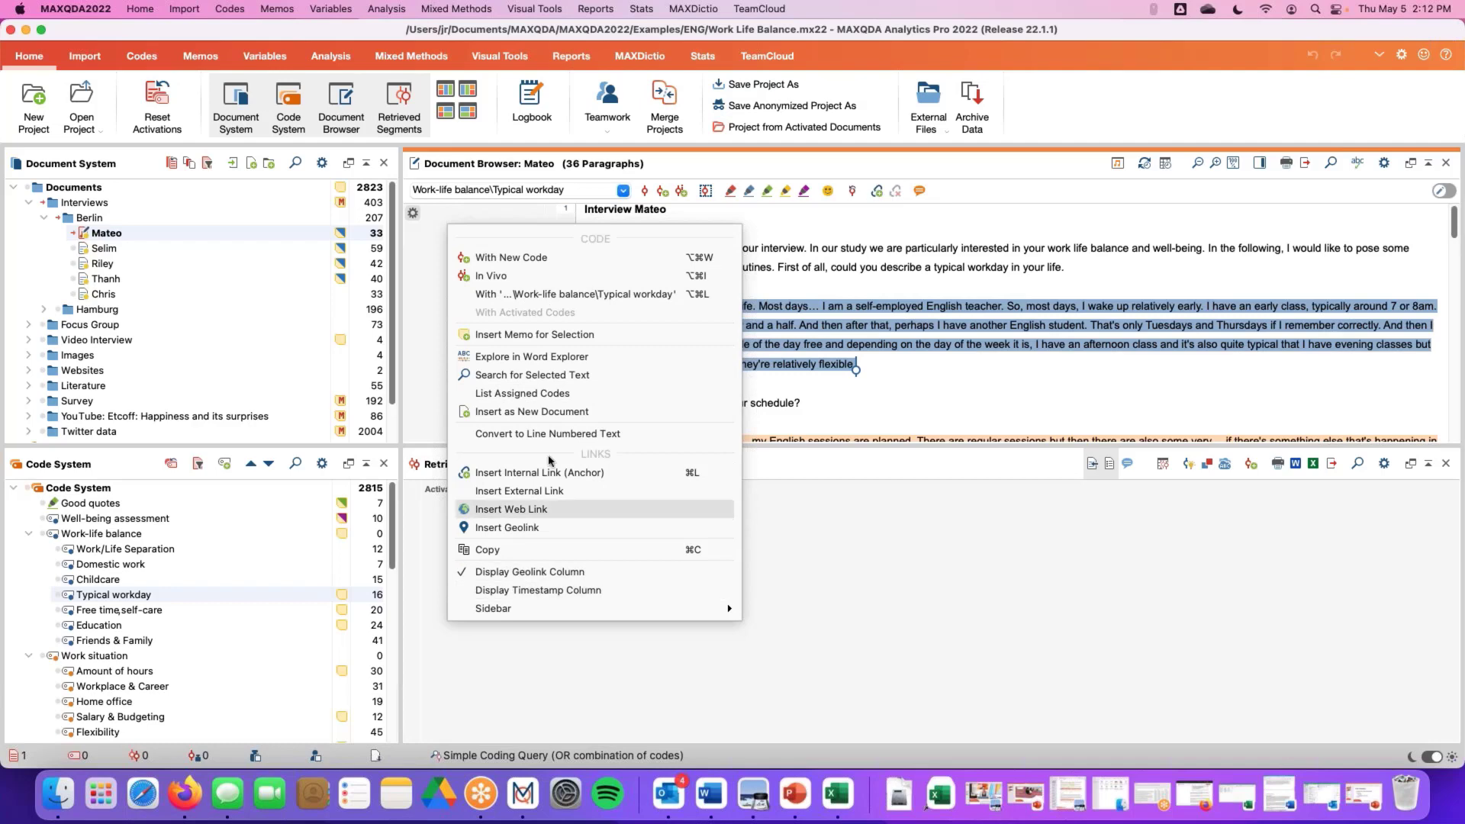
left_click(920, 372)
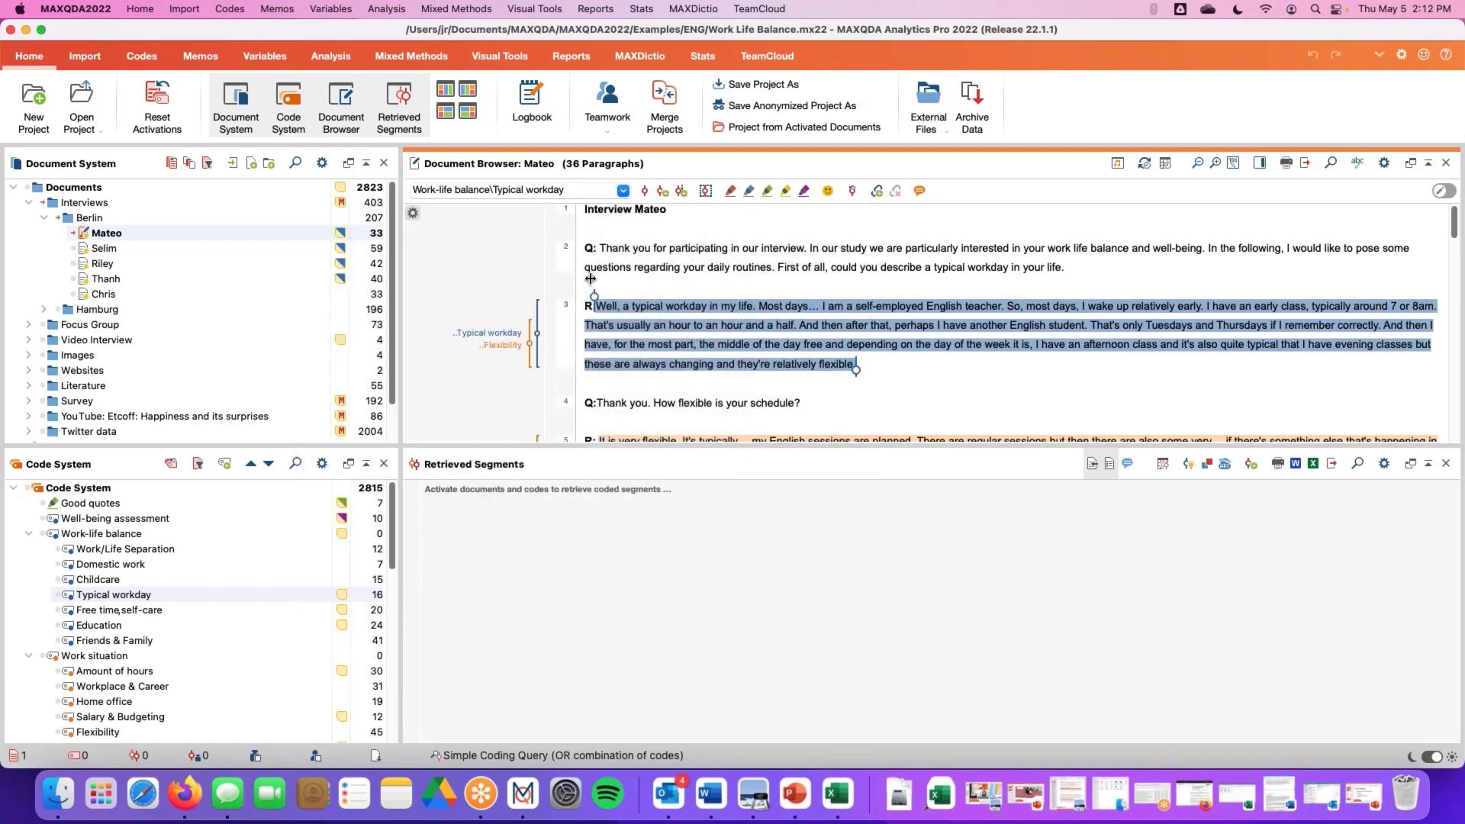
Open the code stripe display settings, deselect and reselect all code colors, and confirm
right_click(456, 268)
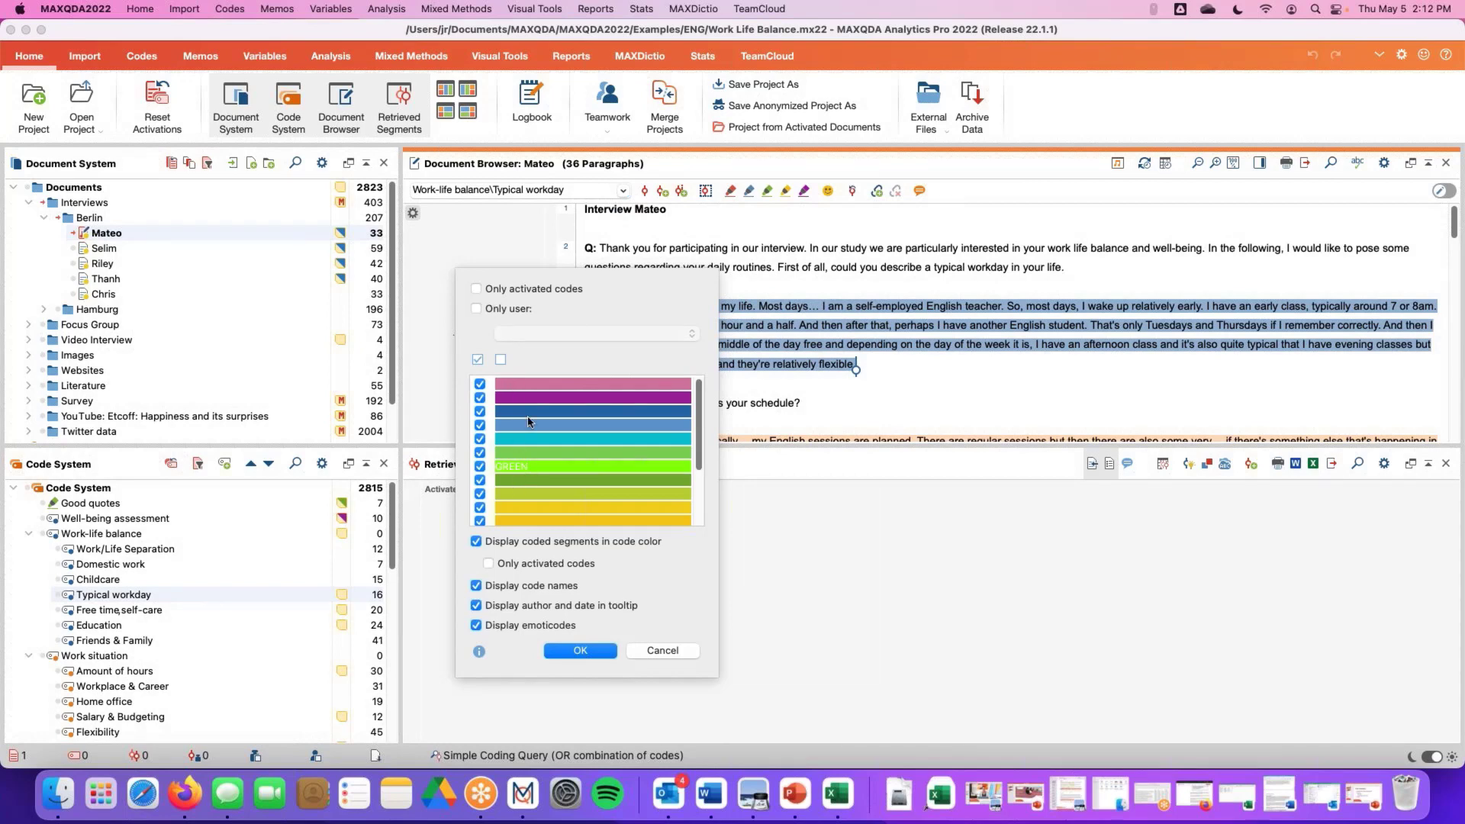
scroll(671, 424, "down", 3)
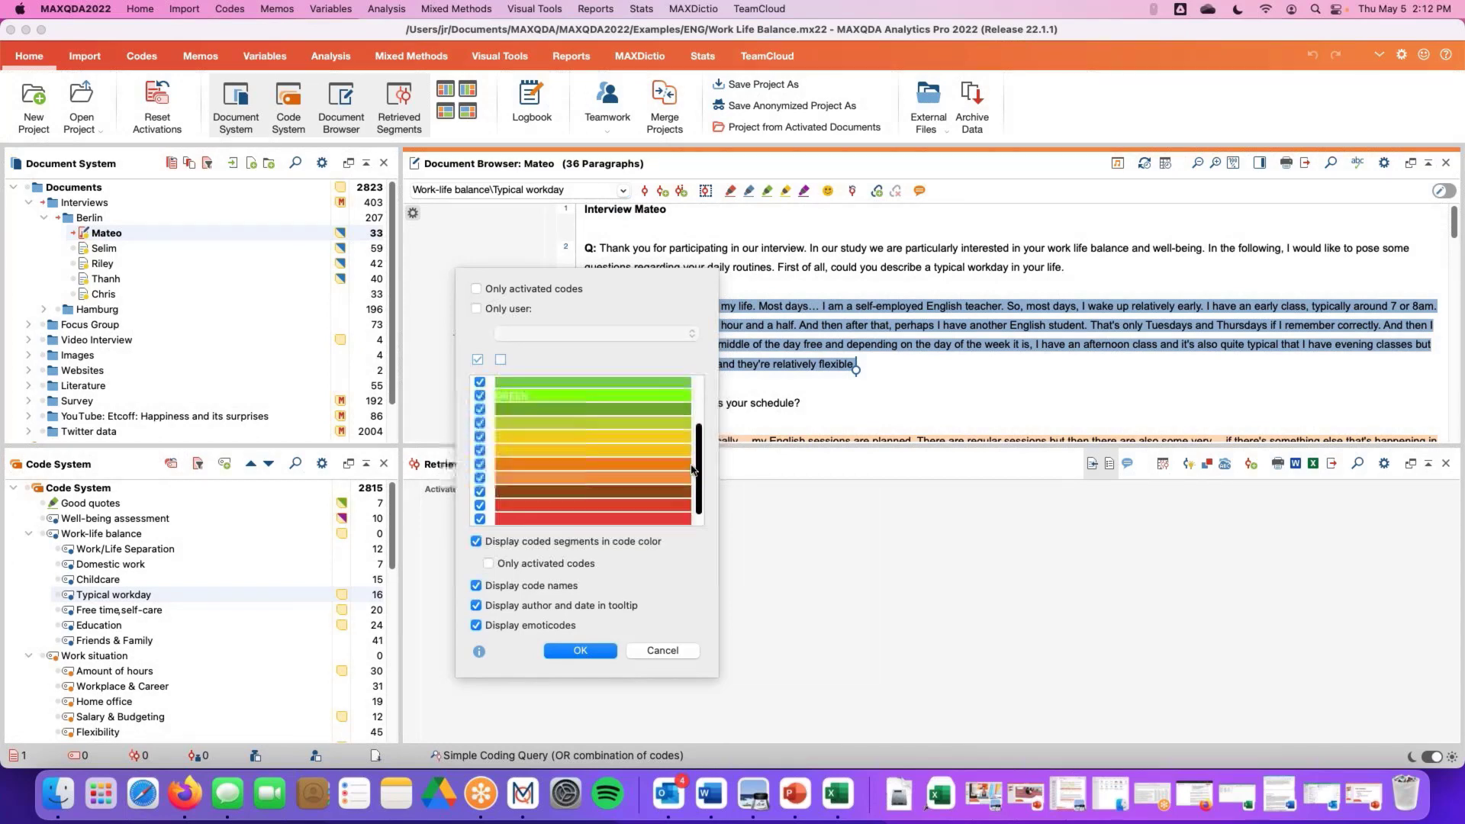
left_click(477, 360)
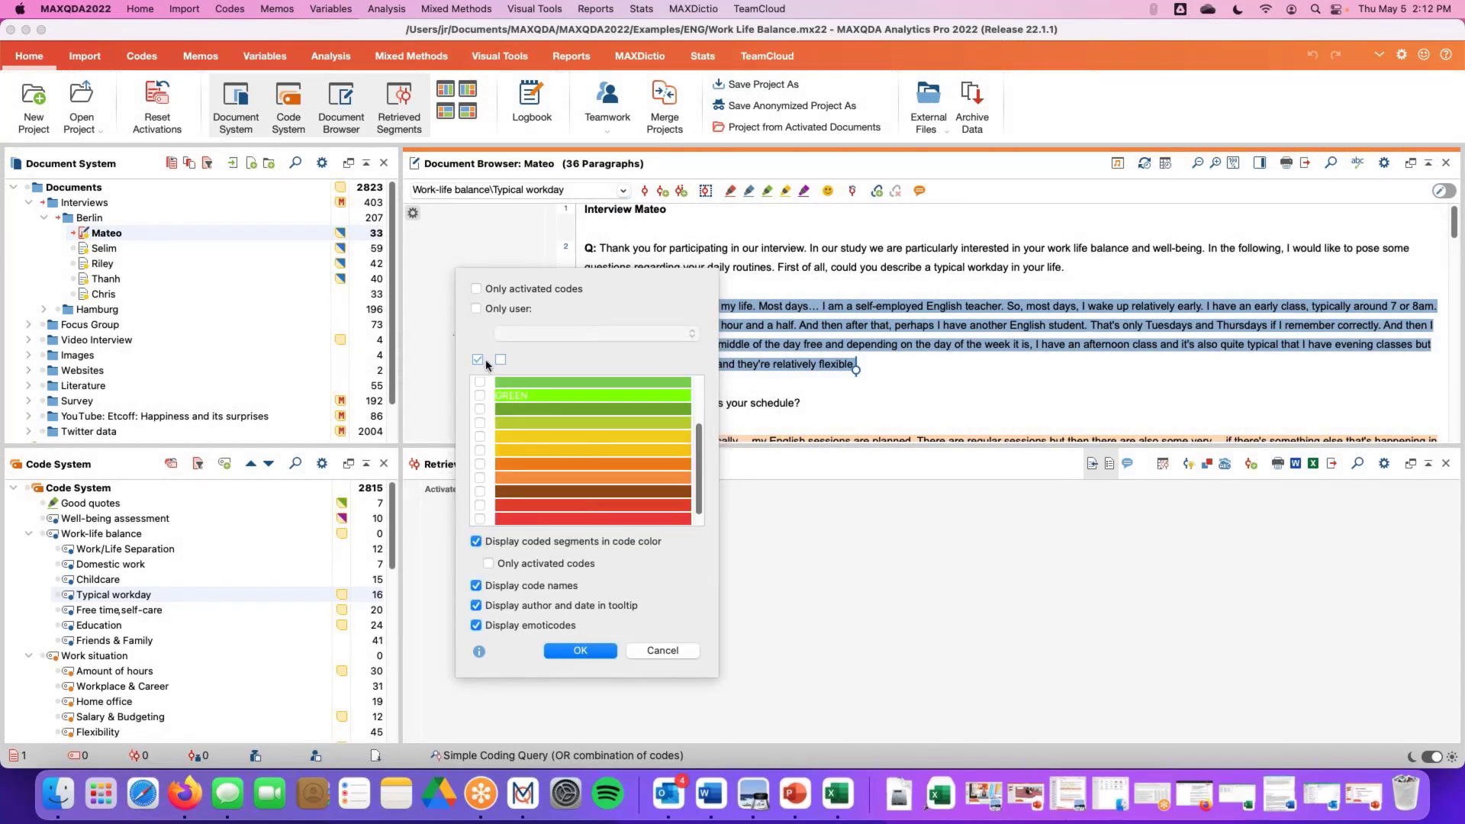
left_click(478, 360)
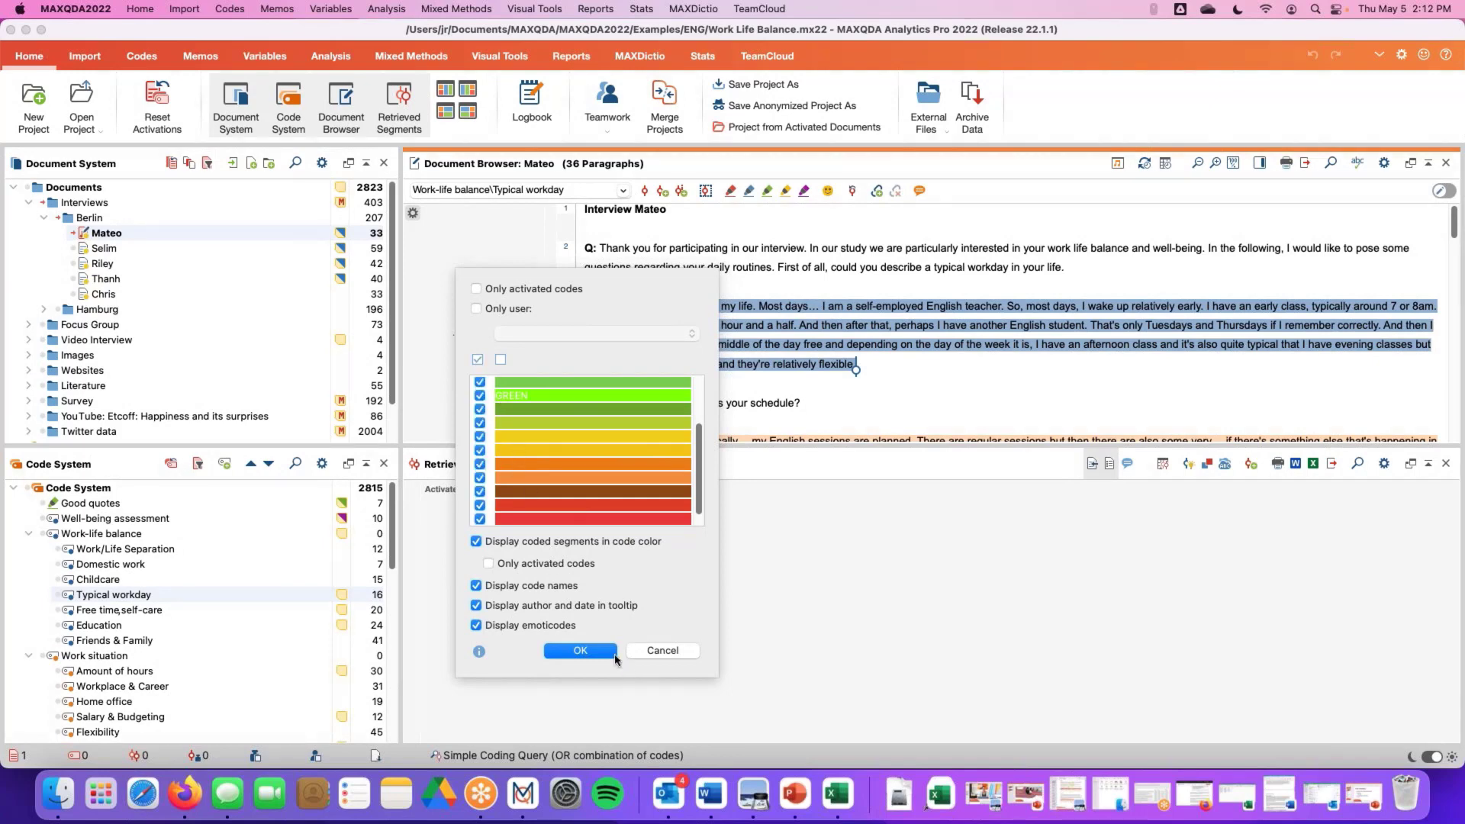
left_click(593, 651)
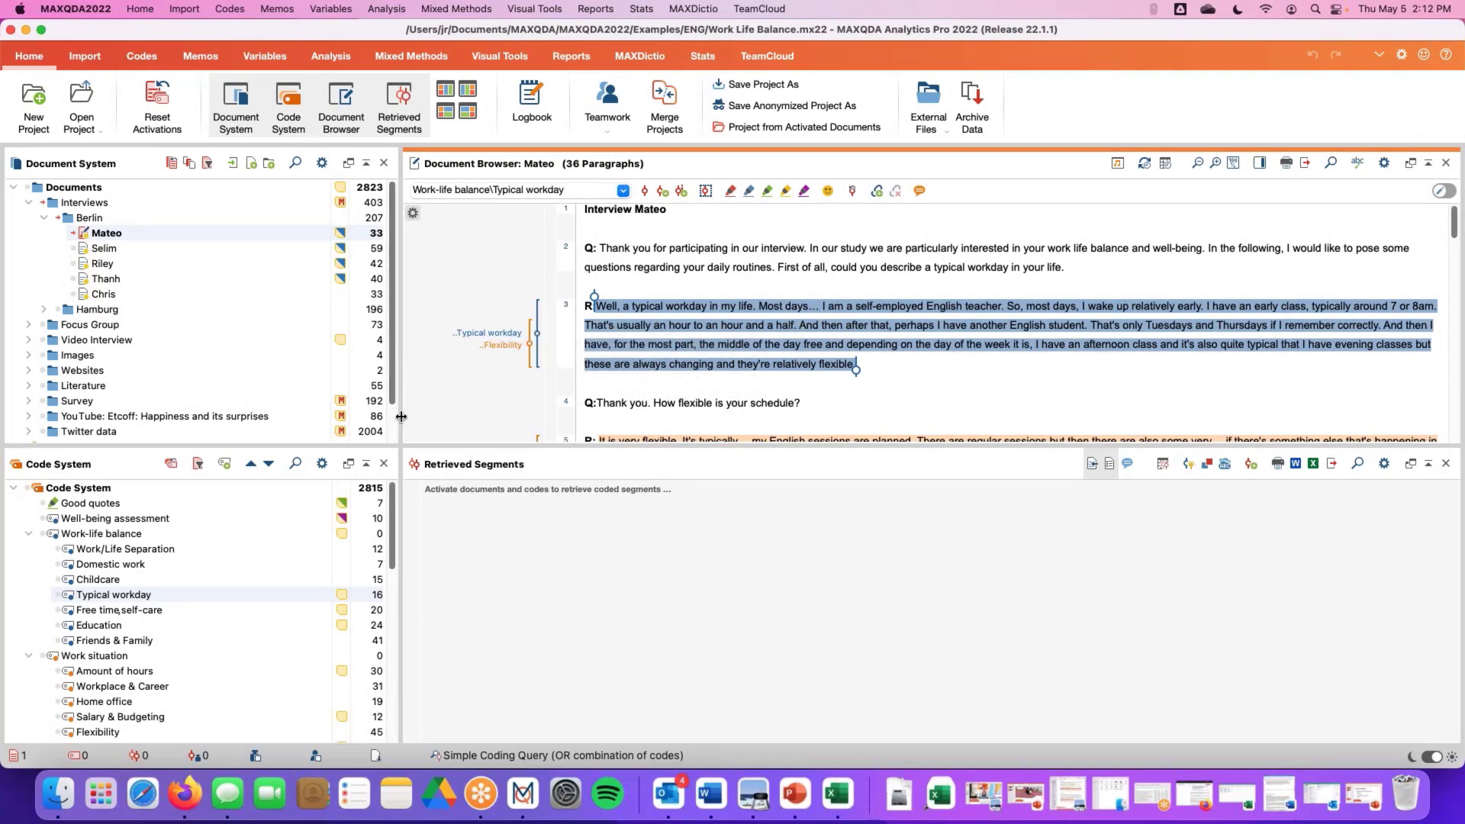
Widen the Document System panel by moving its divider toward the Document Browser
left_click_drag(400, 415, 515, 415)
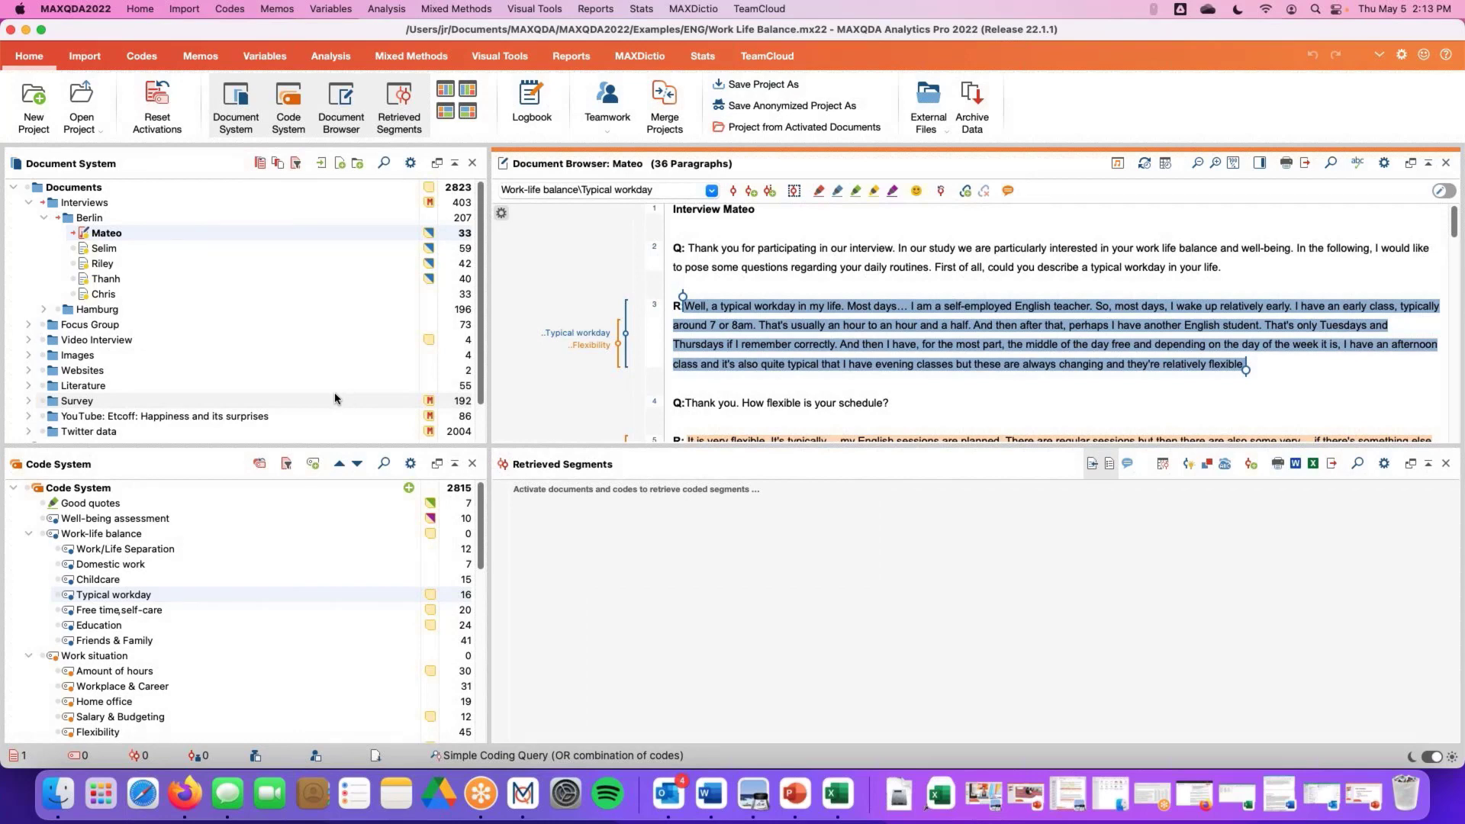
mouse_move(147, 290)
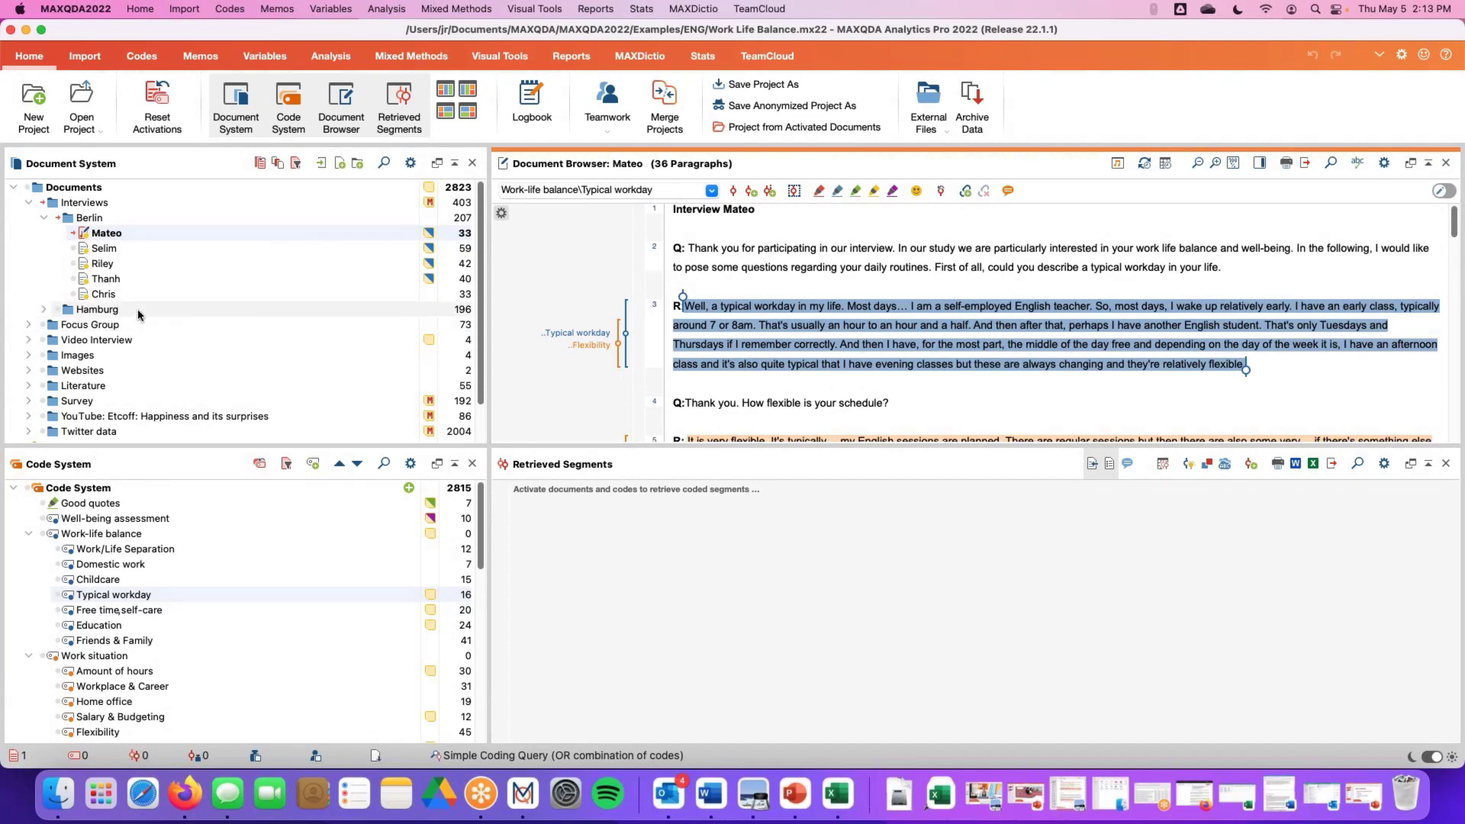
Collapse the Interviews document group in the Document System
left_click(87, 58)
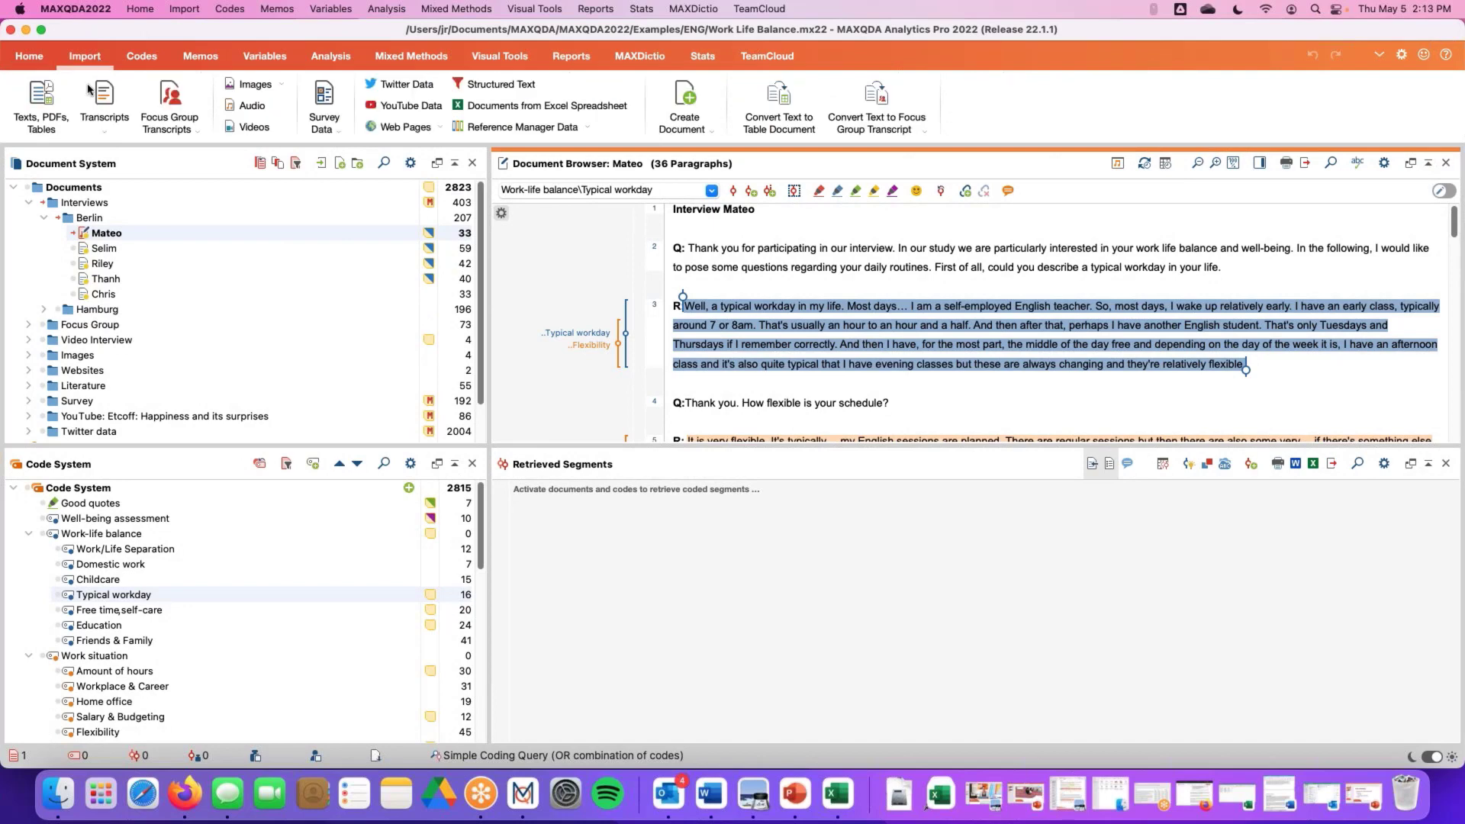
left_click(29, 56)
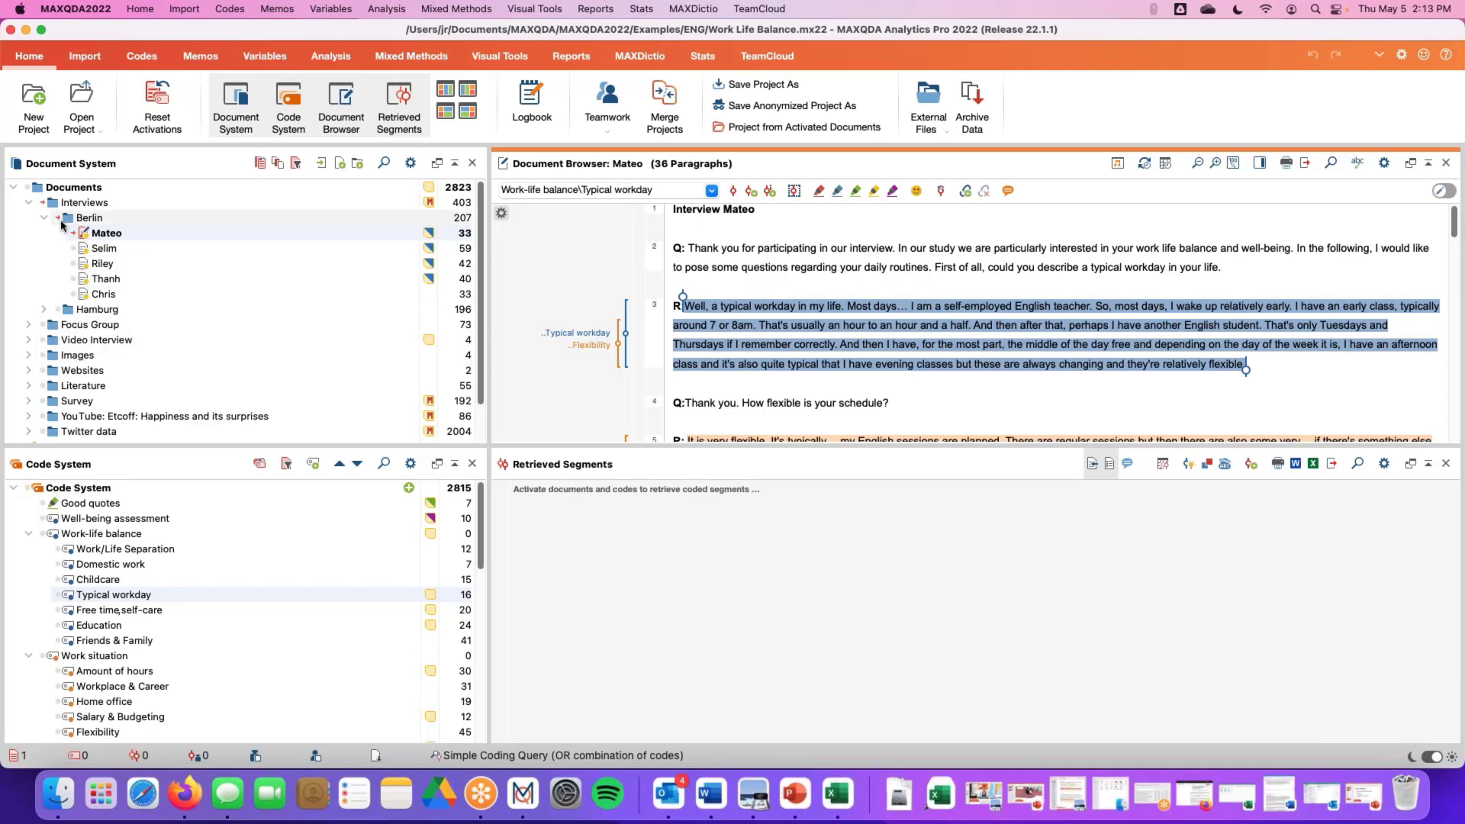
left_click(28, 203)
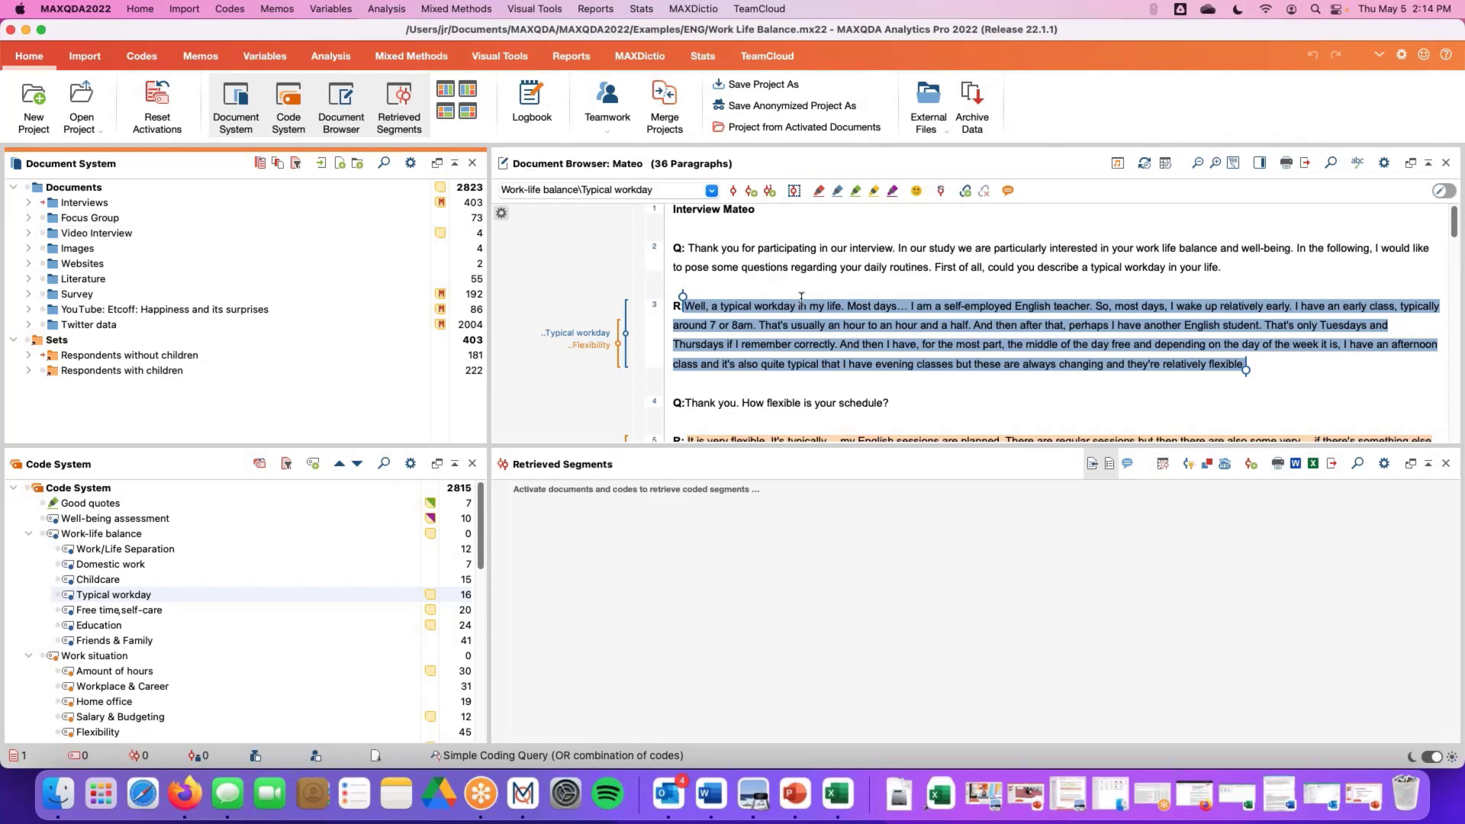
Enlarge the Document Browser by lowering the Retrieved Segments divider and narrowing the Document System panel
left_click_drag(893, 456, 903, 599)
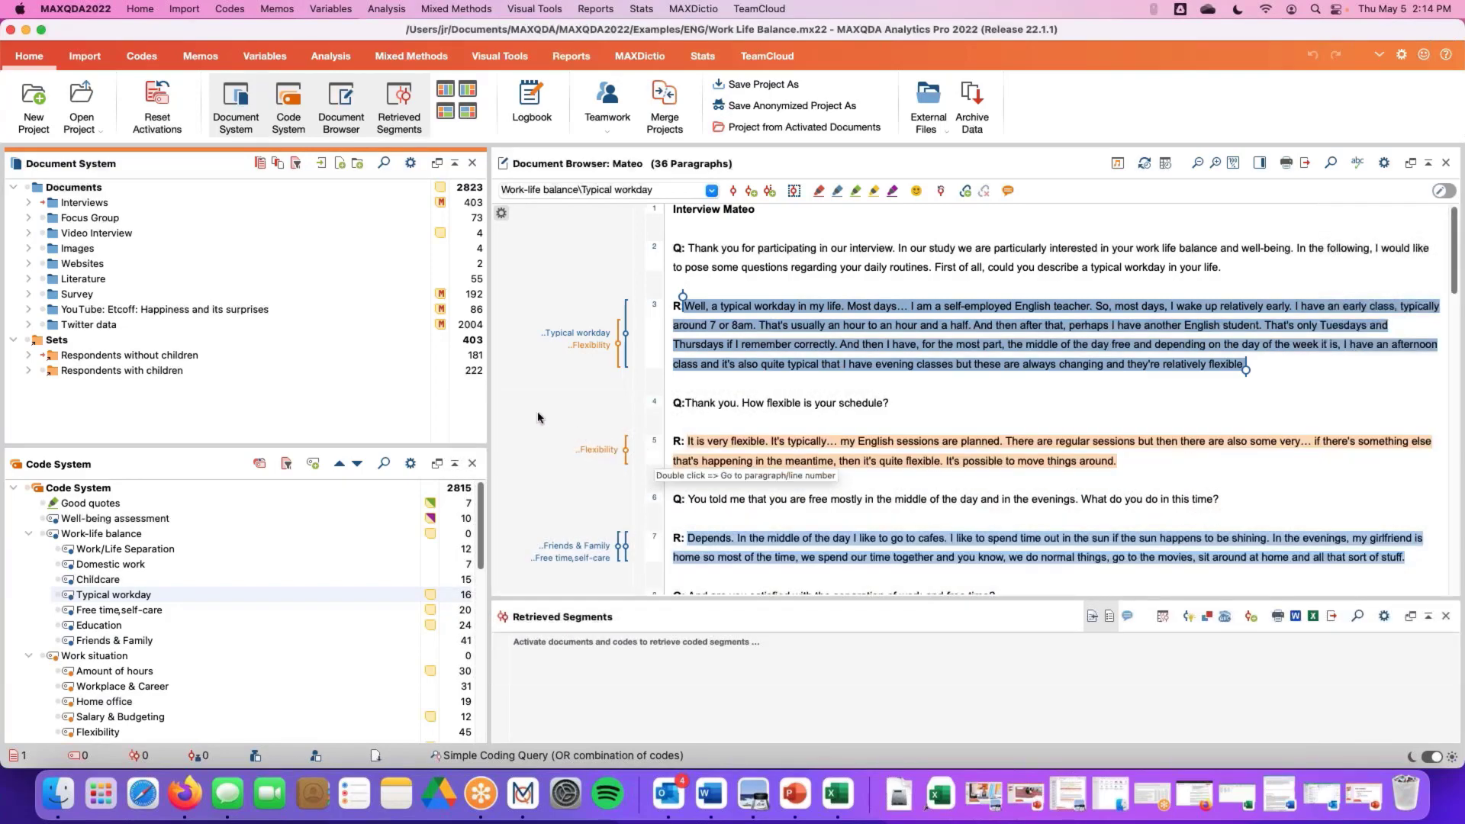
left_click_drag(492, 413, 475, 413)
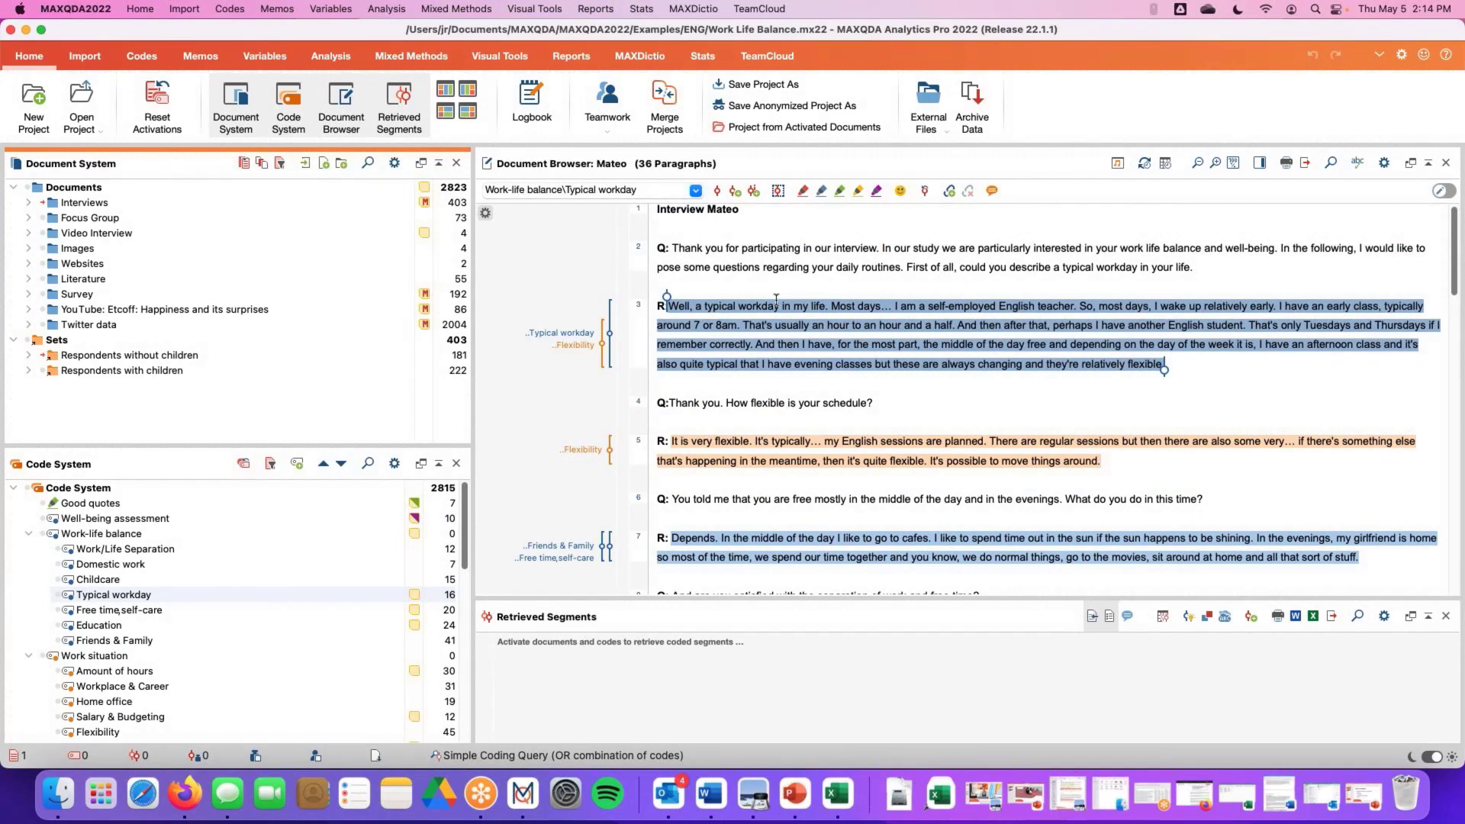
scroll(776, 299, "up", 1)
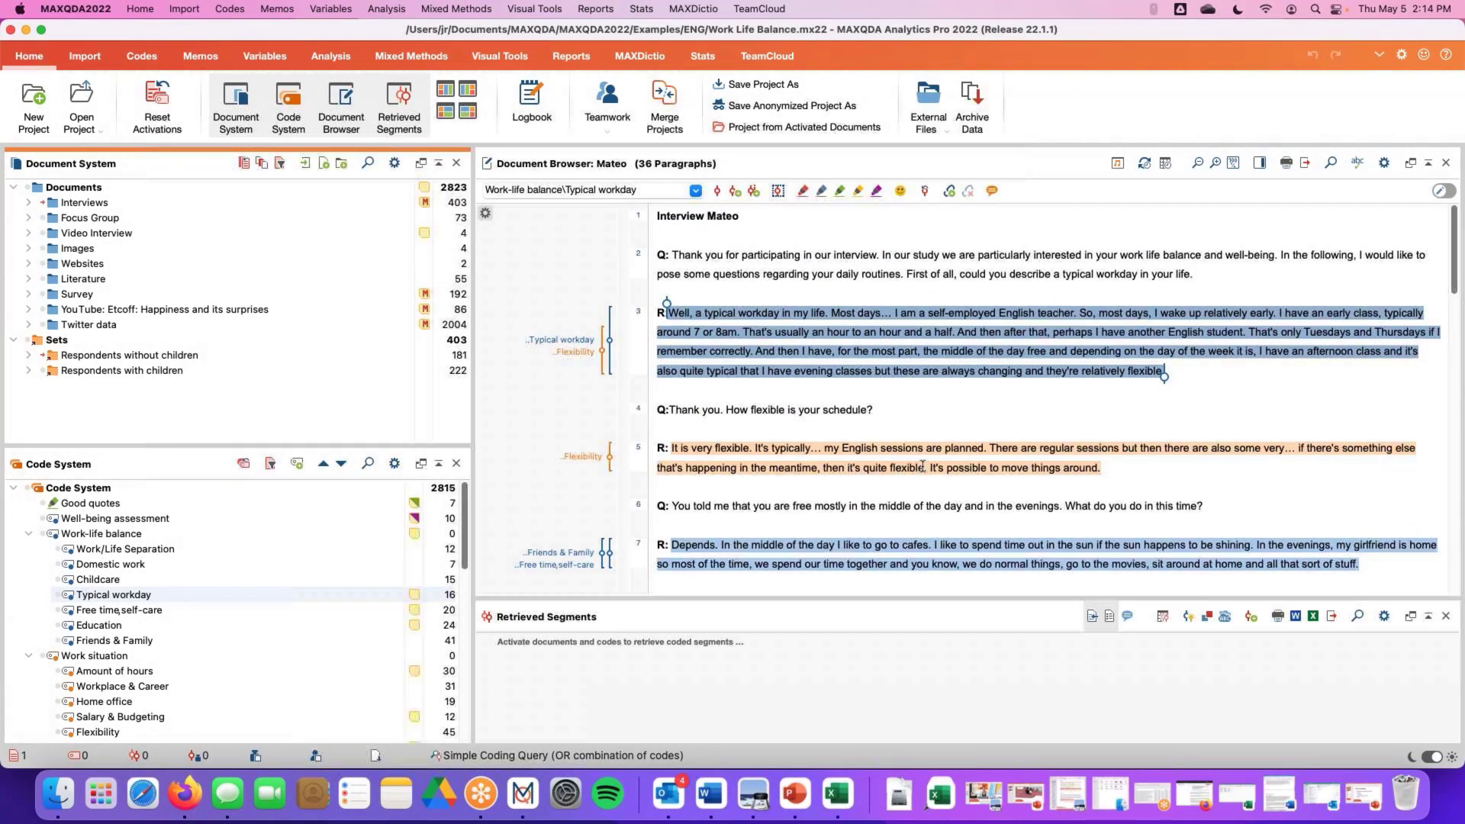
Expand the Interviews group again and resize the Document System, Code System and Retrieved Segments panels
left_click(27, 204)
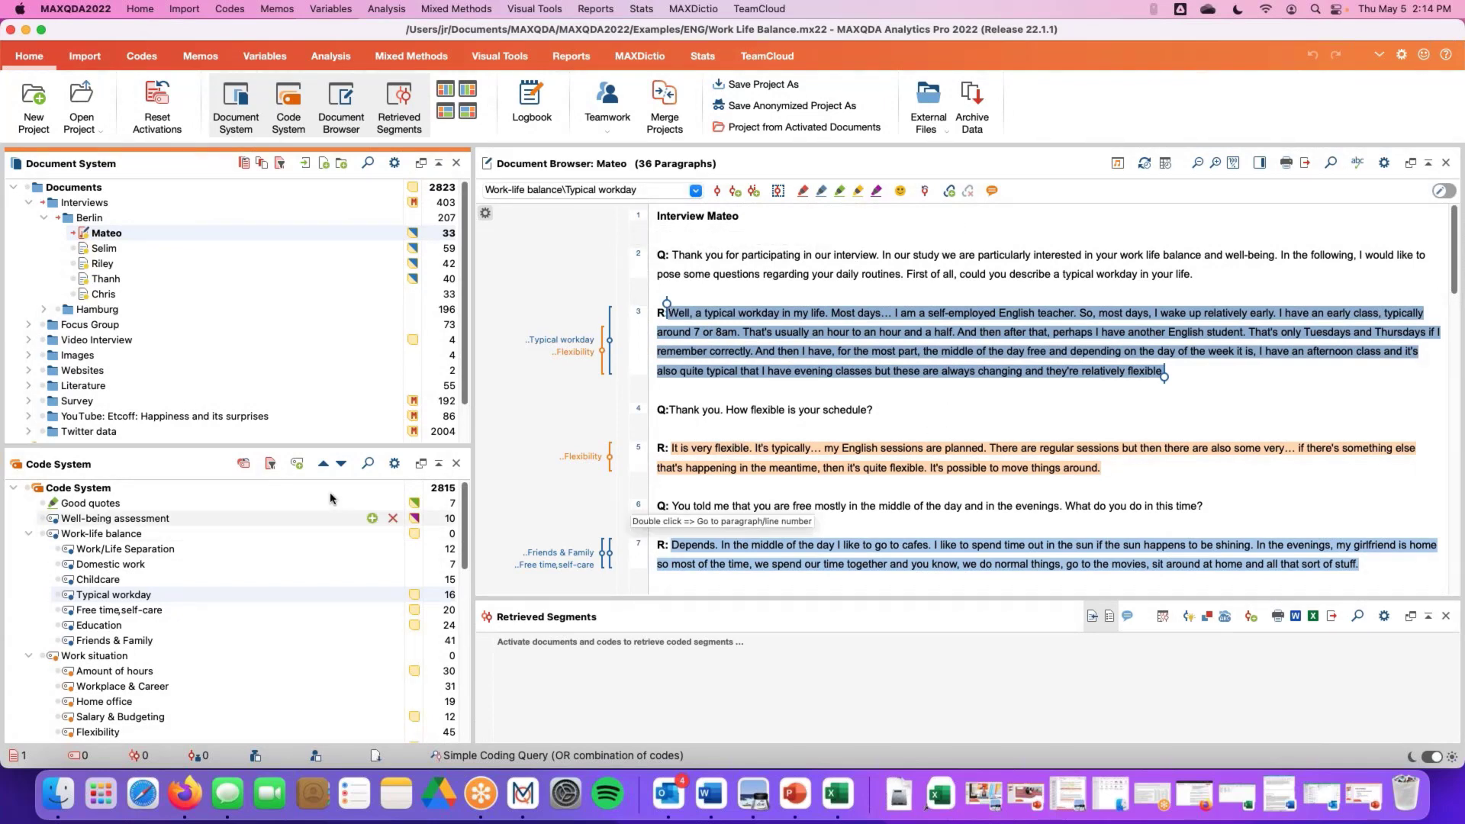
left_click_drag(329, 412, 329, 294)
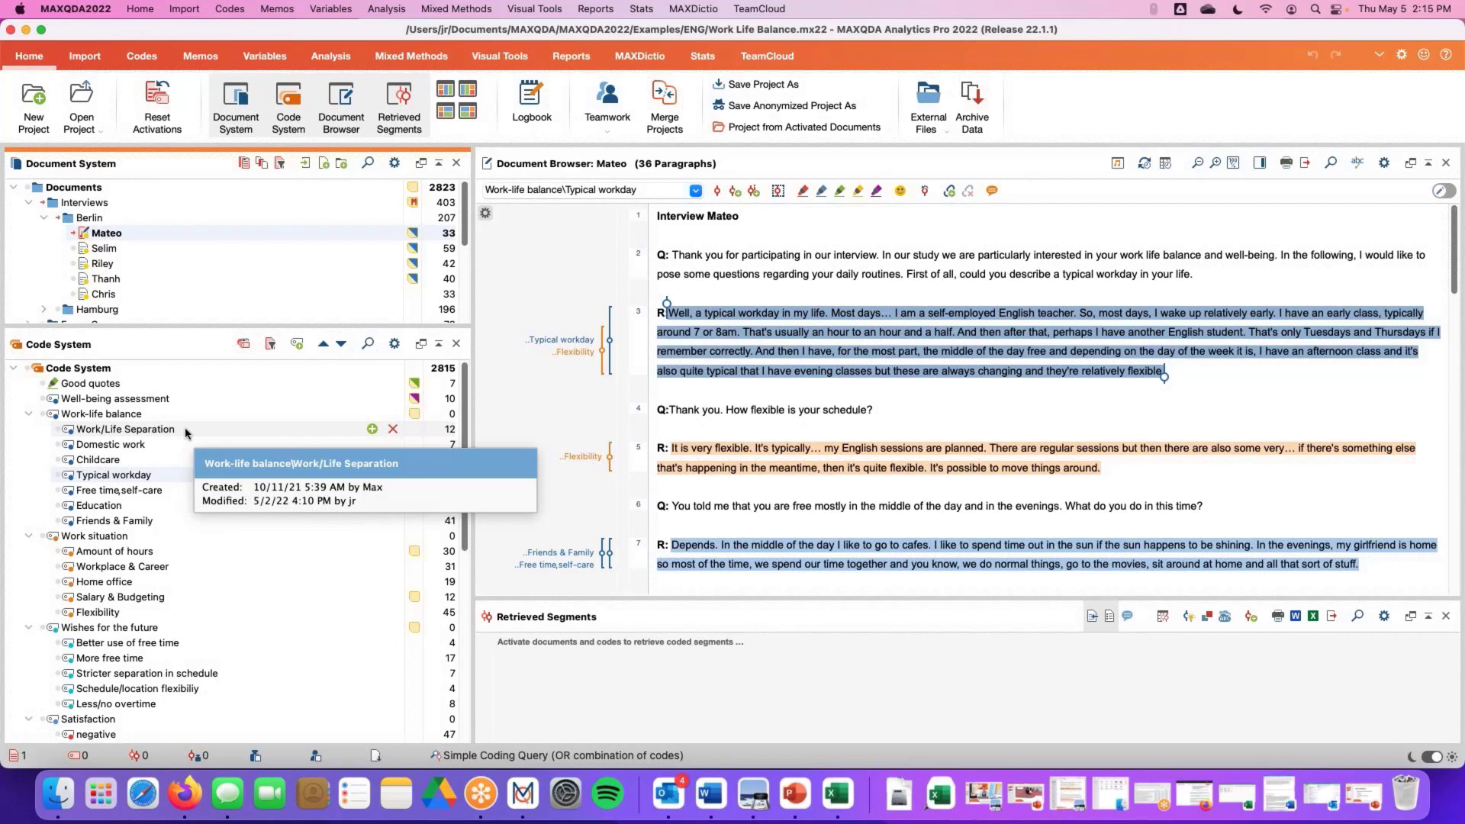
left_click_drag(196, 327, 204, 370)
left_click_drag(667, 599, 667, 422)
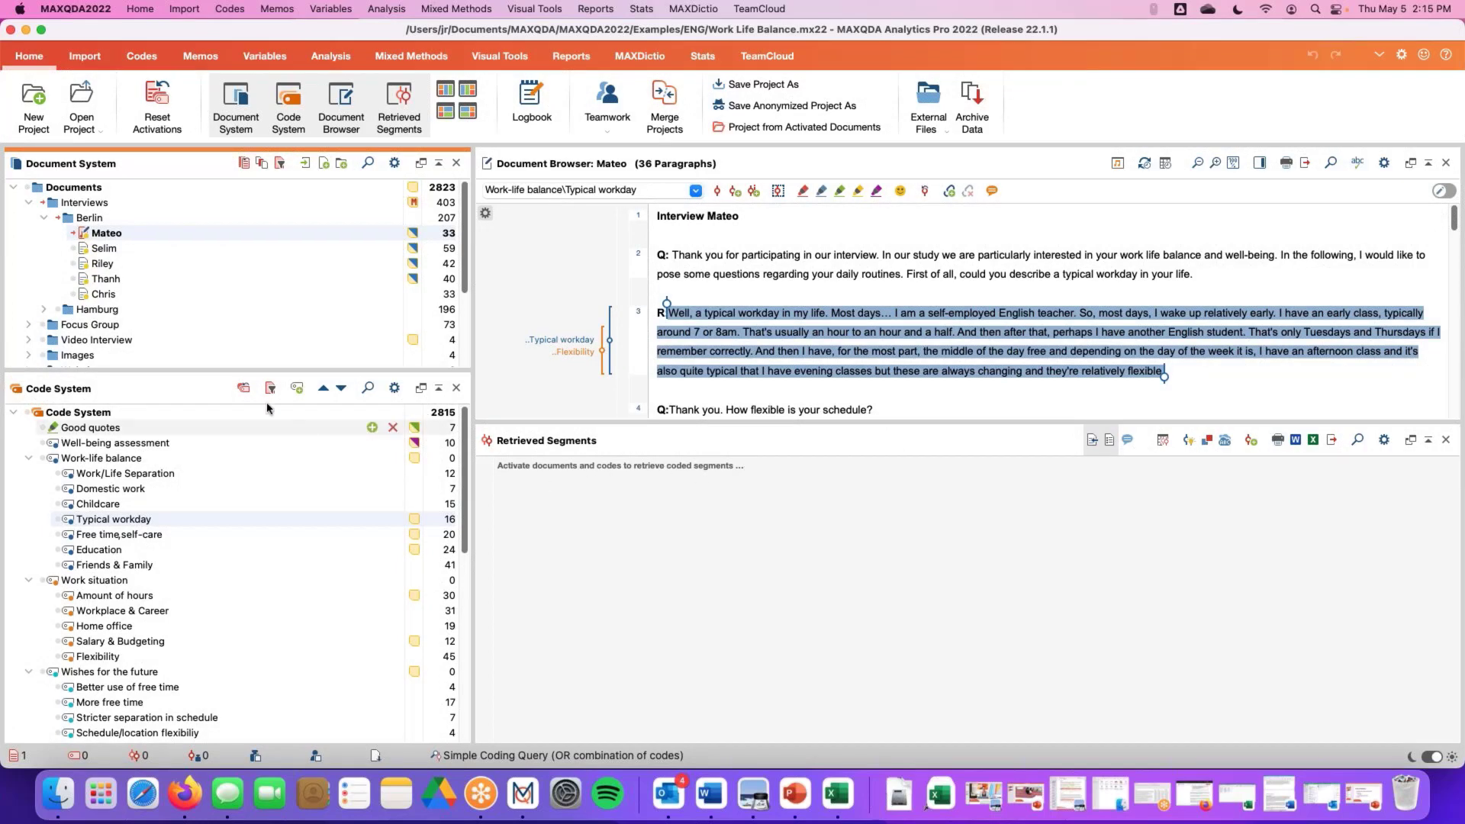
left_click_drag(242, 375, 242, 404)
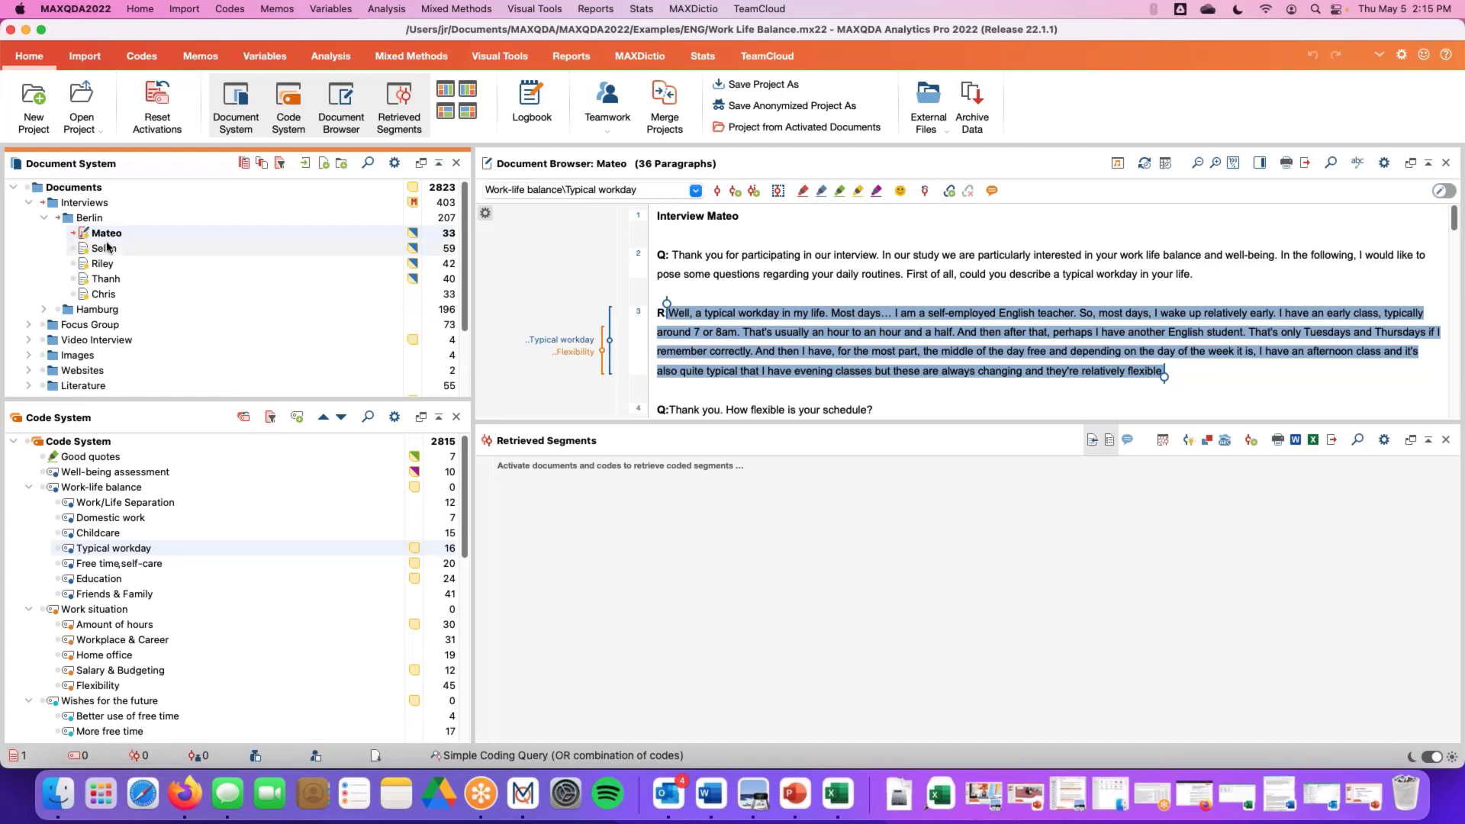
Open Selim's interview in the Document Browser, activate it, and deactivate Mateo's document
double_click(73, 248)
left_click(73, 248)
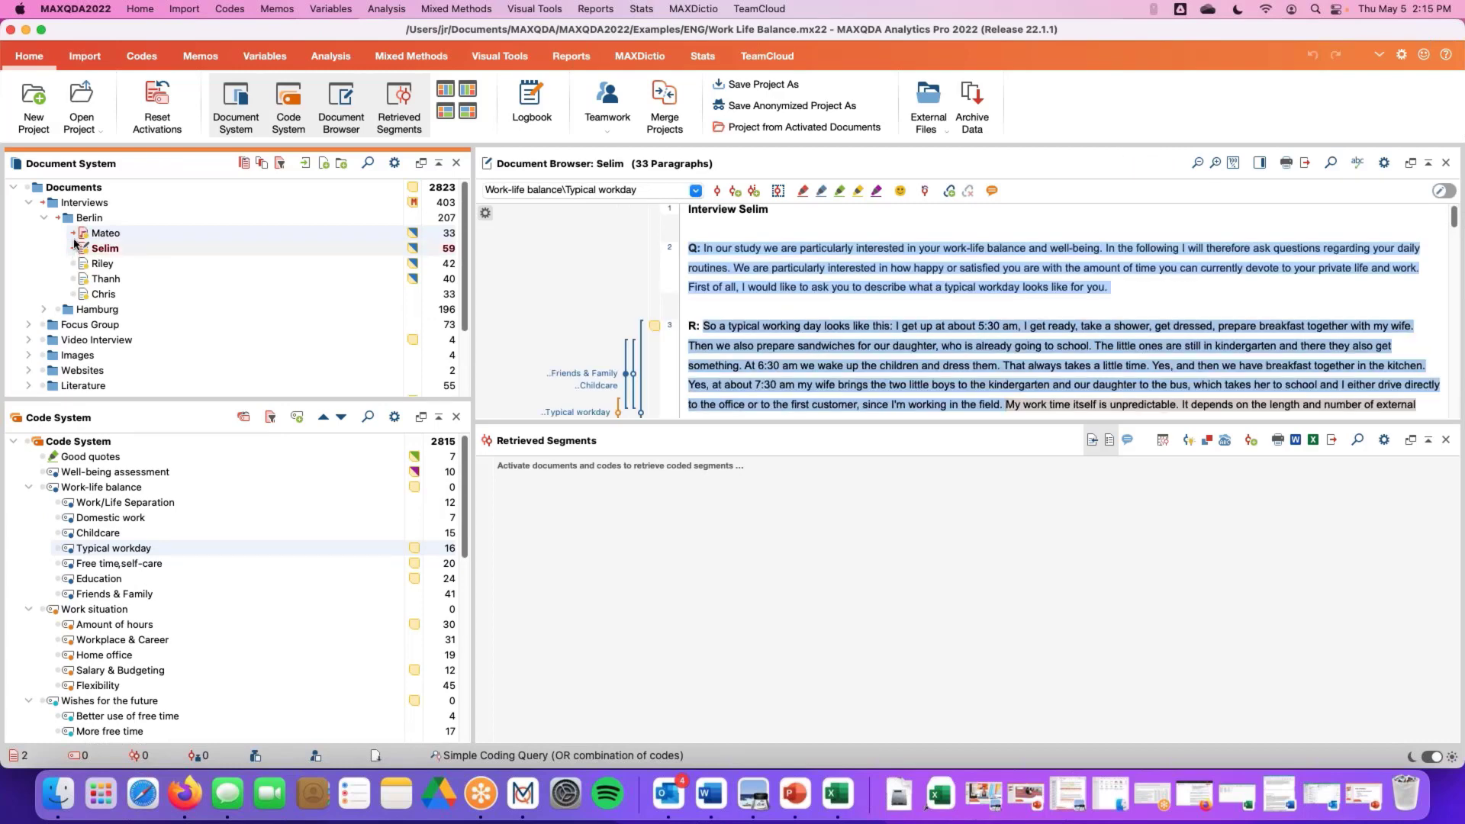
left_click(73, 233)
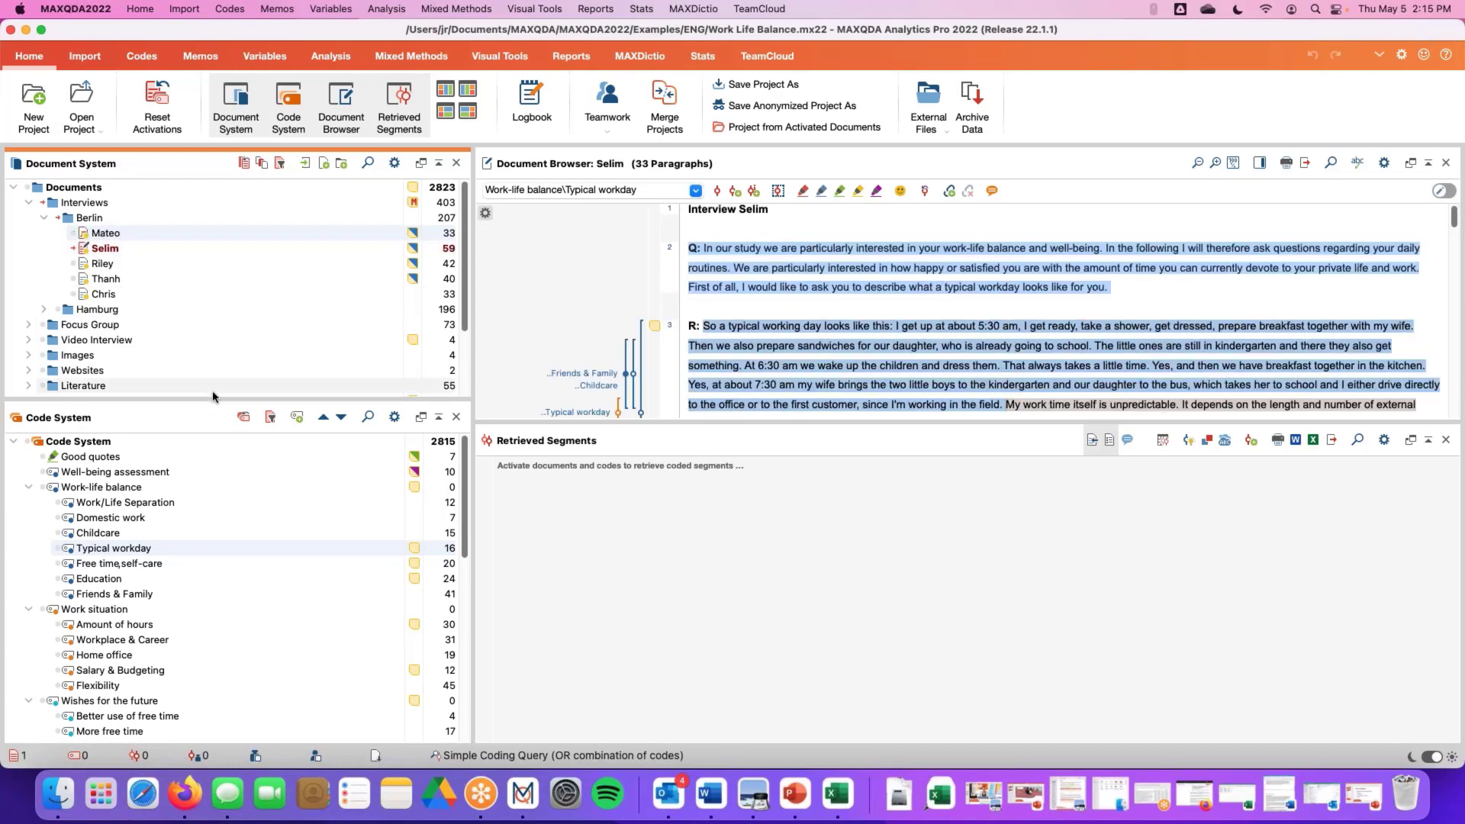
Activate the Typical workday code to retrieve its coded segments from the active document
left_click_drag(212, 396, 213, 353)
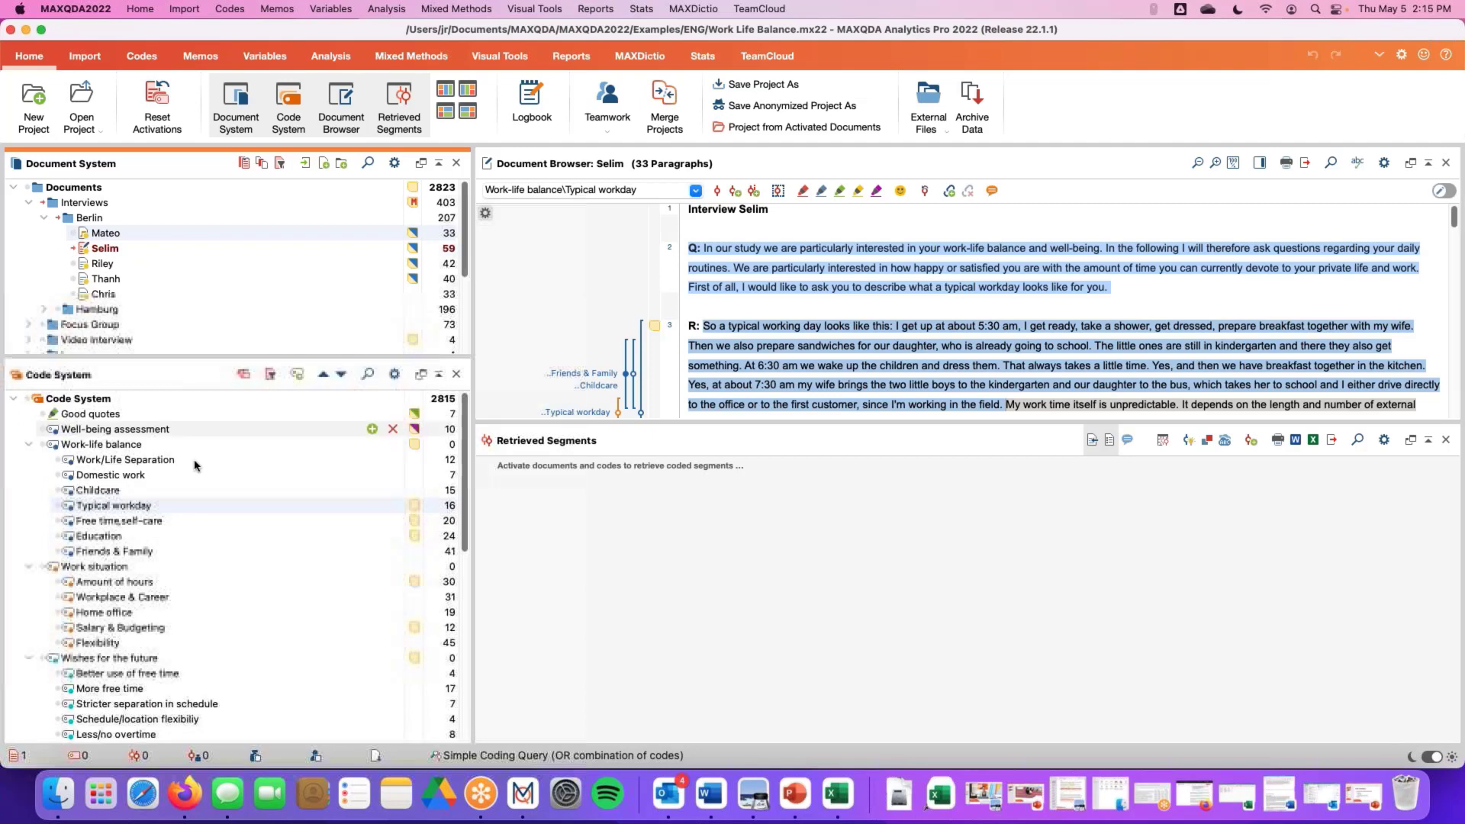
left_click(70, 510)
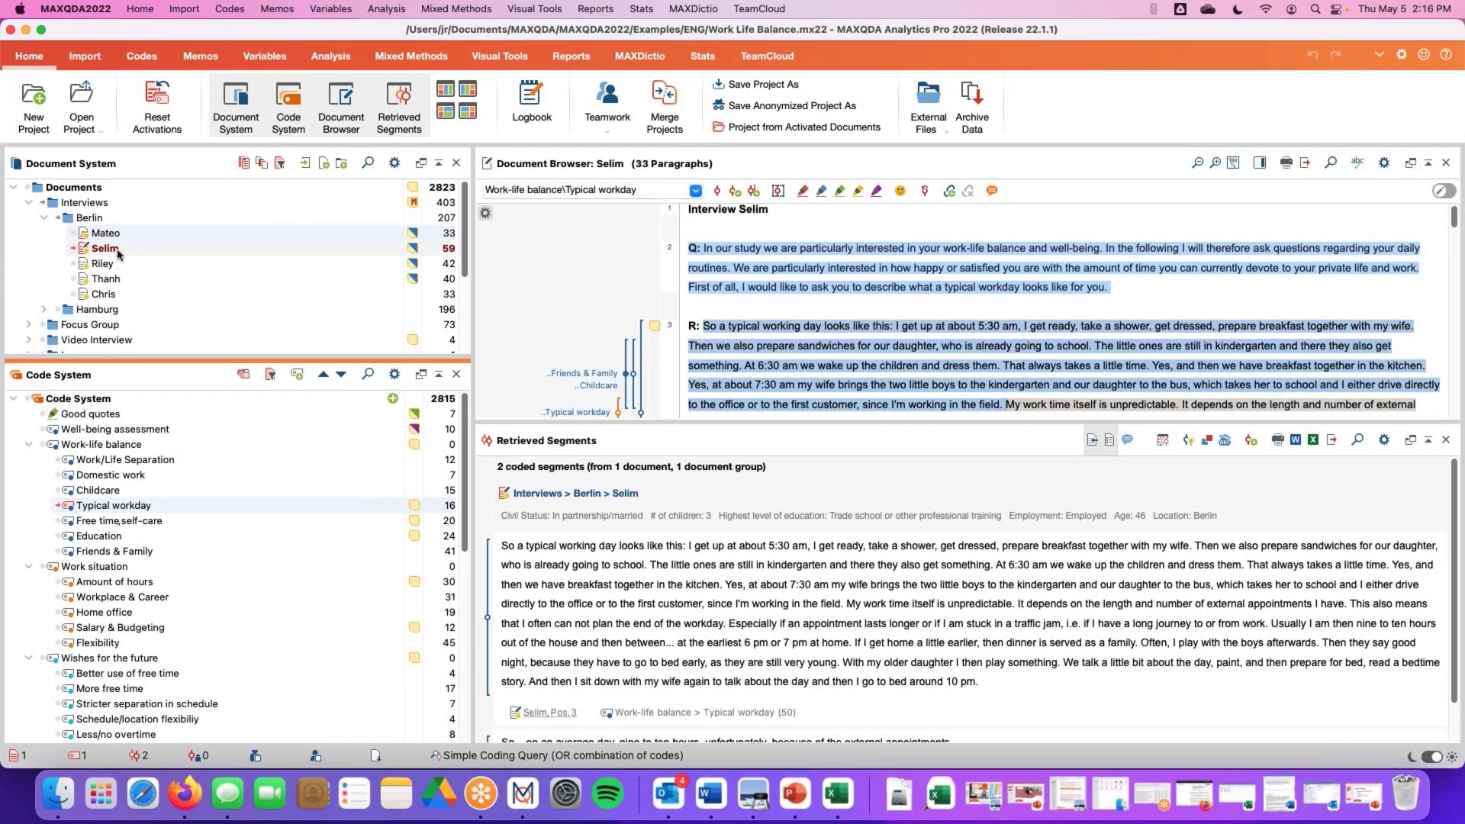
Activate all documents, reset the activations, and reactivate only Selim's interview
left_click(27, 187, "super")
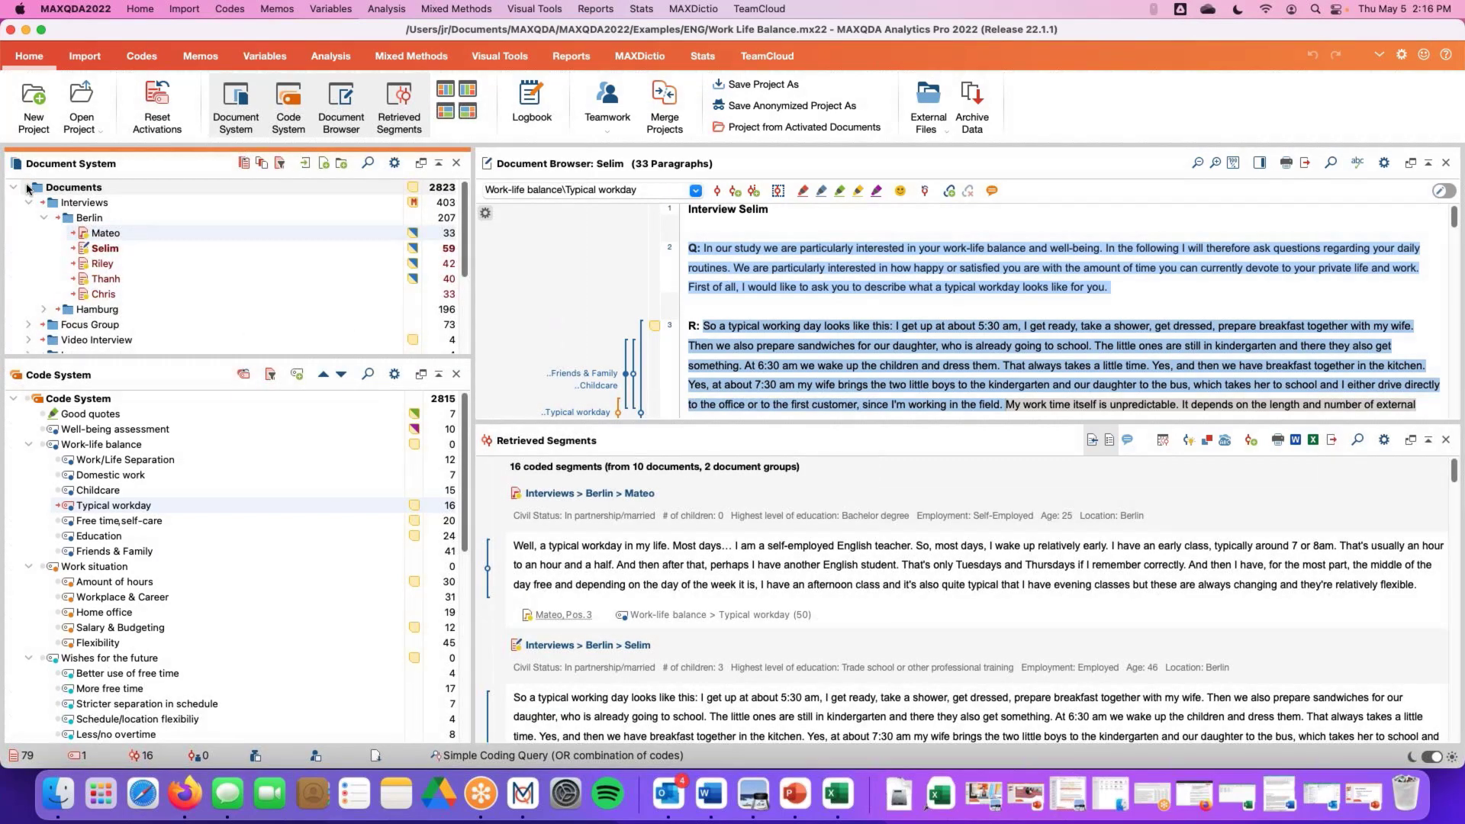
left_click(27, 188, "super")
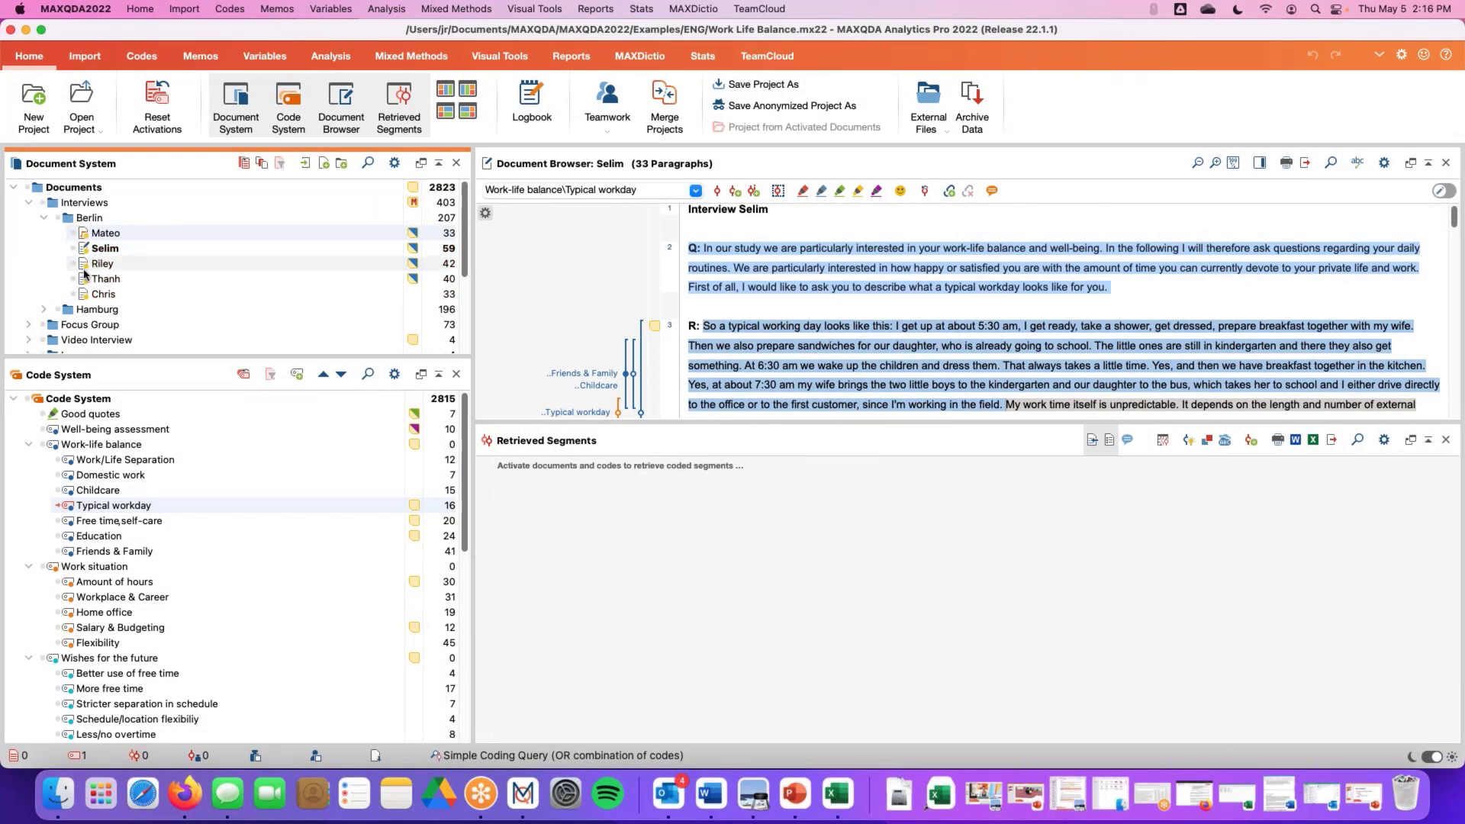
left_click(73, 248)
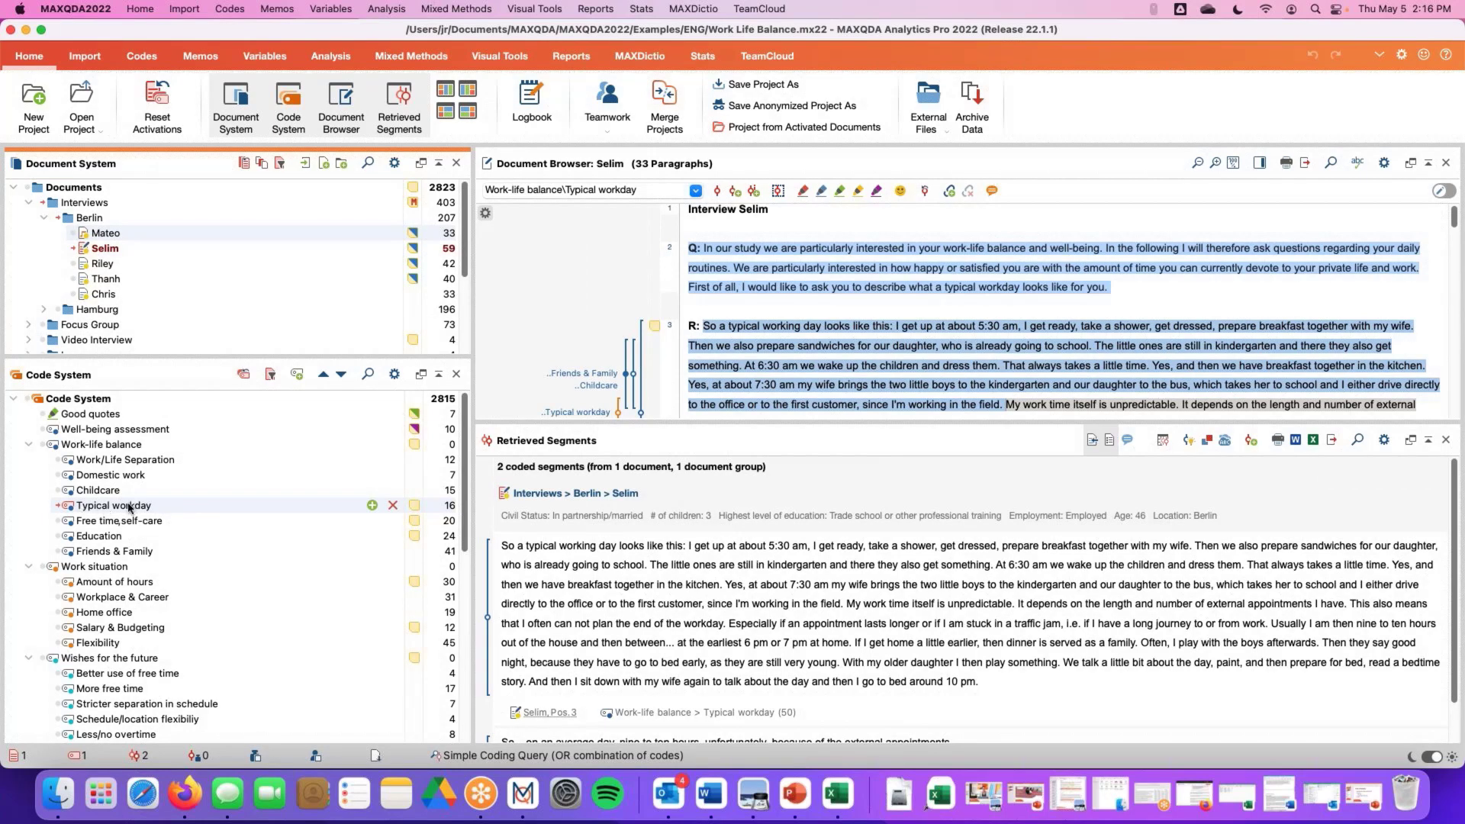
Scroll through the retrieved Typical workday segments and select the text of the second segment
left_click(505, 472)
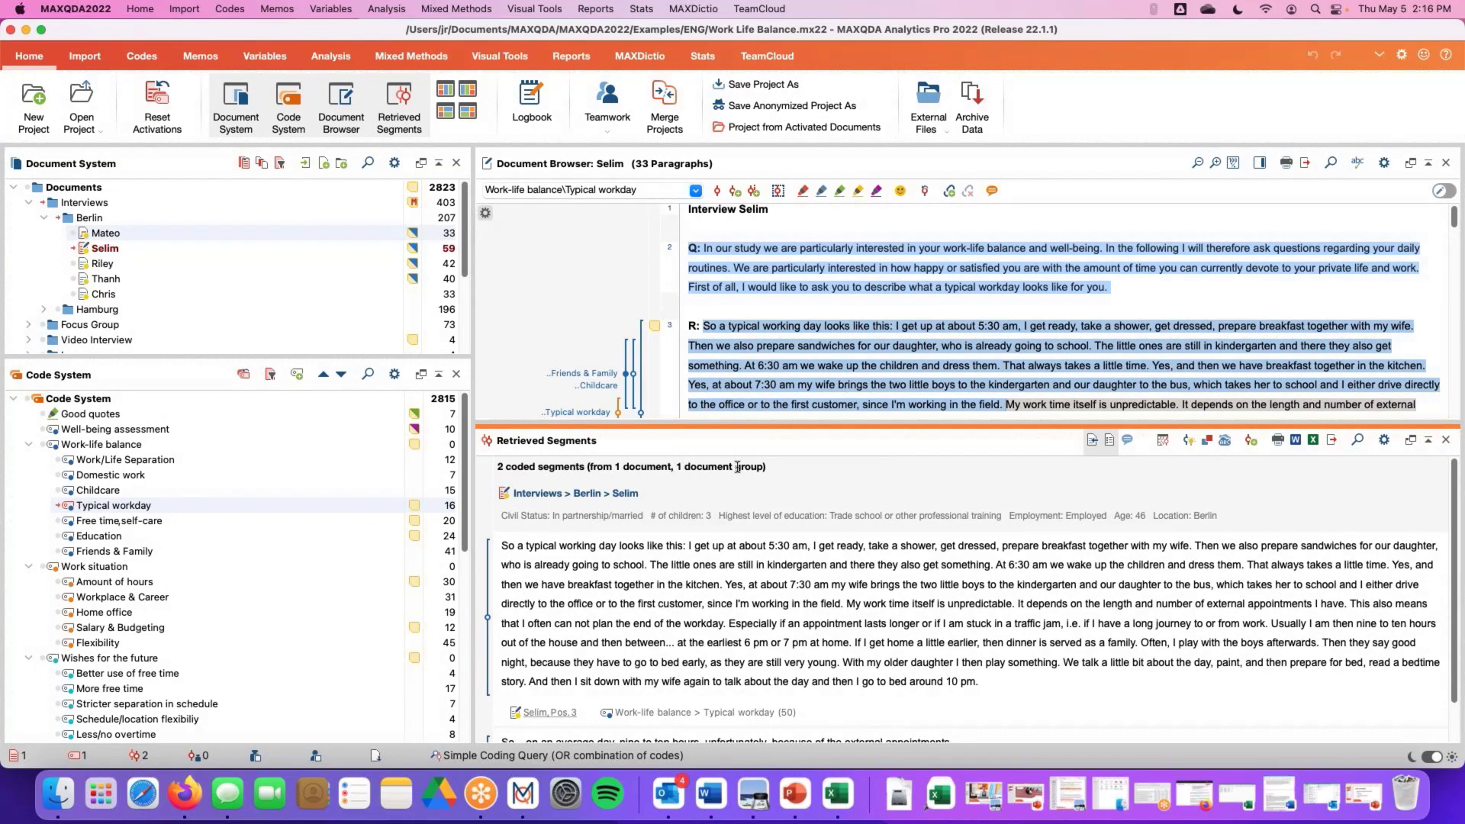
scroll(585, 544, "down", 3)
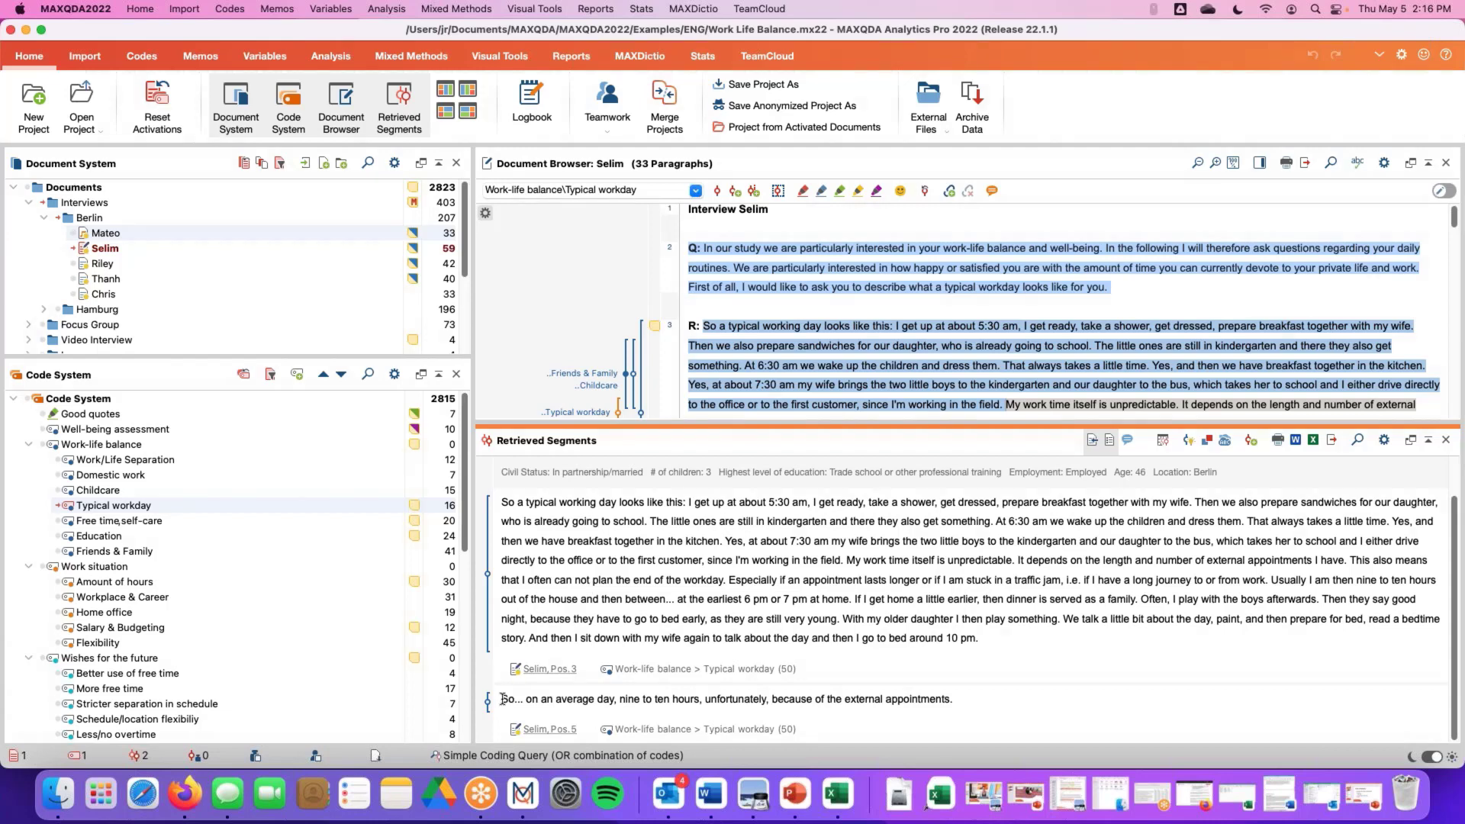
left_click_drag(503, 699, 955, 698)
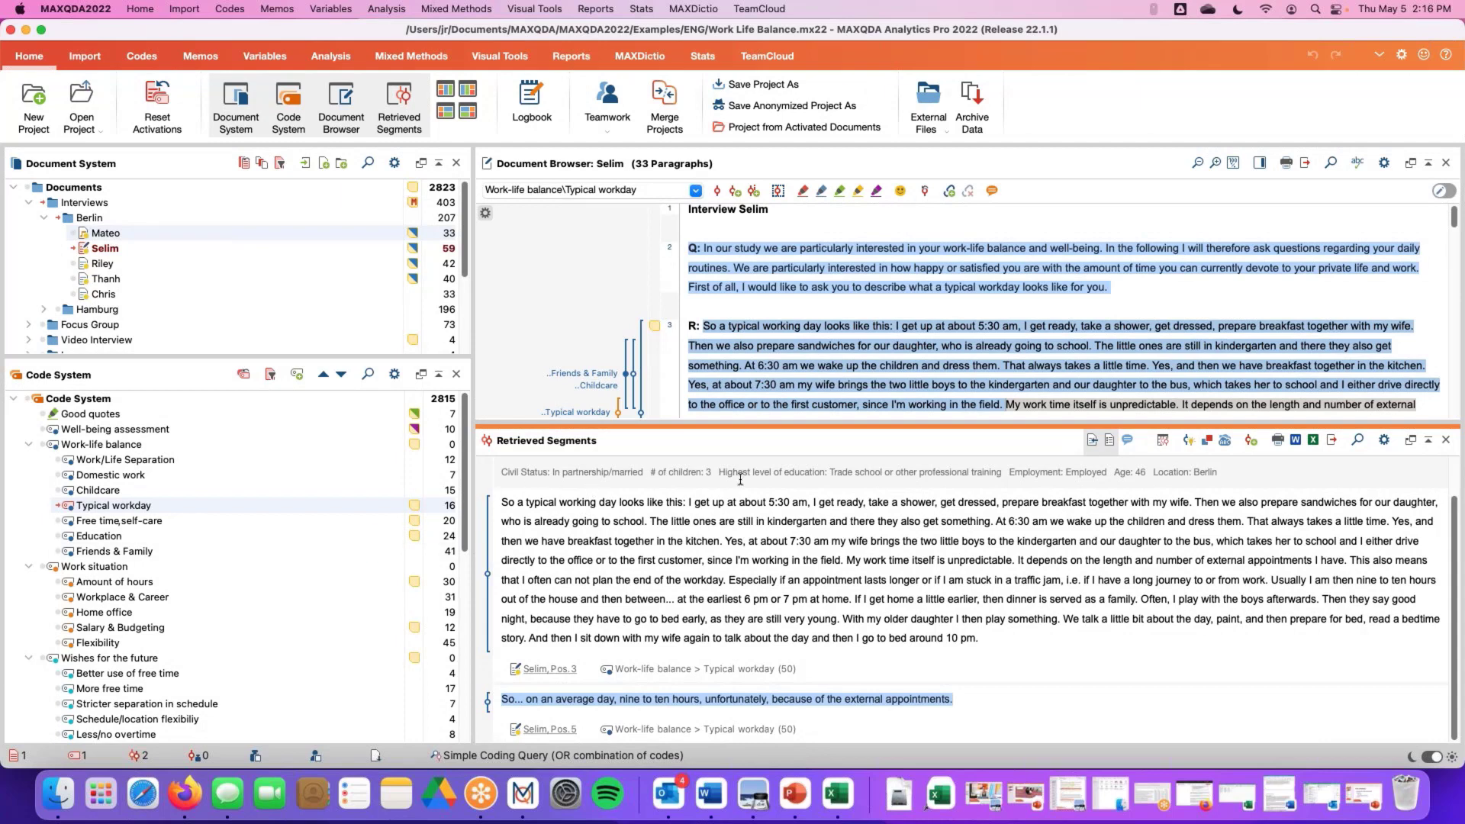
scroll(679, 552, "up", 2)
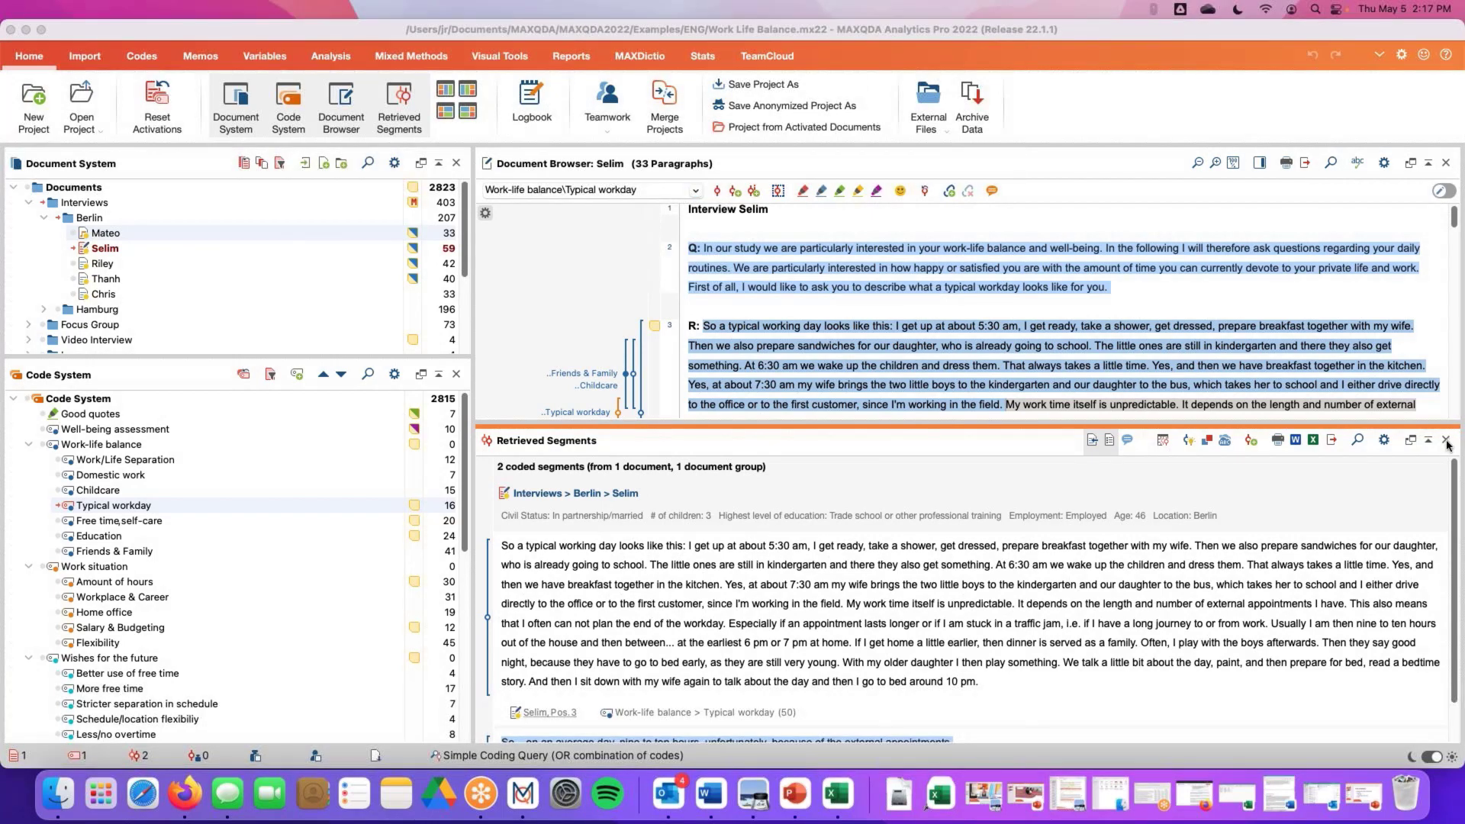
Close the Retrieved Segments window and switch to a different window layout
left_click(1446, 441)
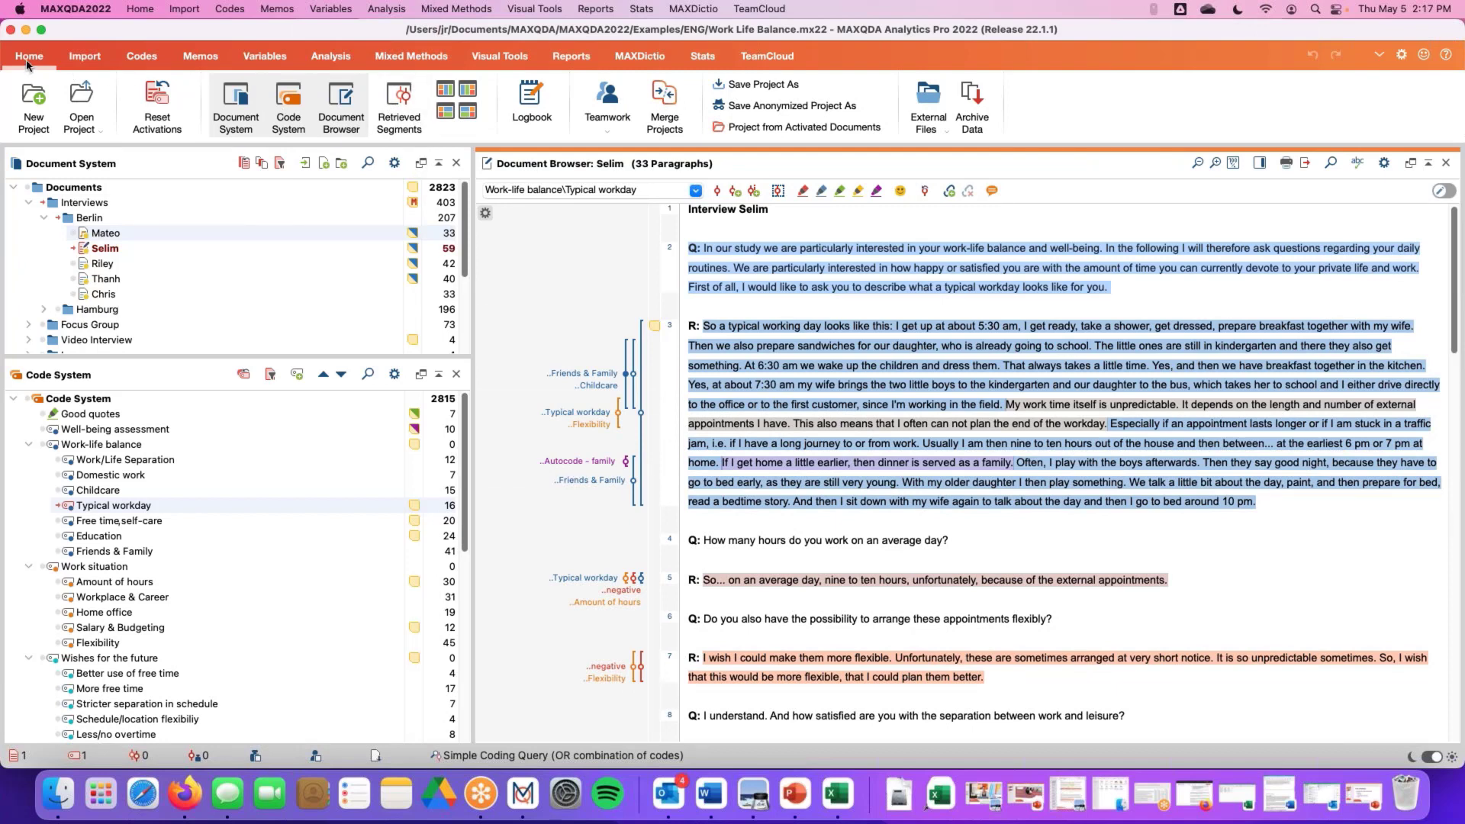
left_click(398, 105)
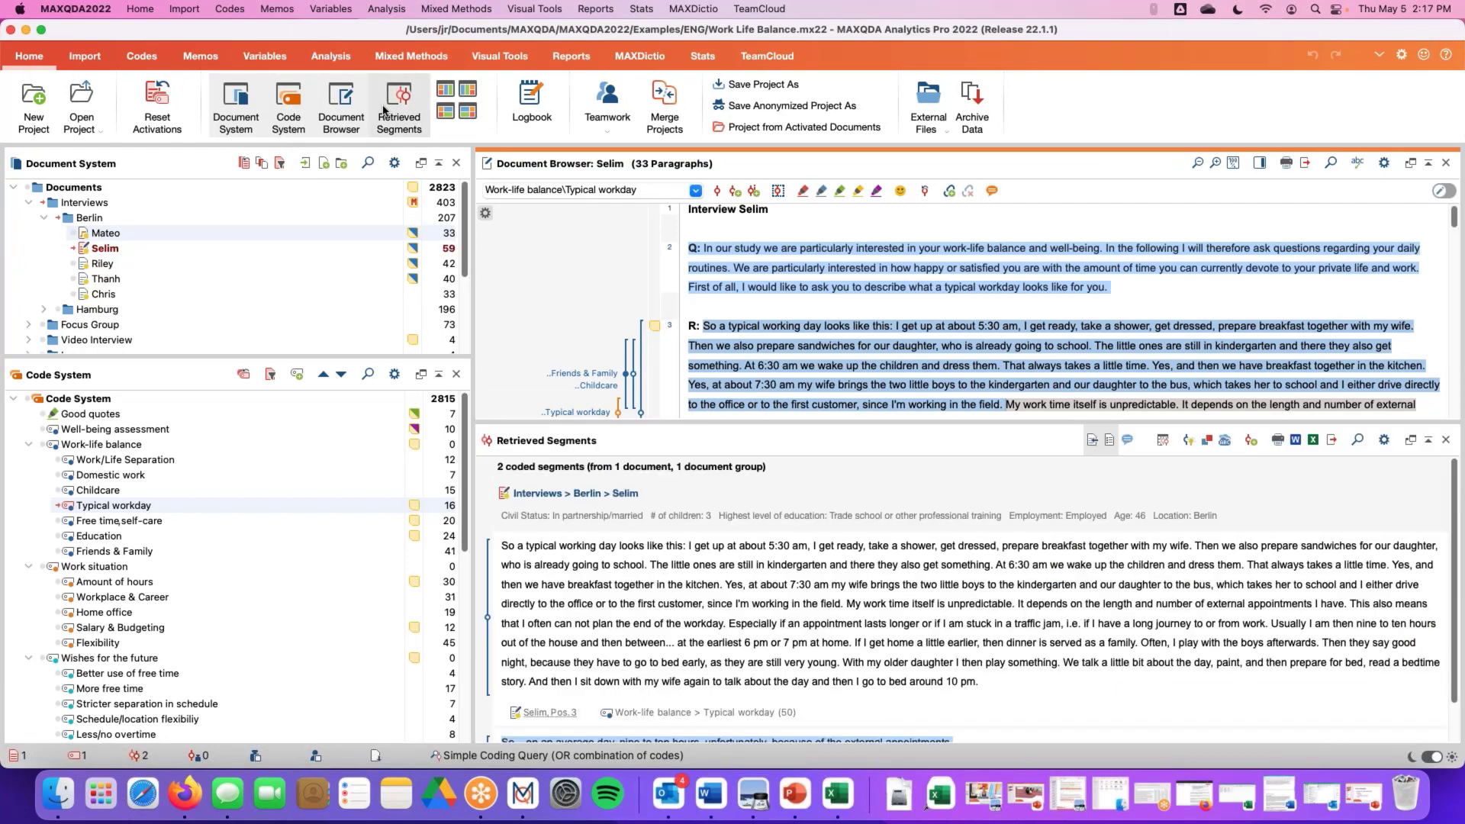
left_click(404, 109)
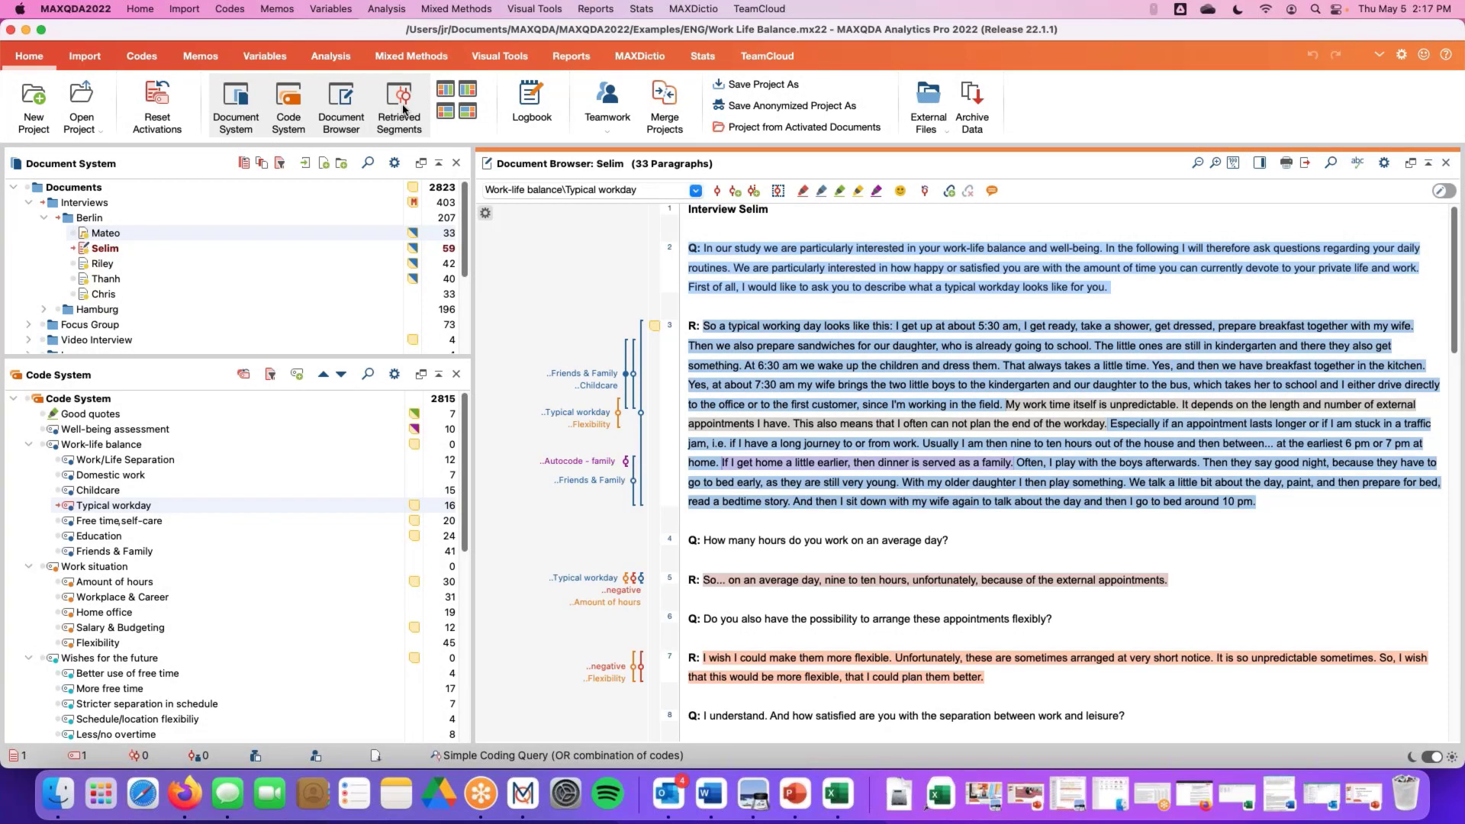
left_click(448, 114)
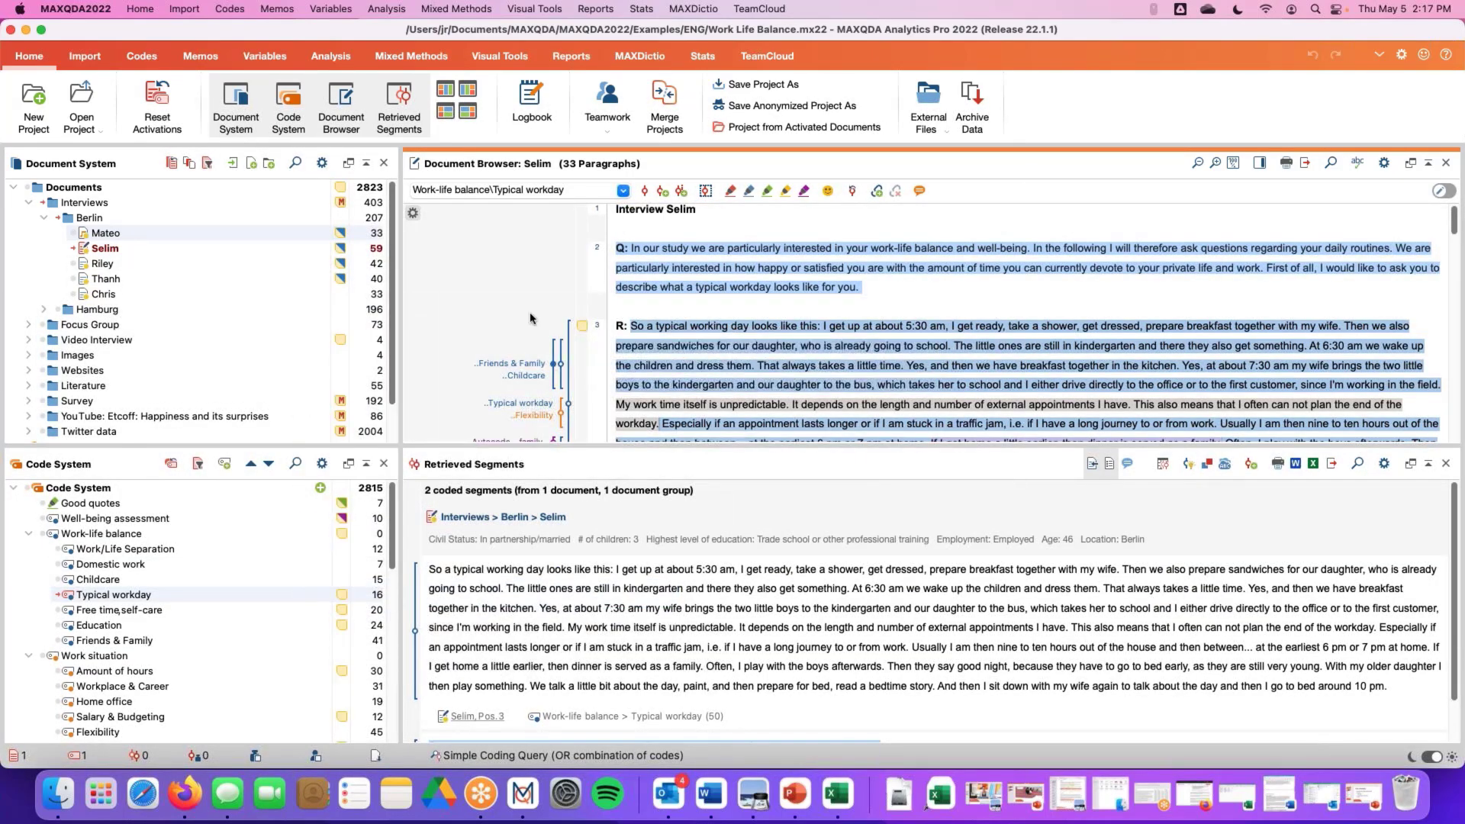
left_click(394, 110)
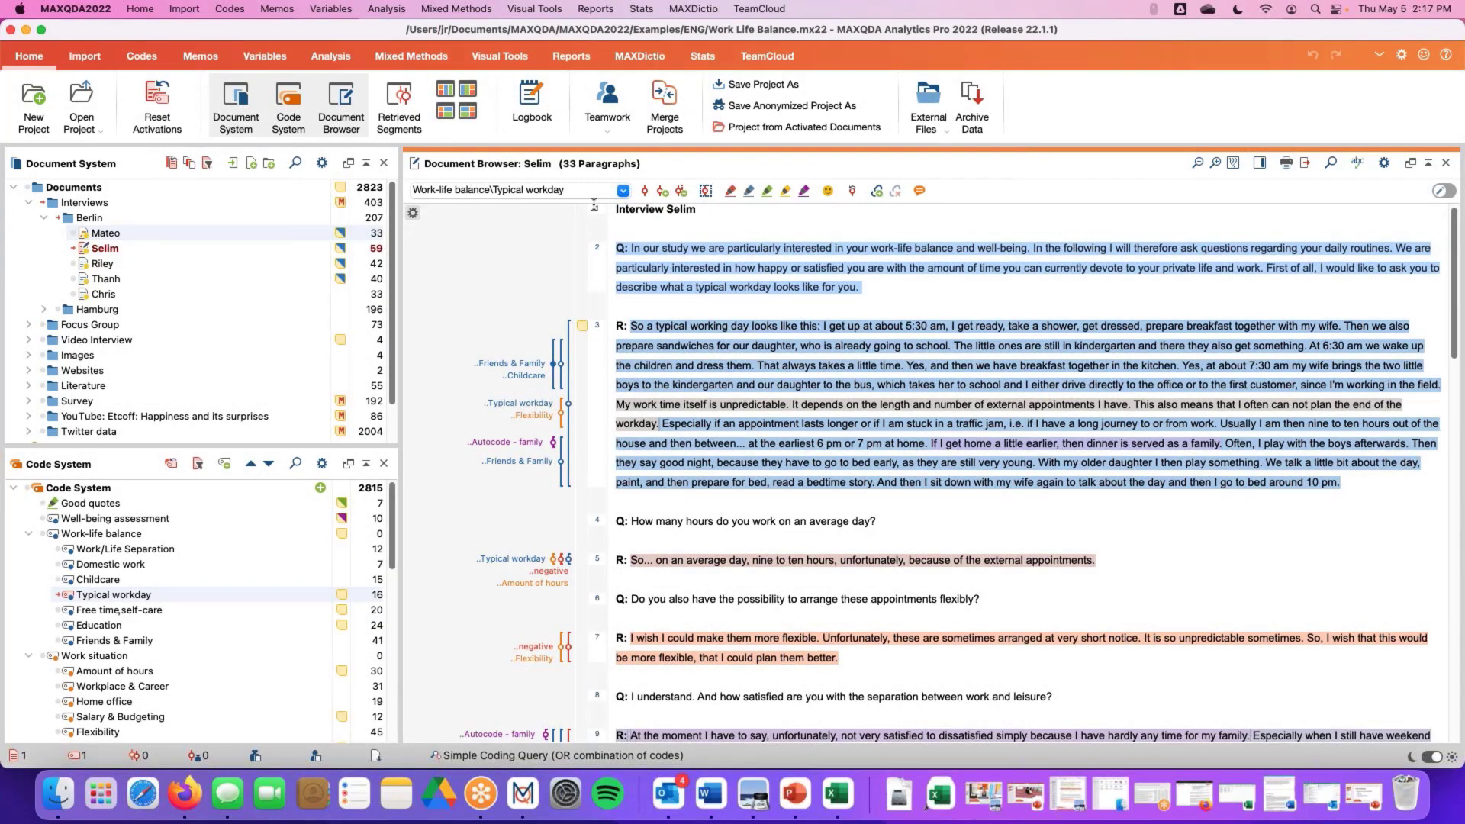
Undock the Document System into a floating window, move it, and dock it back
left_click(348, 163)
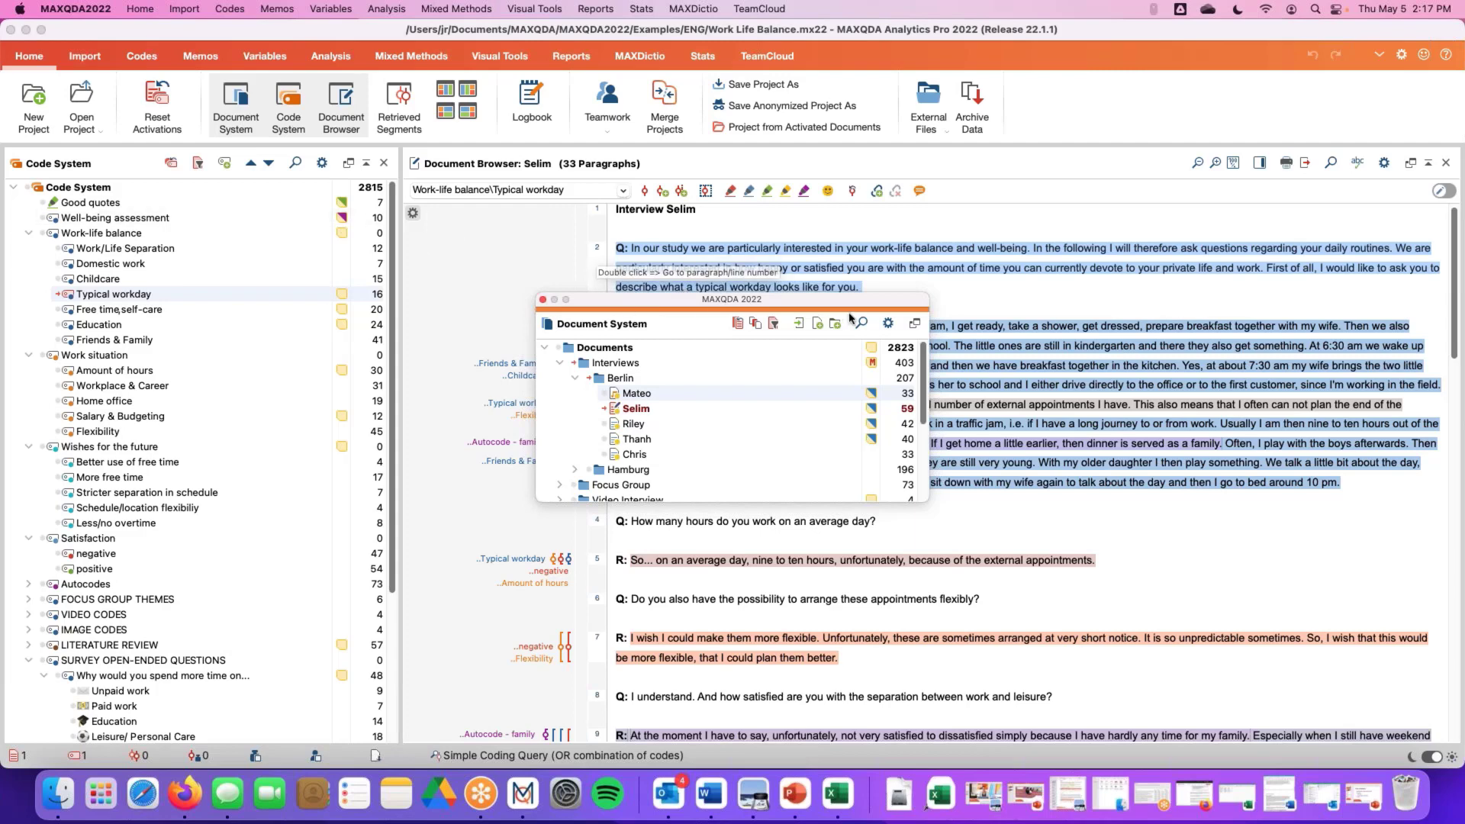
left_click(915, 324)
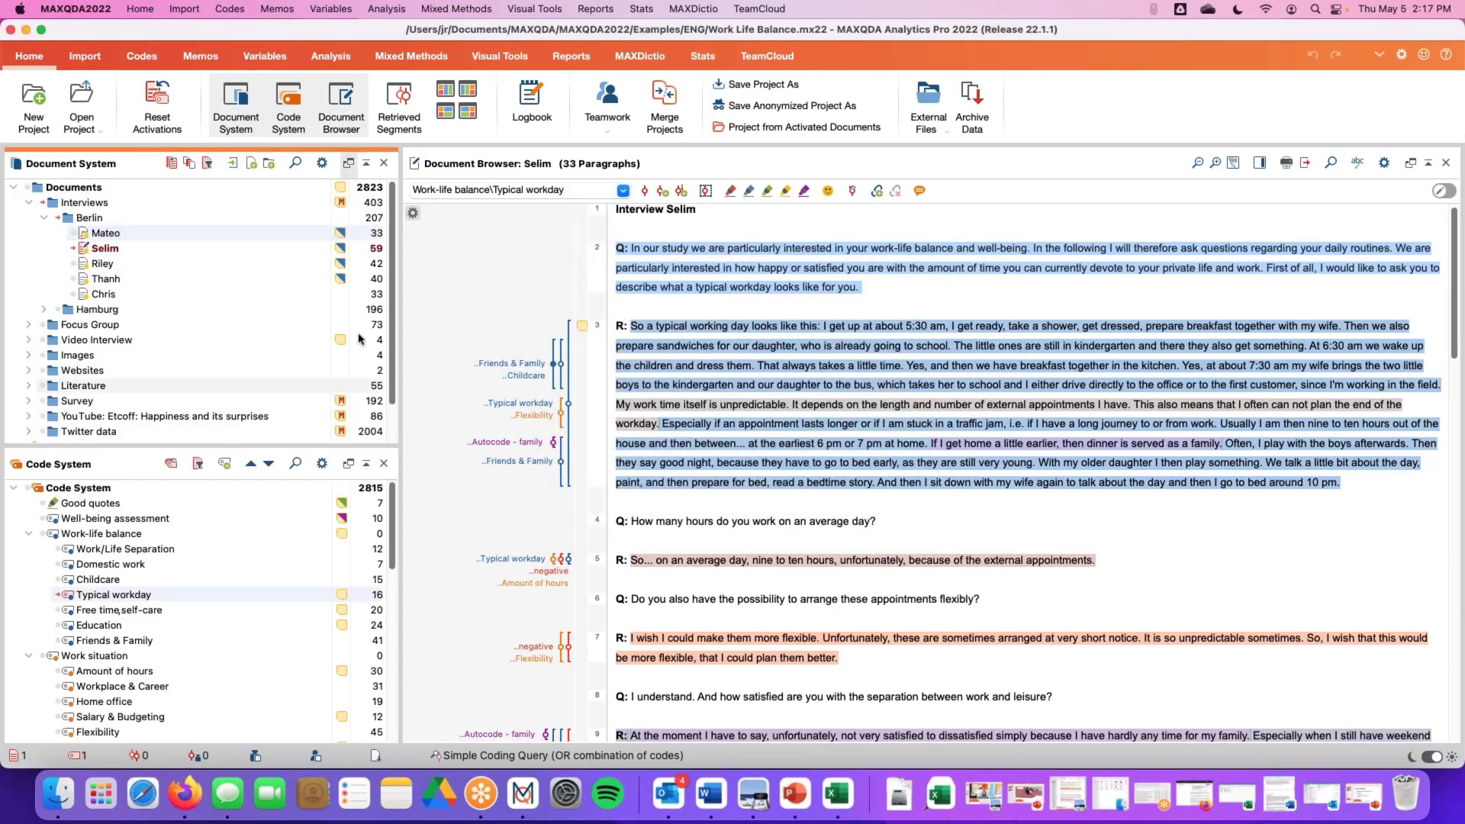
left_click(347, 163)
left_click_drag(694, 342, 577, 202)
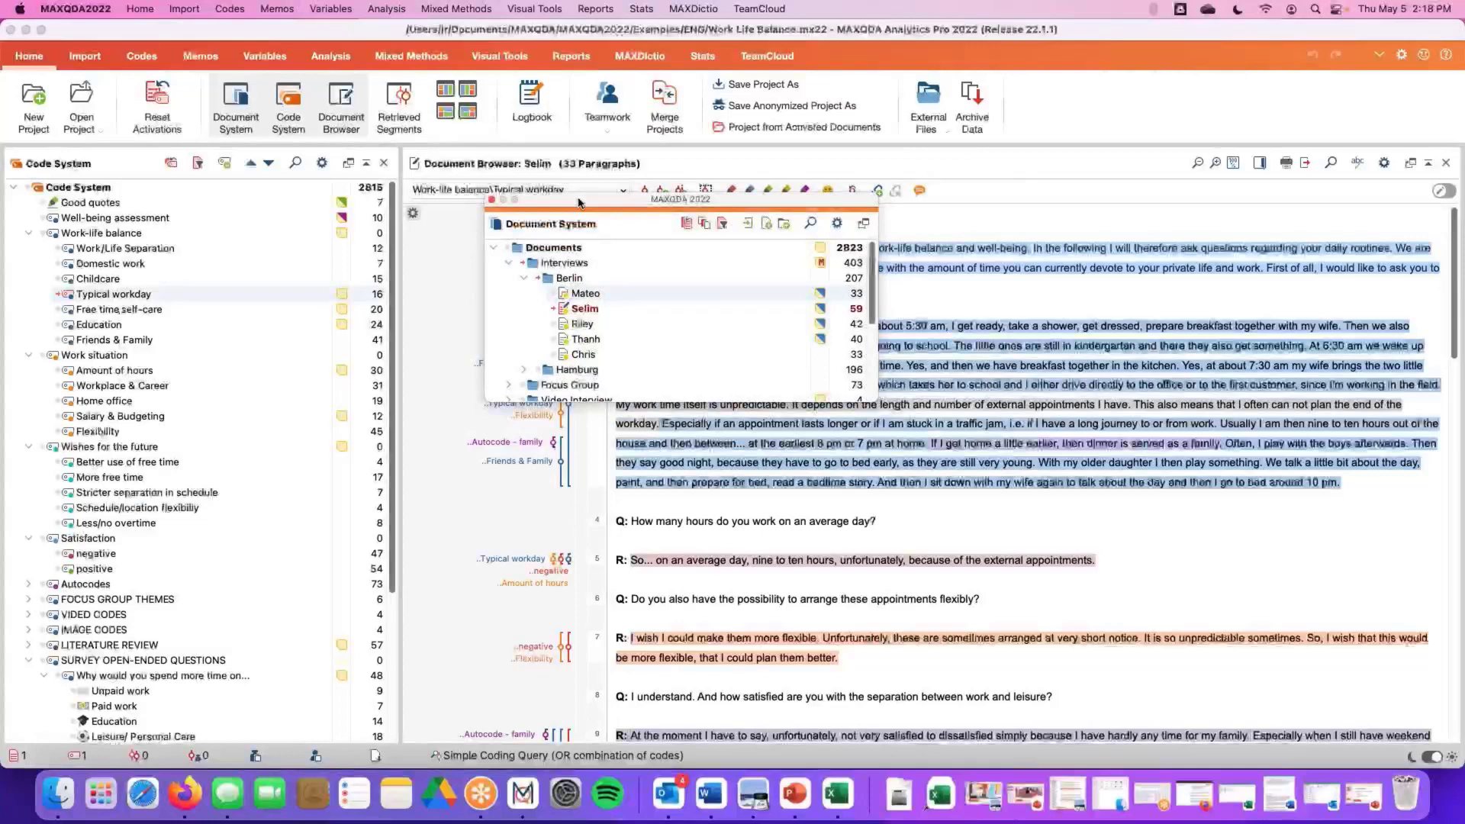
left_click(863, 223)
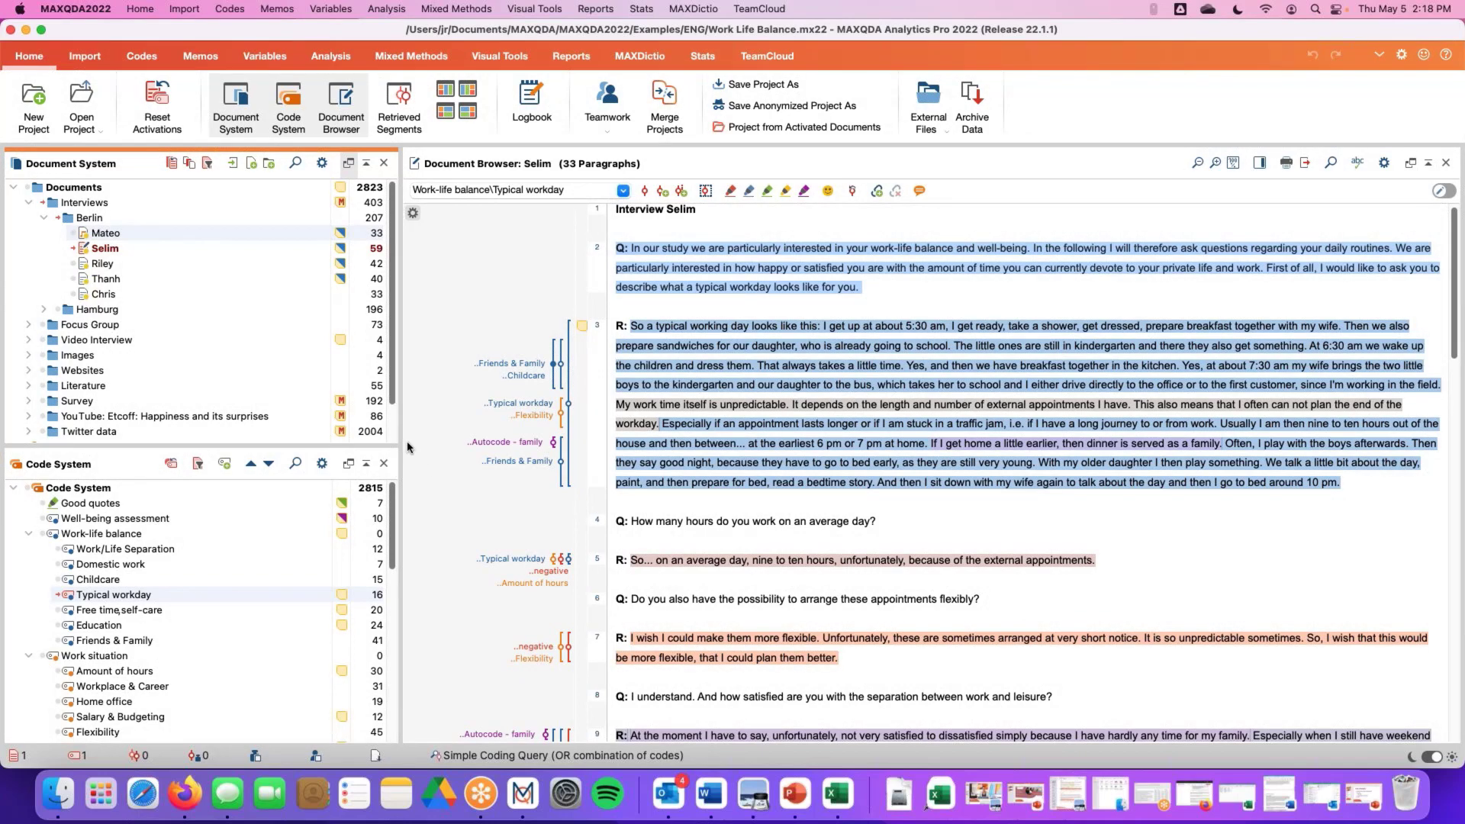
Widen the Document System and Code System panels by moving their divider toward the Document Browser
left_click_drag(406, 441, 491, 440)
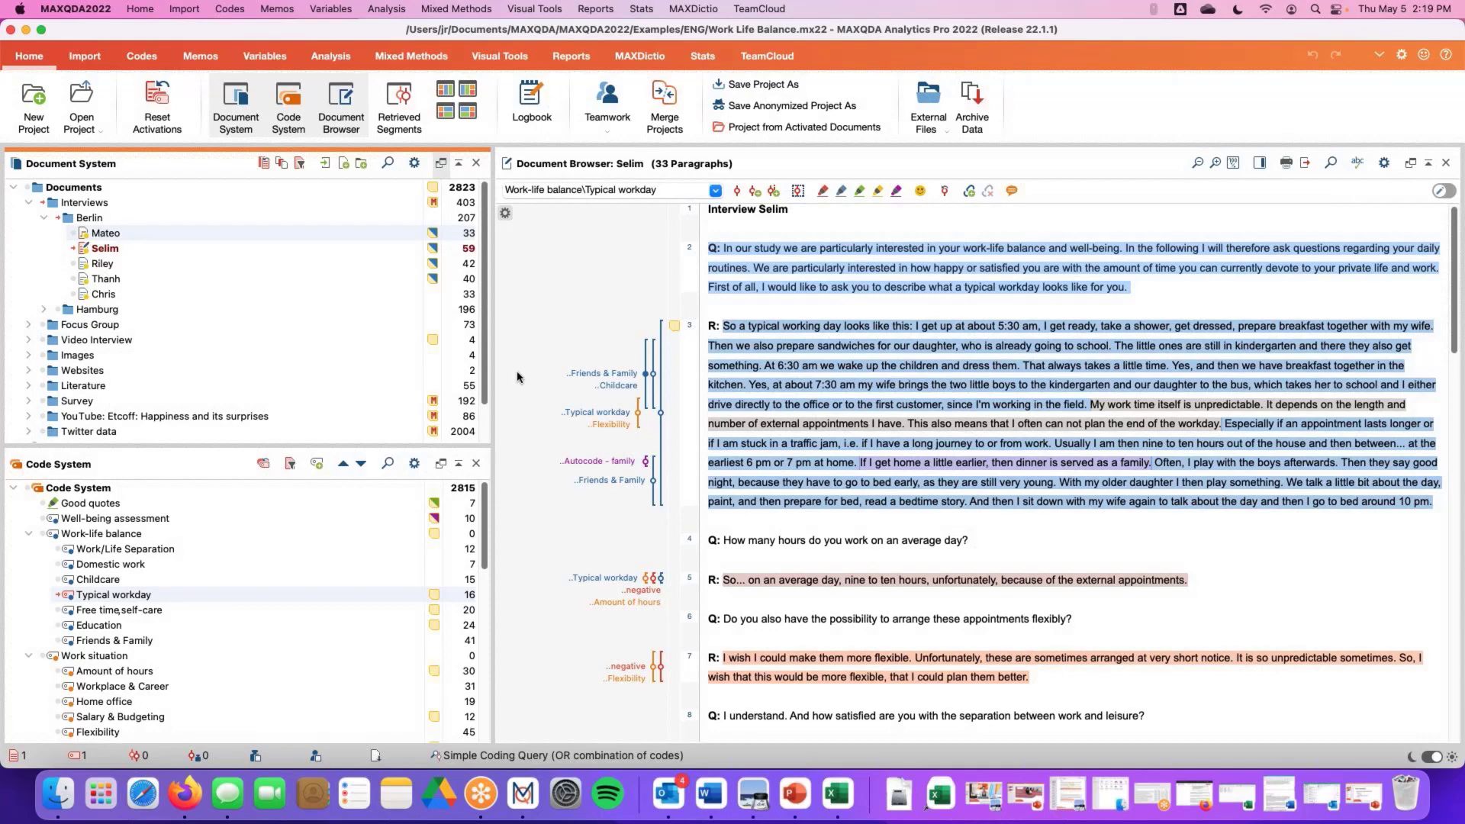
Open the Import ribbon and browse the Transcripts import options
left_click(84, 58)
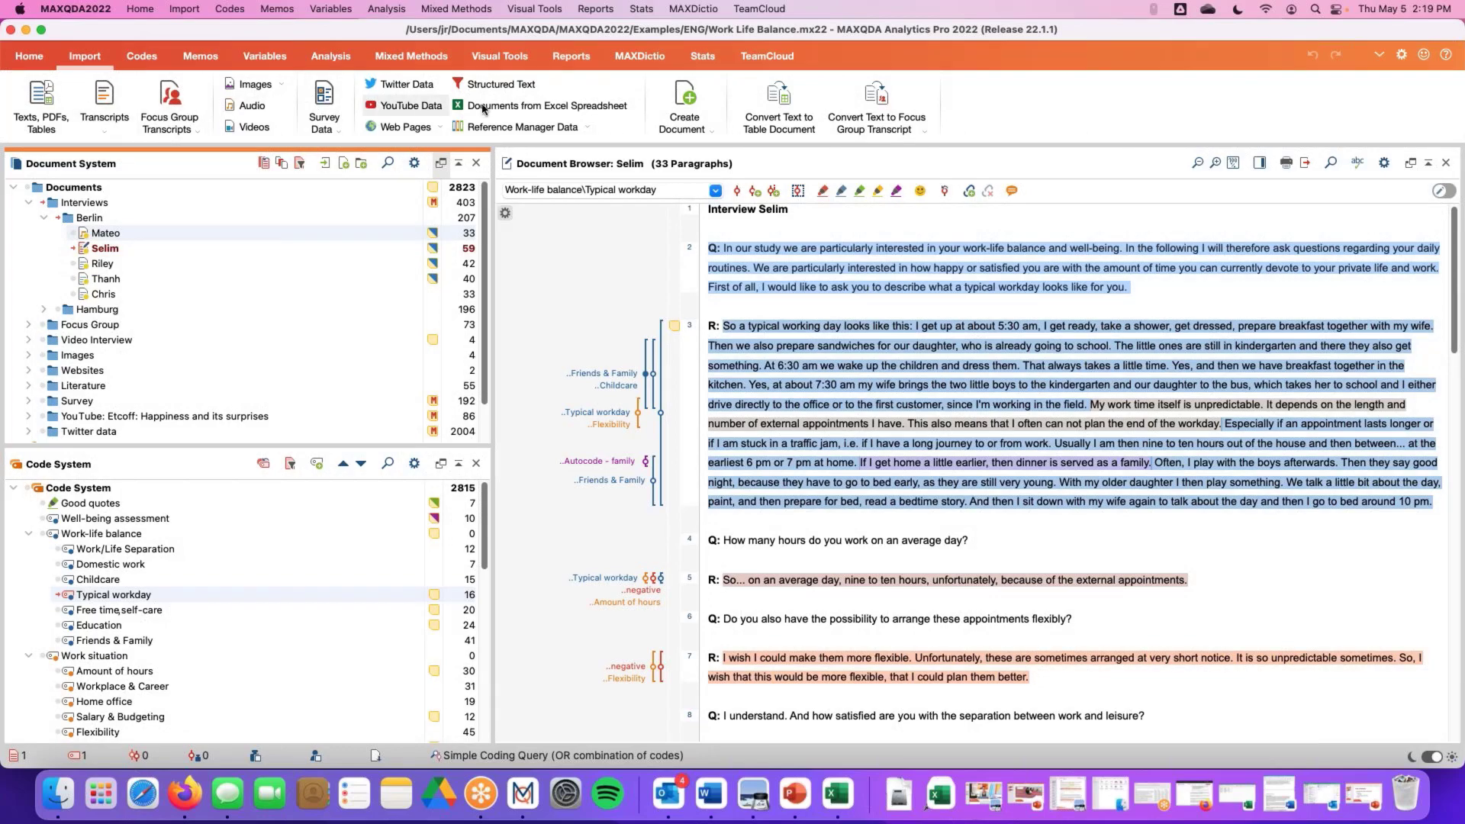
left_click(107, 130)
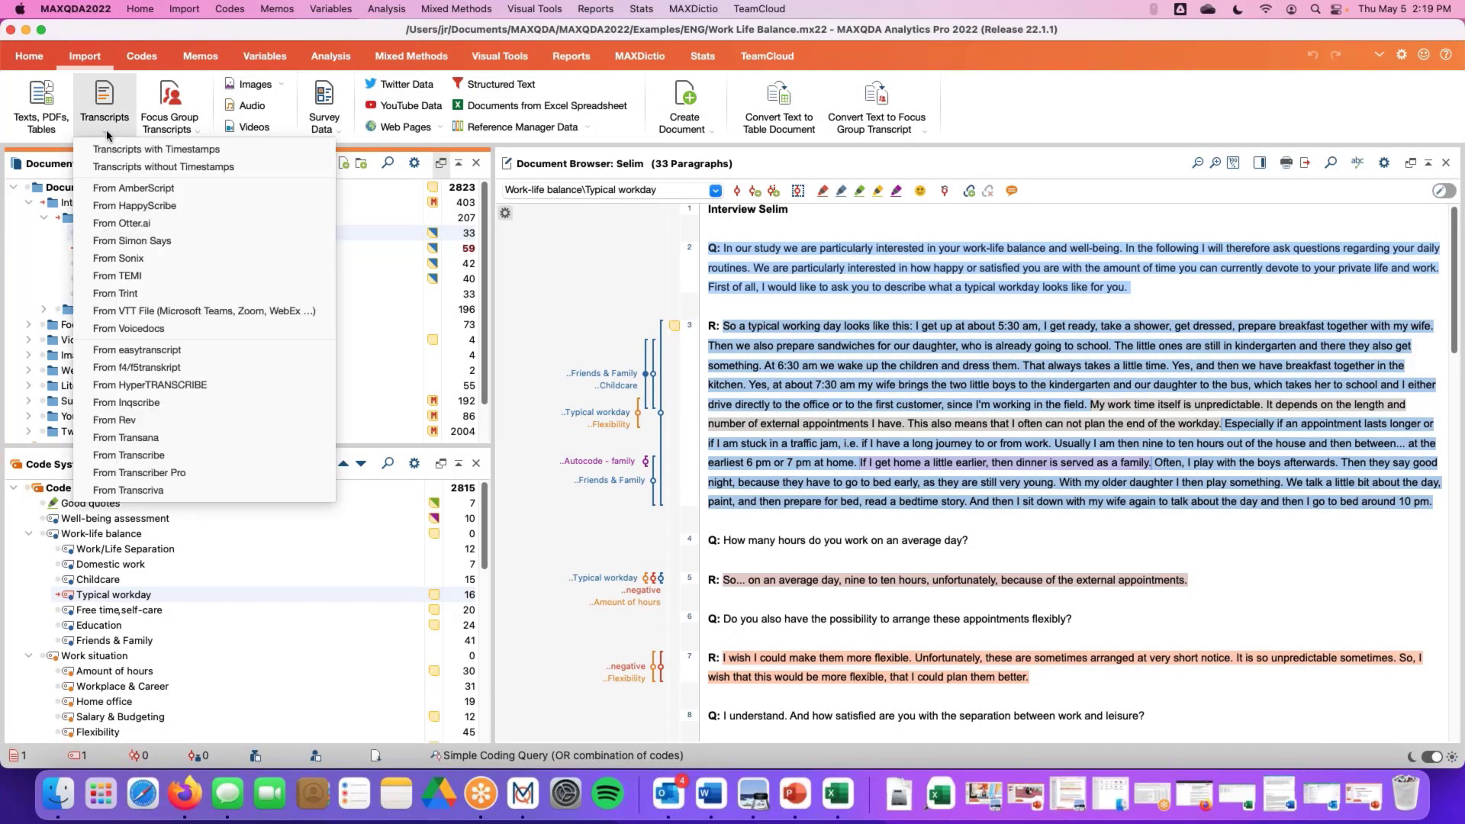
left_click(106, 130)
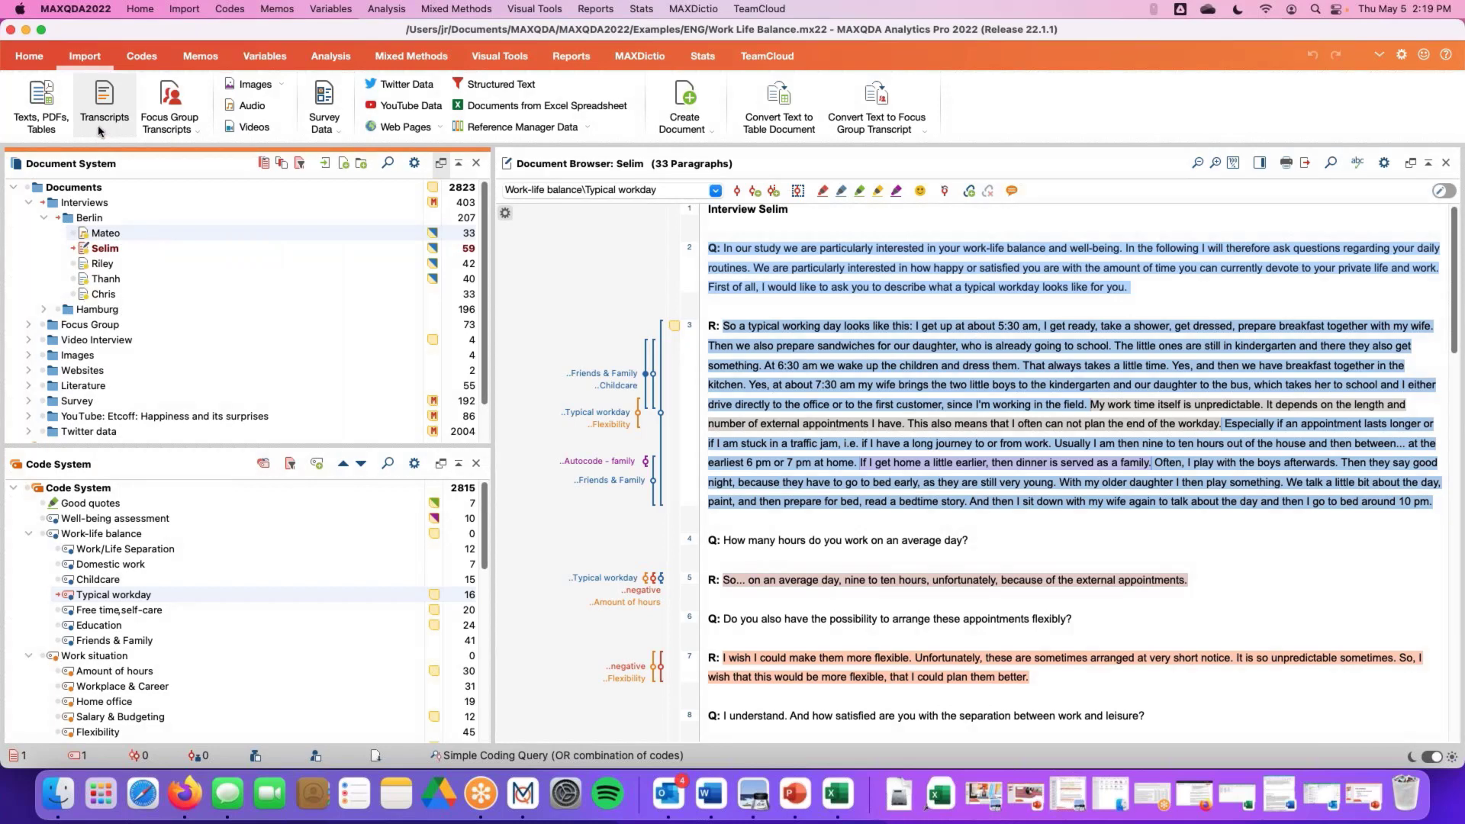
left_click(103, 134)
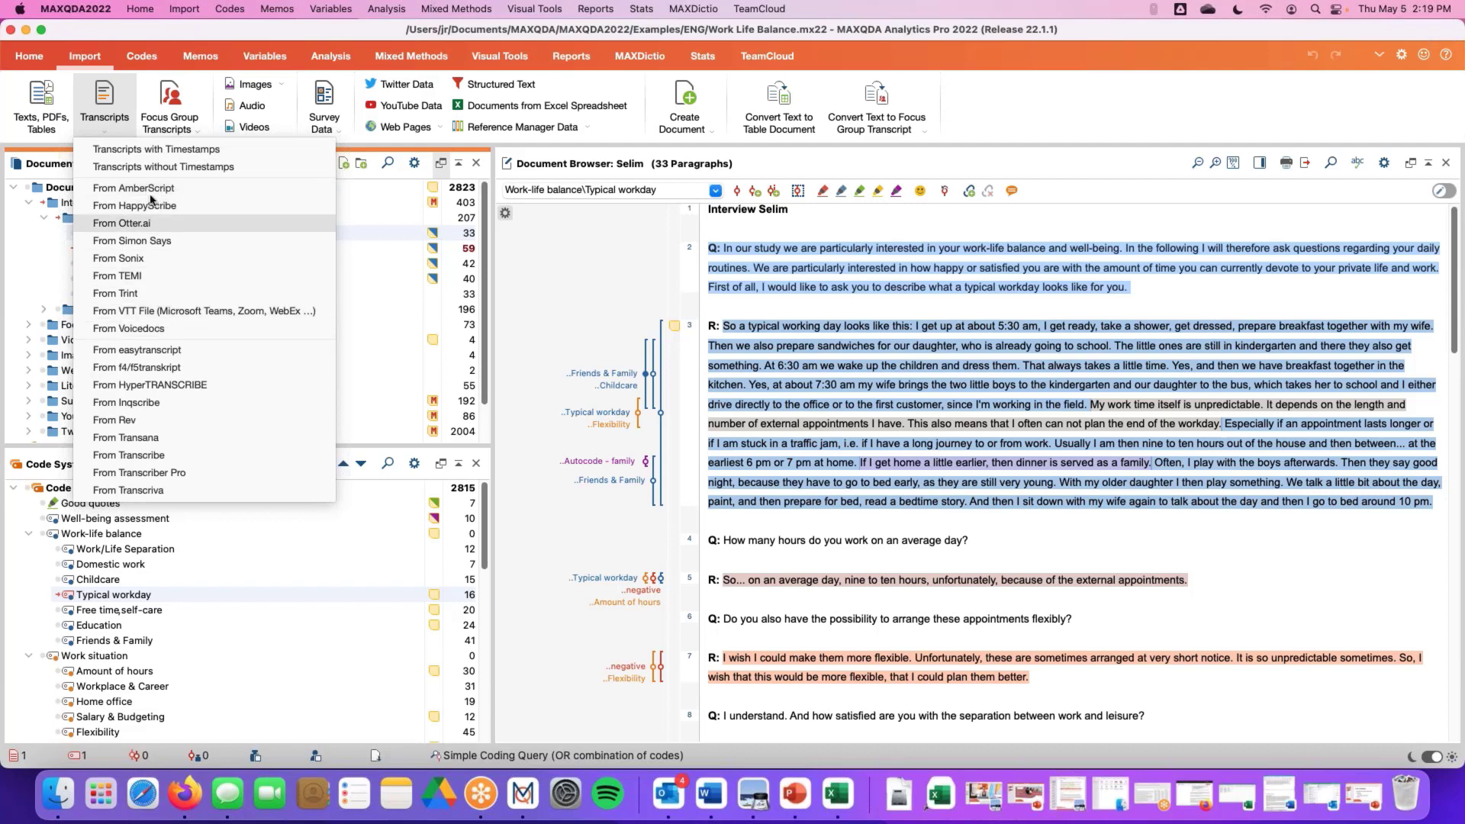
Browse the Focus Group Transcripts and Survey Data import options
left_click(115, 139)
left_click(179, 134)
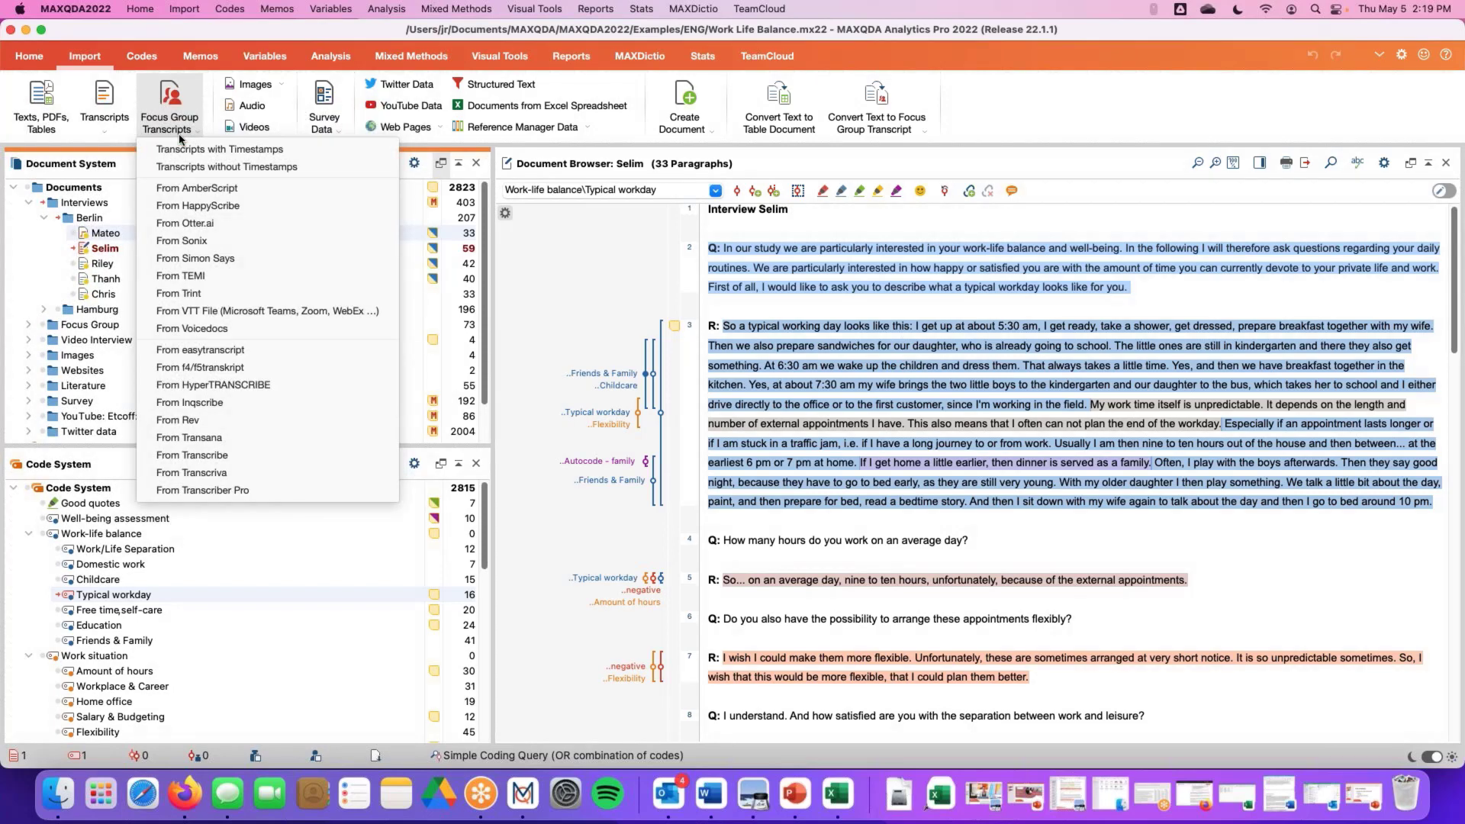
left_click(180, 137)
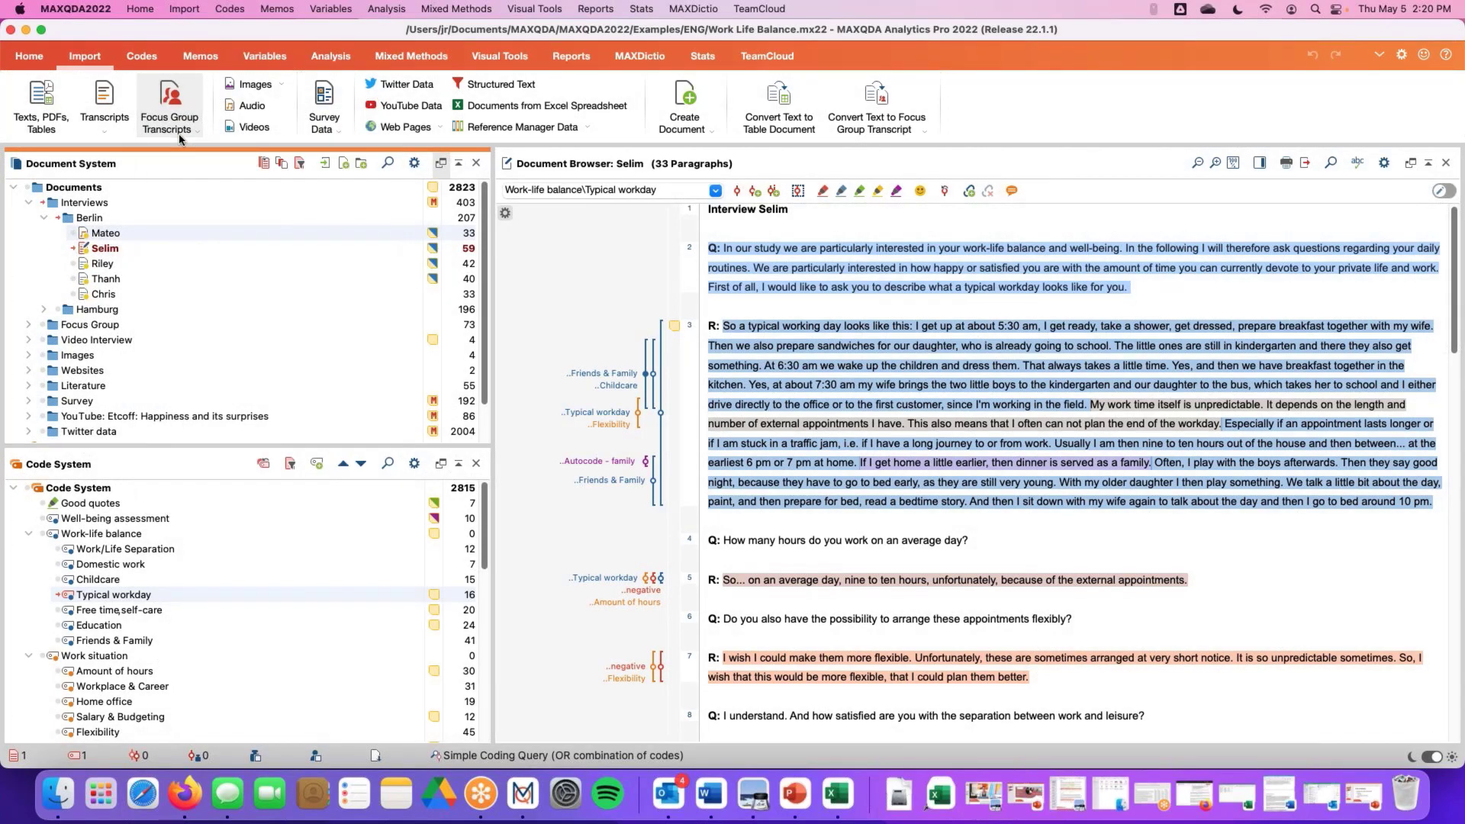
left_click(332, 130)
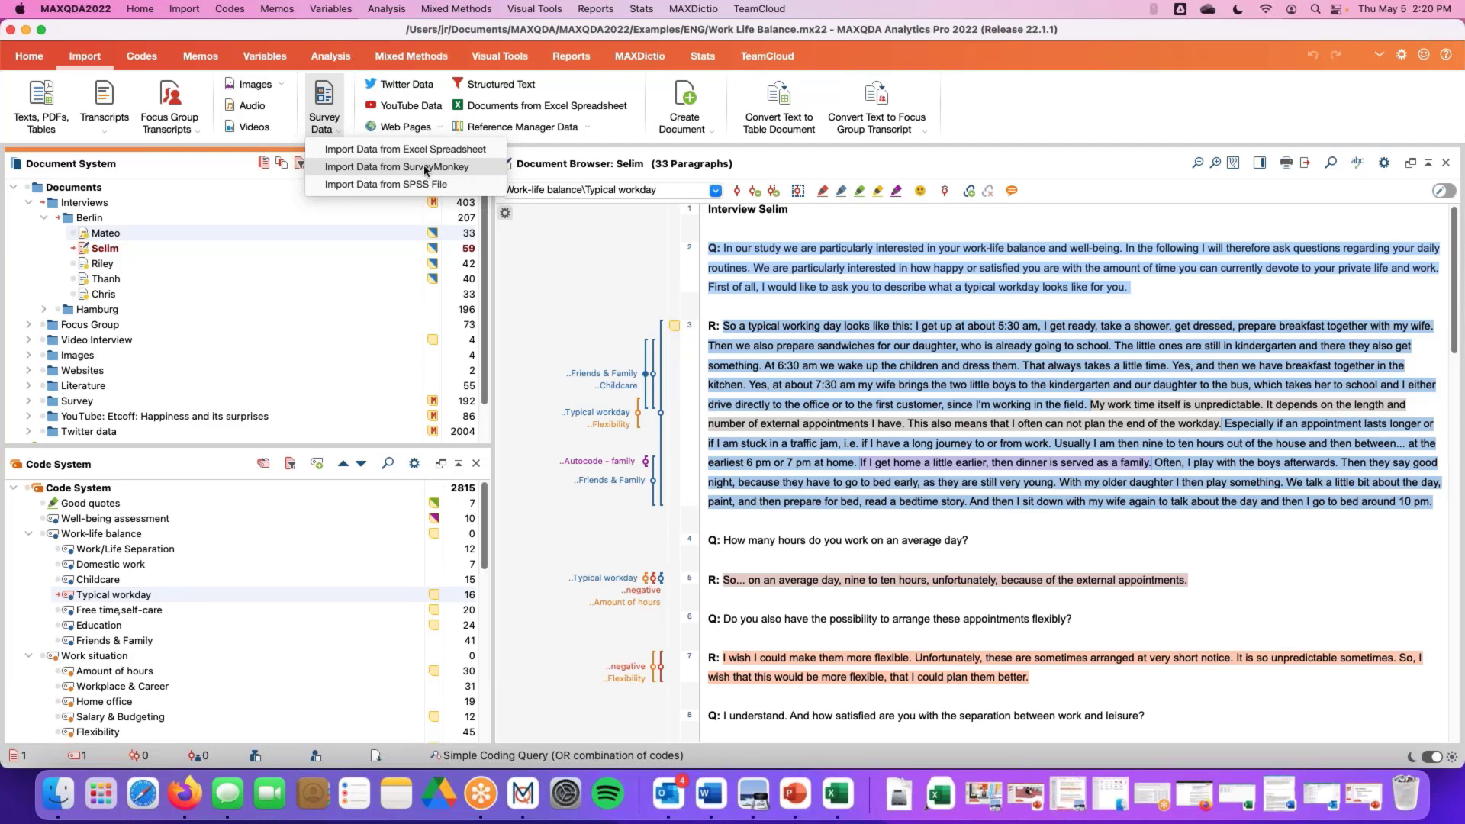
left_click(608, 141)
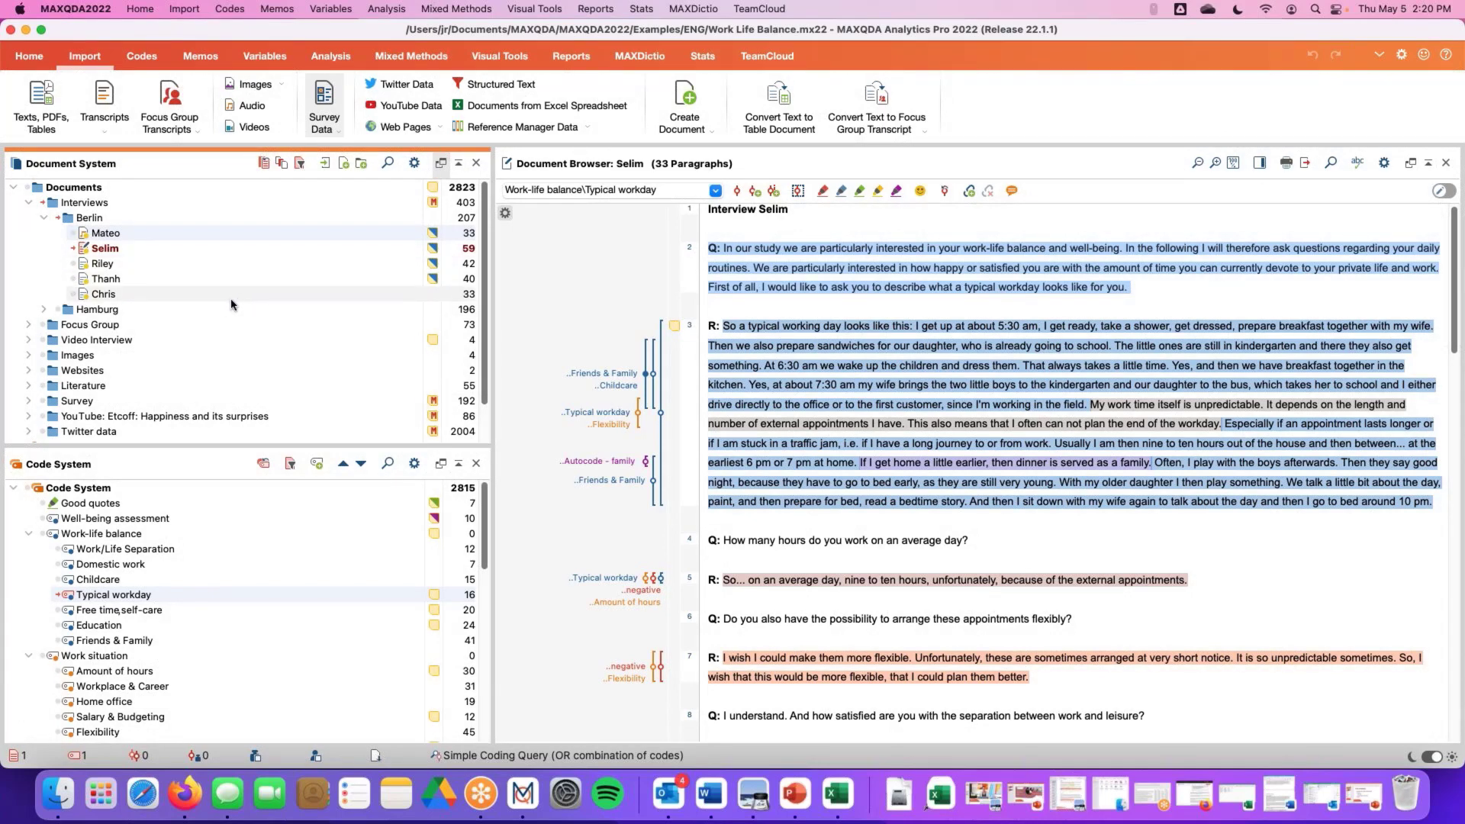
Import the Sample Import file from the Desktop and move it to the top level of the Documents tree
left_click(40, 112)
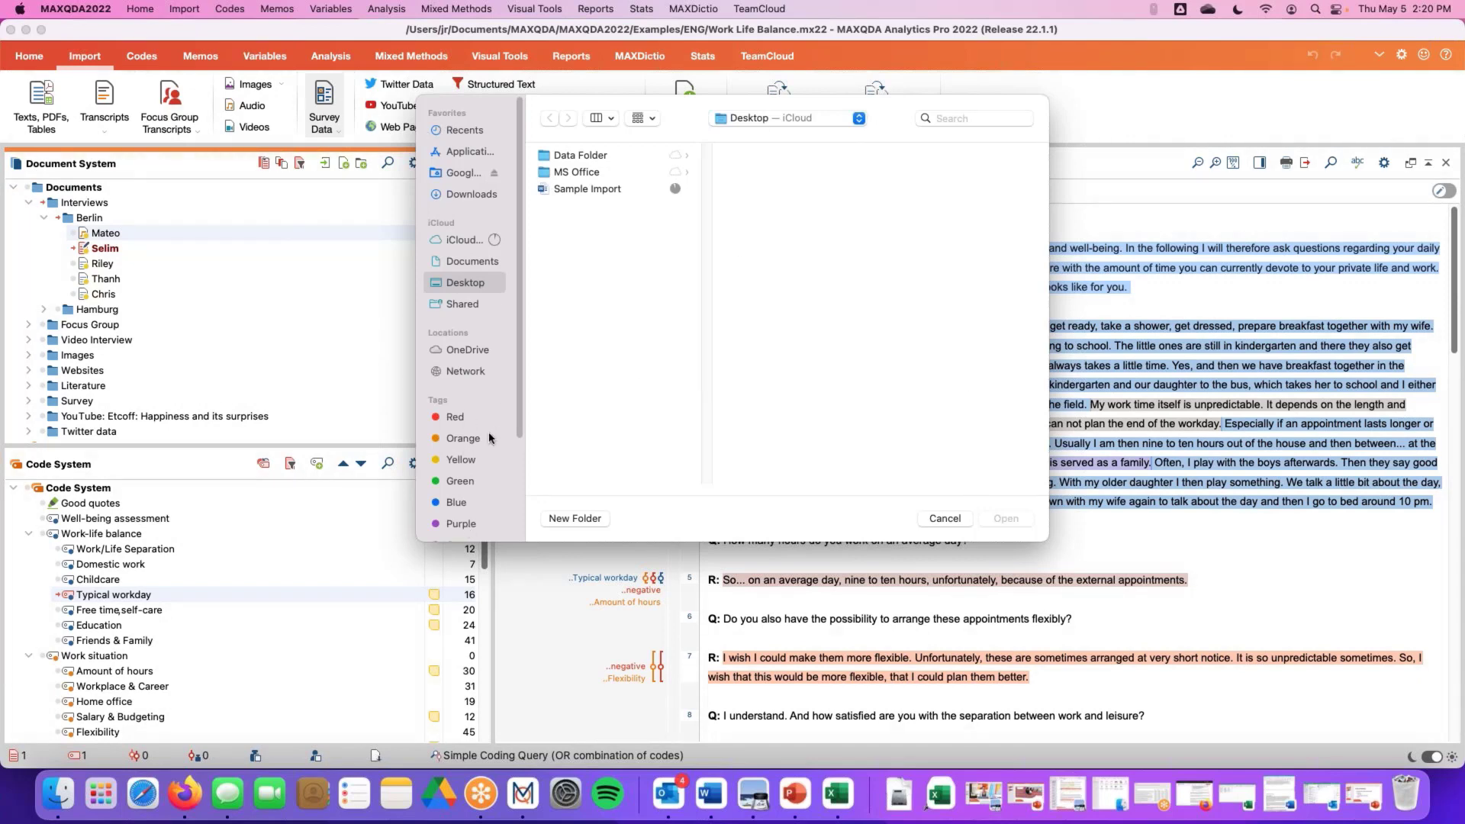
double_click(584, 189)
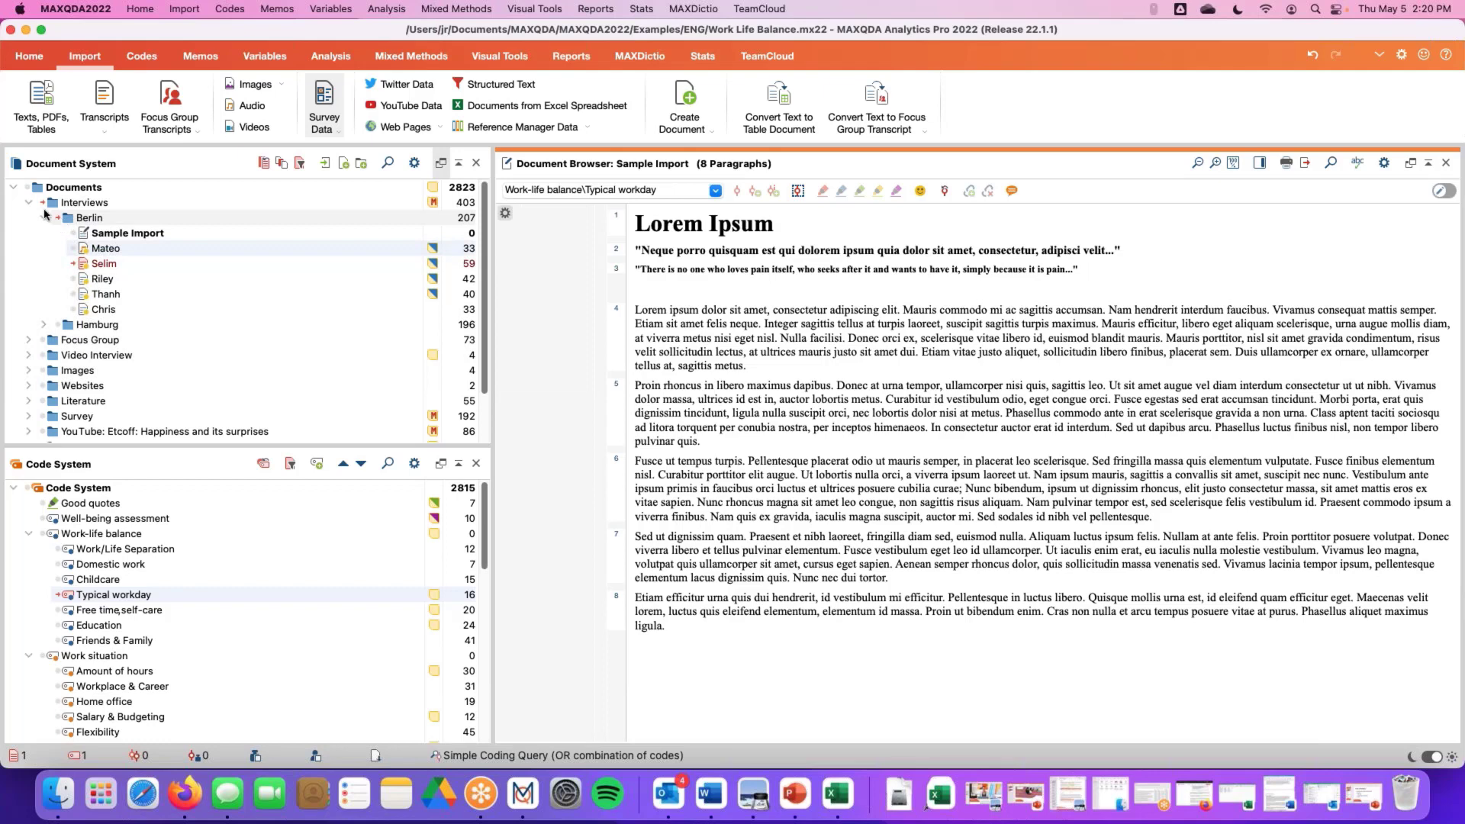
left_click(94, 205)
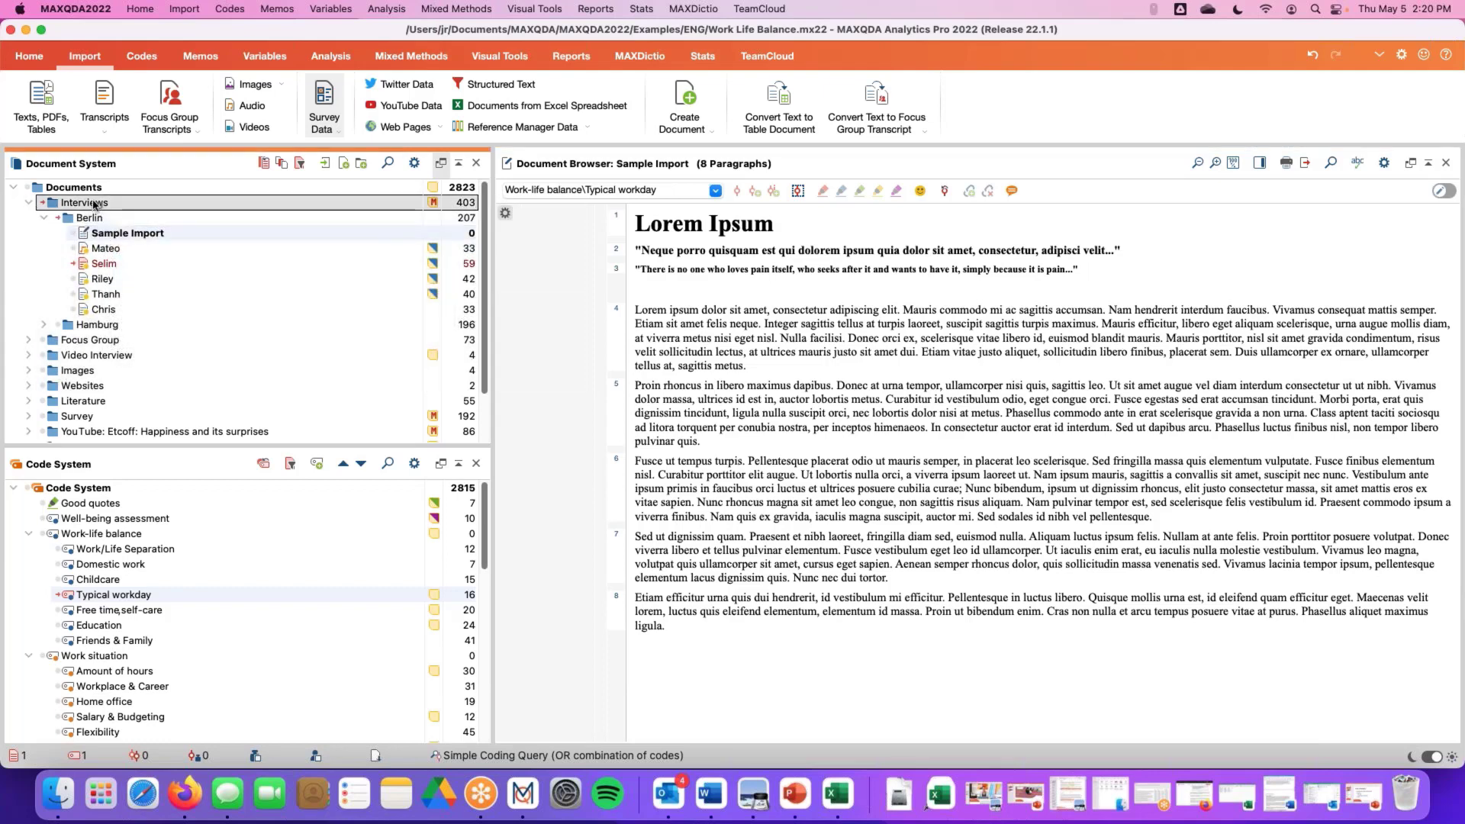
left_click_drag(94, 205, 93, 190)
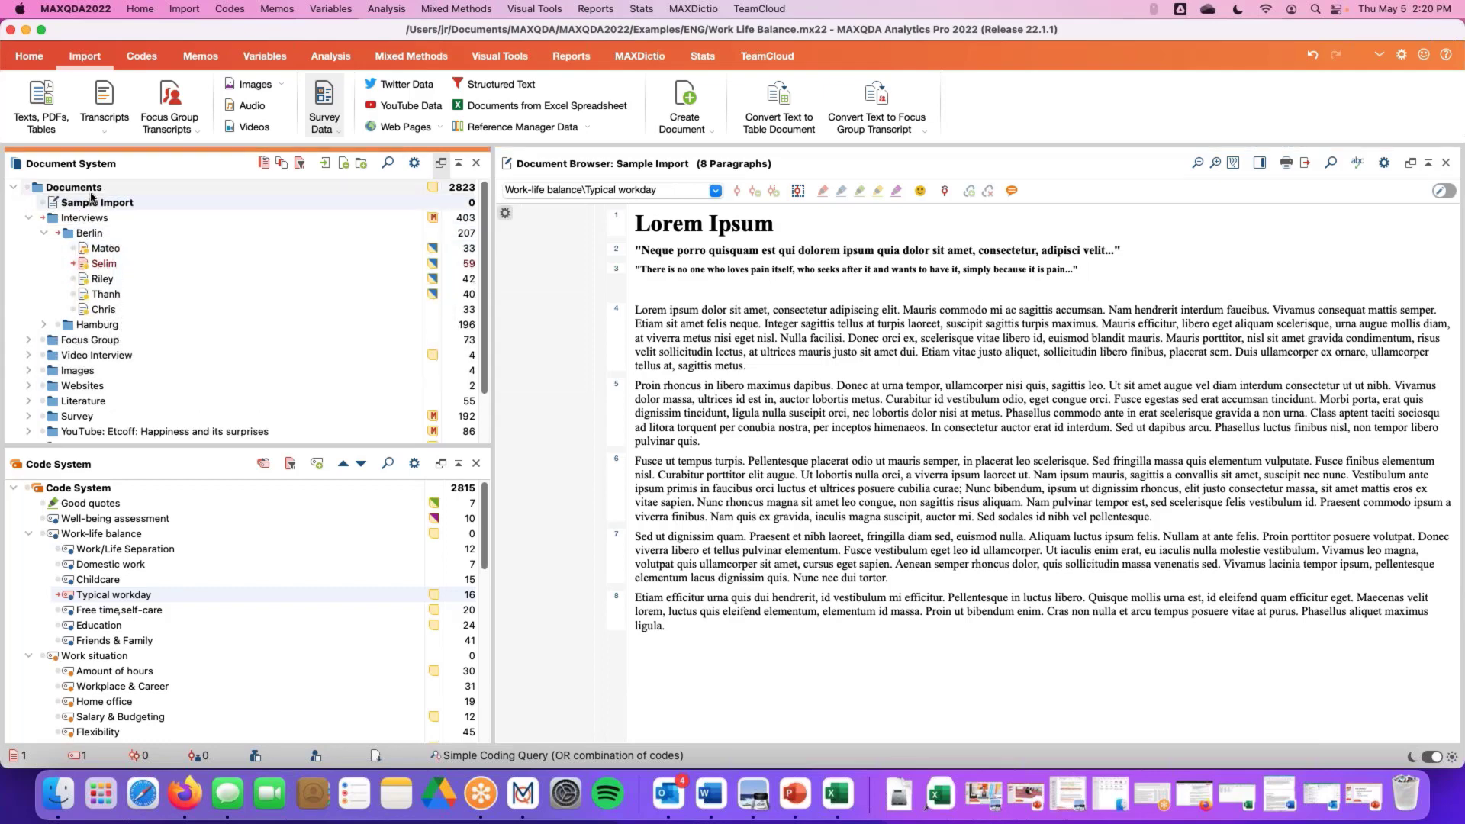
Reset all document and code activations and open the Sample Import document
left_click(263, 164)
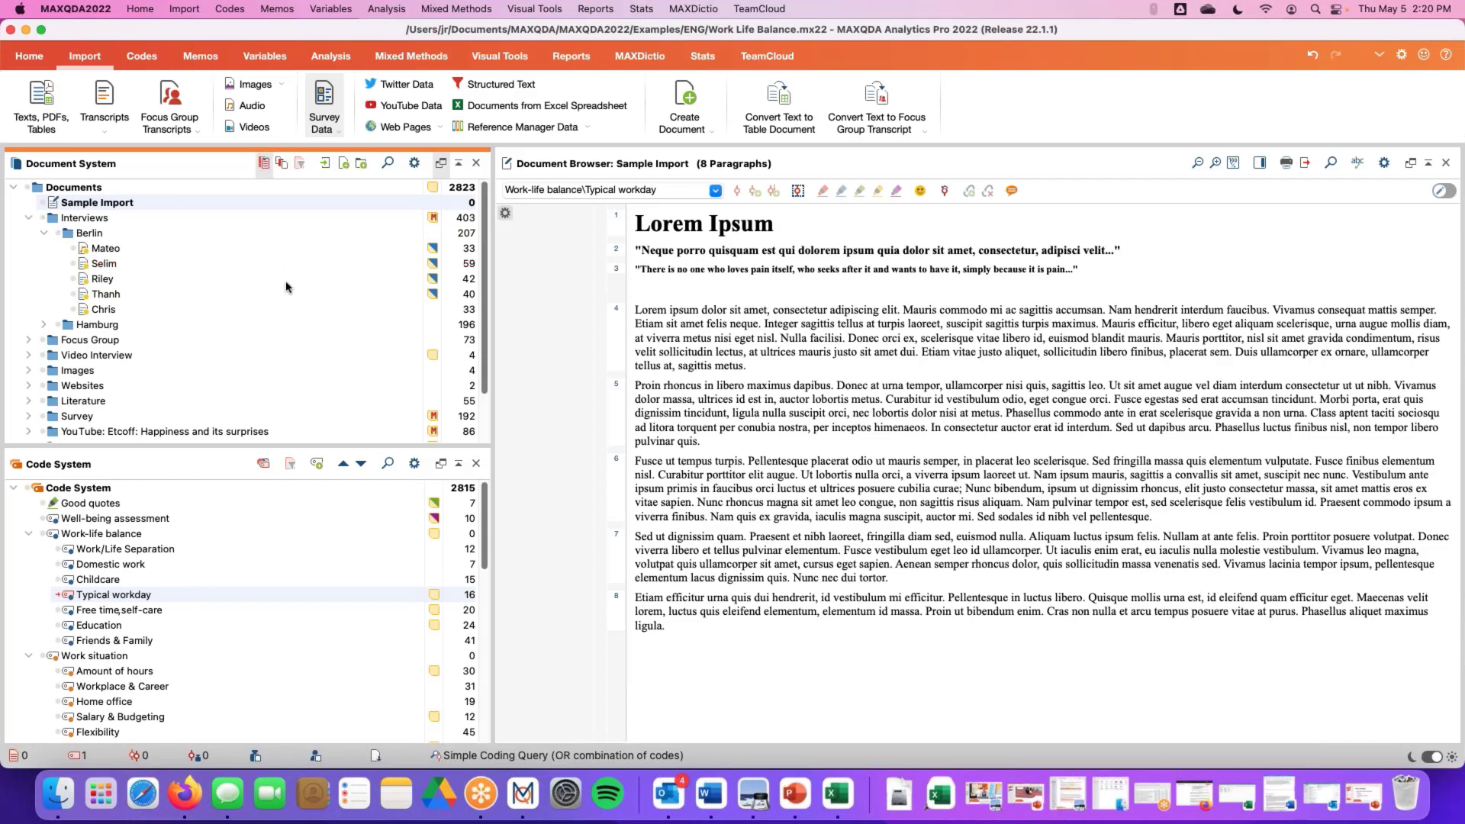
left_click(263, 463)
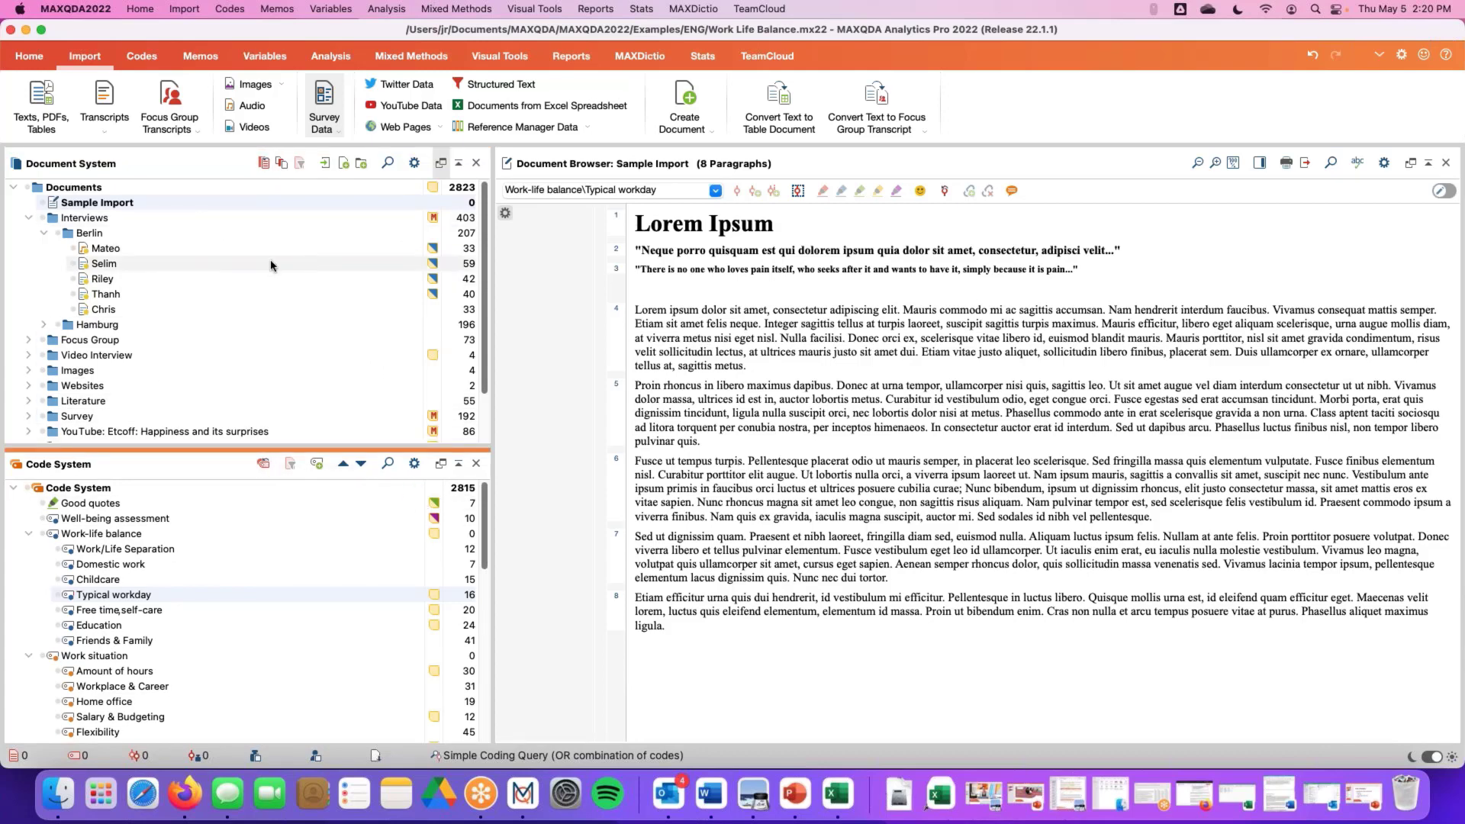
double_click(85, 205)
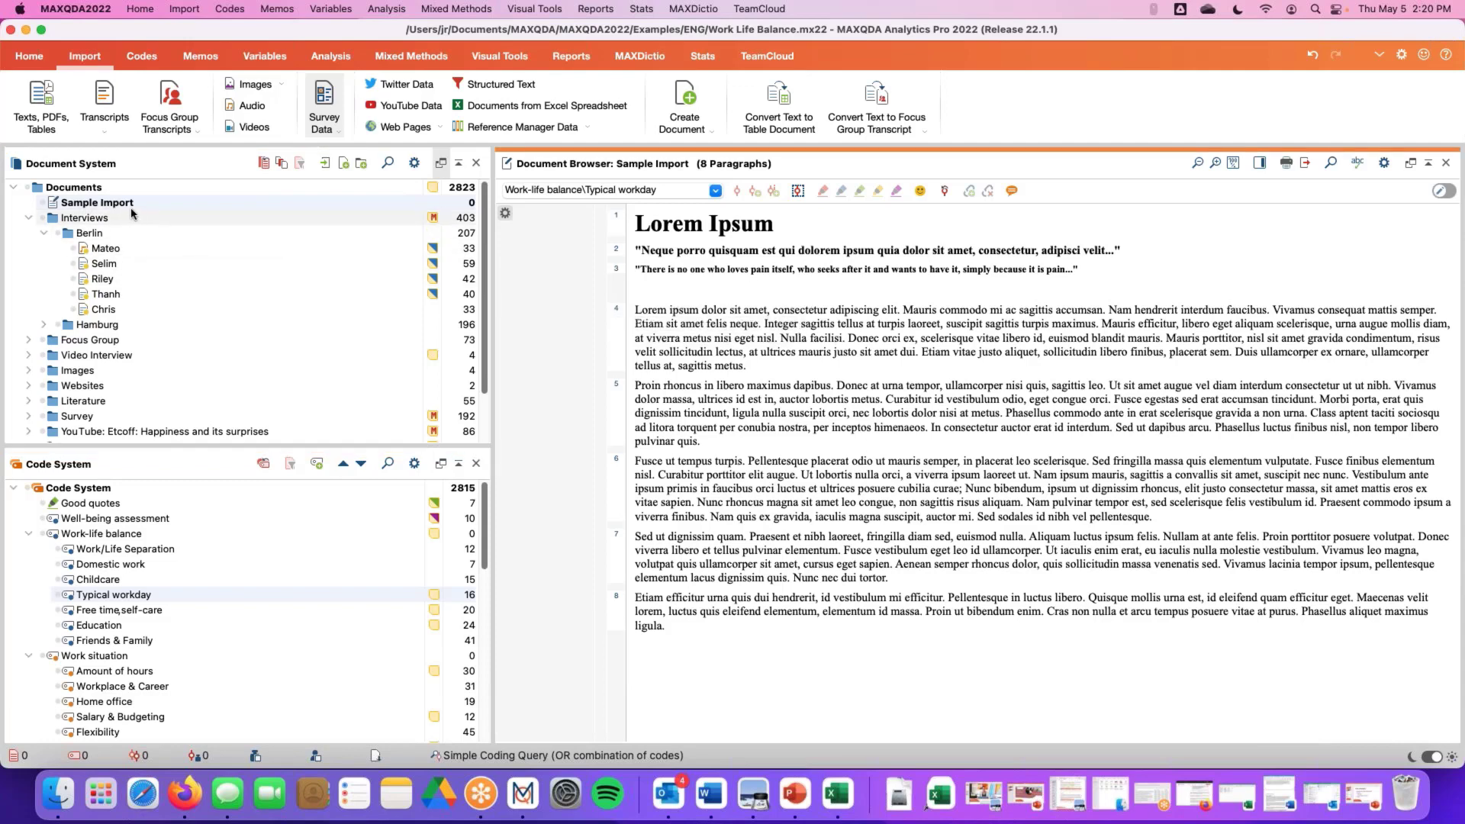
mouse_move(114, 206)
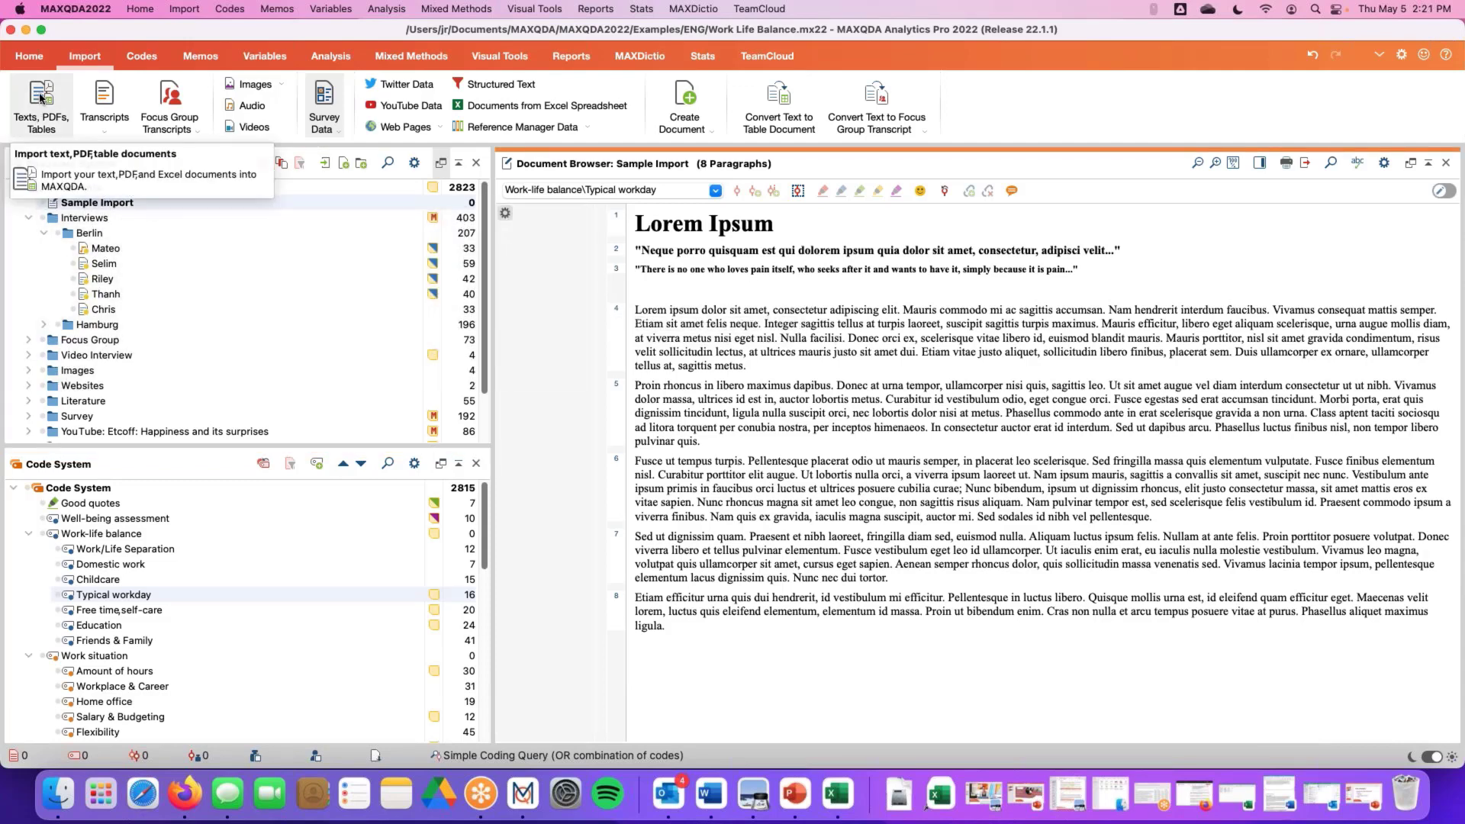
mouse_move(200, 261)
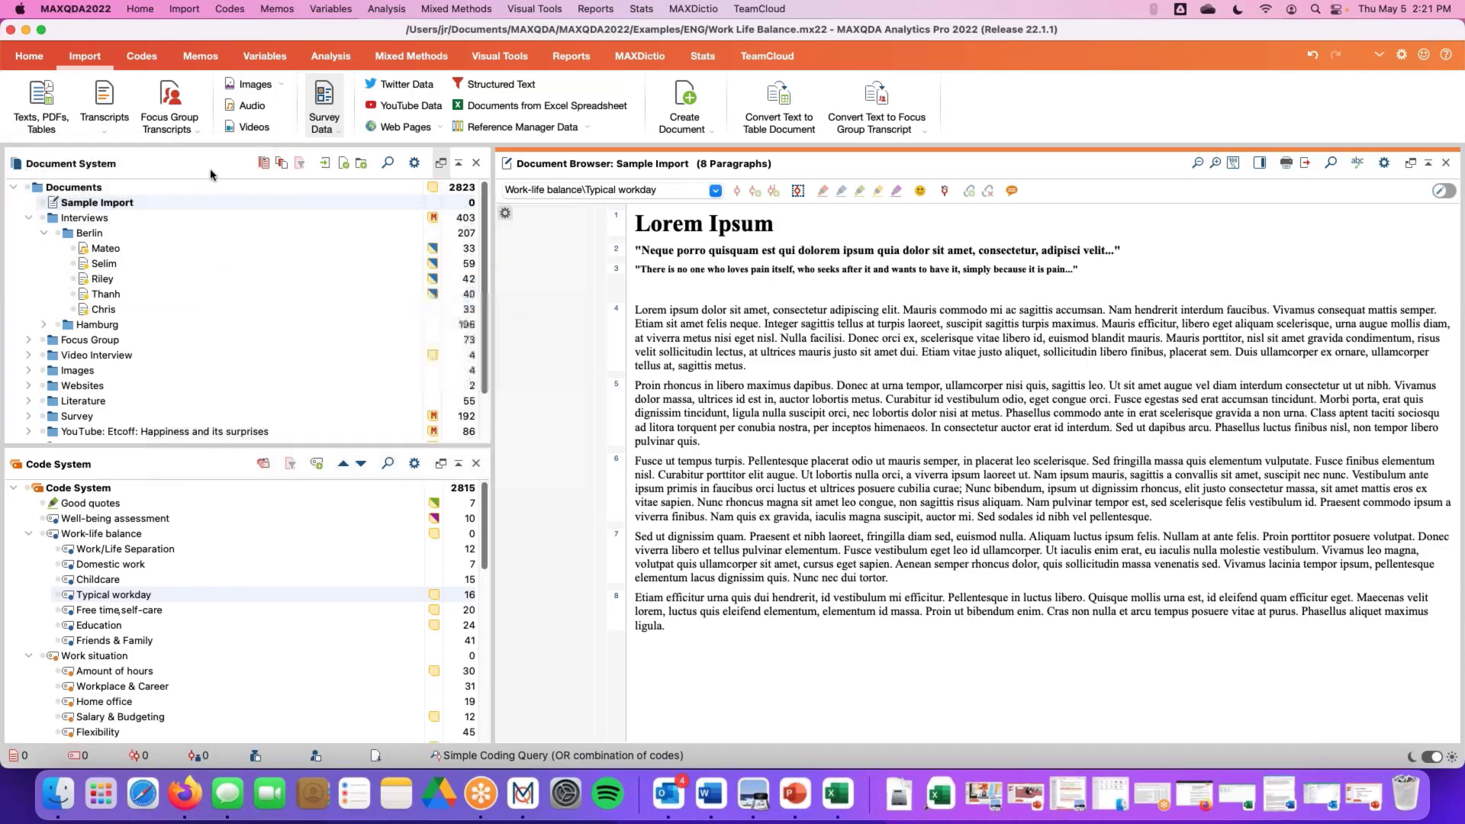
Open the document import dialog from the Document System toolbar and its context menu, cancelling each time
left_click(325, 165)
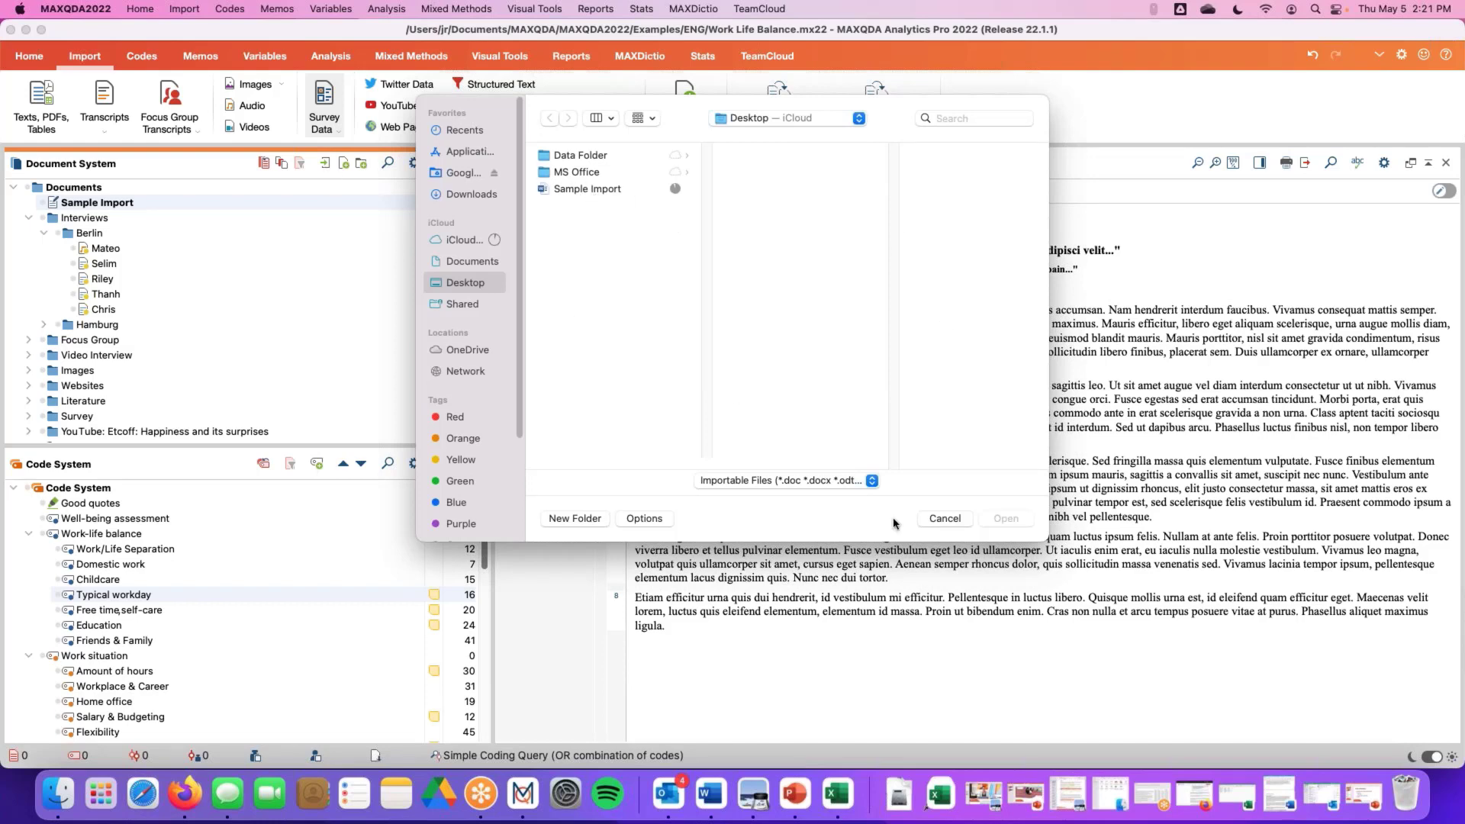
left_click(940, 520)
right_click(89, 195)
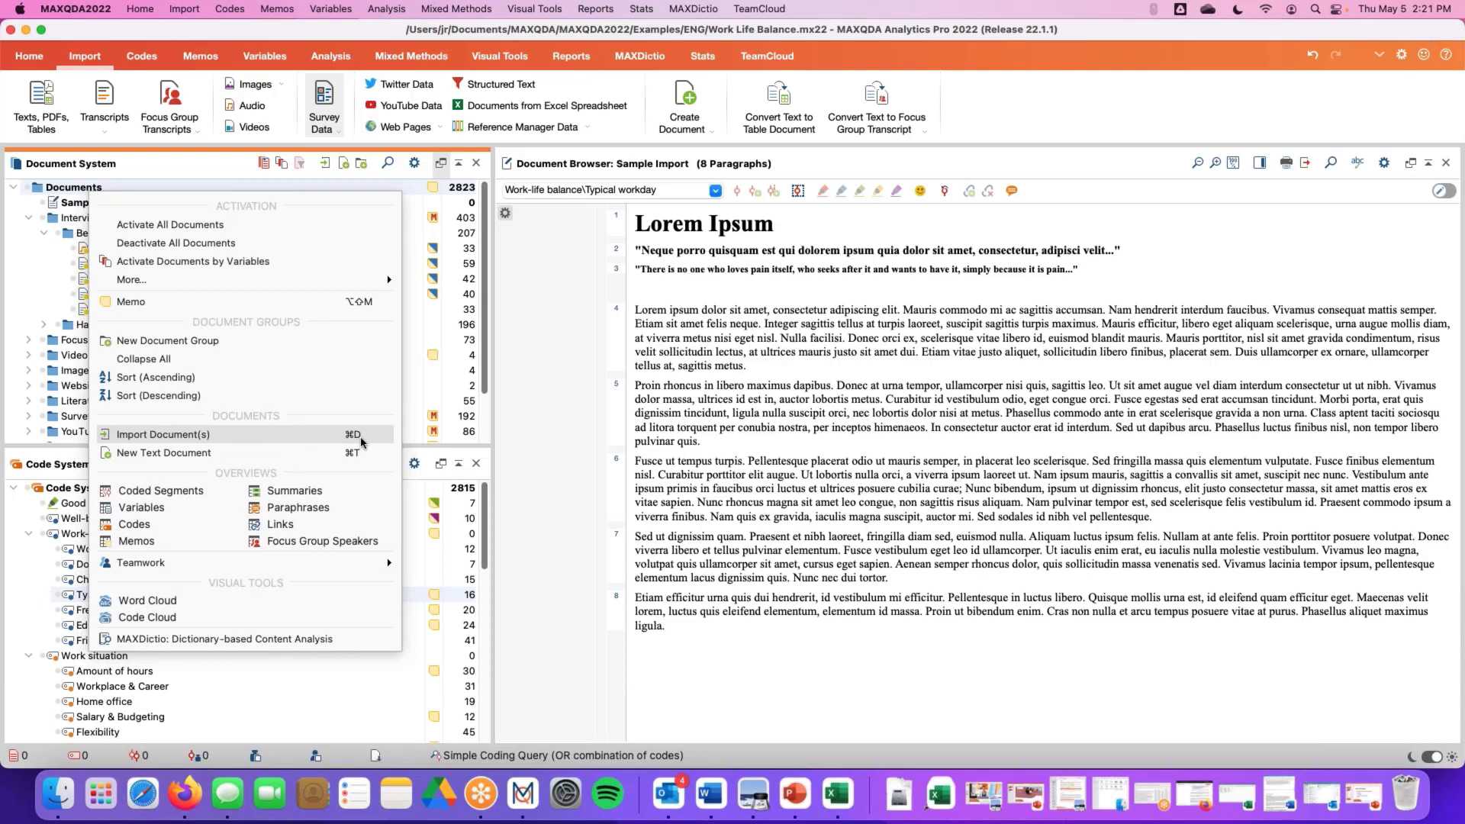
left_click(189, 172)
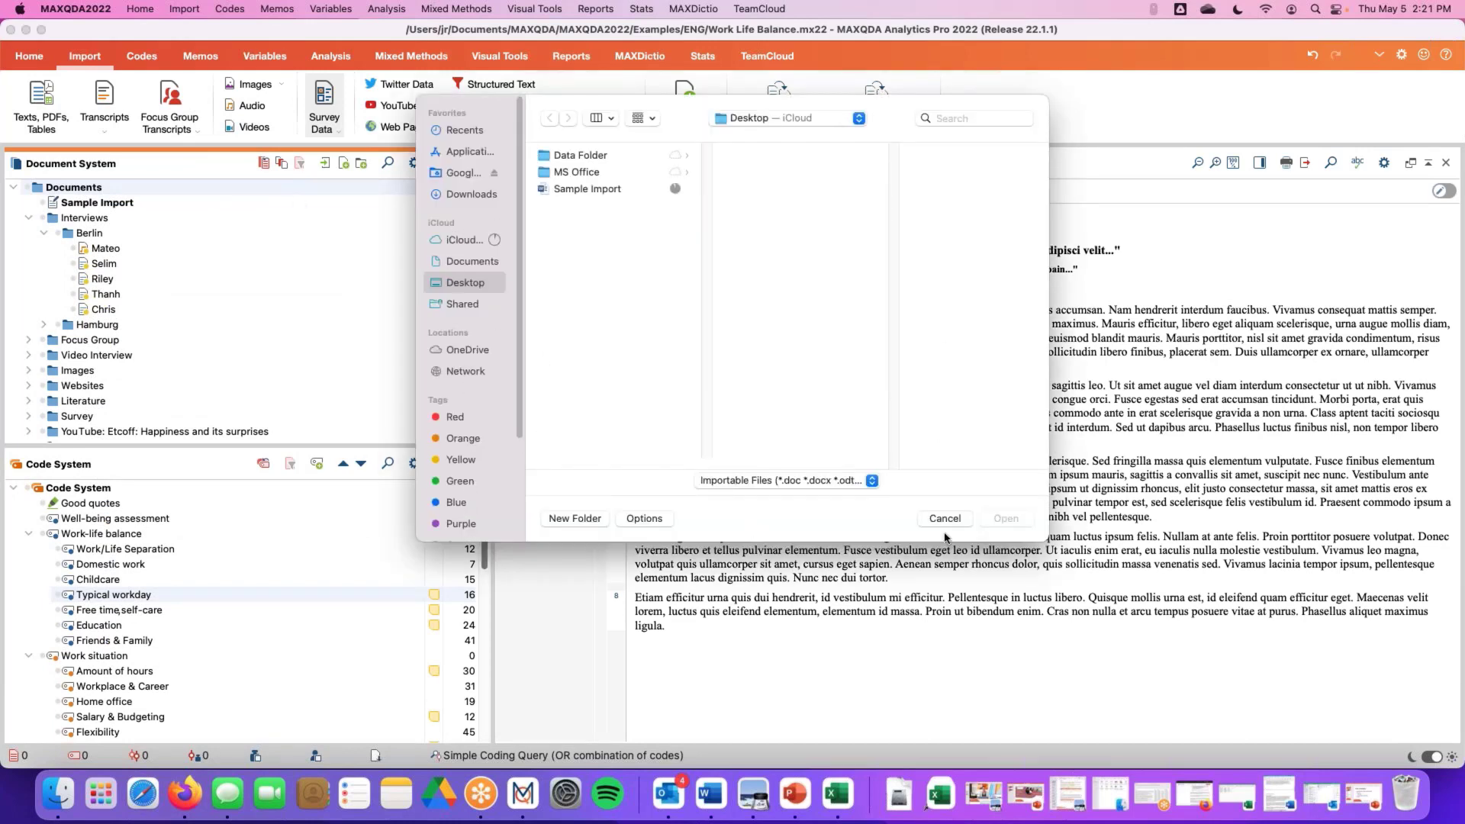
left_click(580, 189)
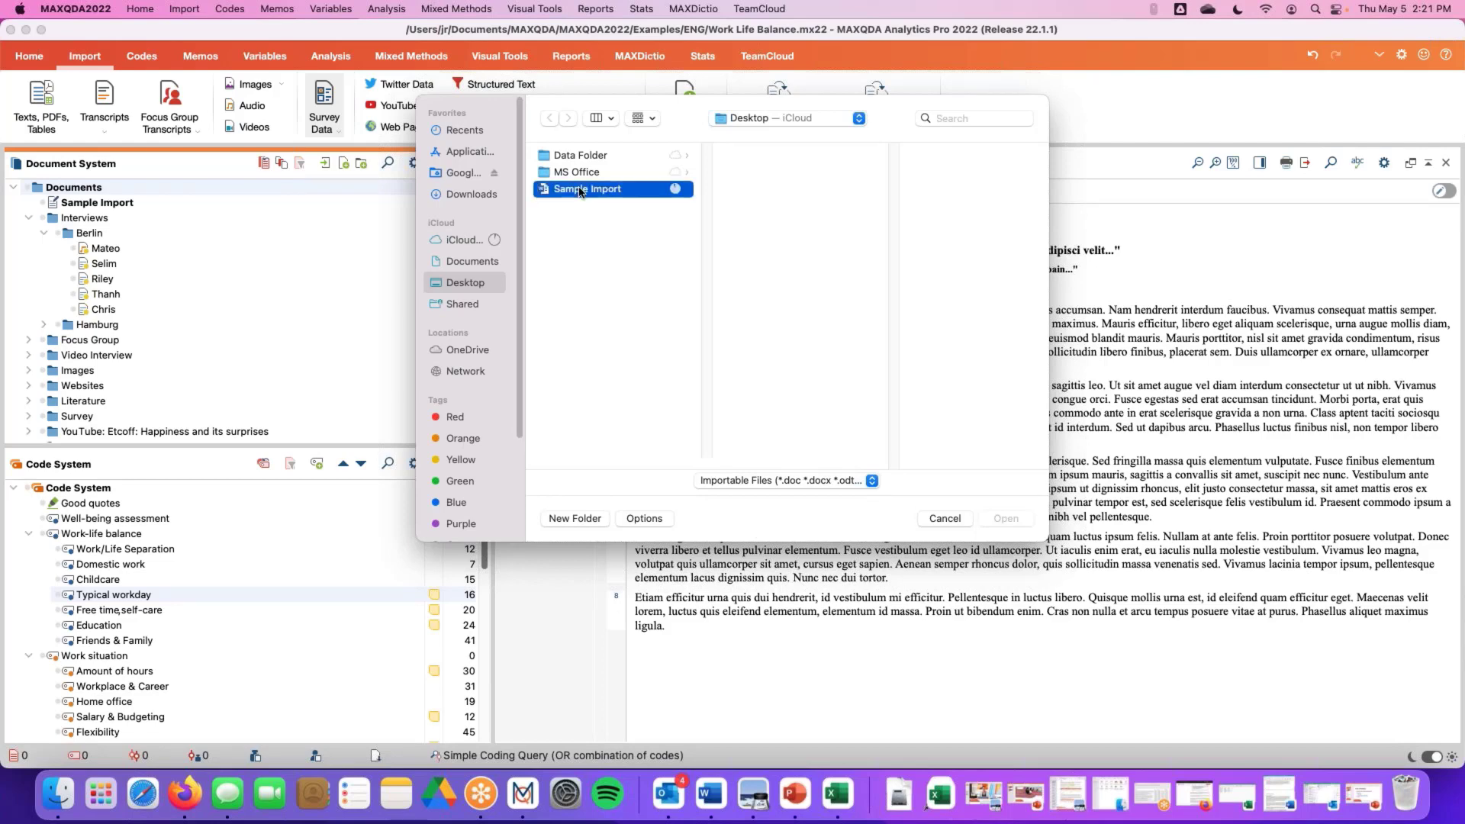
left_click(940, 519)
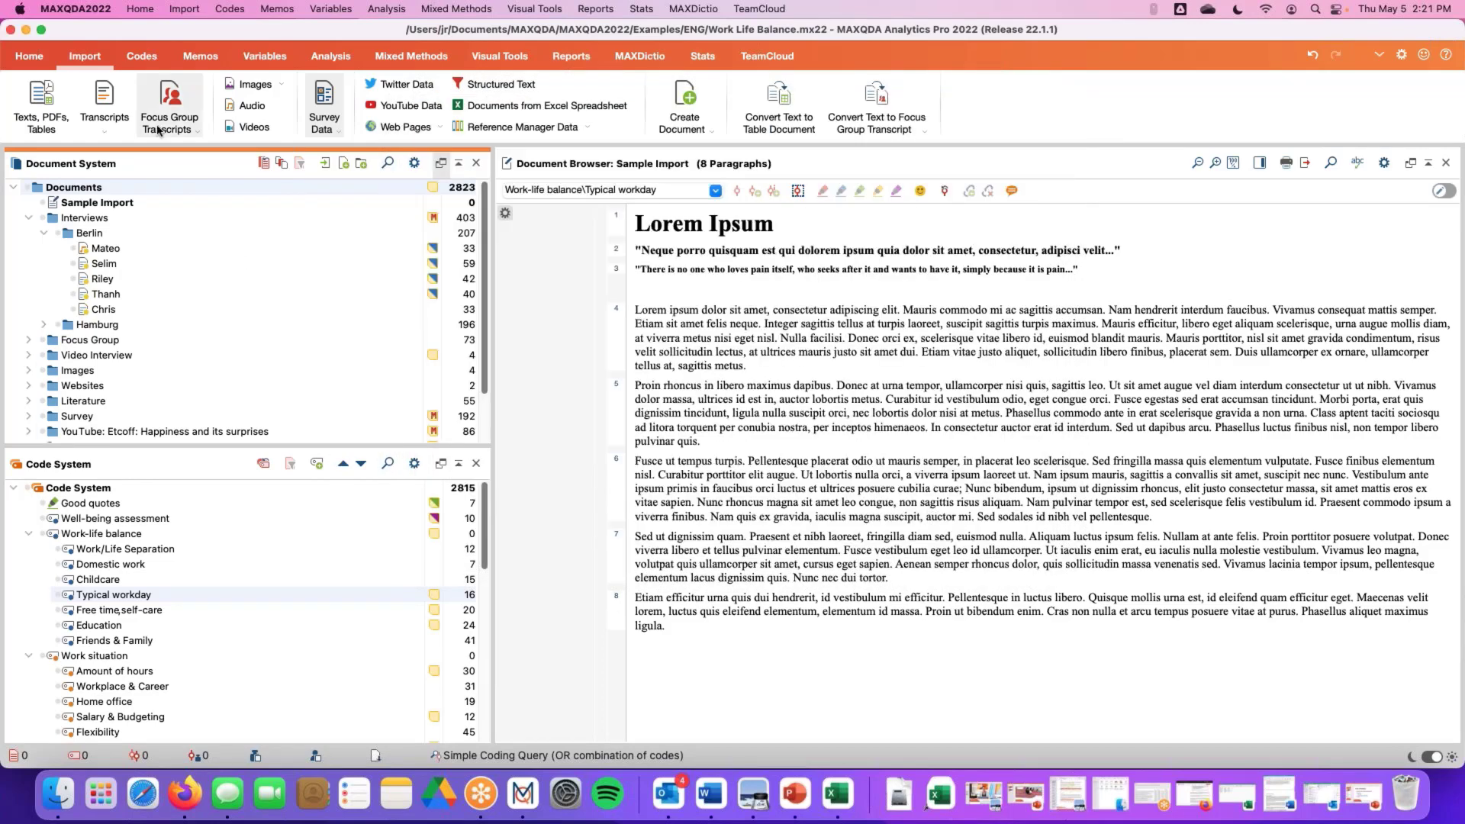
Drag the Sample Import file from the desktop into the Document System to import it
left_click_drag(10, 74, 312, 73)
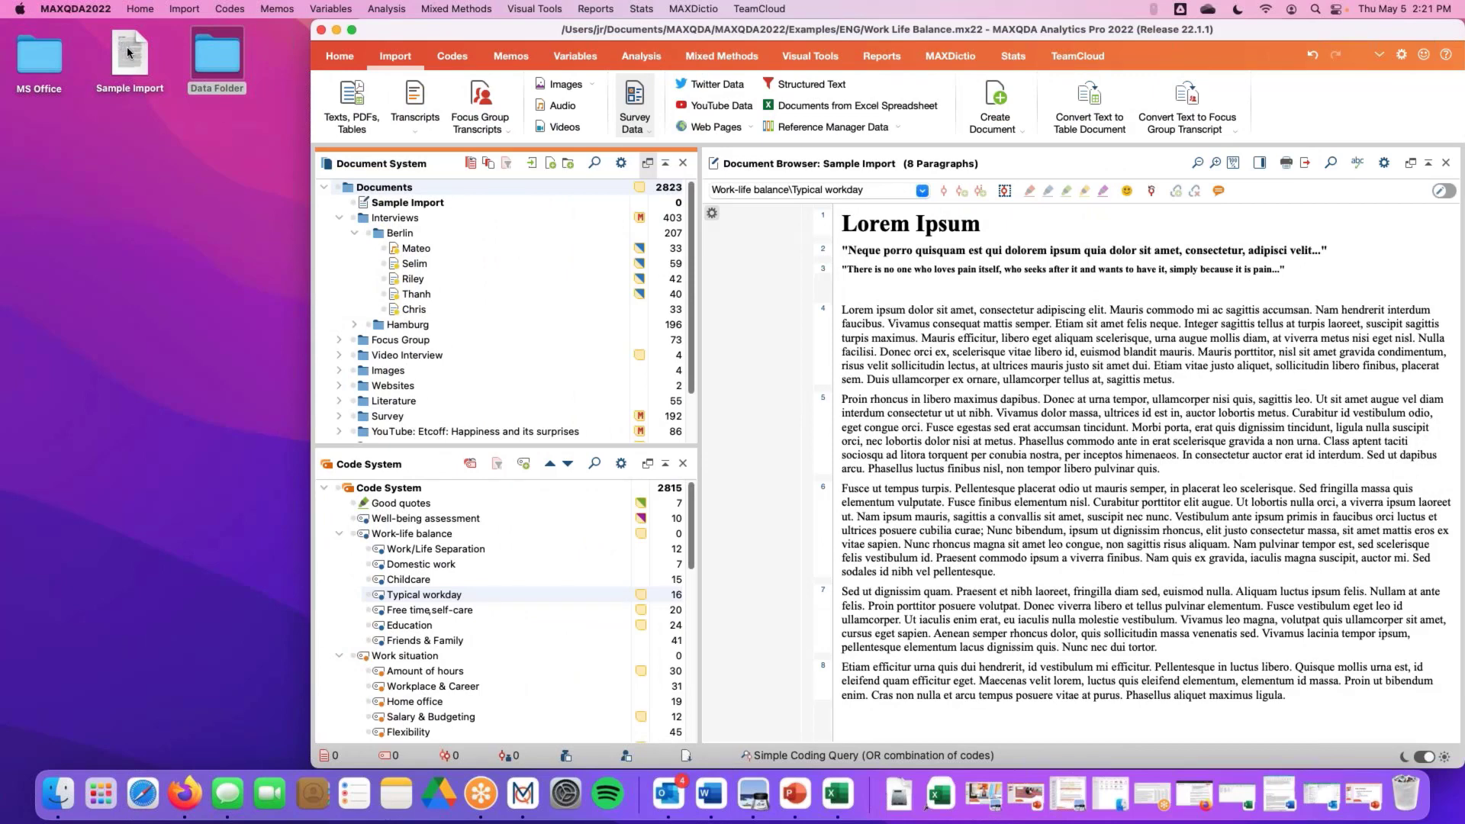
left_click_drag(127, 52, 388, 189)
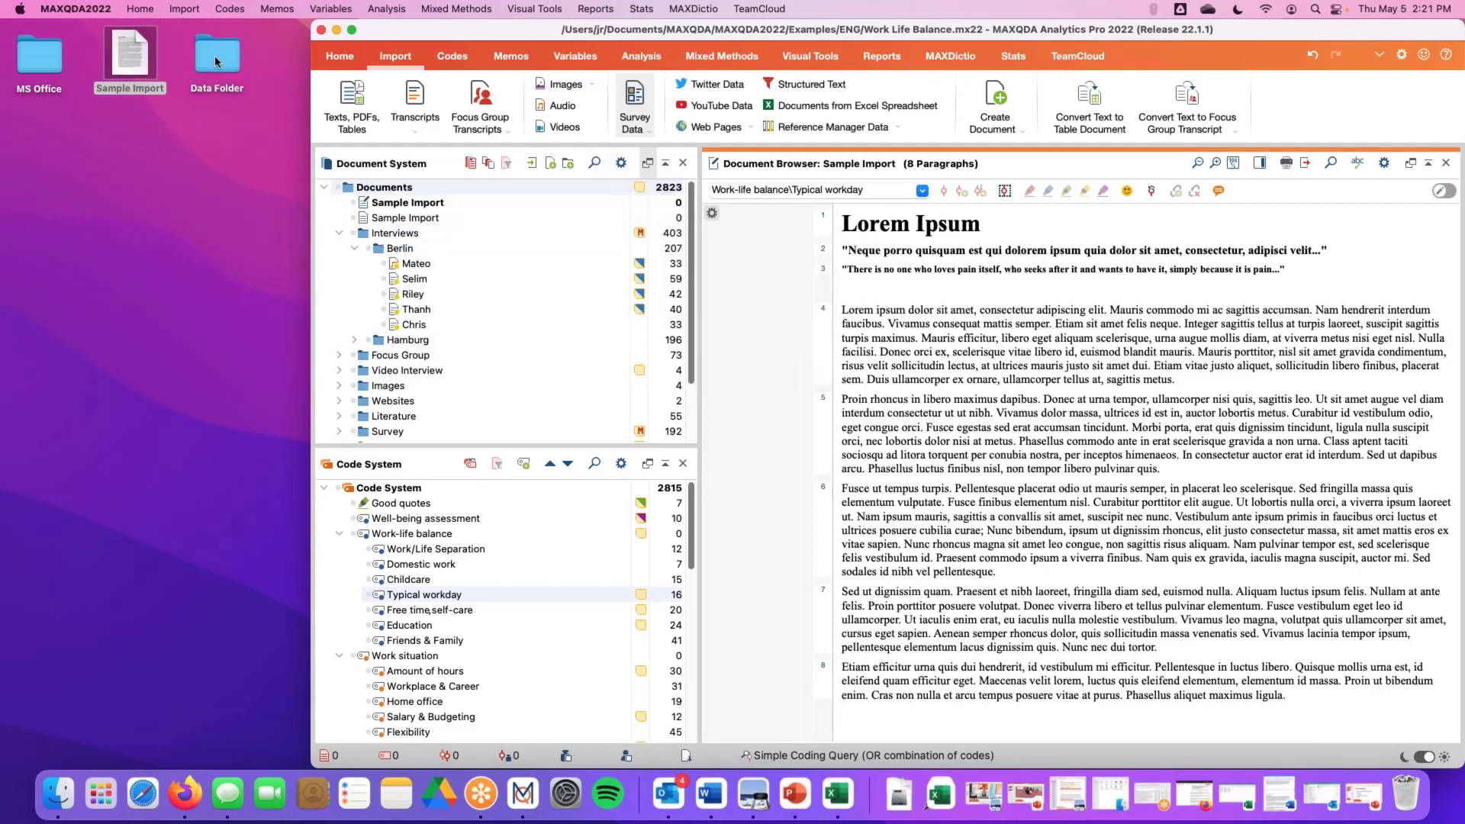
Import the desktop's Data Folder as a document group by dragging it into the Documents tree
double_click(233, 49)
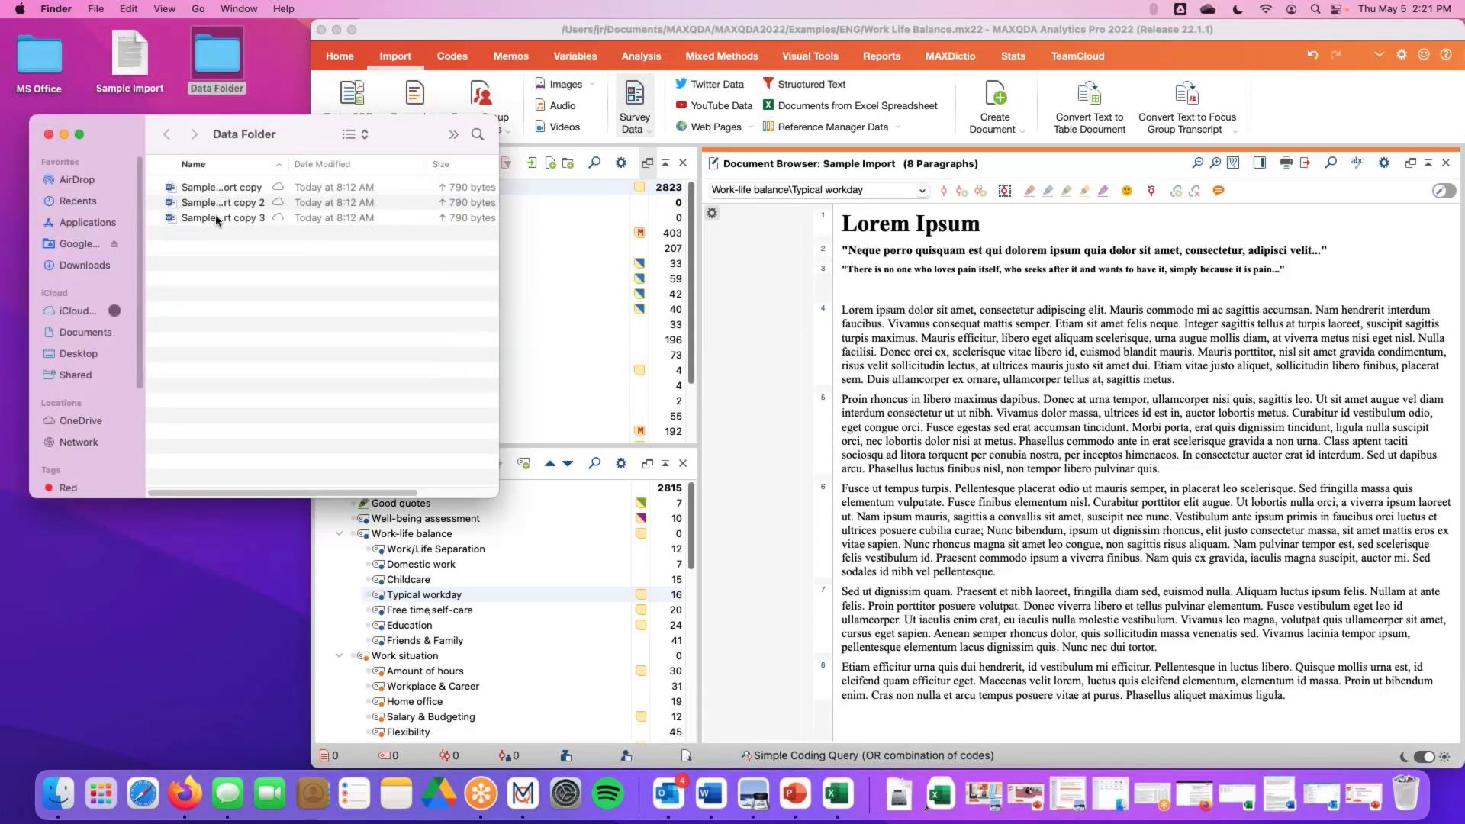
left_click(49, 134)
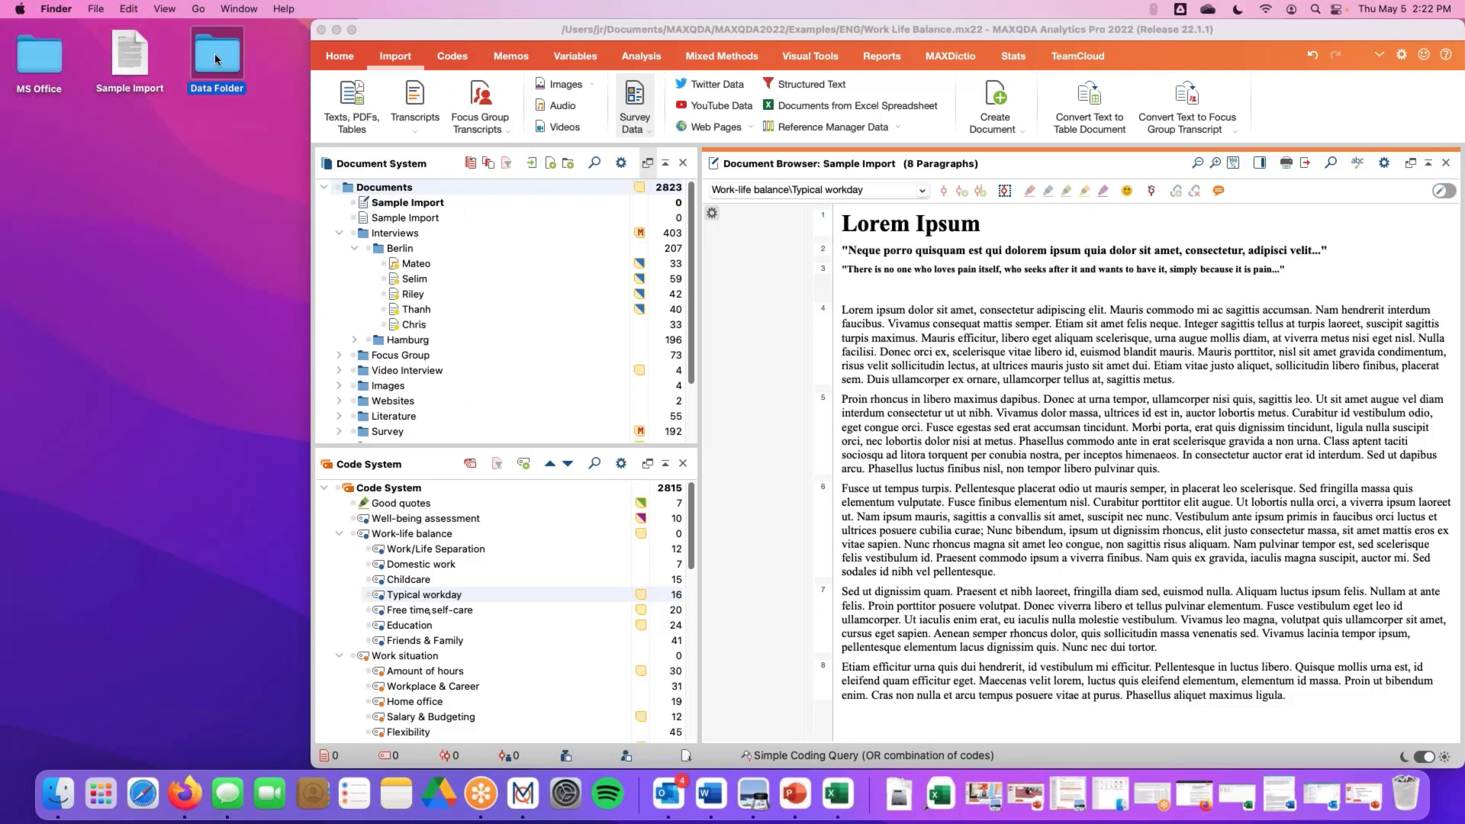
left_click_drag(217, 59, 381, 189)
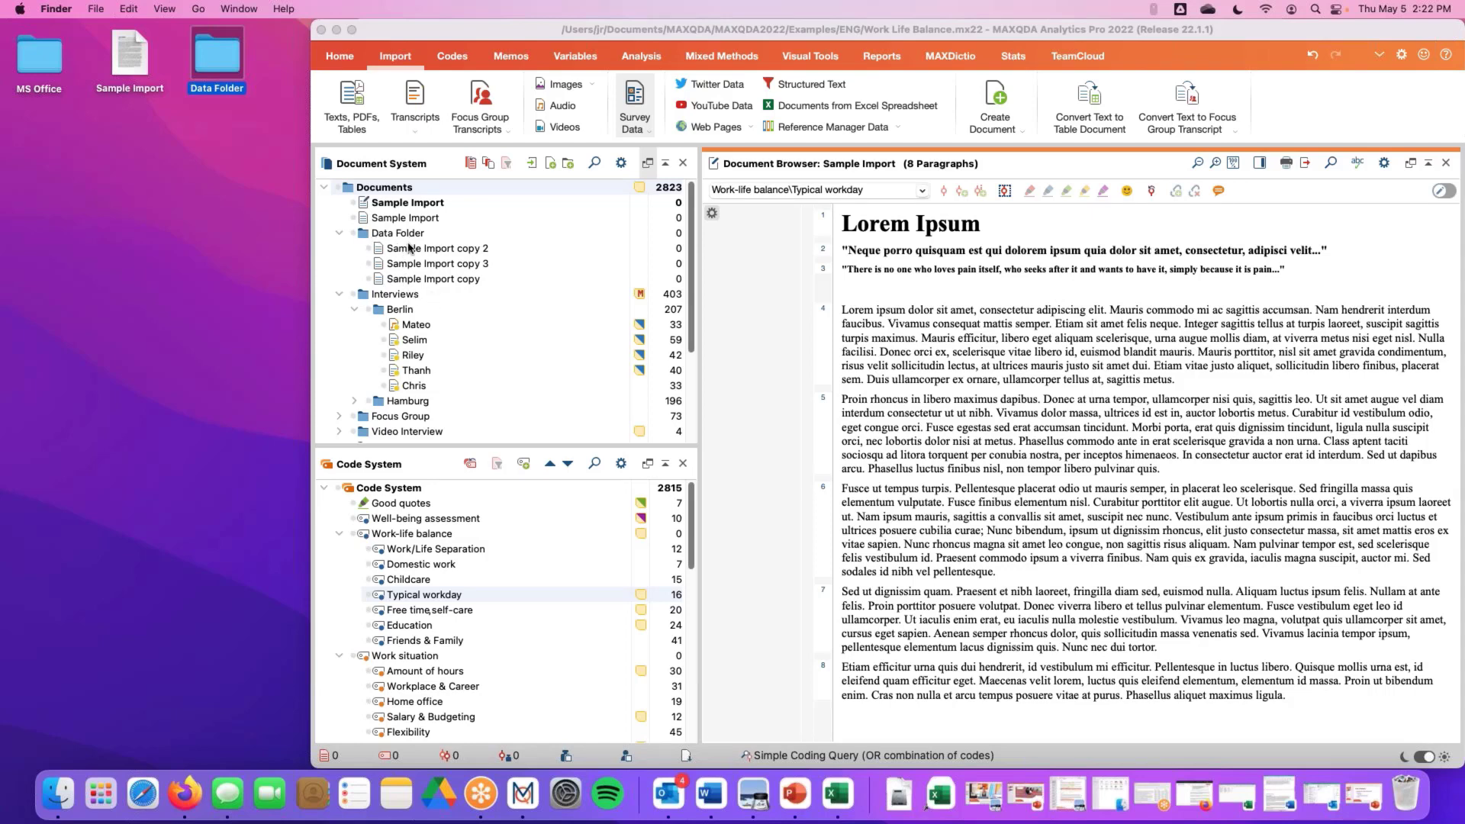
Move the MAXQDA window back to the left edge of the screen
left_click(314, 188)
left_click_drag(310, 188, 8, 181)
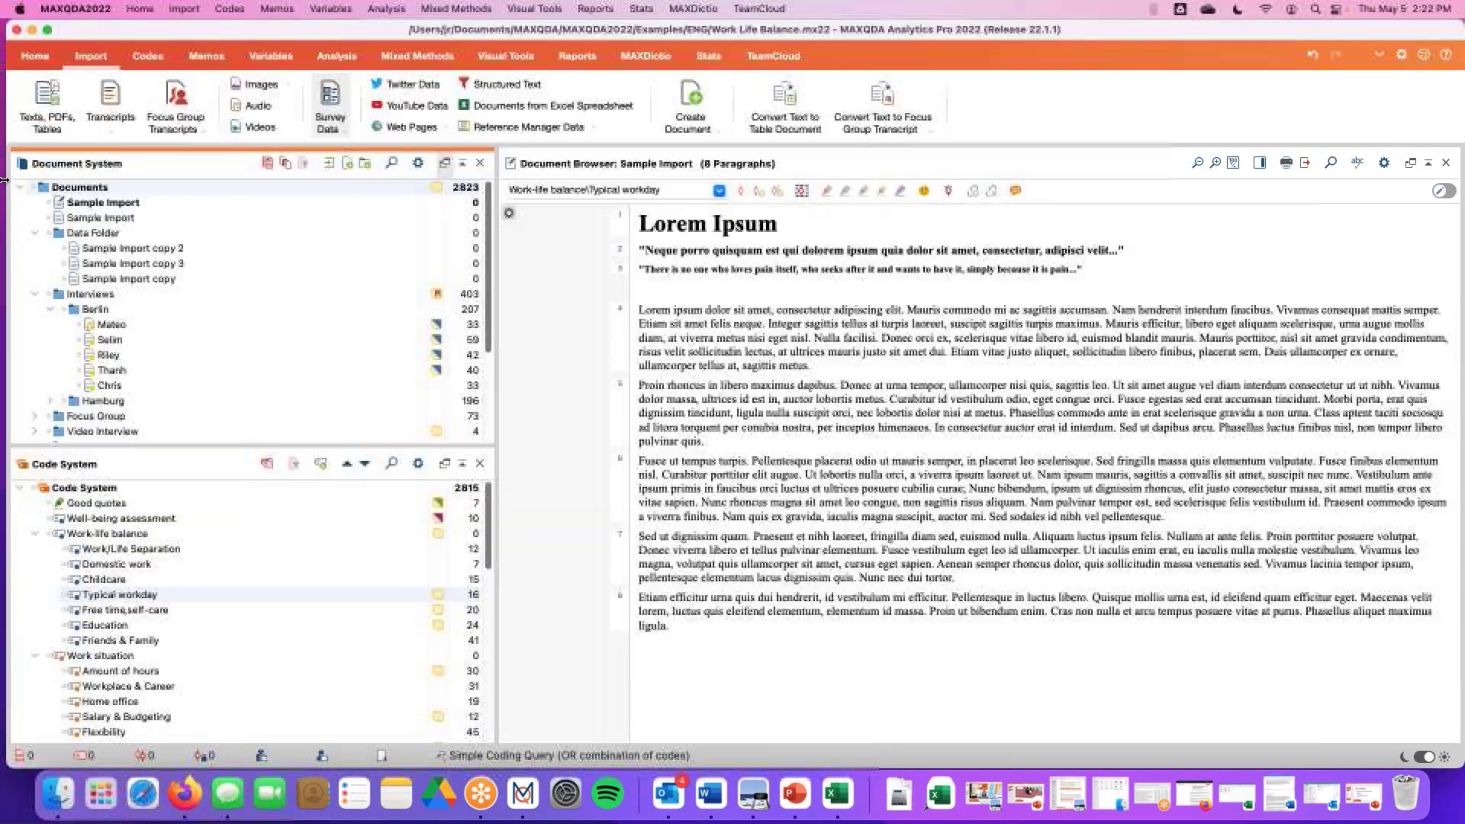
mouse_move(115, 244)
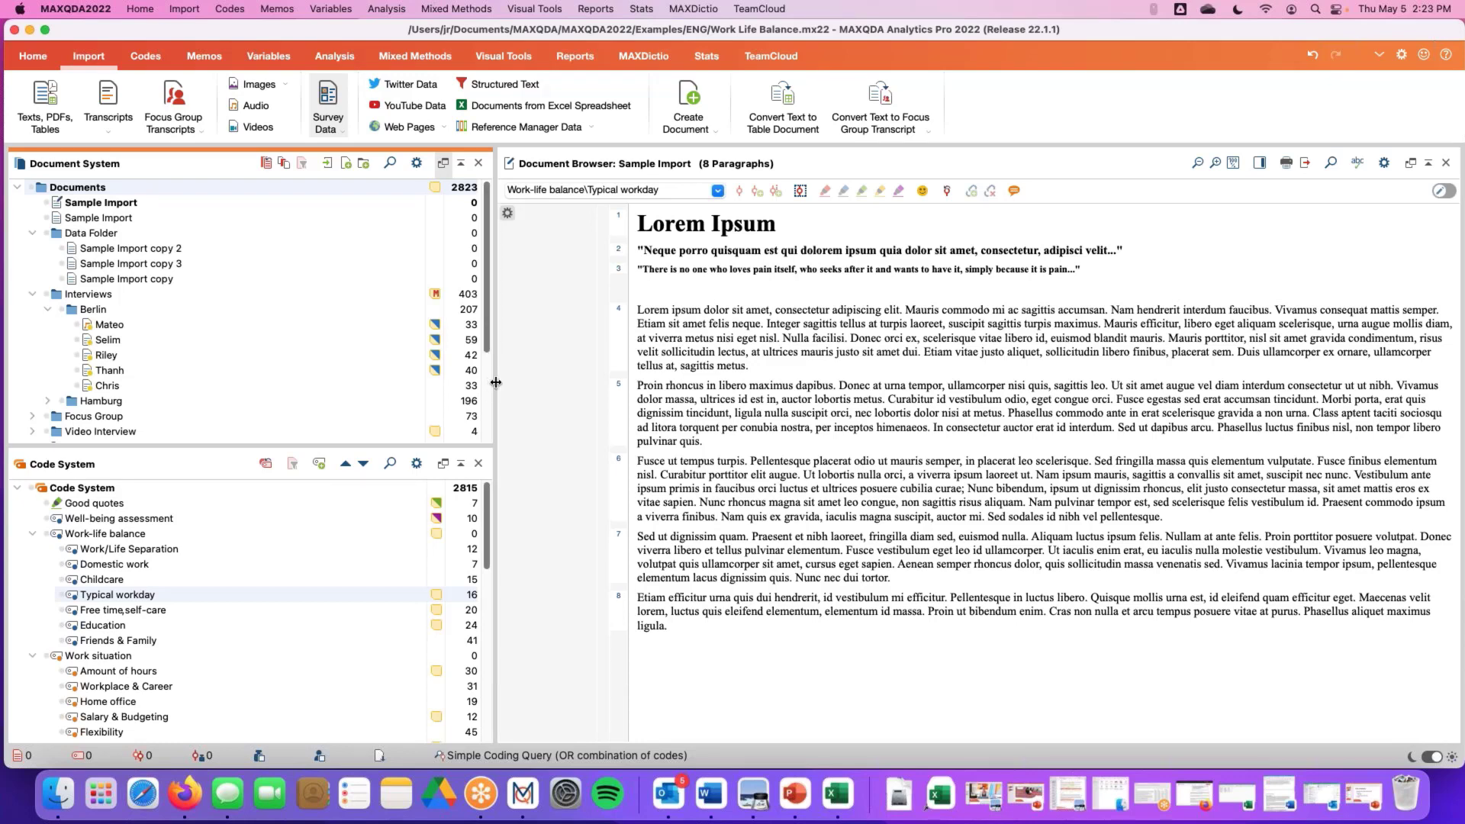
Start a new code named Demo Code at the top of the Code System and give it a green colour
left_click(139, 58)
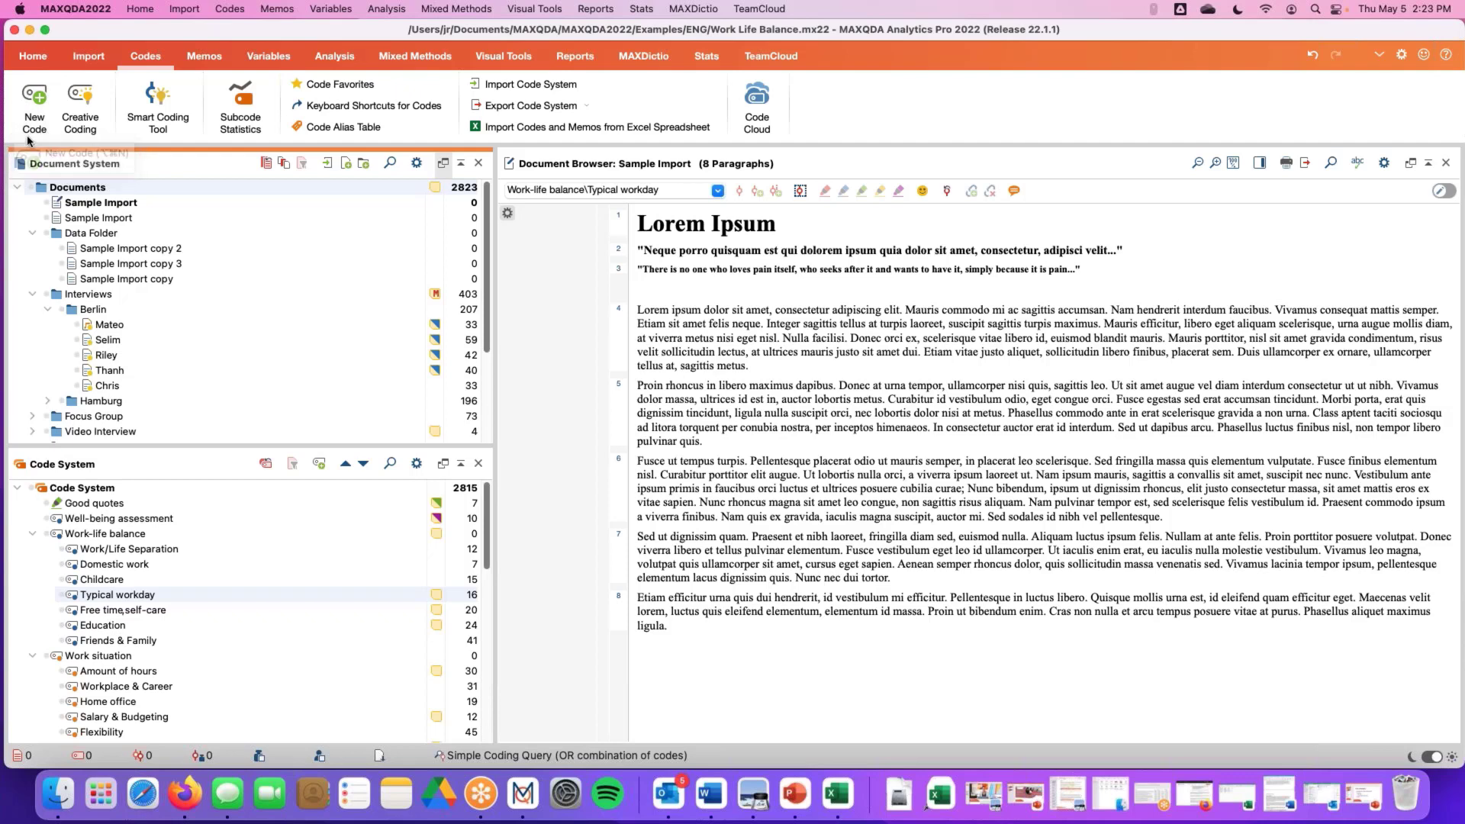
left_click(93, 490)
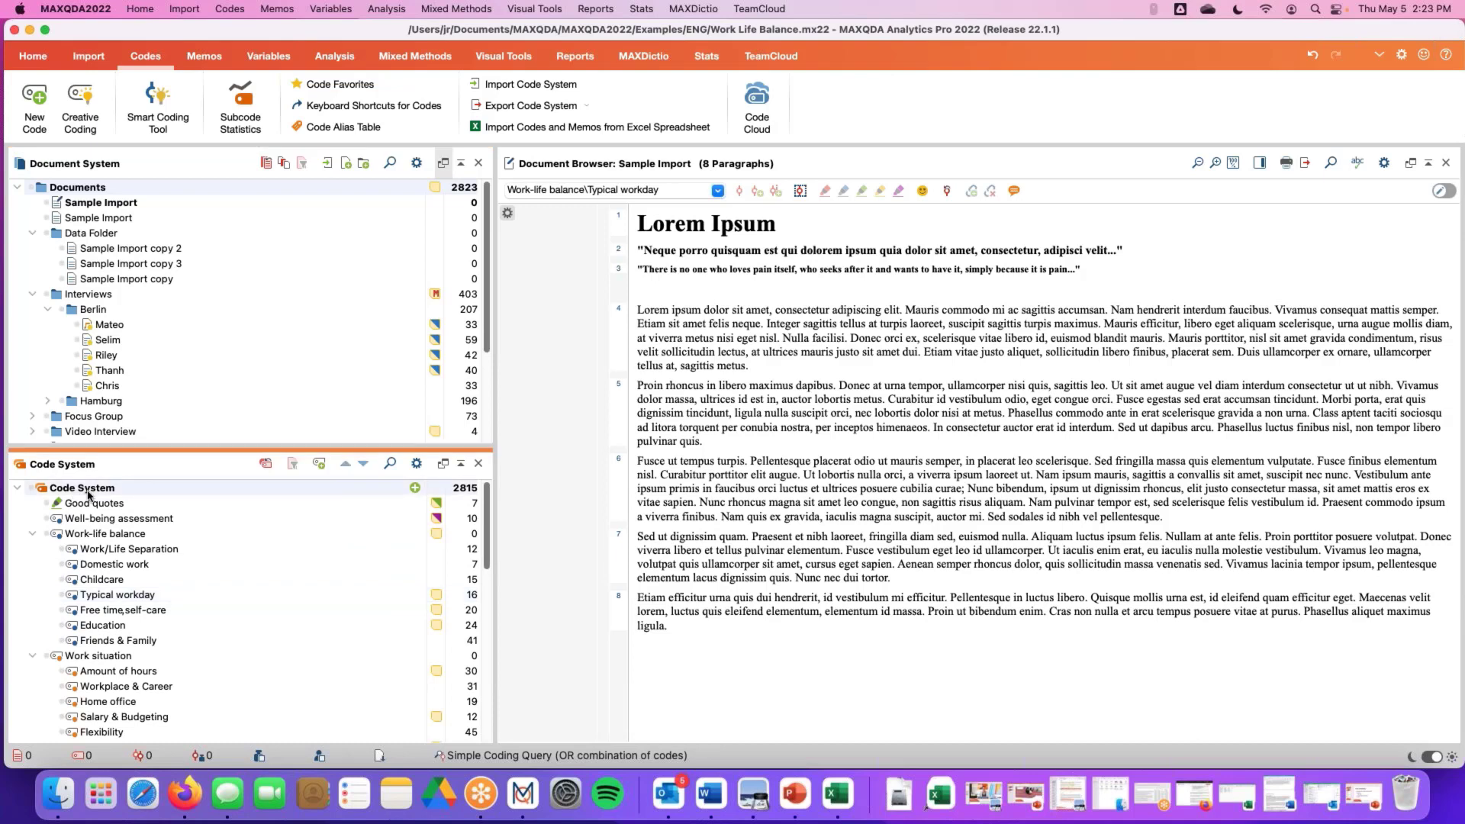
left_click(38, 126)
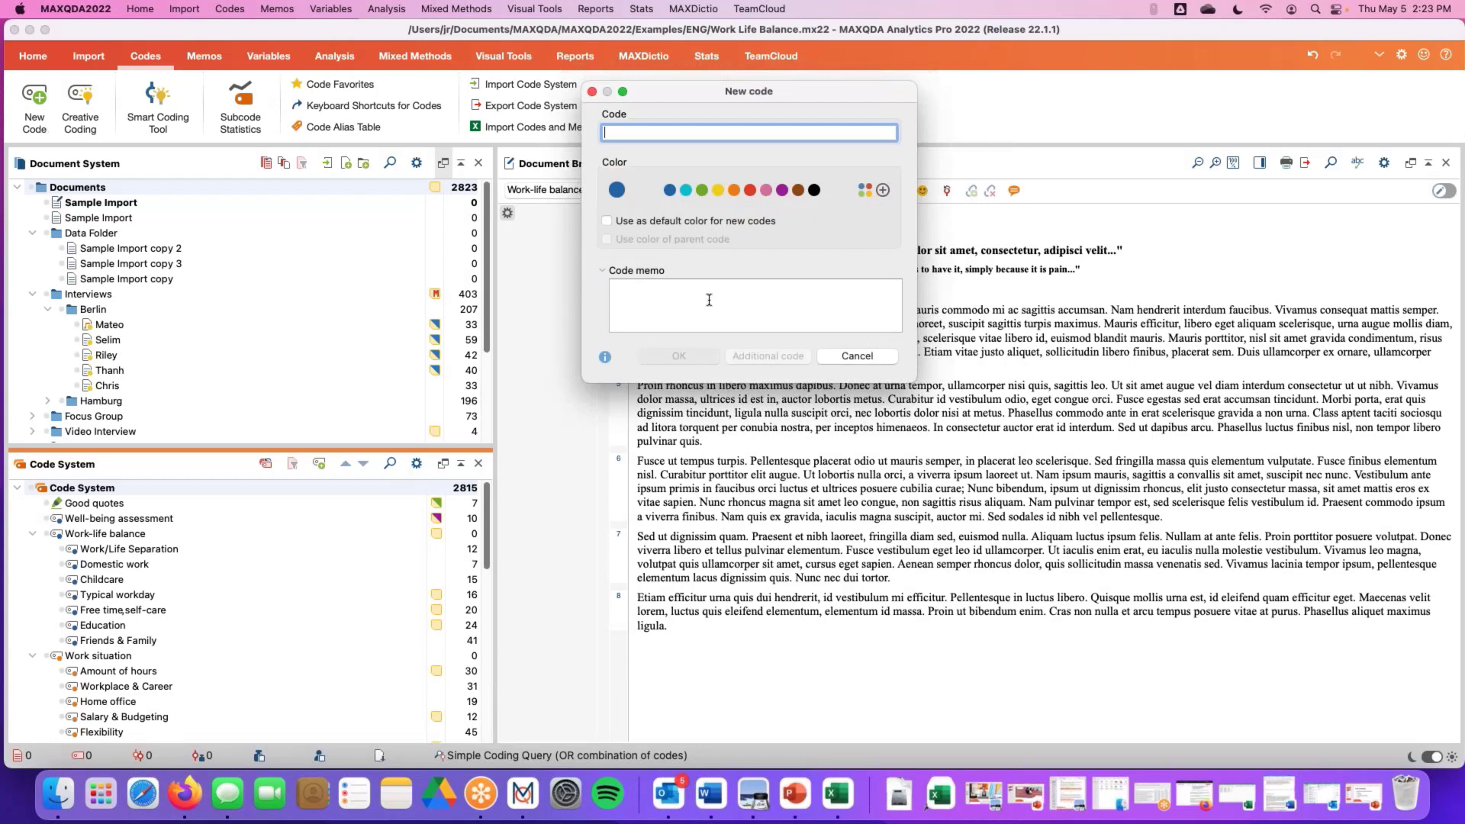
left_click_drag(702, 97, 718, 173)
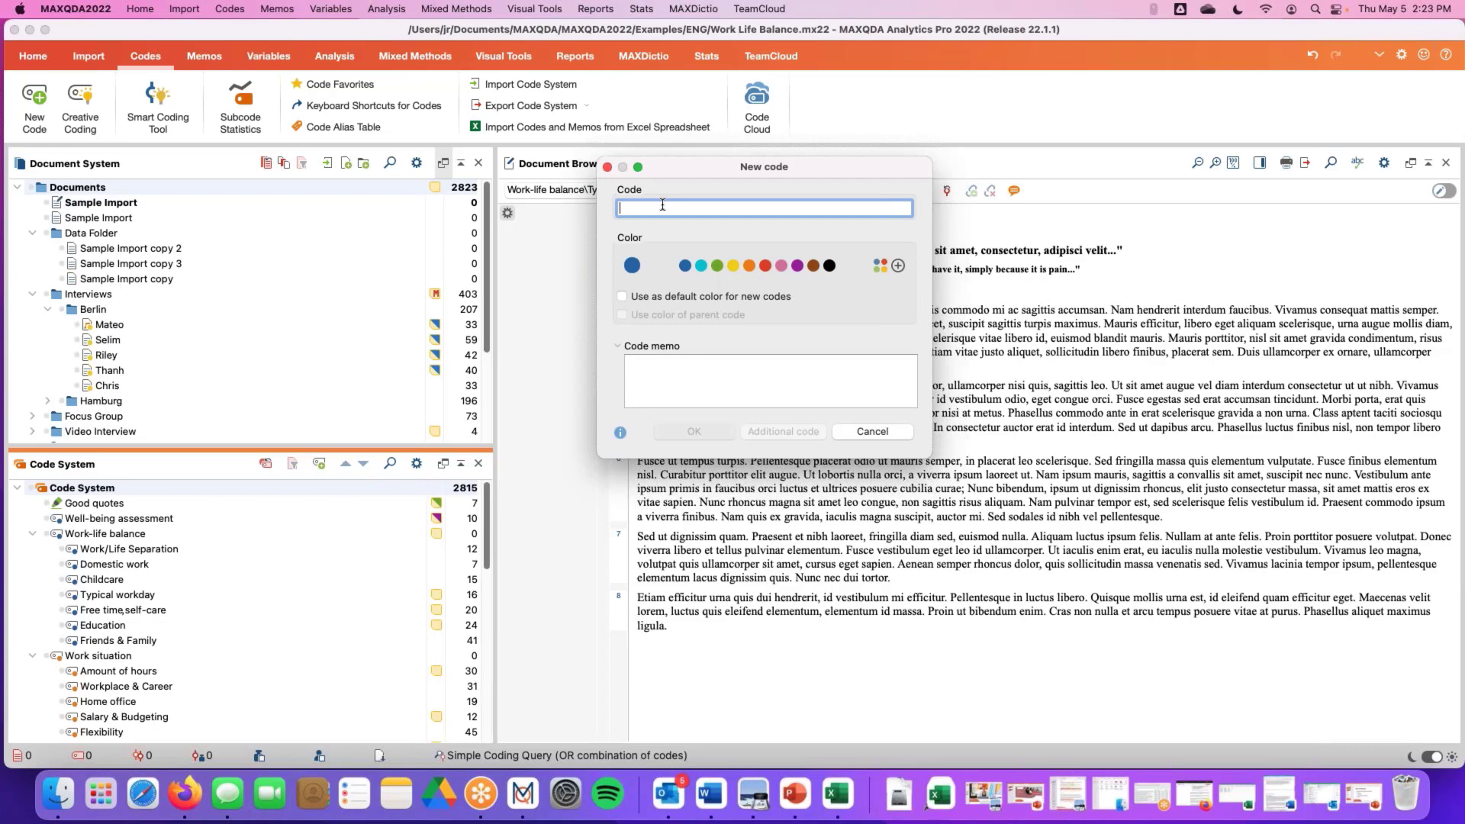
type("Demo")
type("Code")
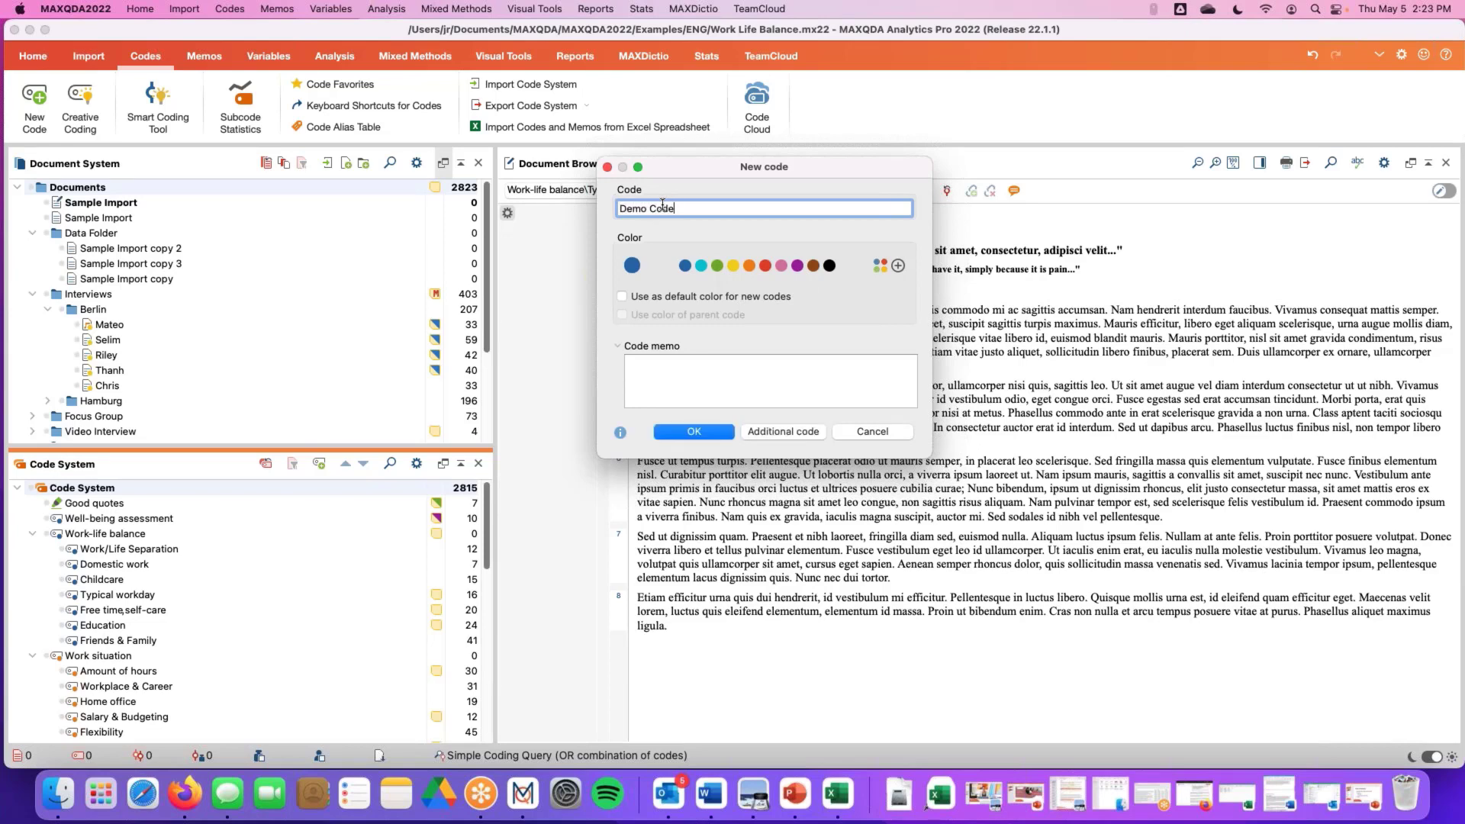
left_click(716, 267)
Add the code memo 'This is a definition of the code' and 'These are some examples of when to use the code', then confirm
left_click(645, 372)
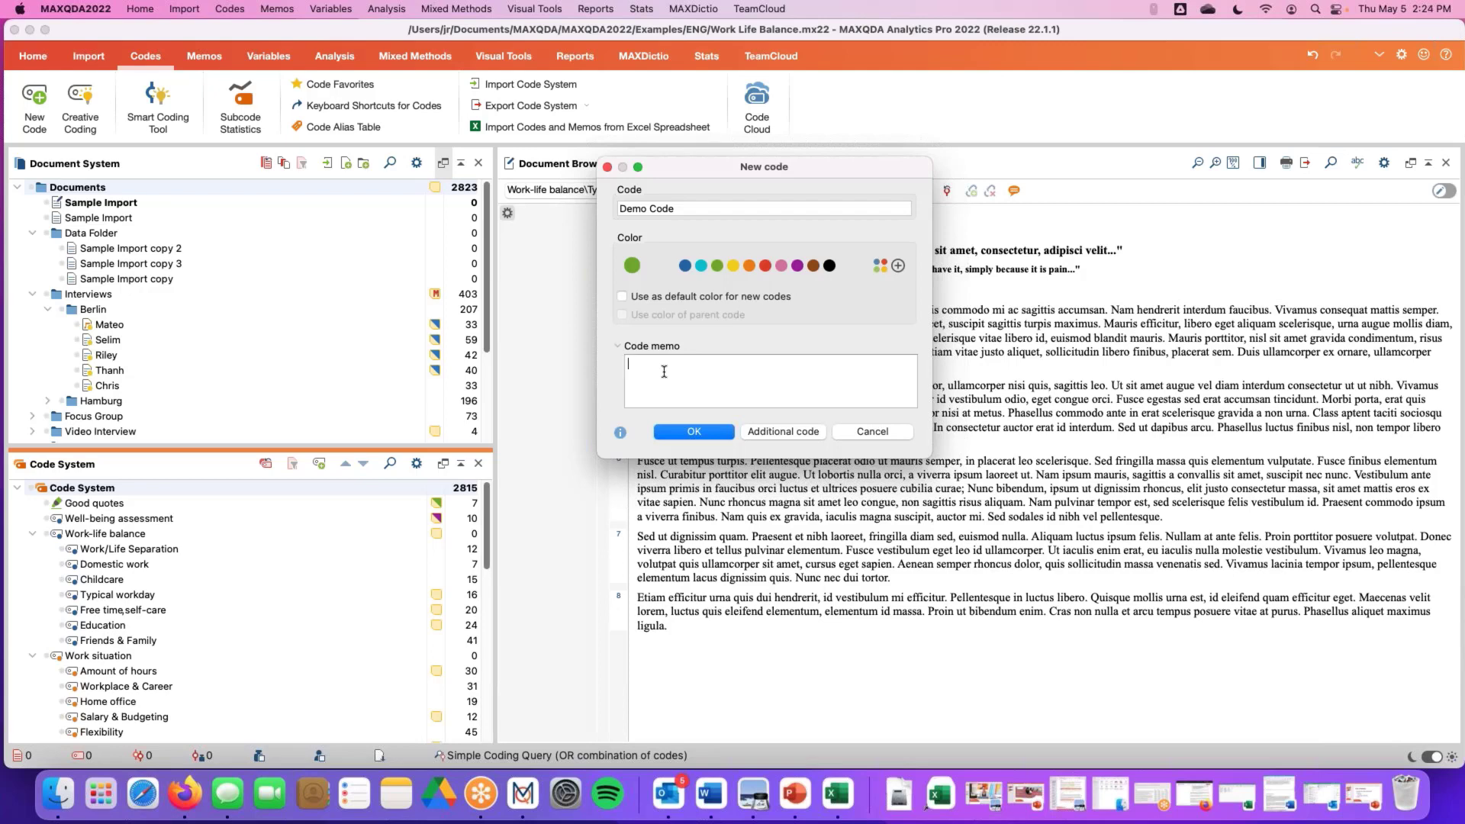
type("This is a definition of the code")
key("Return")
key("Return")
type("These are some examples of whe")
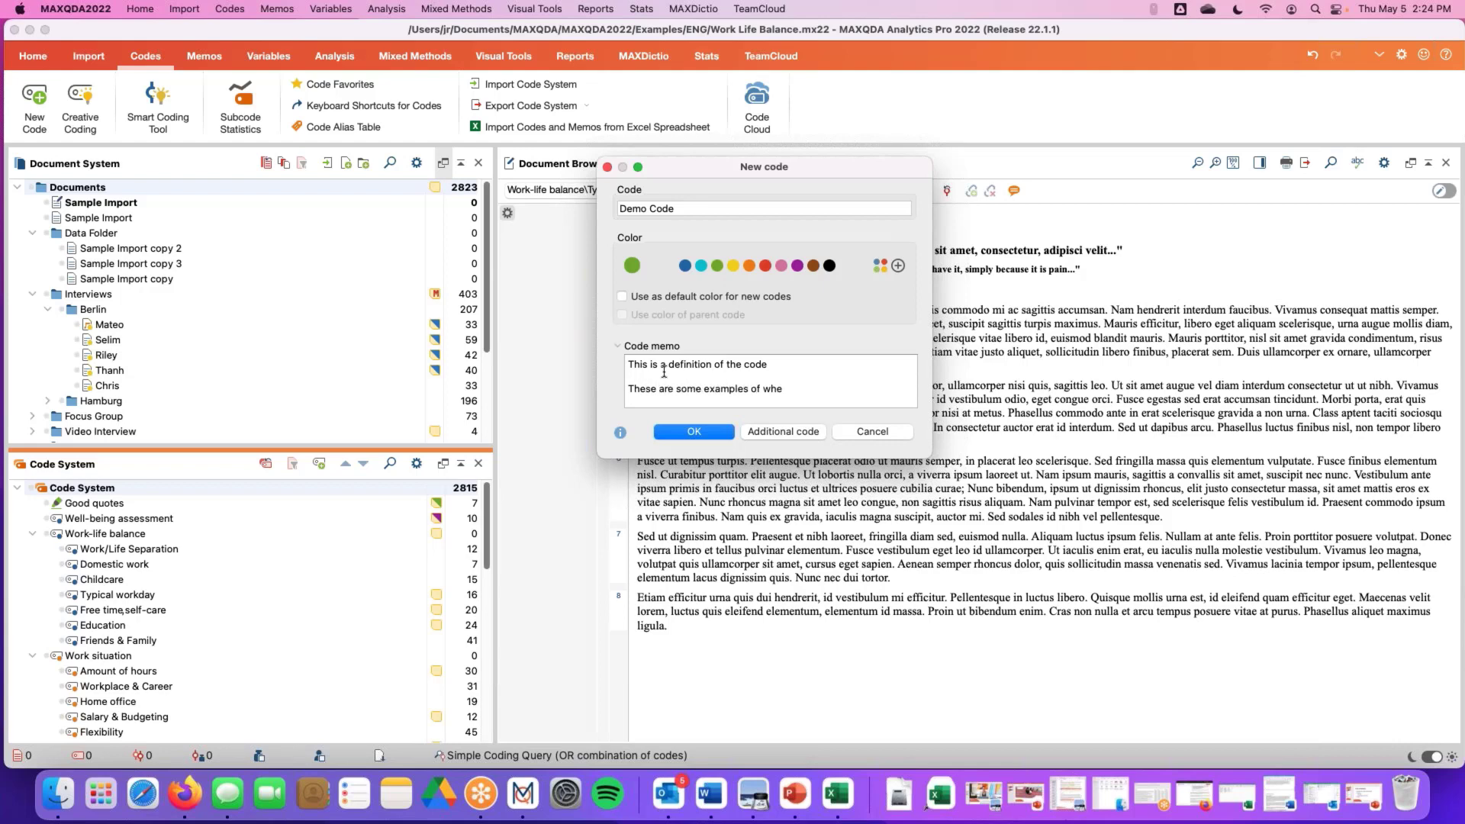
type("n to use the code")
left_click(705, 438)
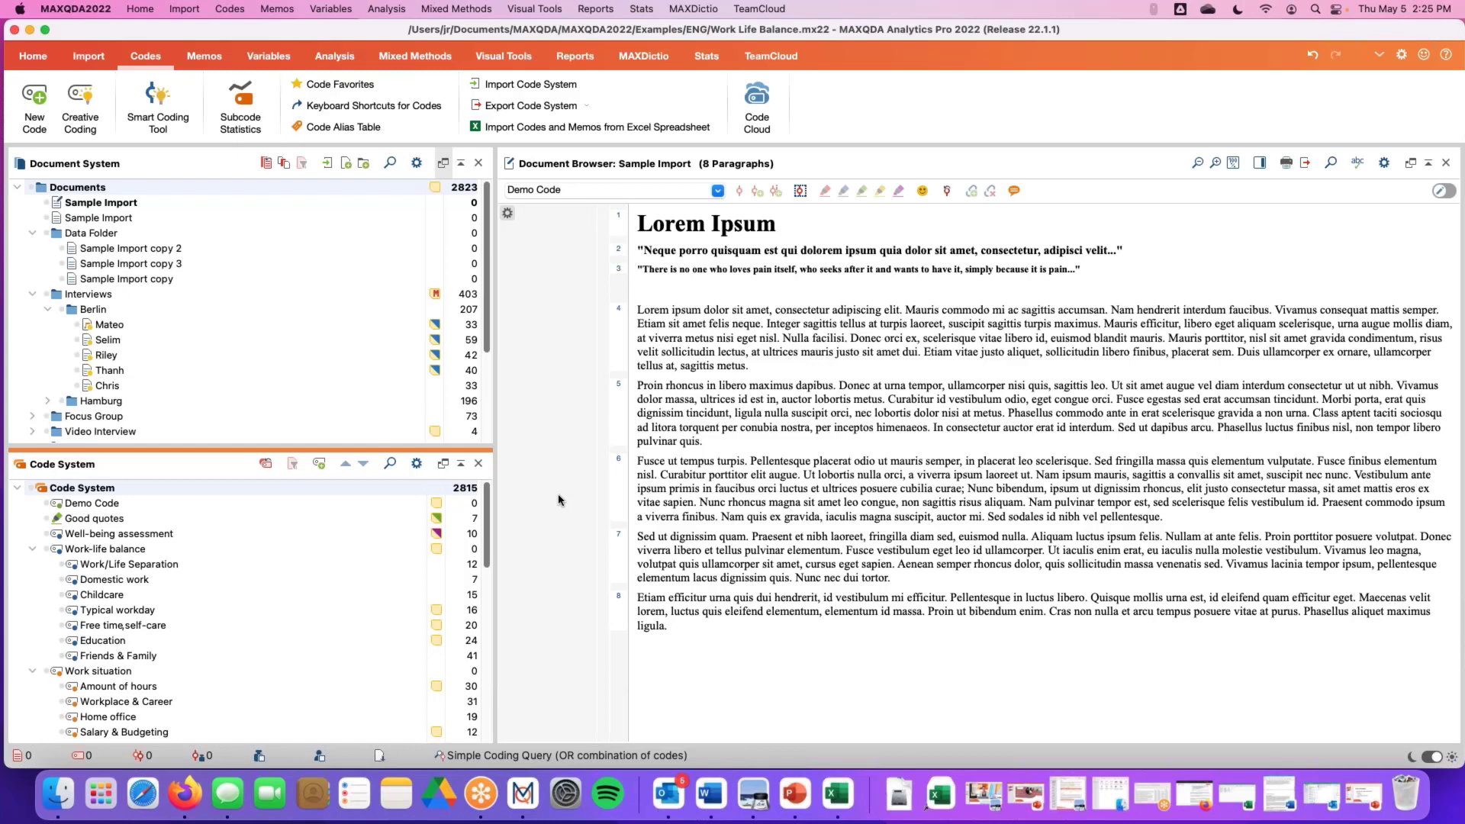
mouse_move(140, 518)
left_click(416, 489)
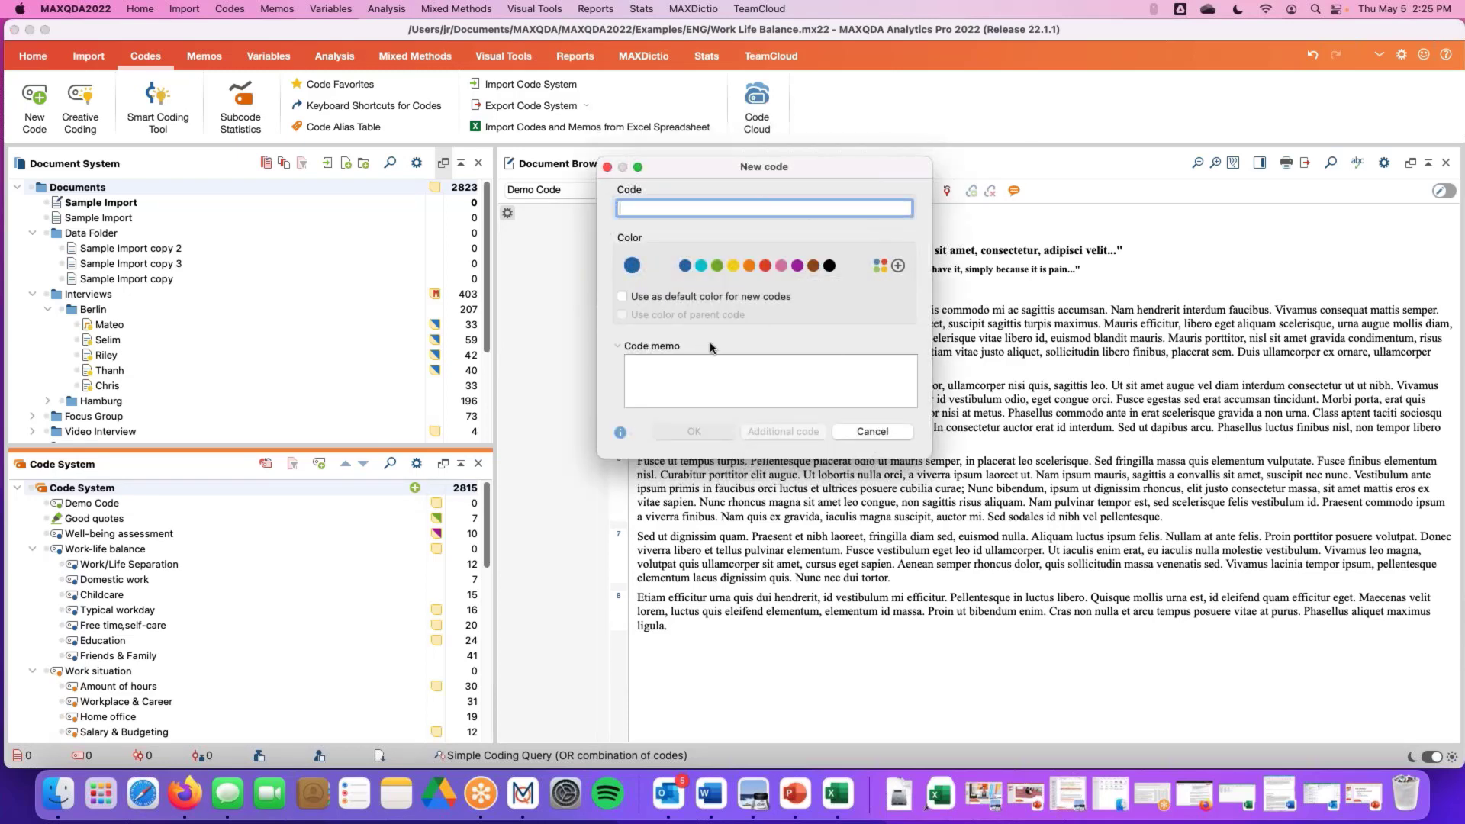
left_click(870, 431)
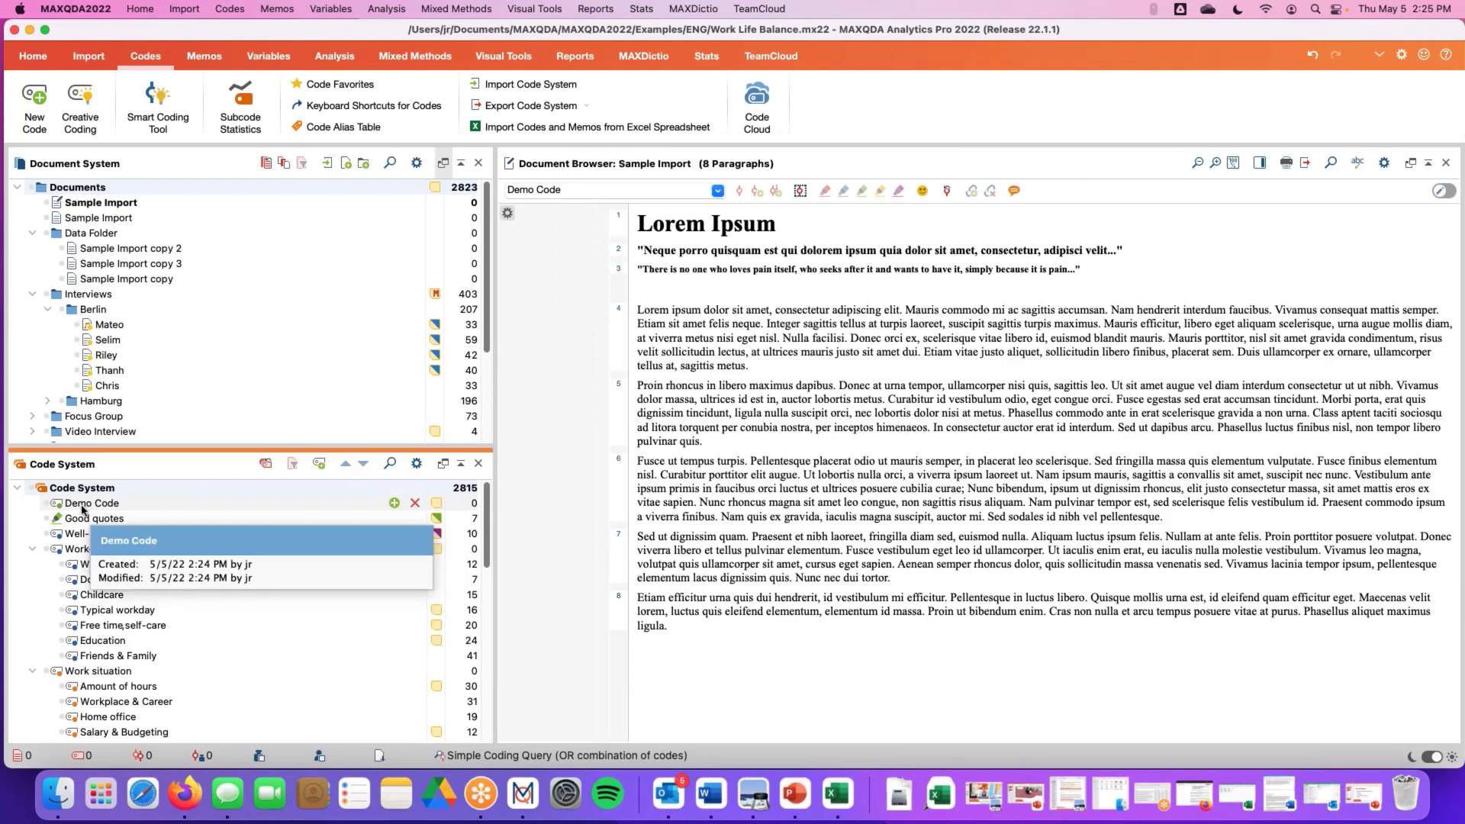
mouse_move(101, 555)
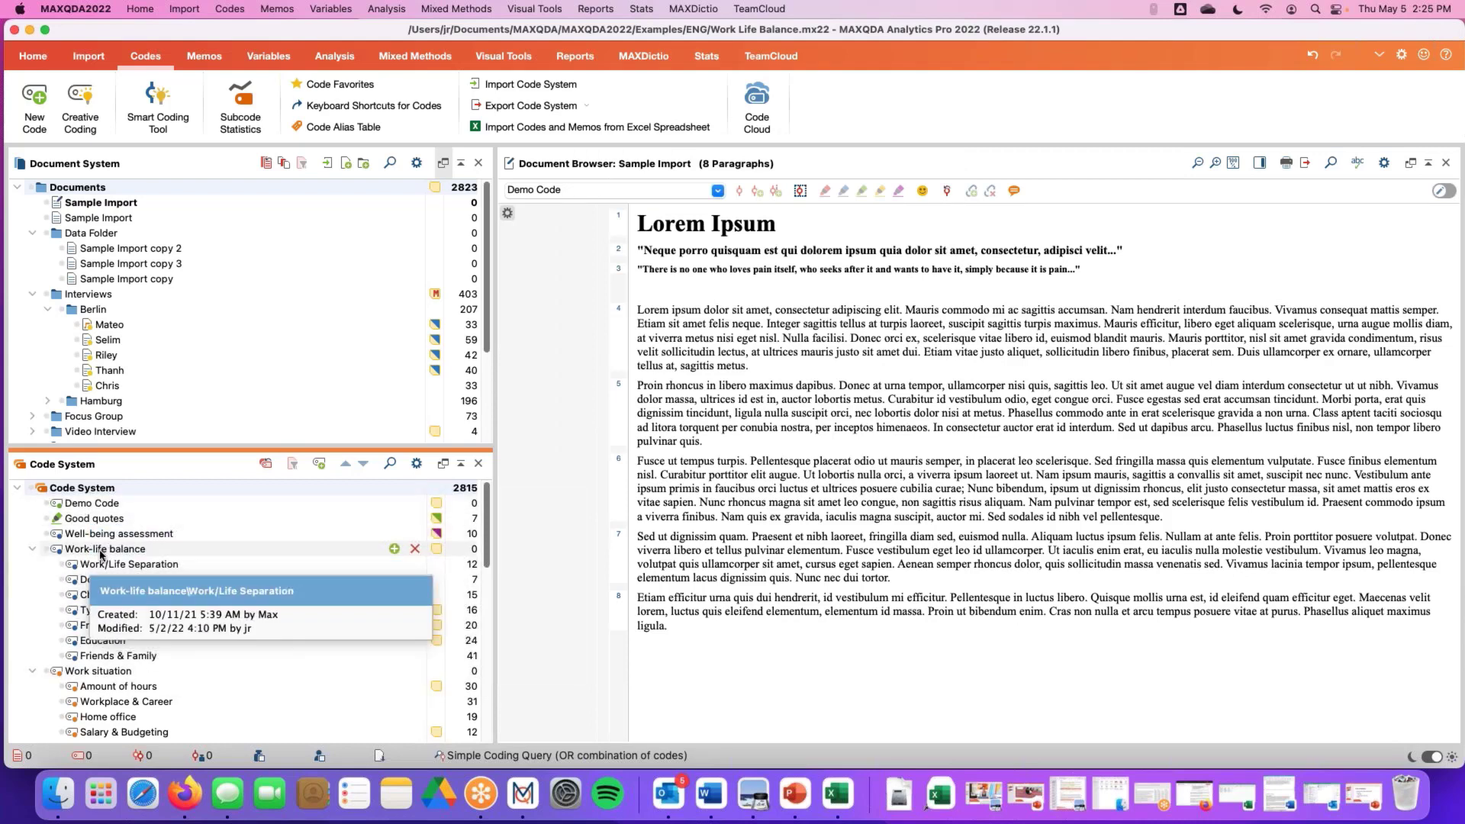
mouse_move(149, 555)
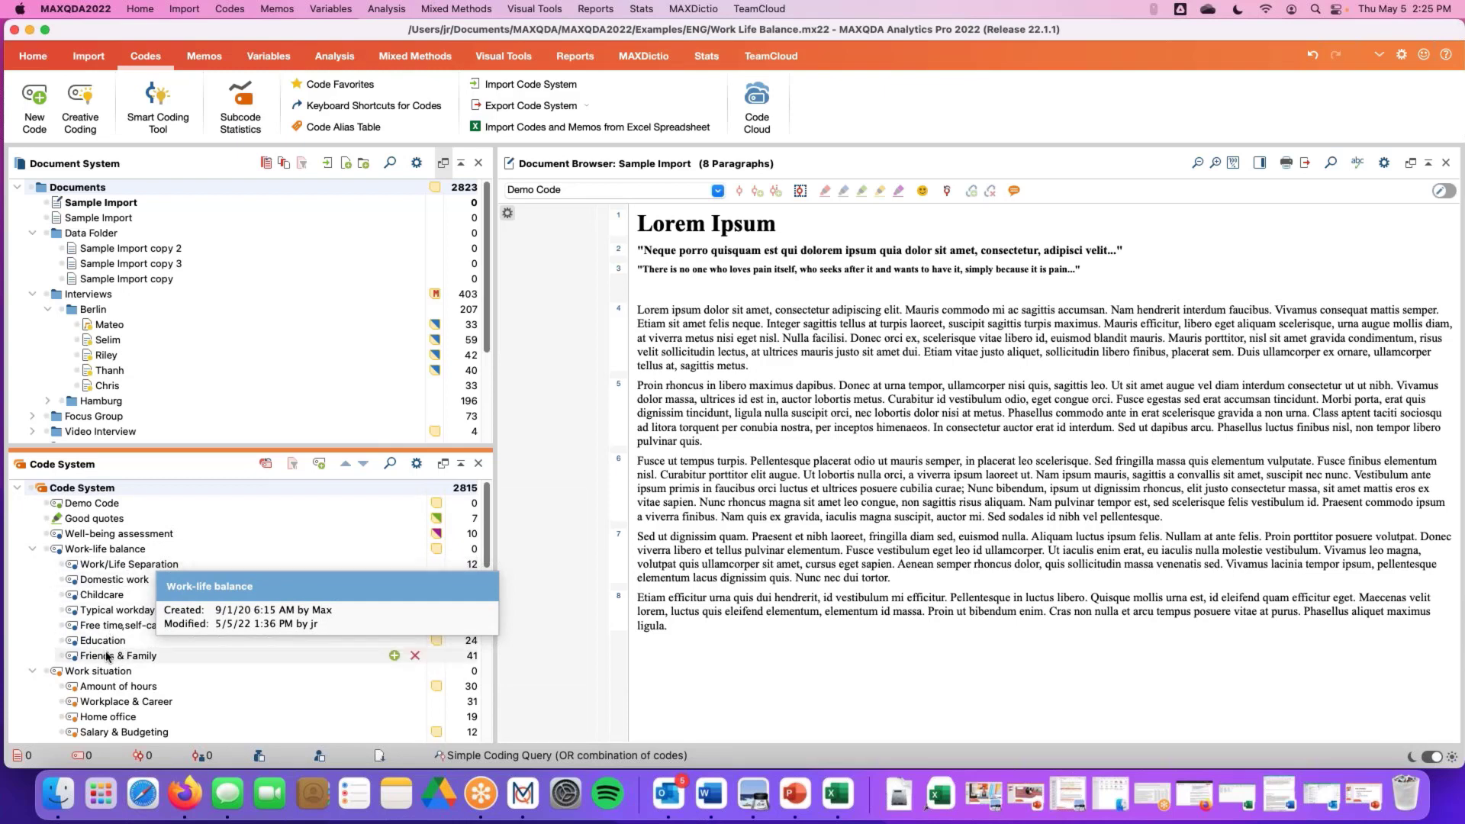
mouse_move(107, 657)
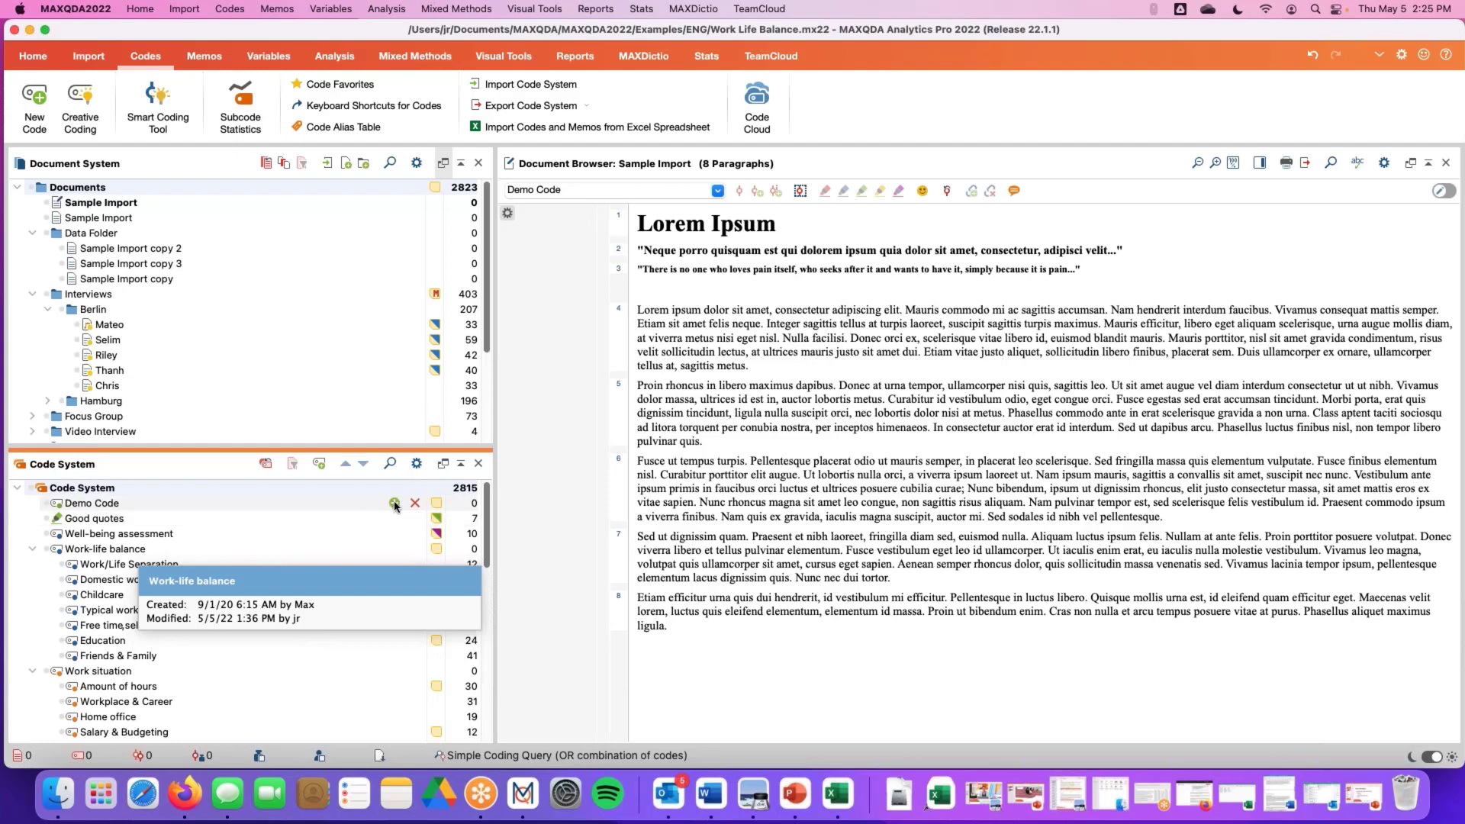
right_click(110, 510)
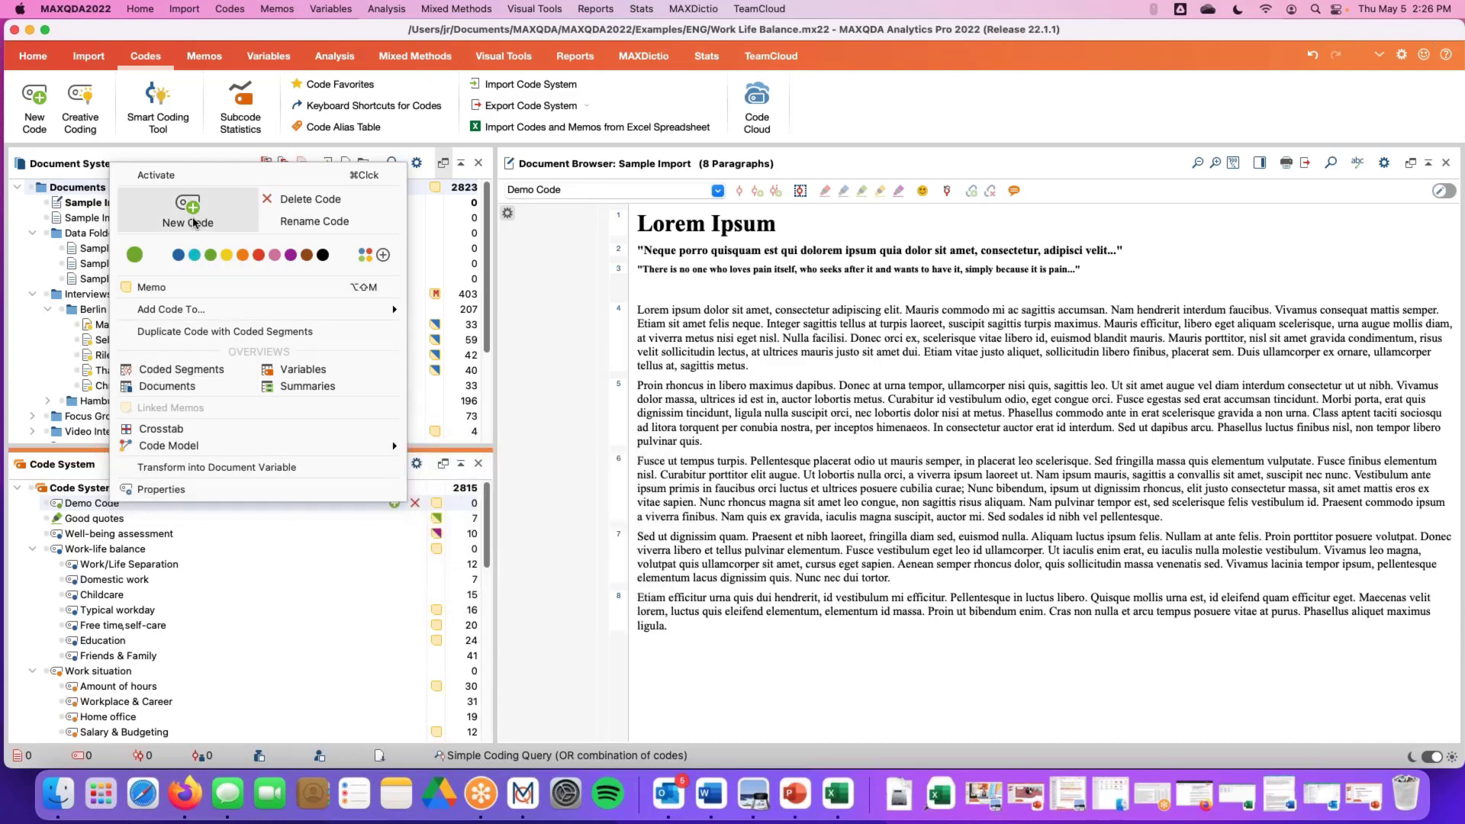
left_click(92, 504)
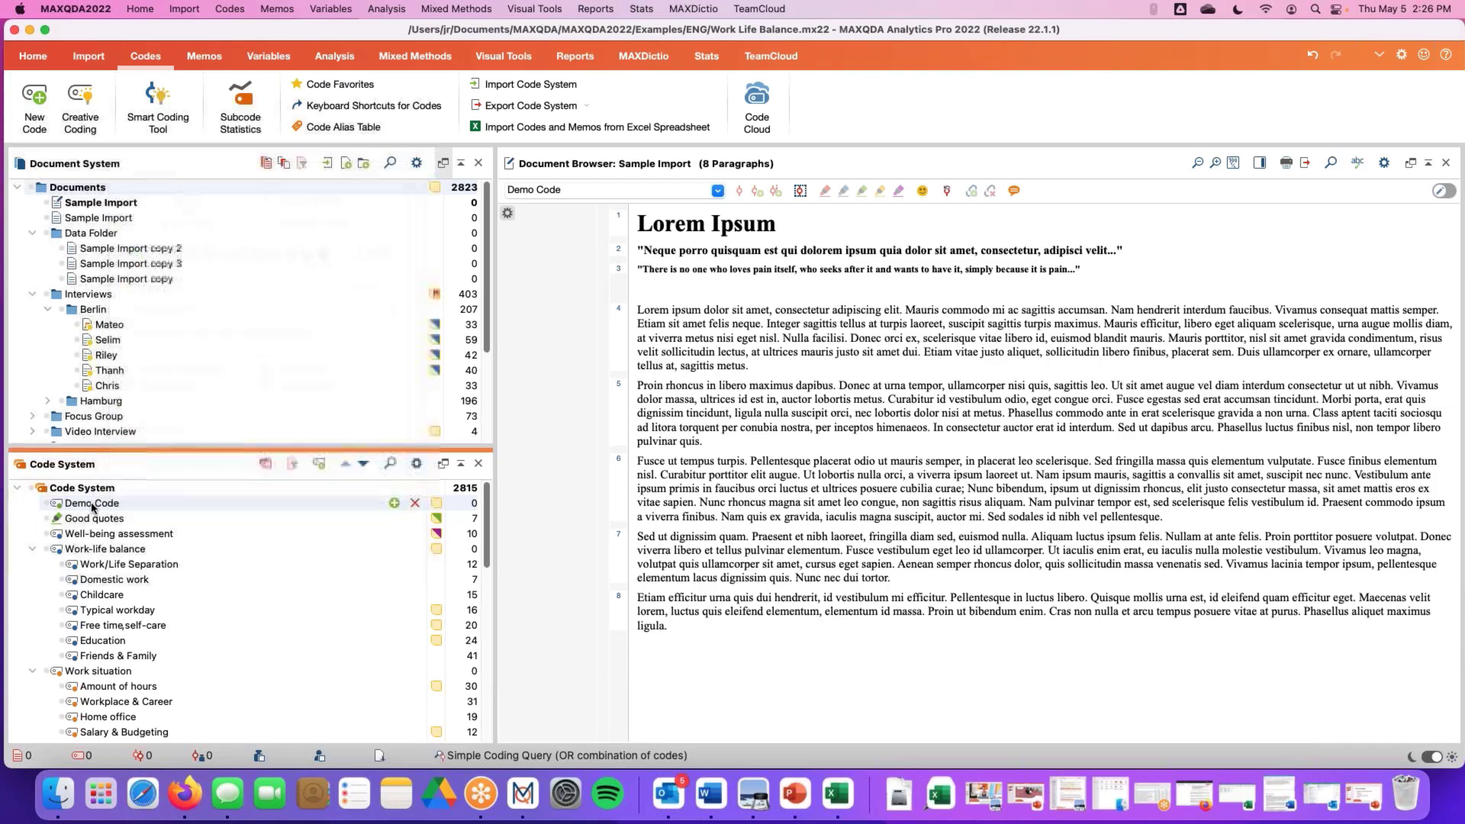
Add a subcode named Sub code 1 under Demo Code
left_click(394, 503)
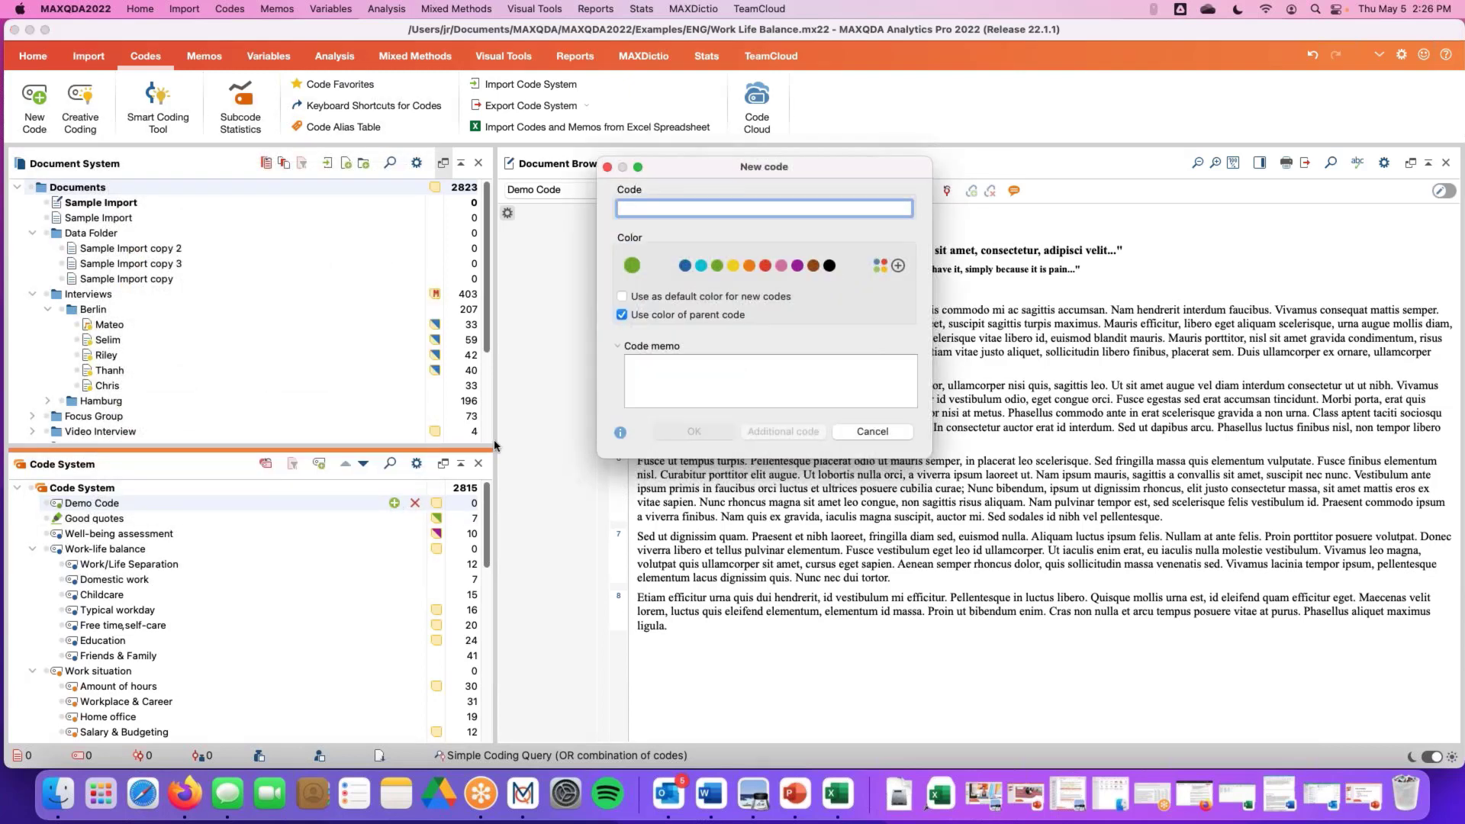
type("Sub ")
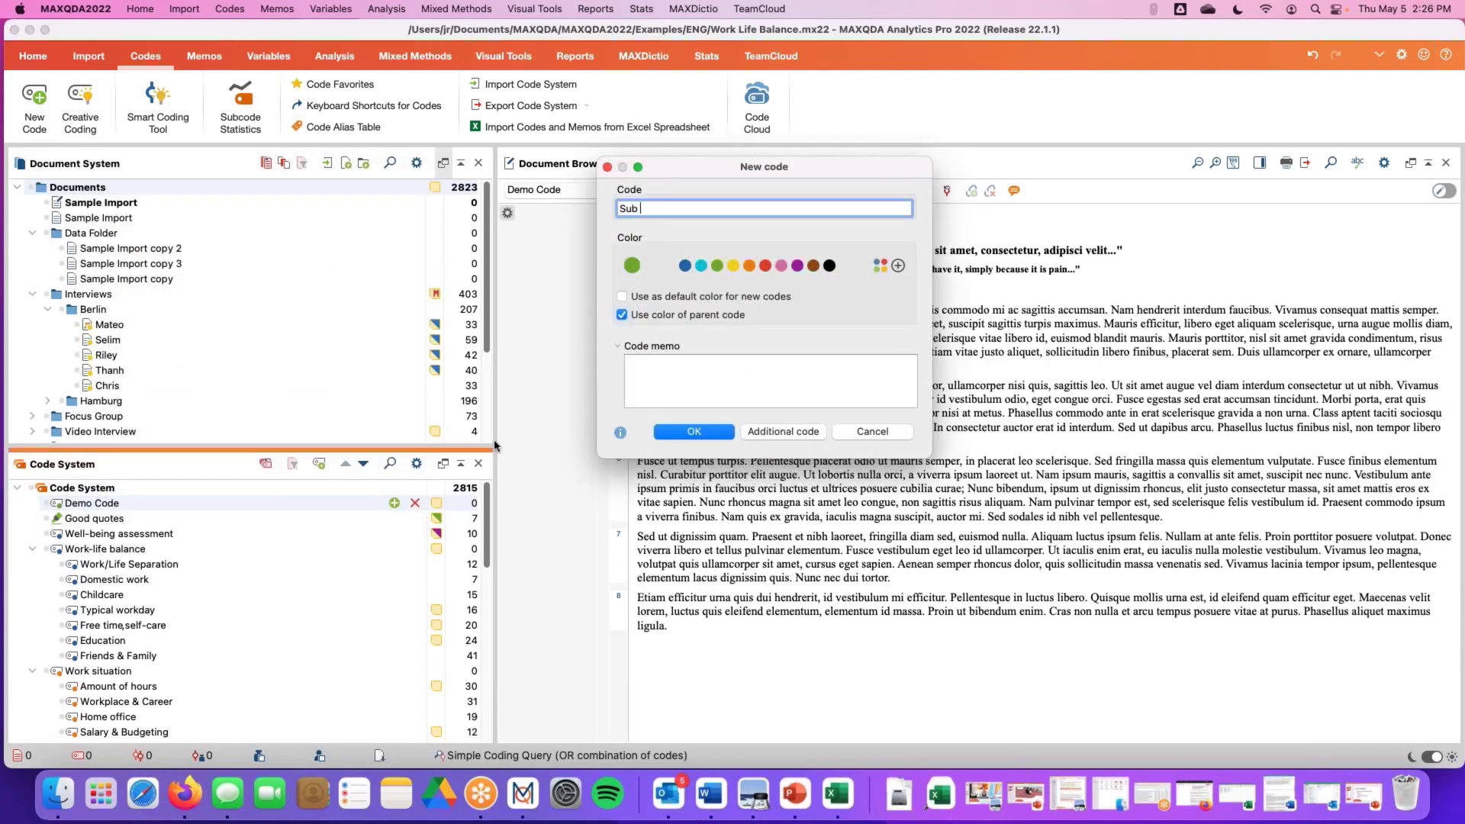
type("code 1")
left_click(702, 433)
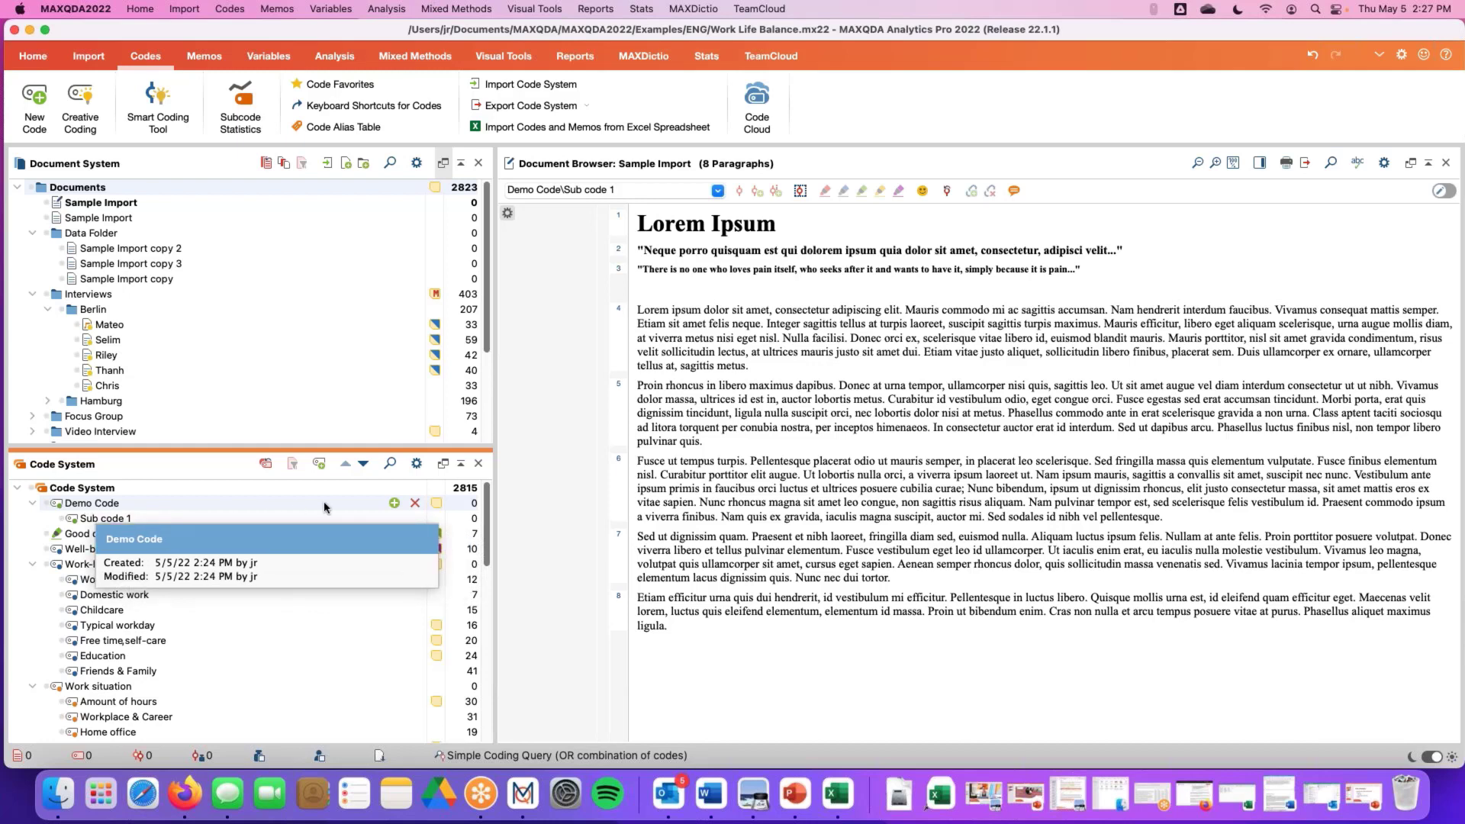
Add three more subcodes under Demo Code named sub code 2, sub code 3 and sub code 4
left_click(395, 503)
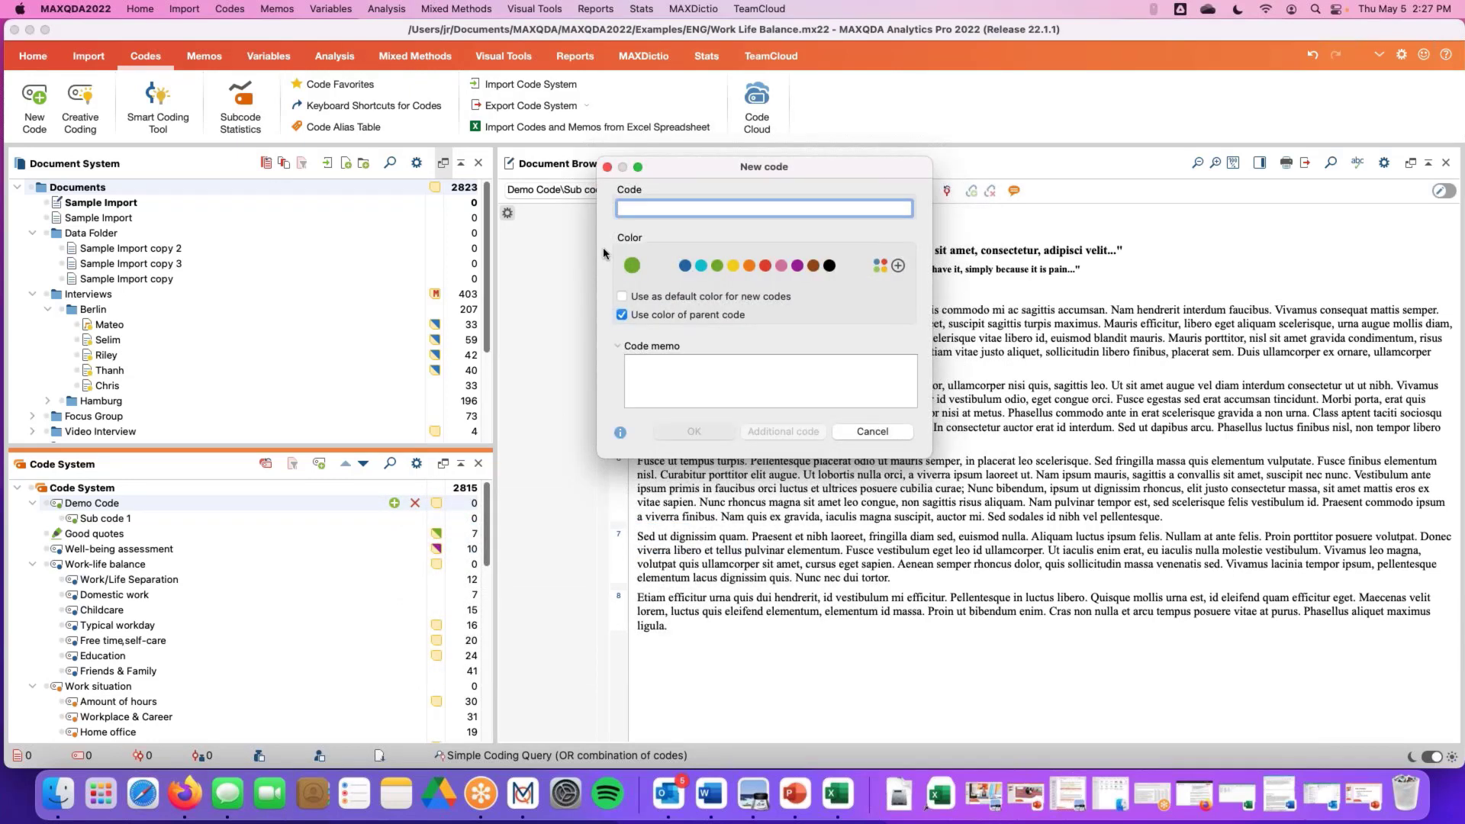
type("sub code 2")
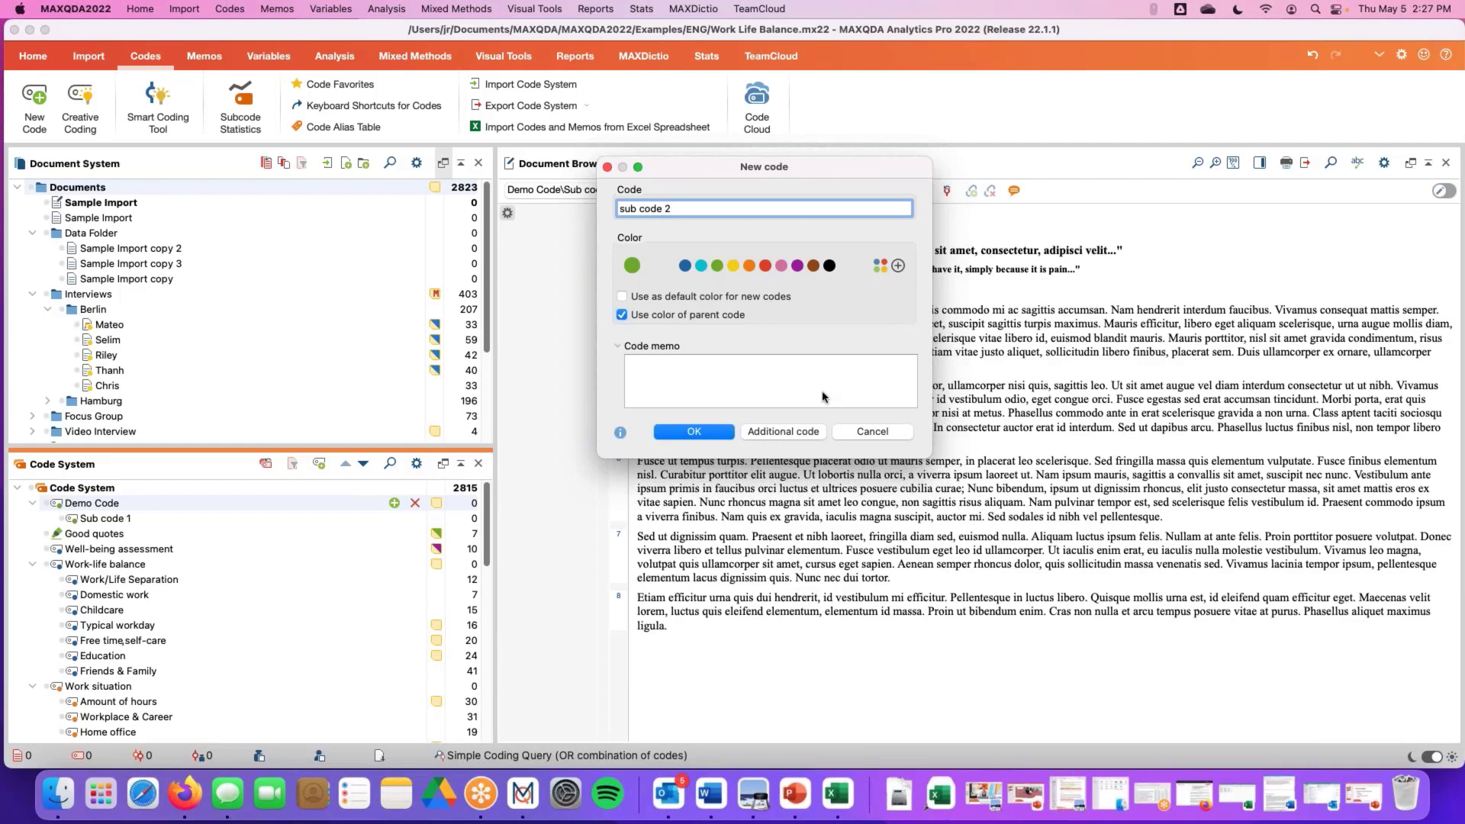
left_click(780, 432)
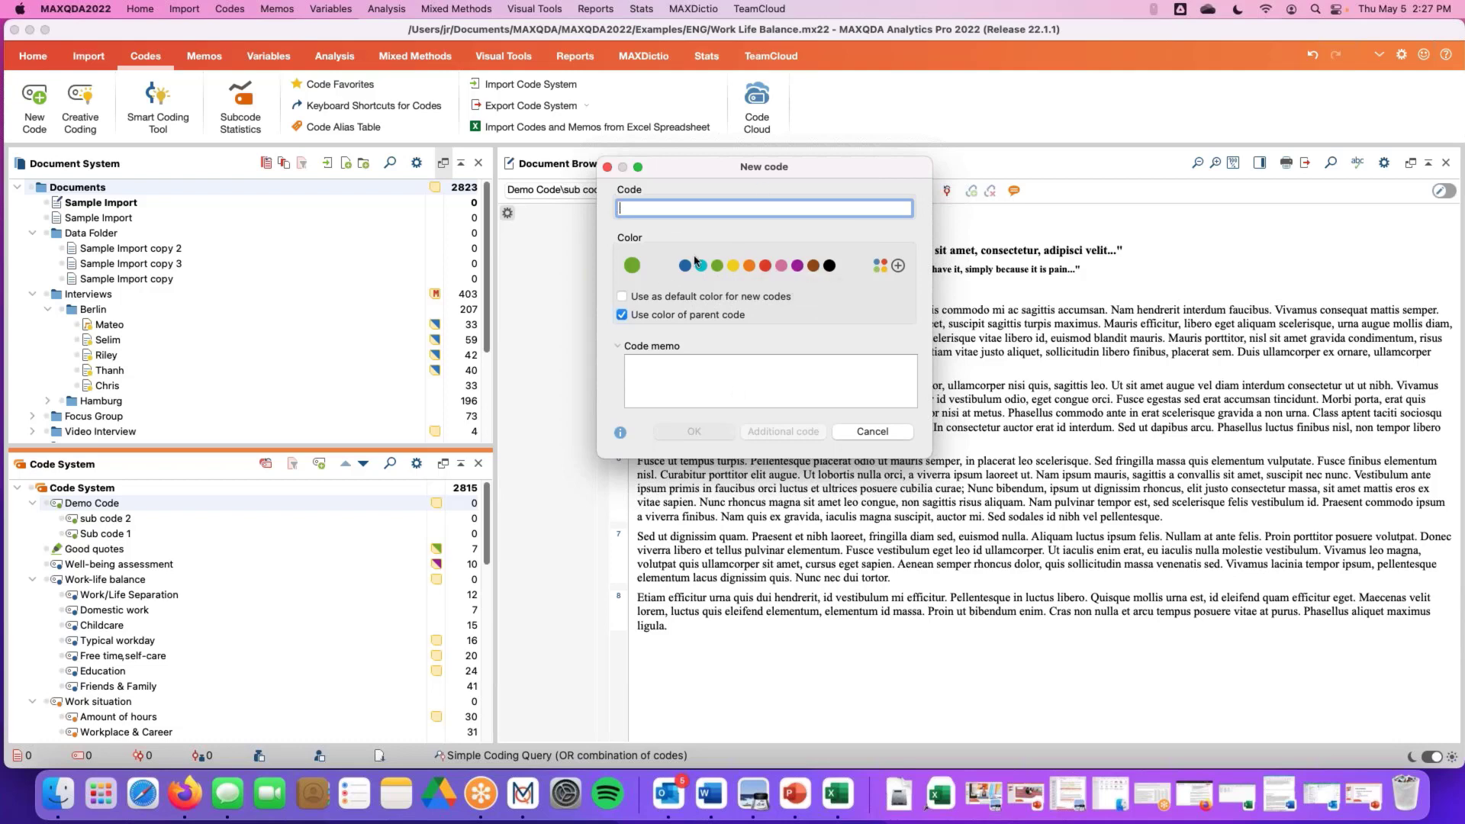
type("sub code 3")
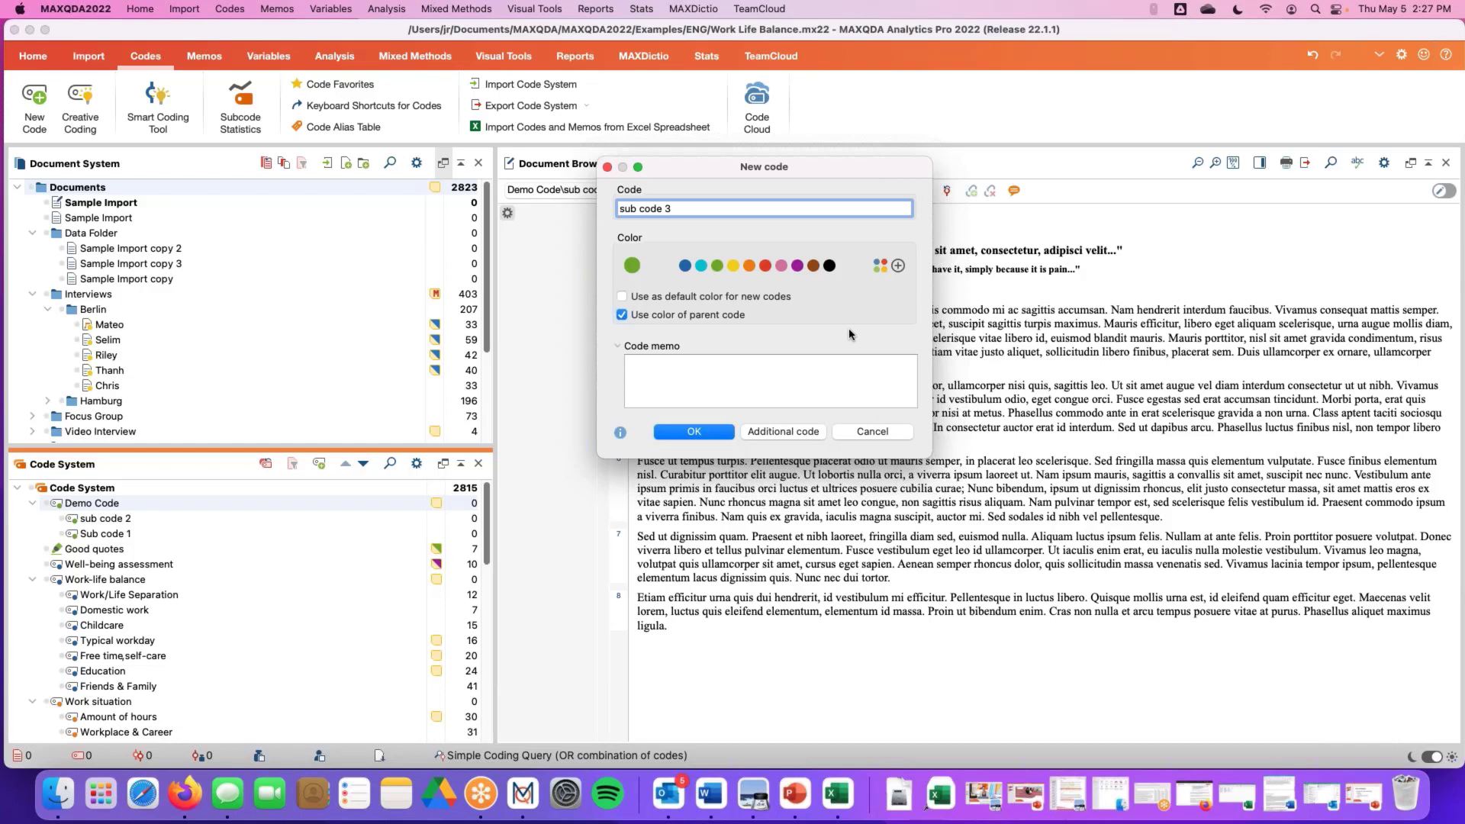
left_click(801, 437)
type("sub cod")
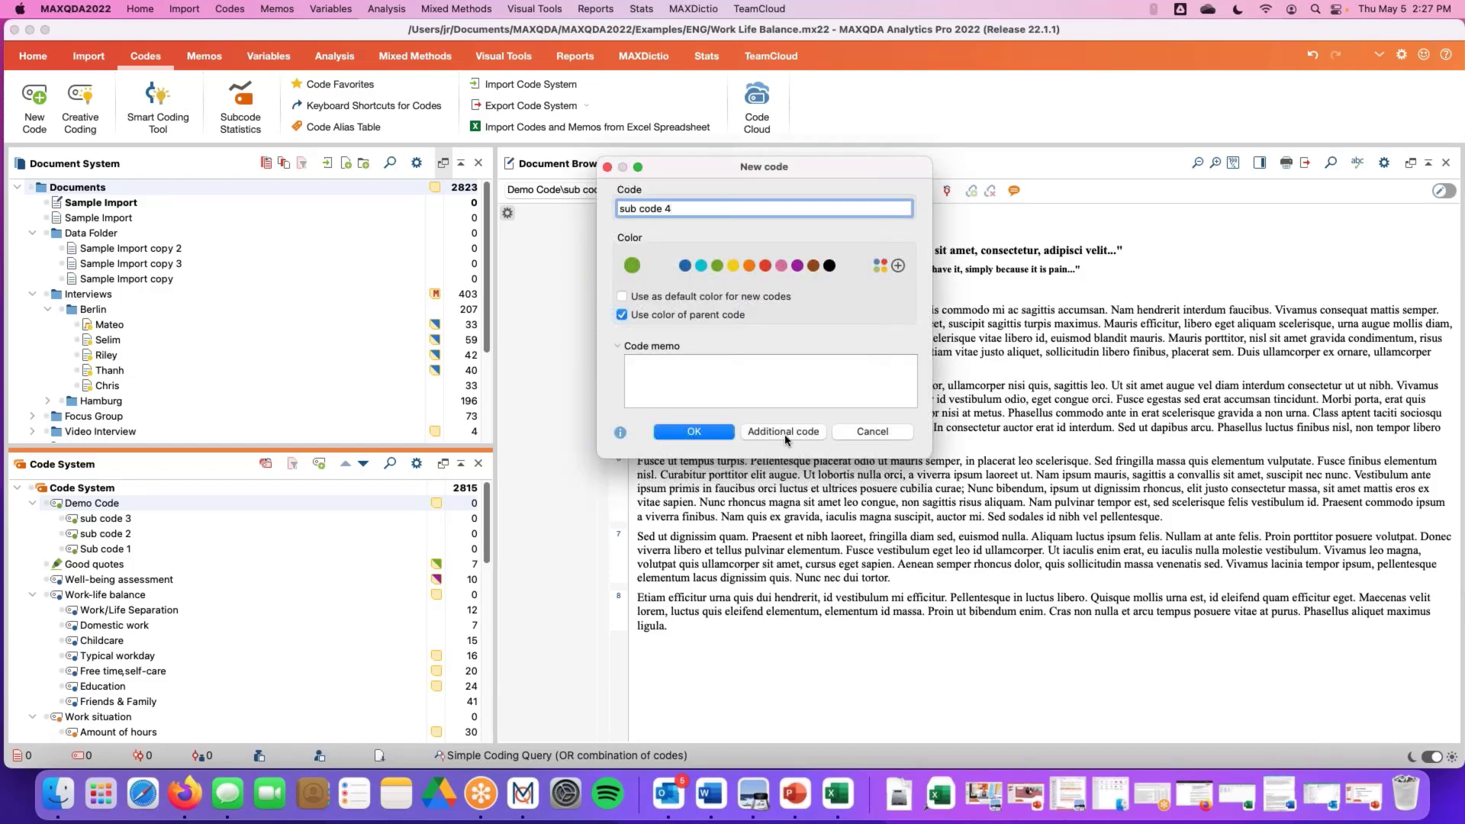
left_click(703, 432)
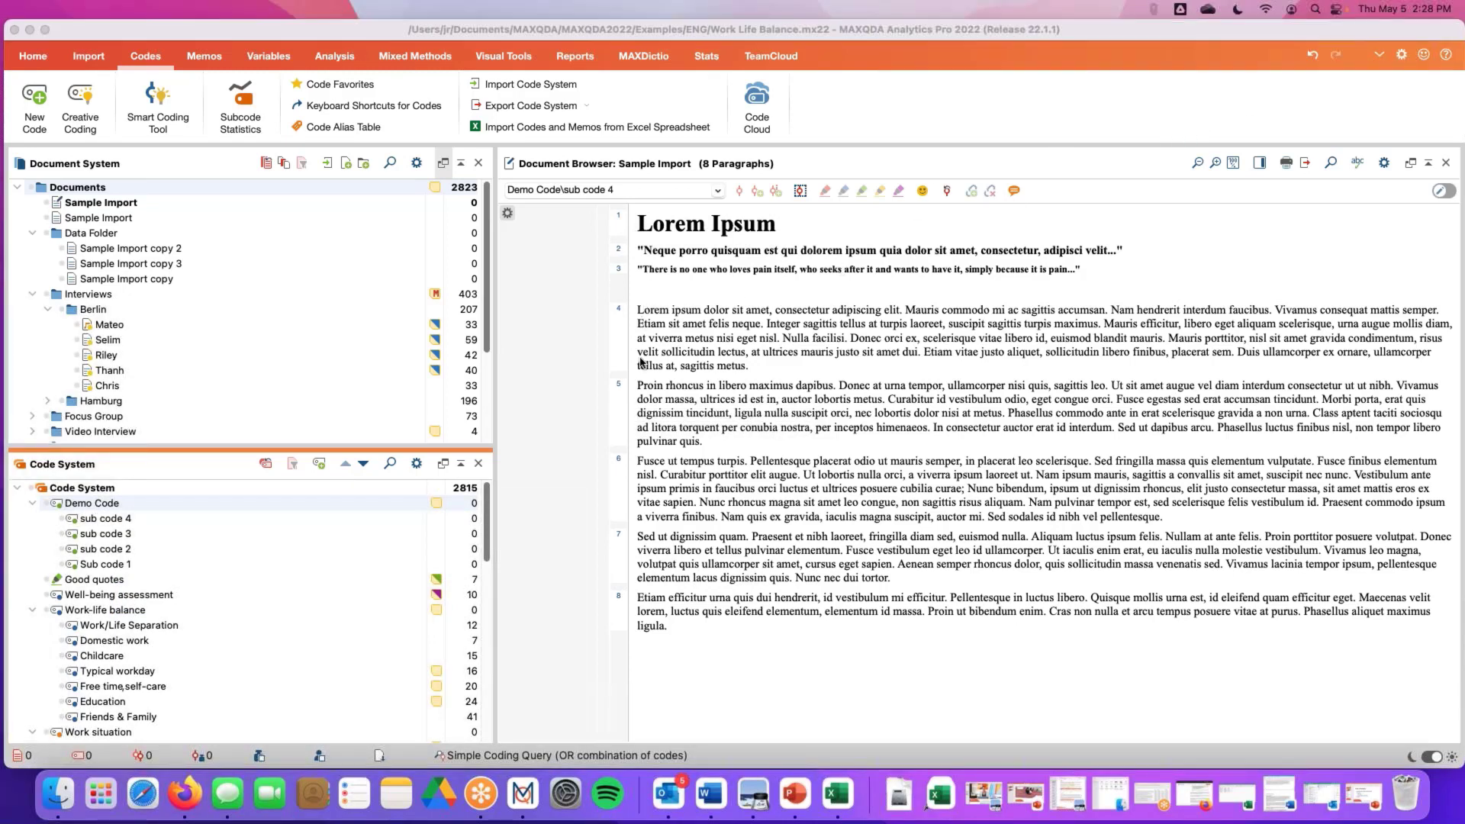
Select the first two sentences of paragraph 4 and code them with Demo Code by dropping the selection onto the code
left_click(637, 311)
left_click_drag(638, 311, 763, 323)
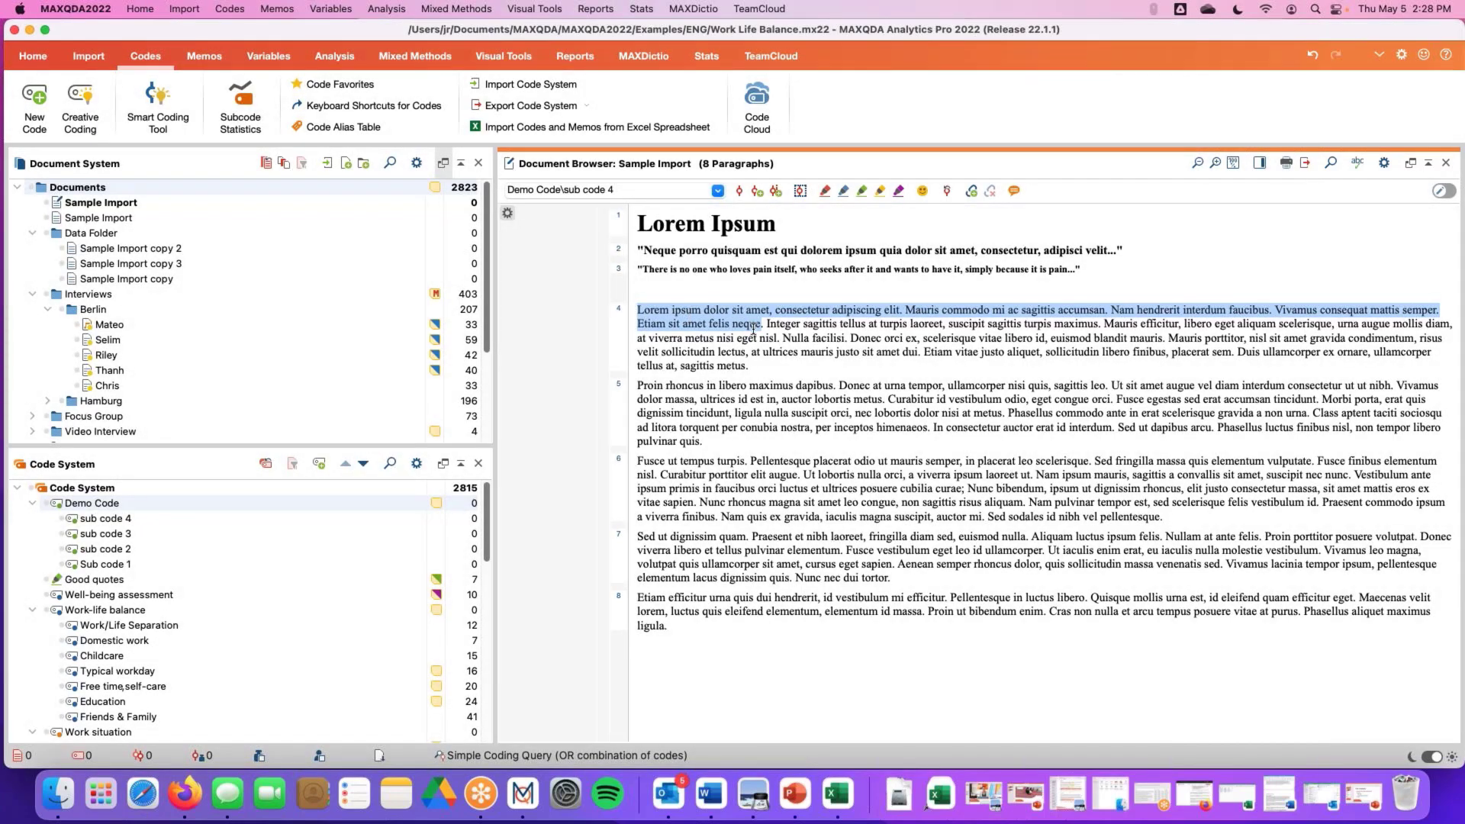
left_click_drag(725, 316, 117, 505)
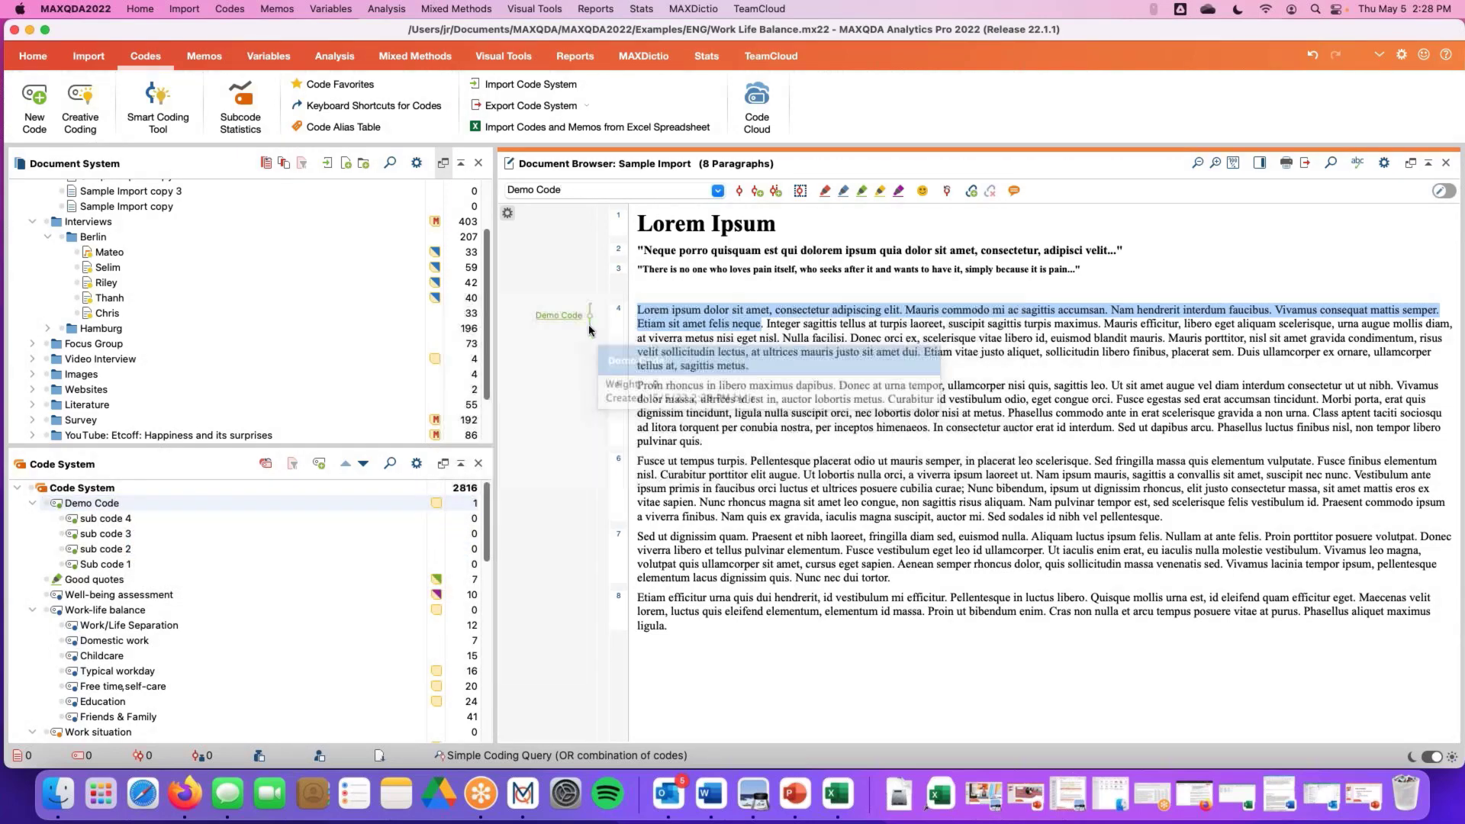
mouse_move(580, 317)
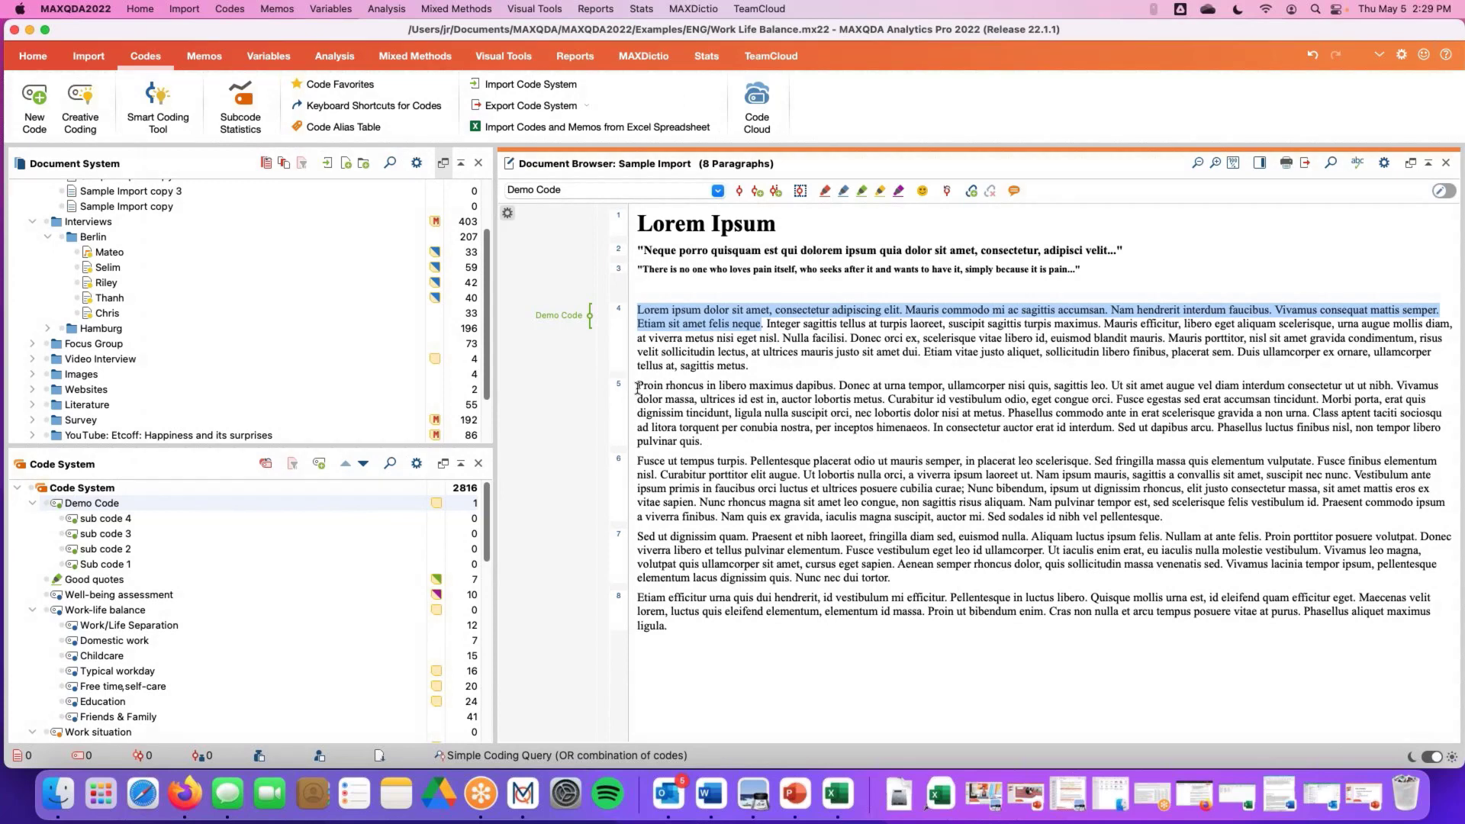
Select all of paragraph 5 and code it with Demo Code using the quick code list
left_click_drag(639, 386, 725, 449)
left_click(715, 440)
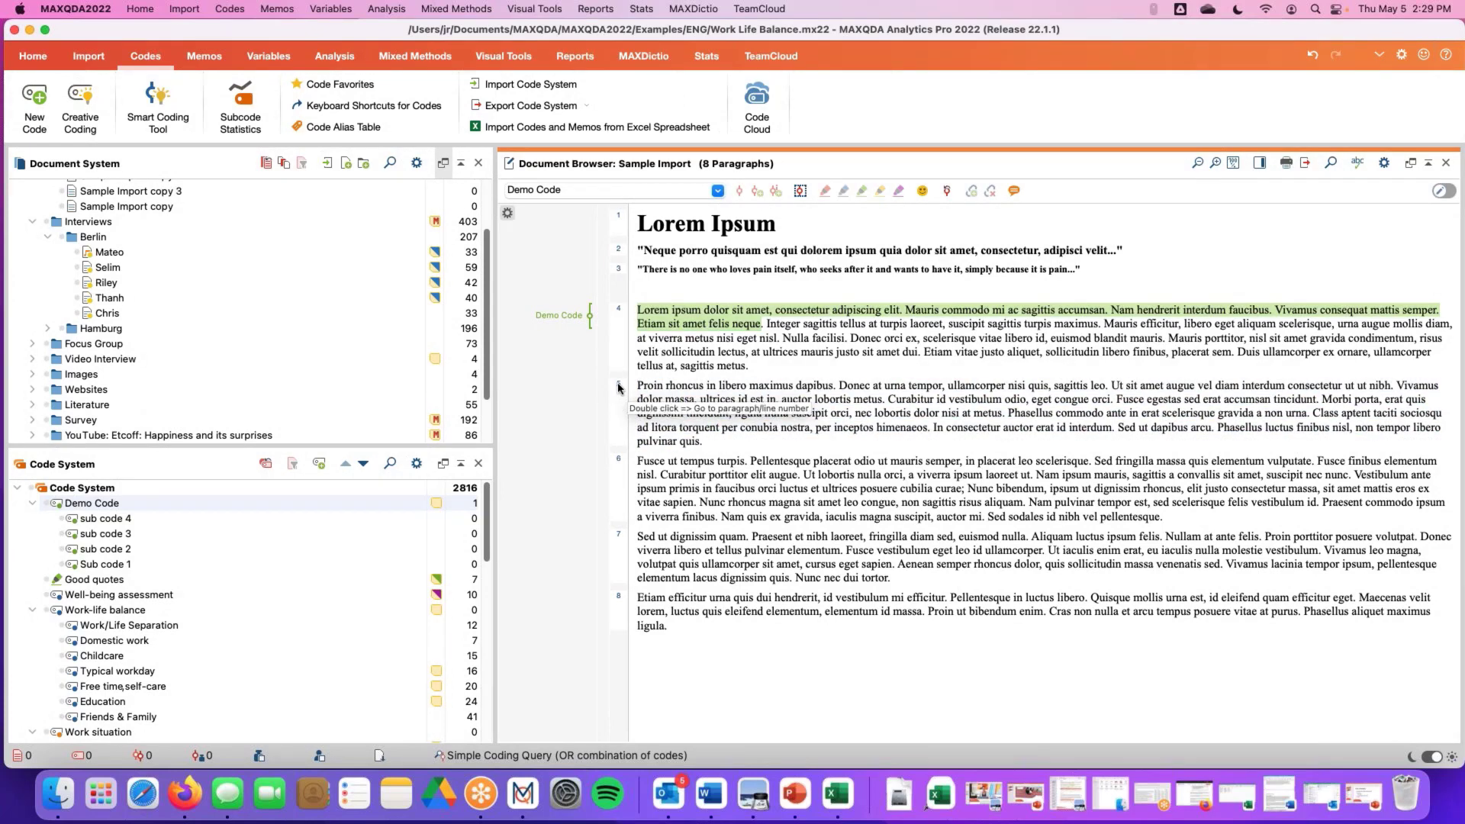
left_click(618, 386)
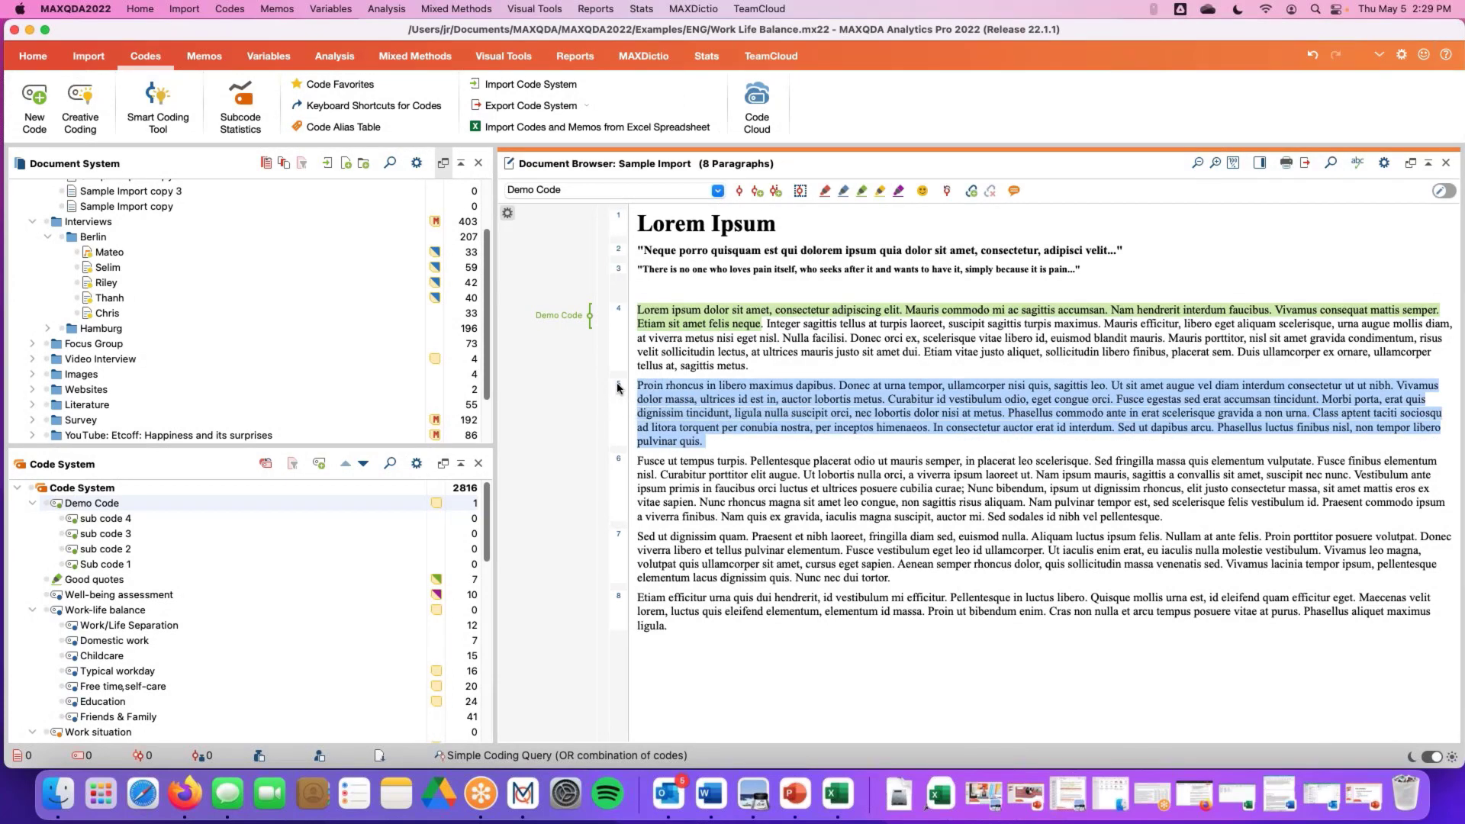
left_click(717, 190)
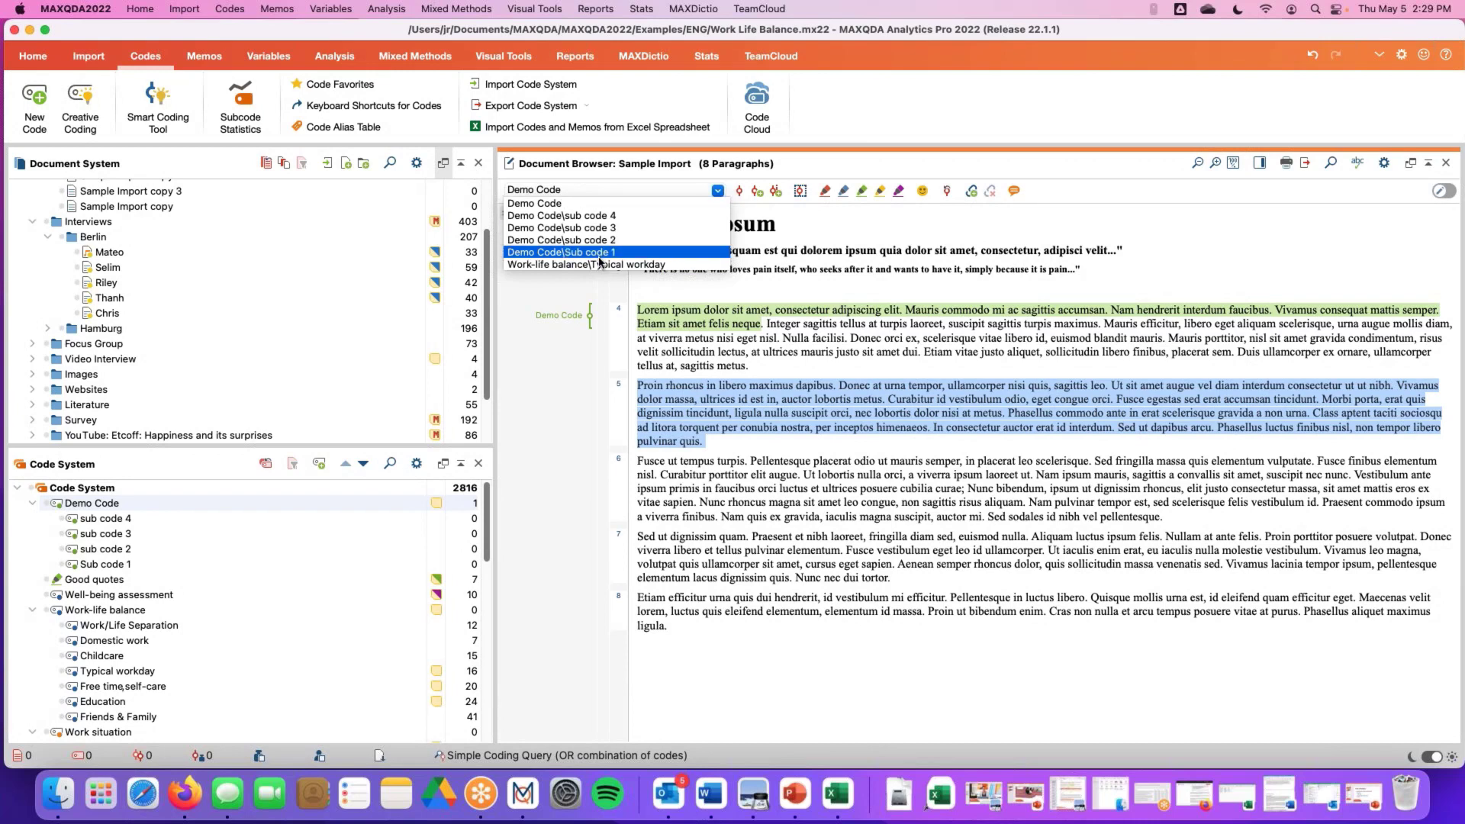
left_click(589, 204)
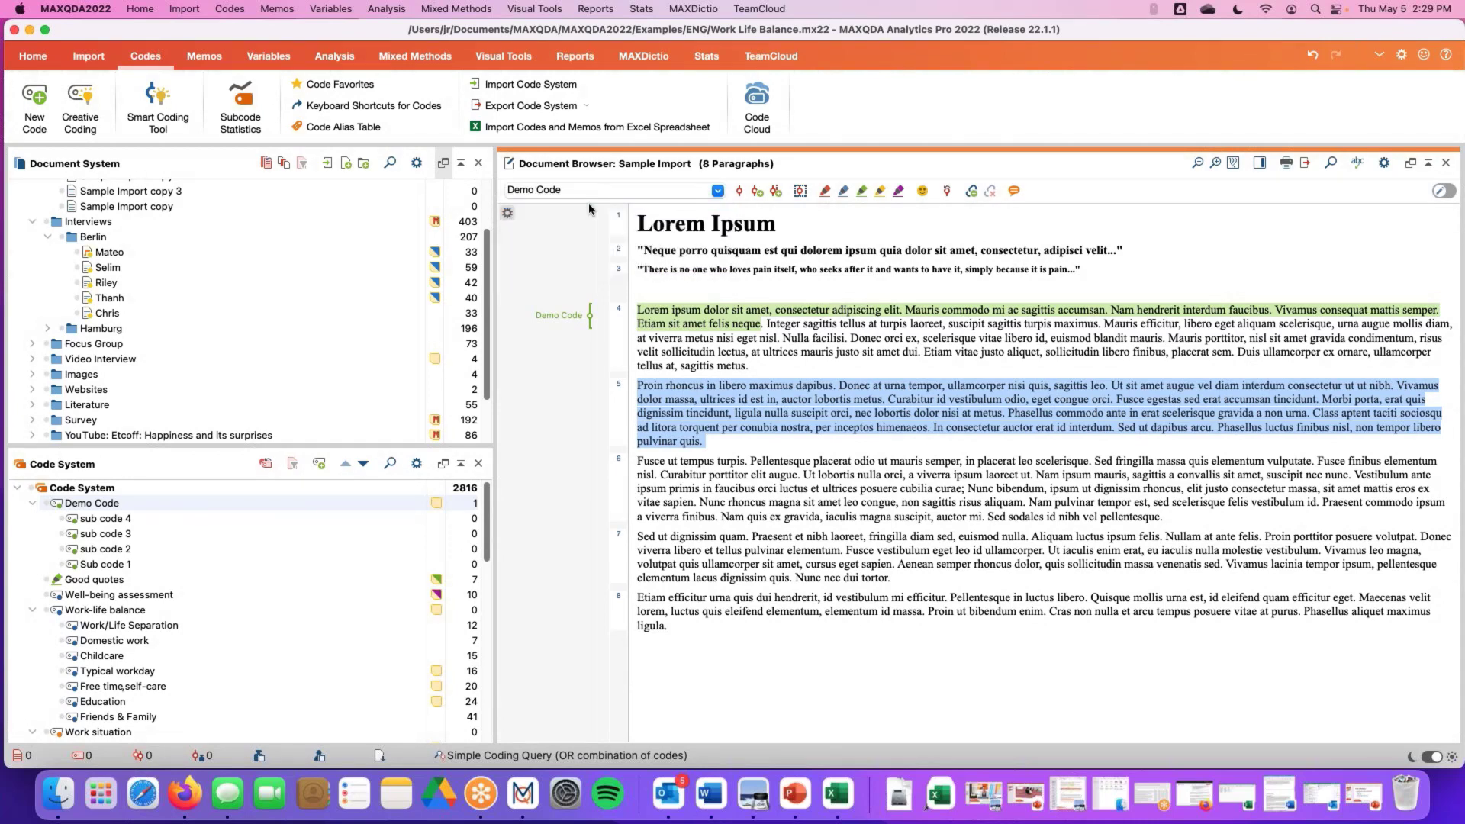
left_click(737, 192)
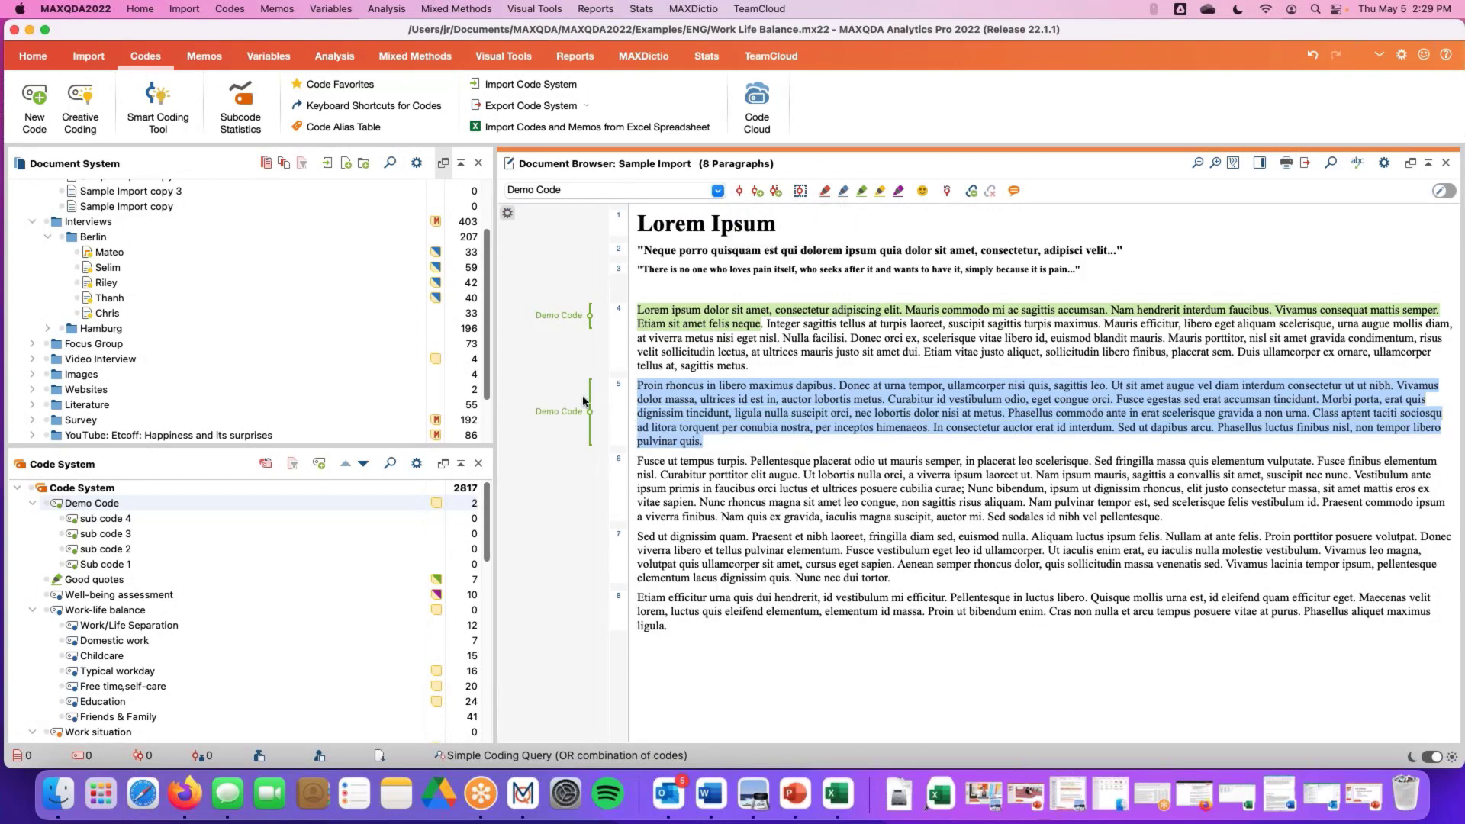
left_click(686, 452)
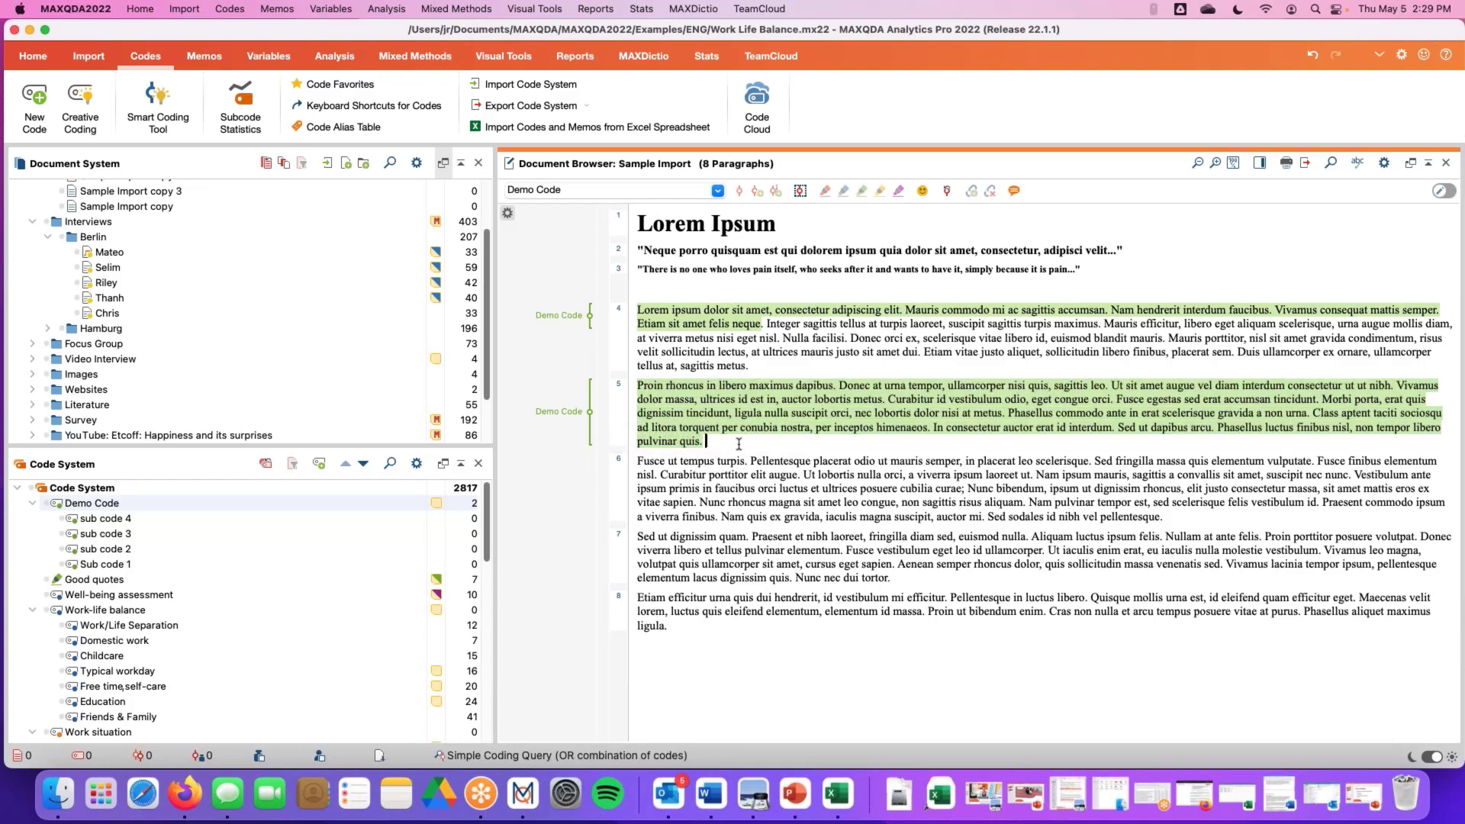
Select paragraph 6 and code it by dragging Demo Code onto the selection
left_click(619, 462)
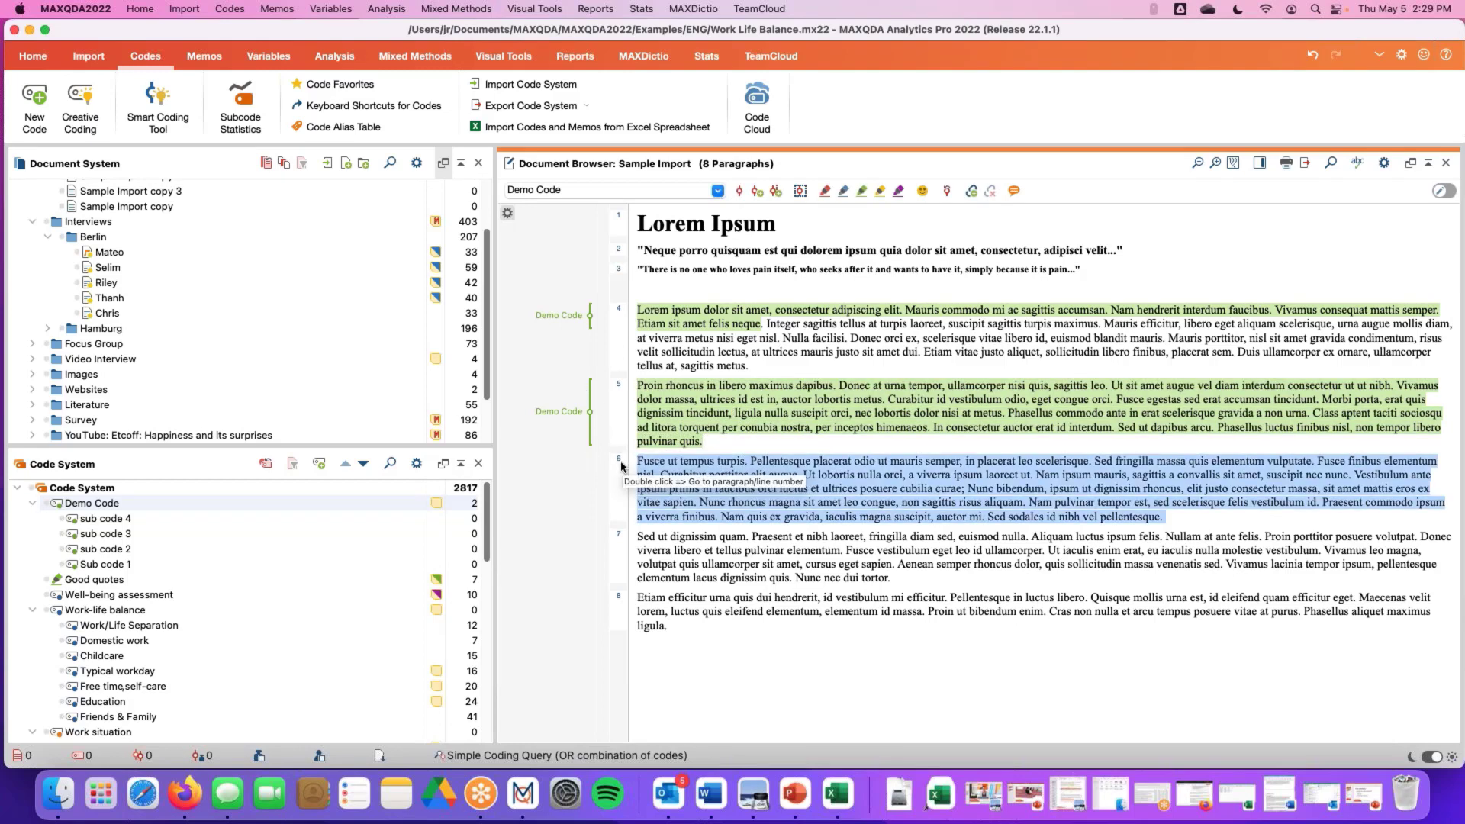
left_click(161, 505)
left_click_drag(161, 505, 649, 485)
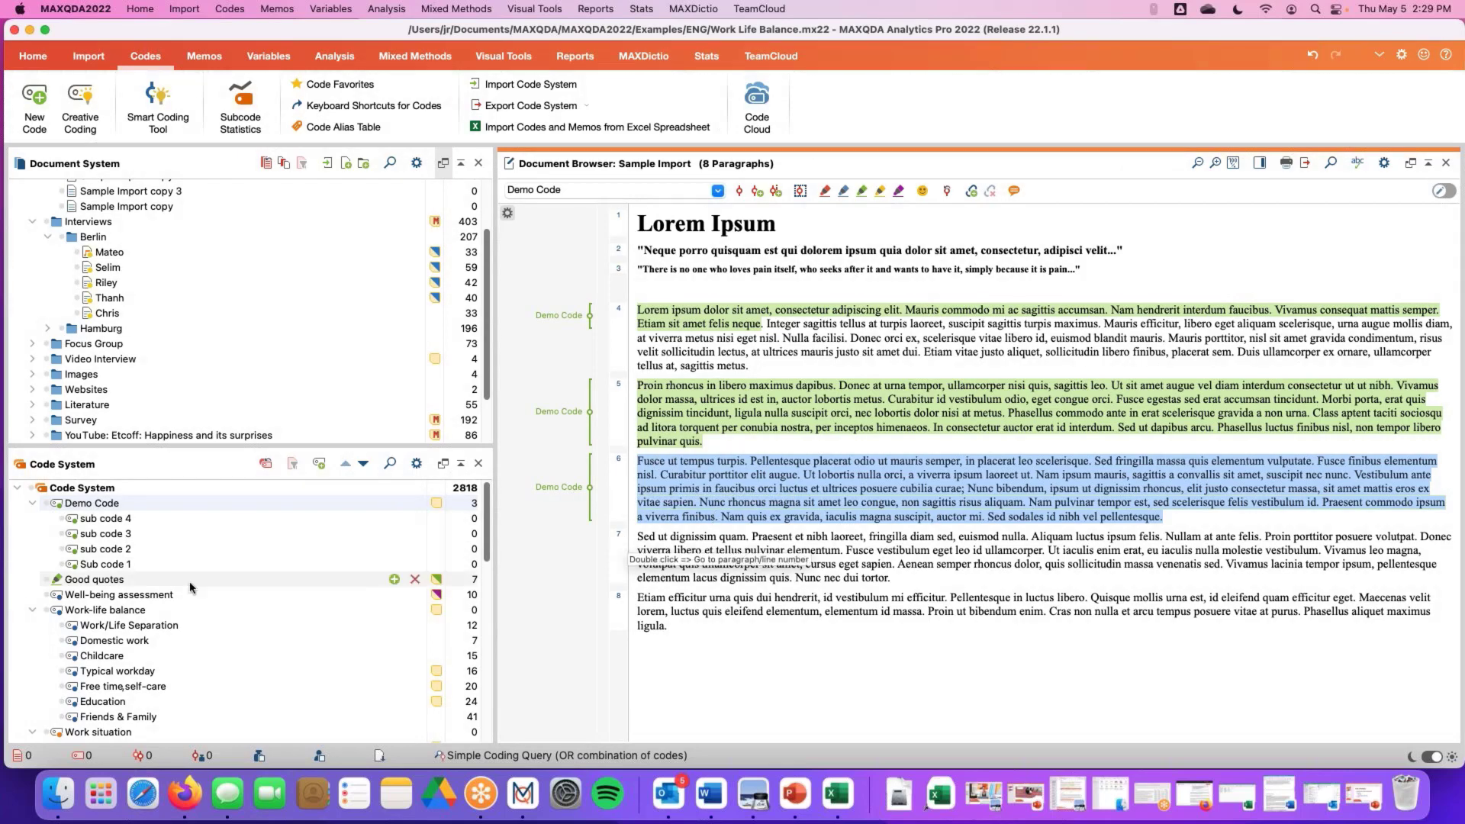
Assign the keyboard shortcut ⌘1 to Demo Code in its properties
right_click(104, 512)
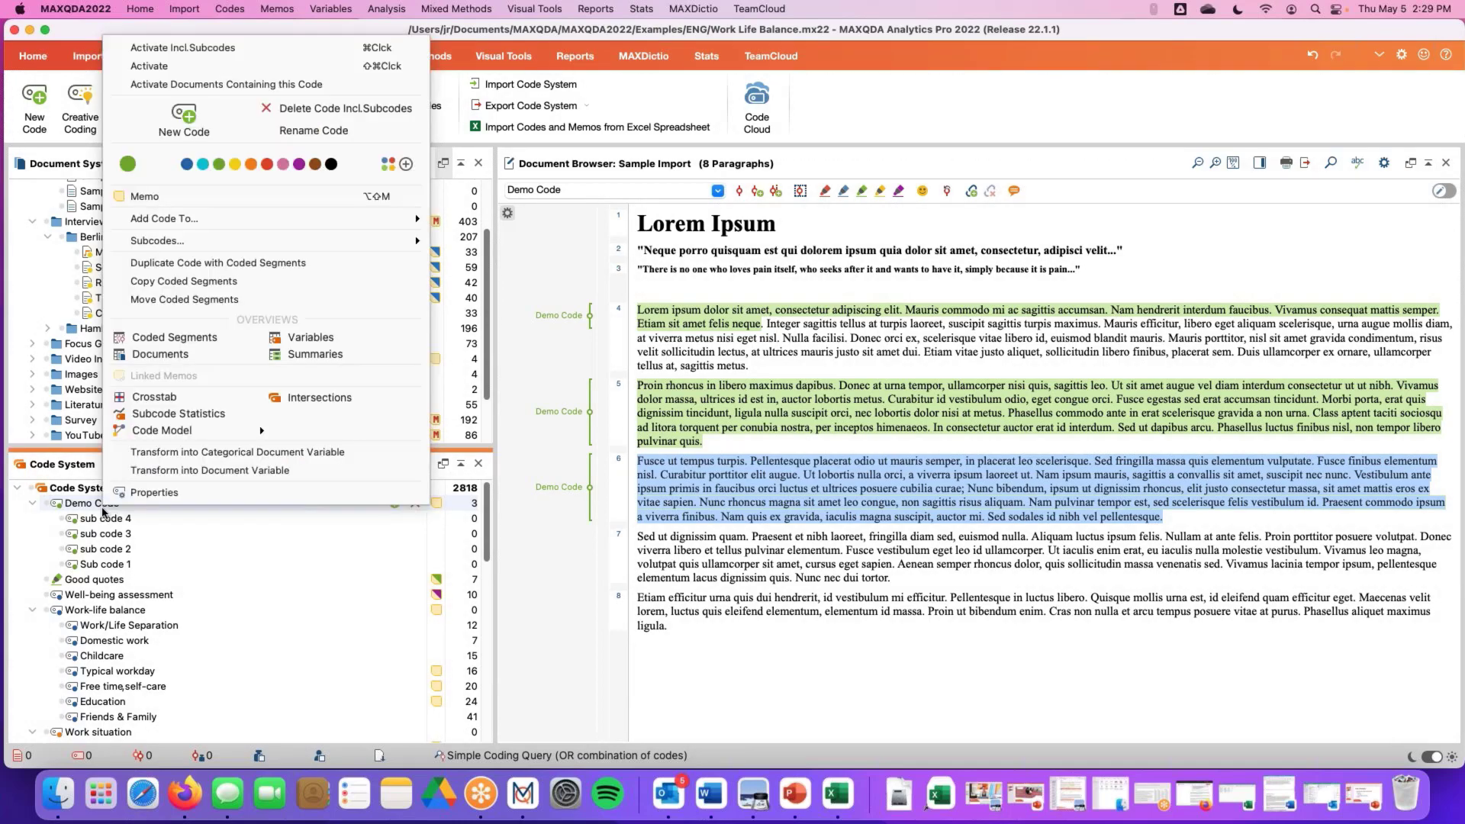
left_click(168, 491)
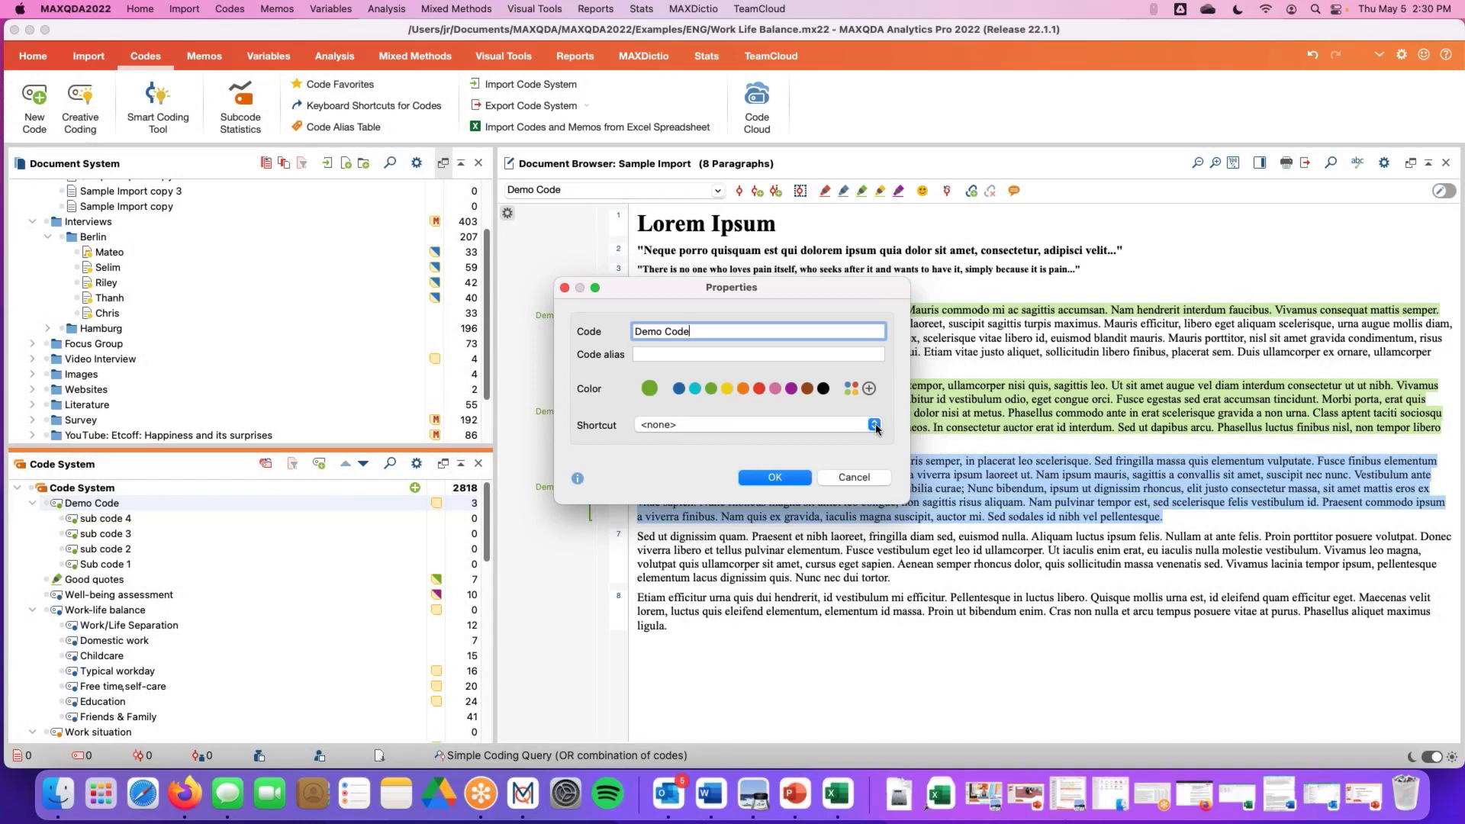
left_click(875, 426)
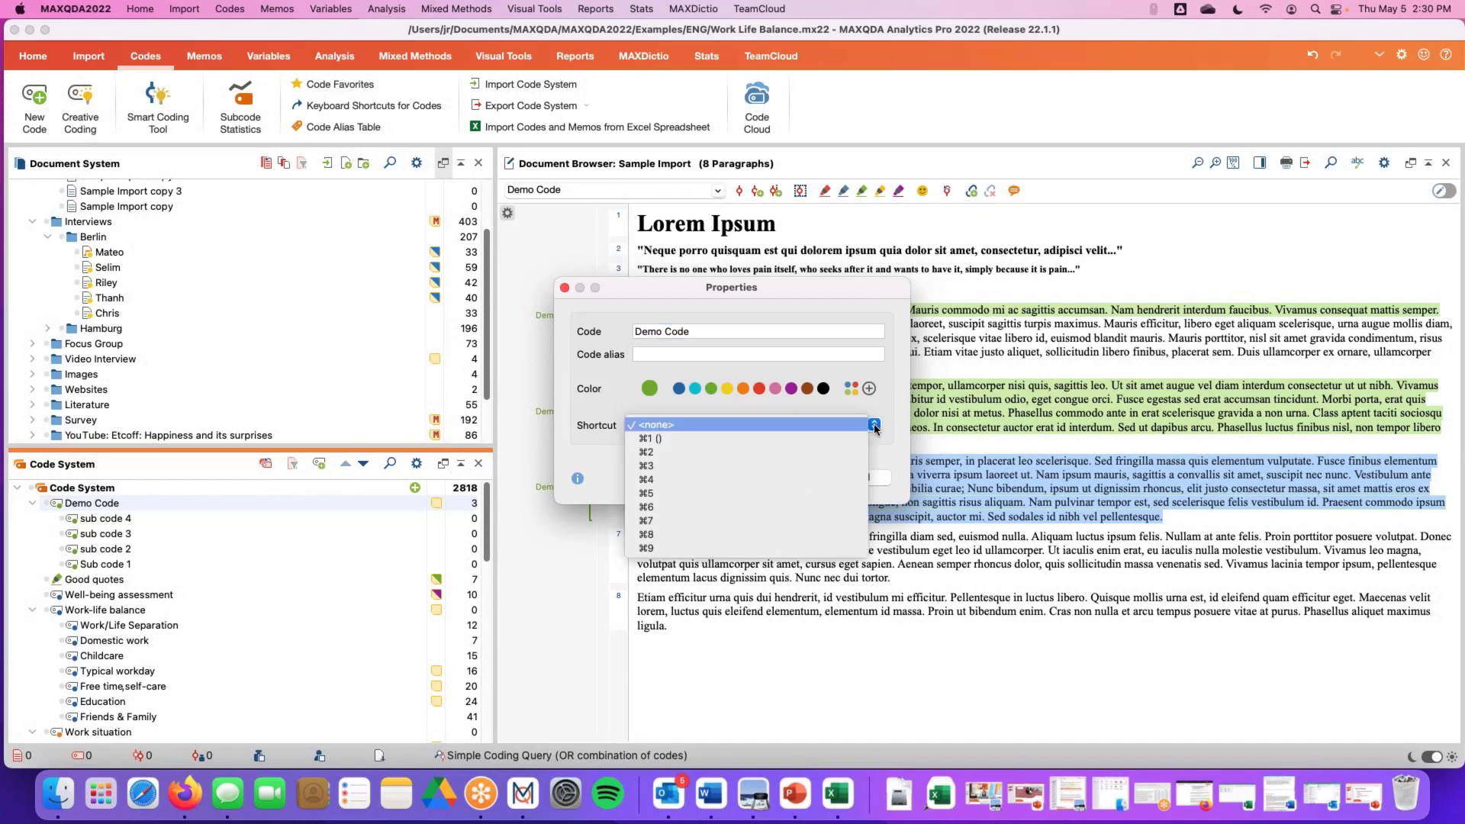
left_click(663, 440)
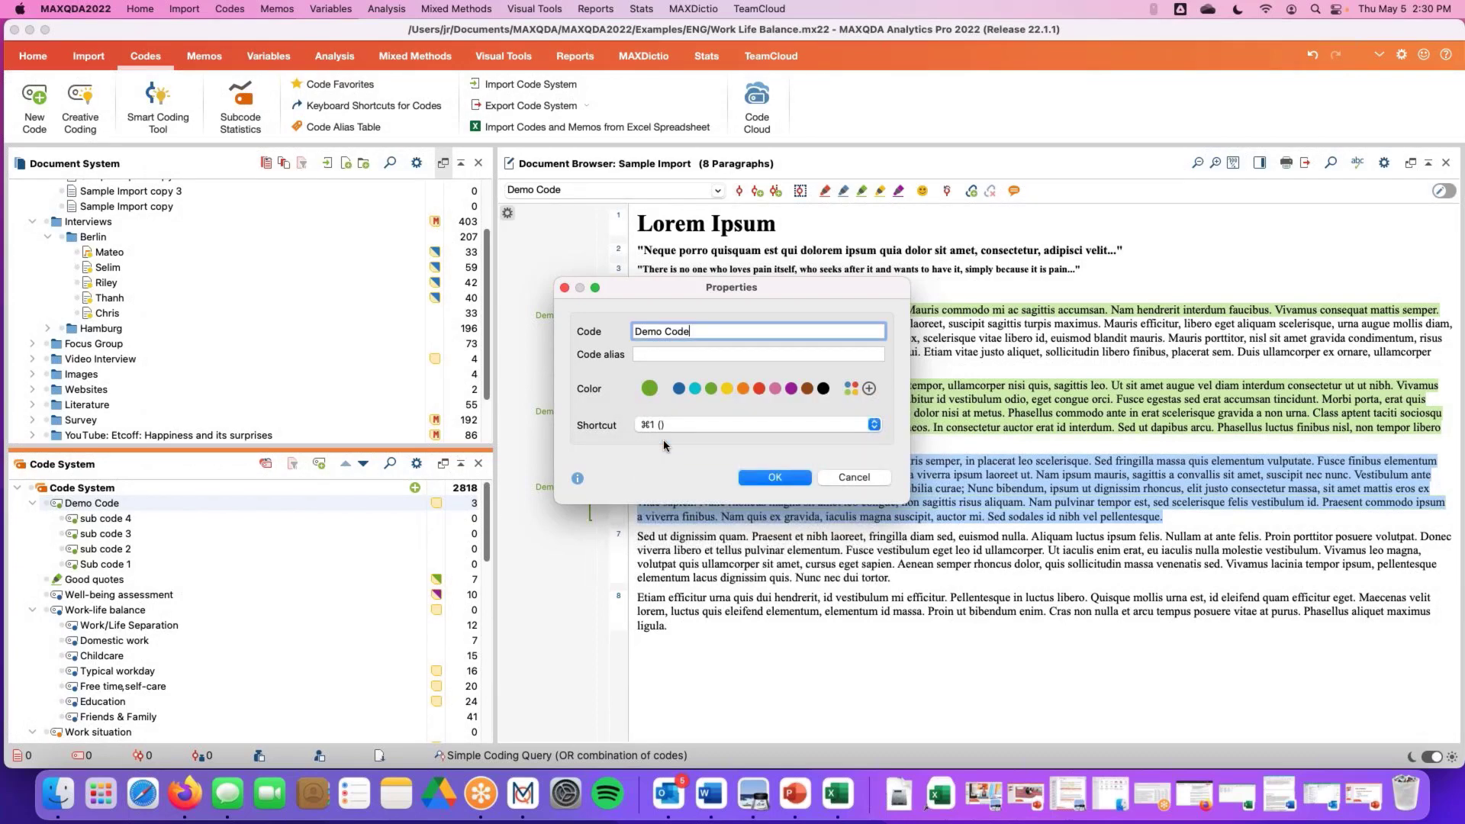
left_click(773, 477)
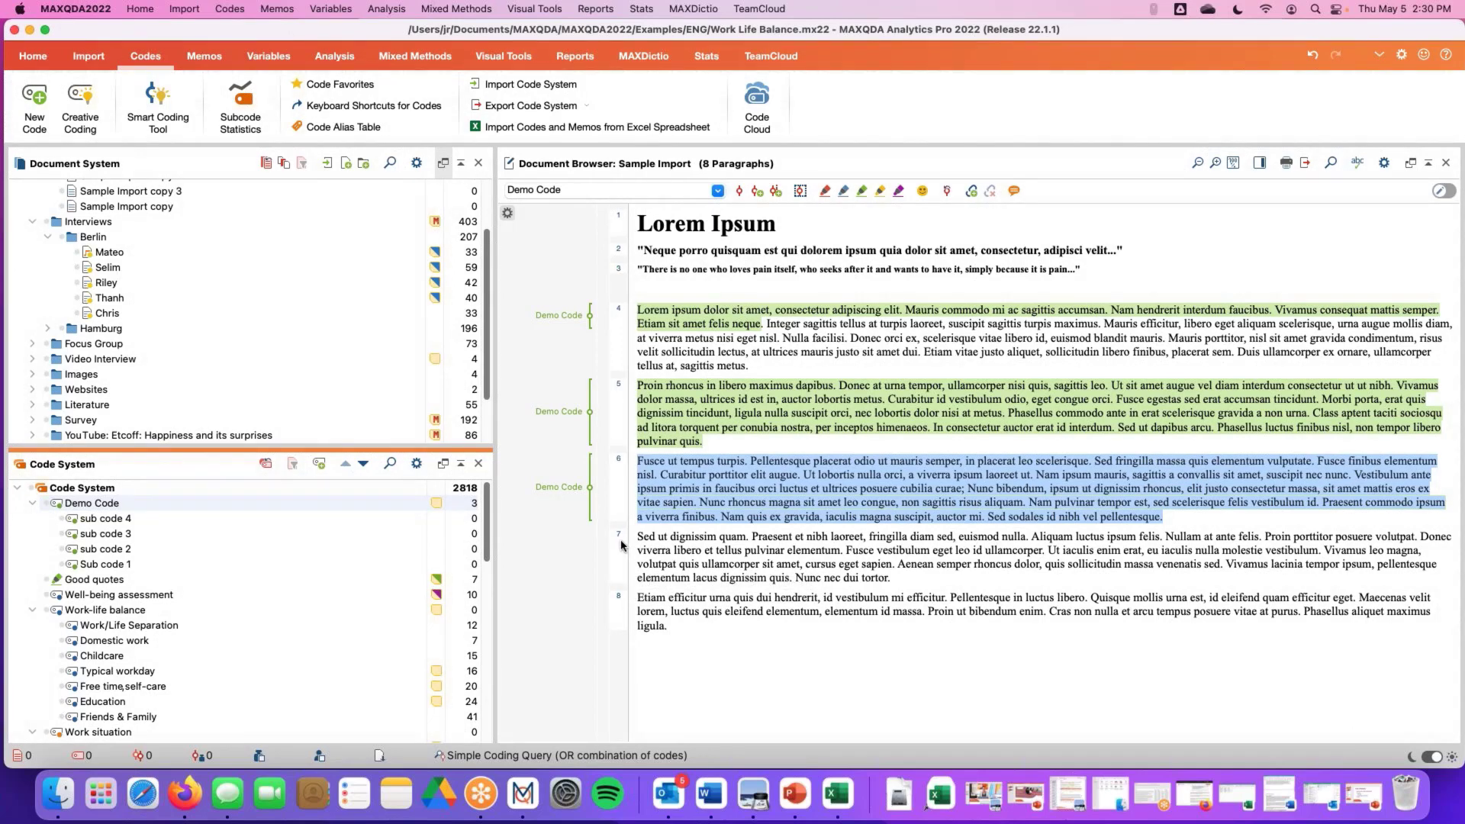
Select paragraph 7 and code it with Demo Code using its keyboard shortcut
left_click(618, 538)
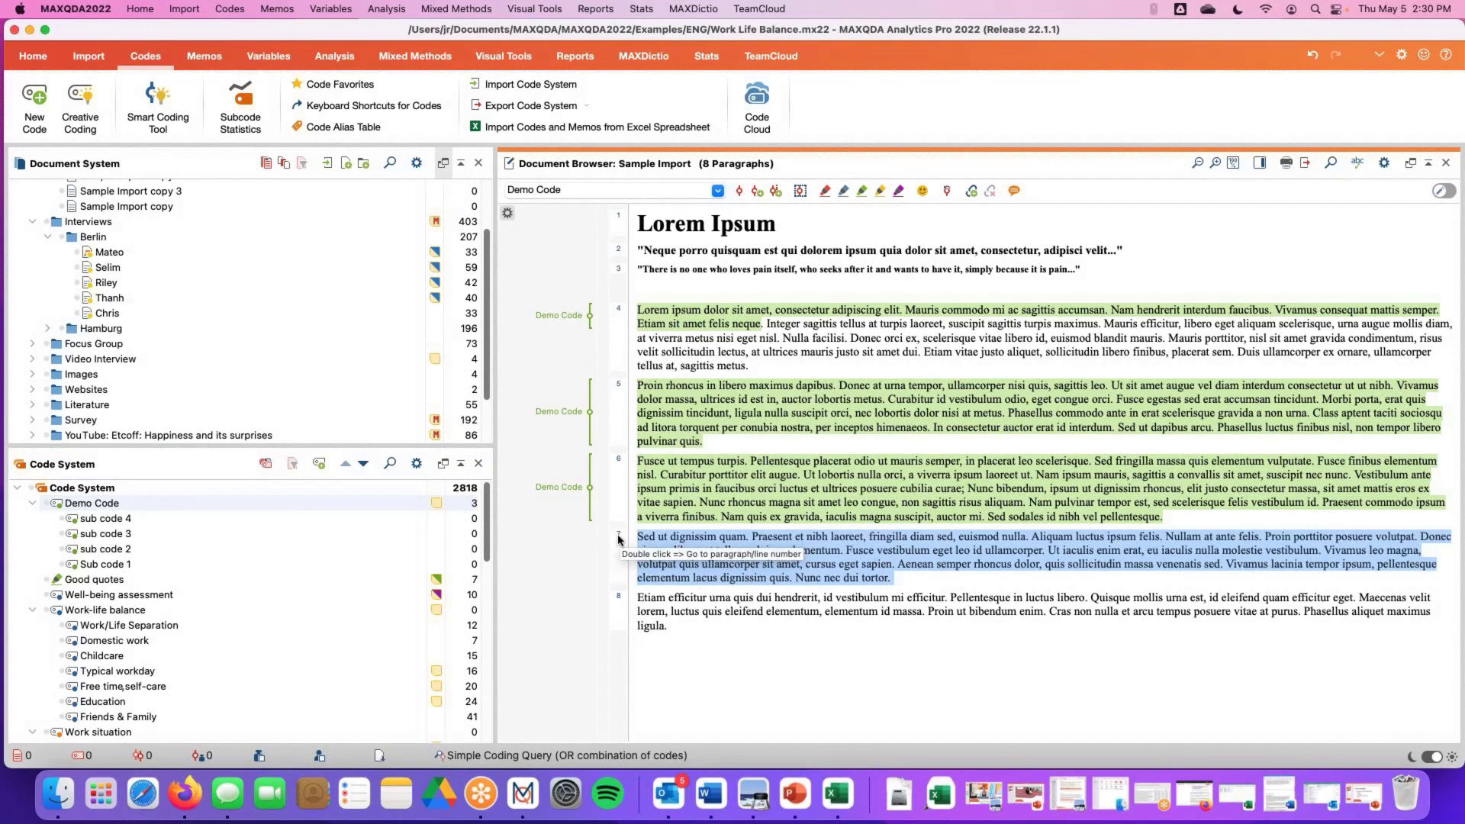
key("super+w")
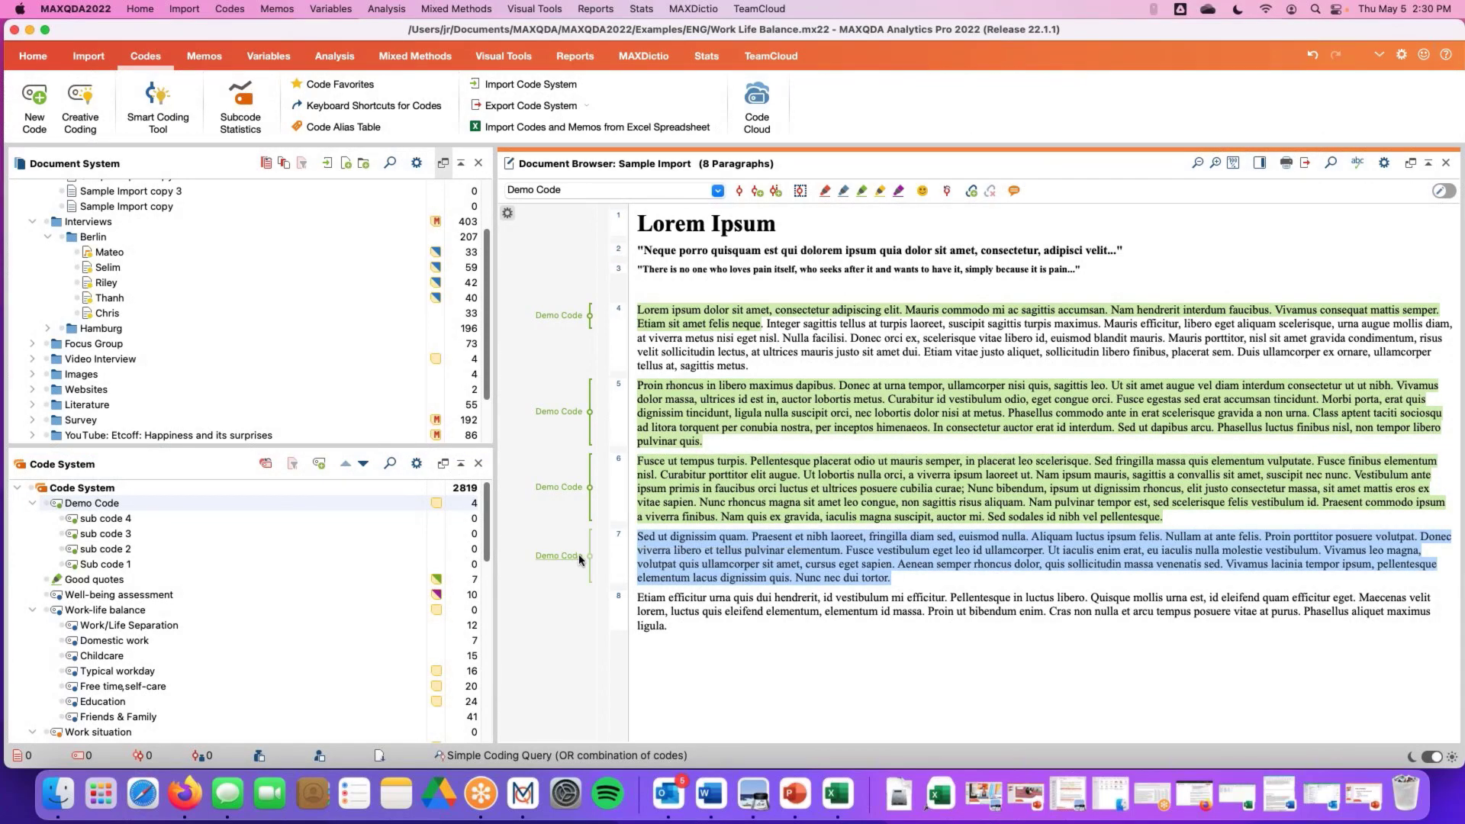
Open the Code Favorites window and remove all three favorite codes from it
mouse_move(578, 555)
left_click(327, 90)
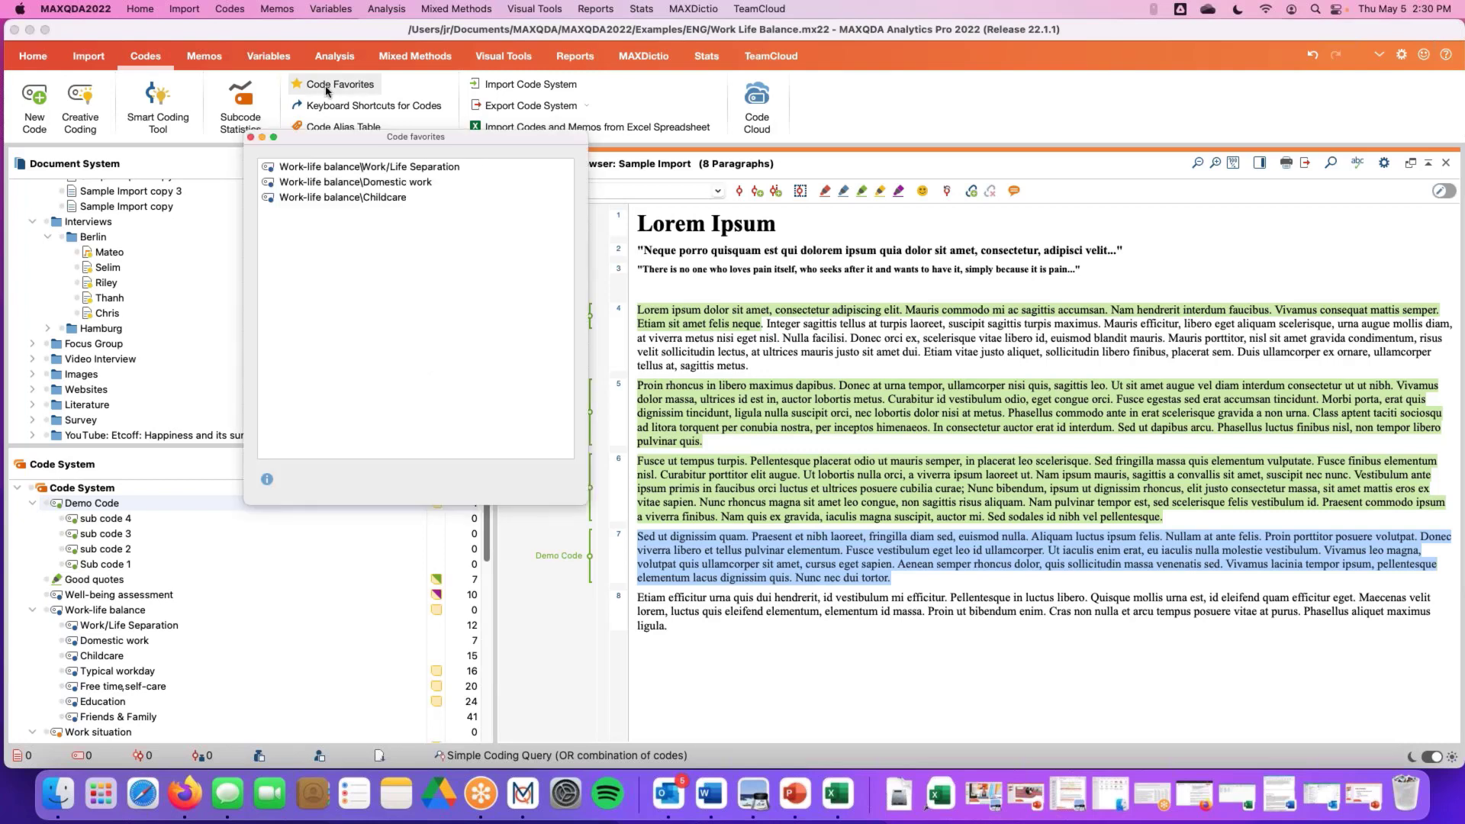
mouse_move(367, 135)
left_mouse_down()
mouse_move(327, 70)
mouse_move(377, 133)
left_mouse_up()
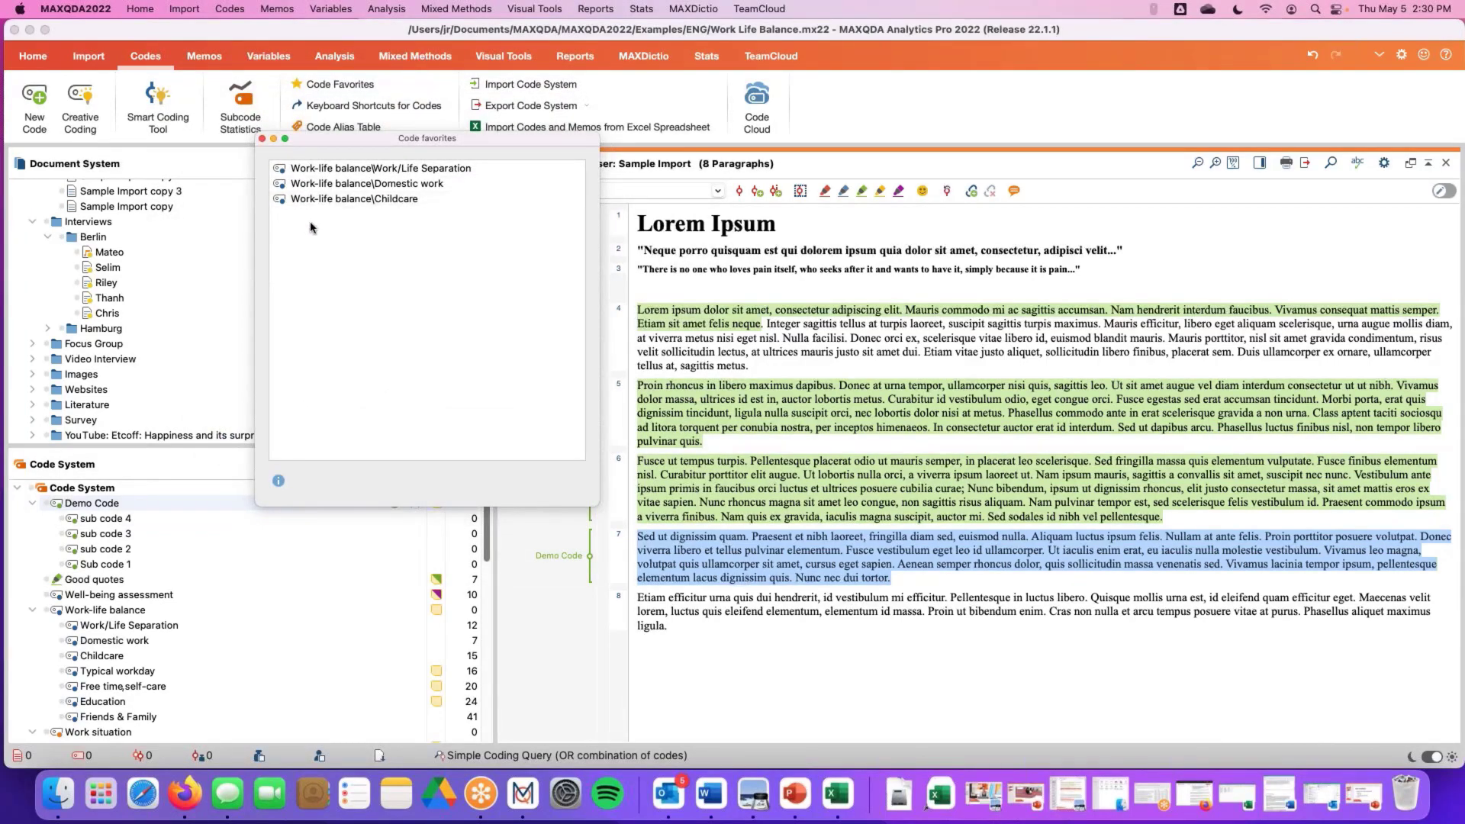
mouse_move(390, 199)
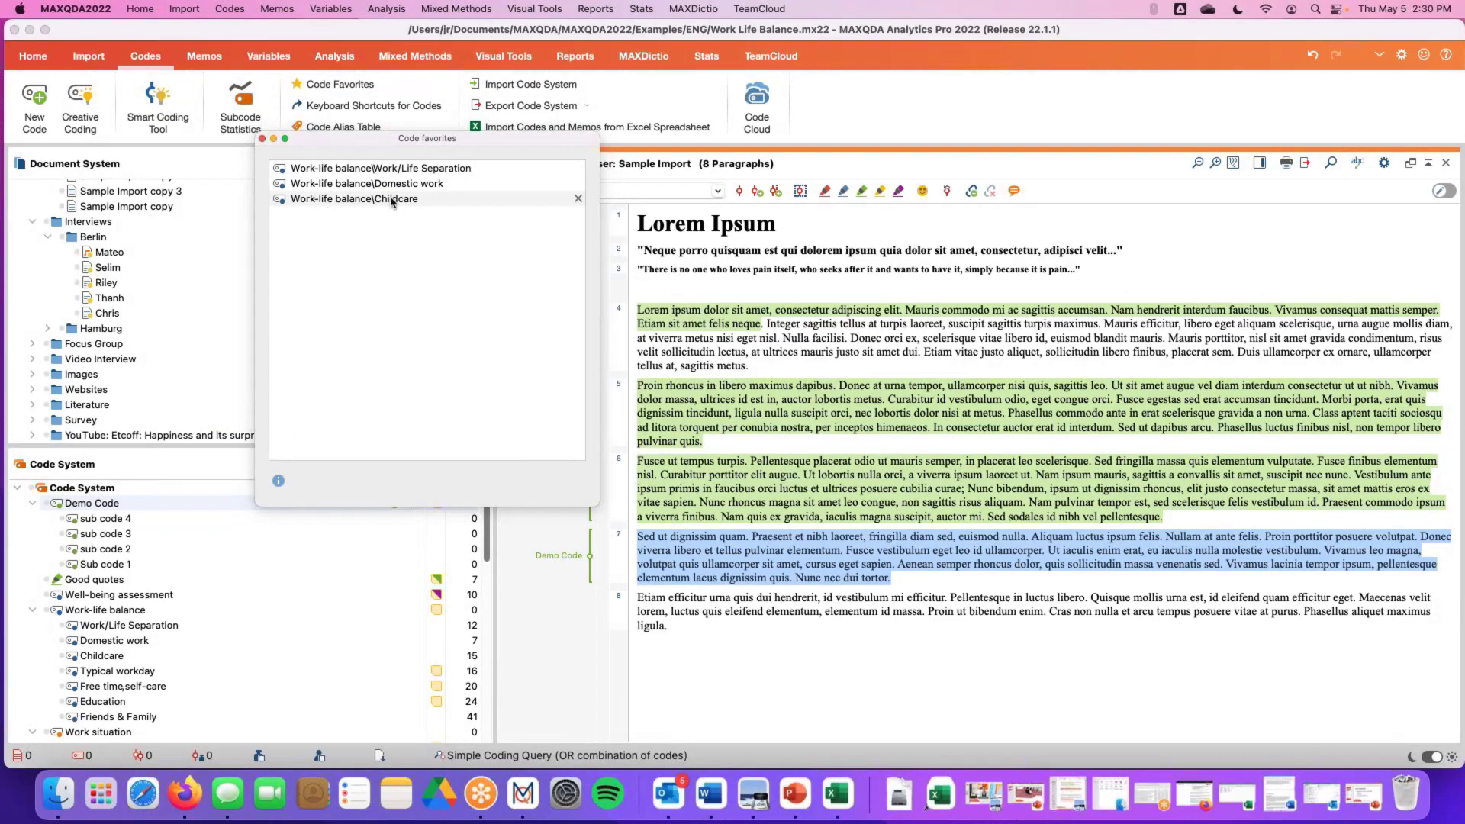
left_click(578, 198)
left_click(578, 183)
left_click(579, 168)
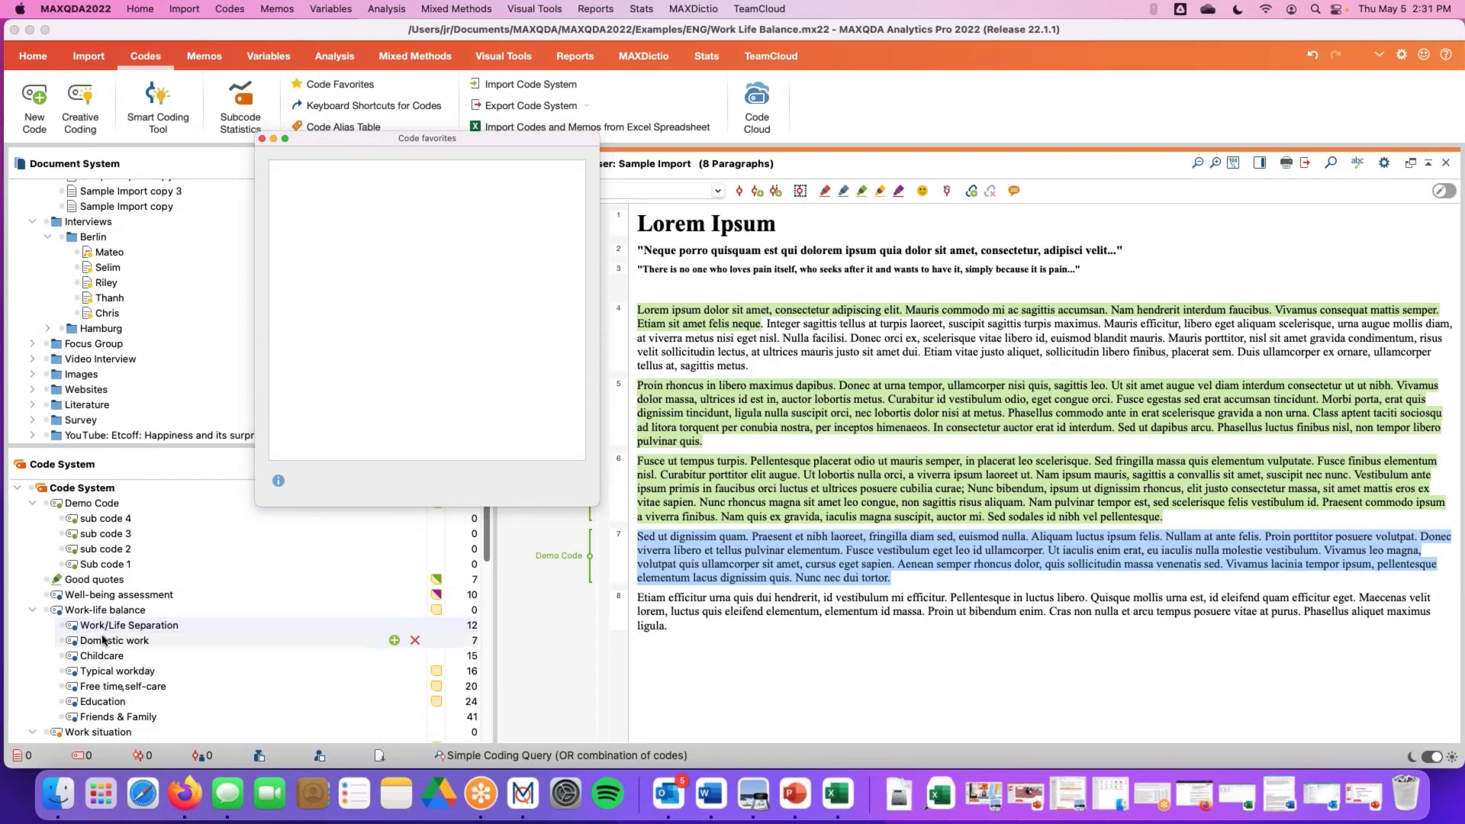
Add the Domestic work and Childcare subcodes of Work-life balance to the Code Favorites window
left_click_drag(103, 640, 321, 305)
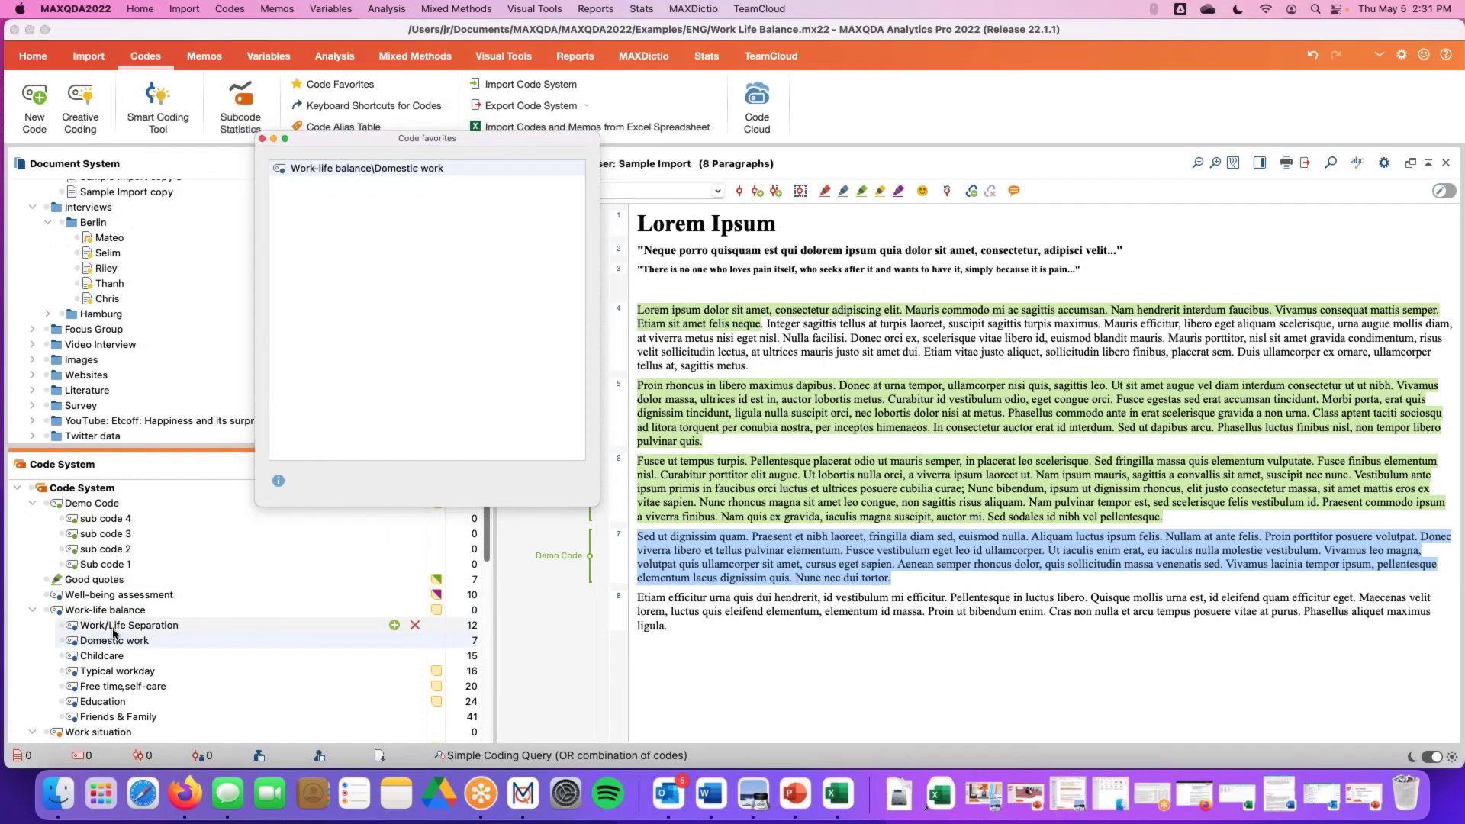
left_click_drag(113, 655, 353, 335)
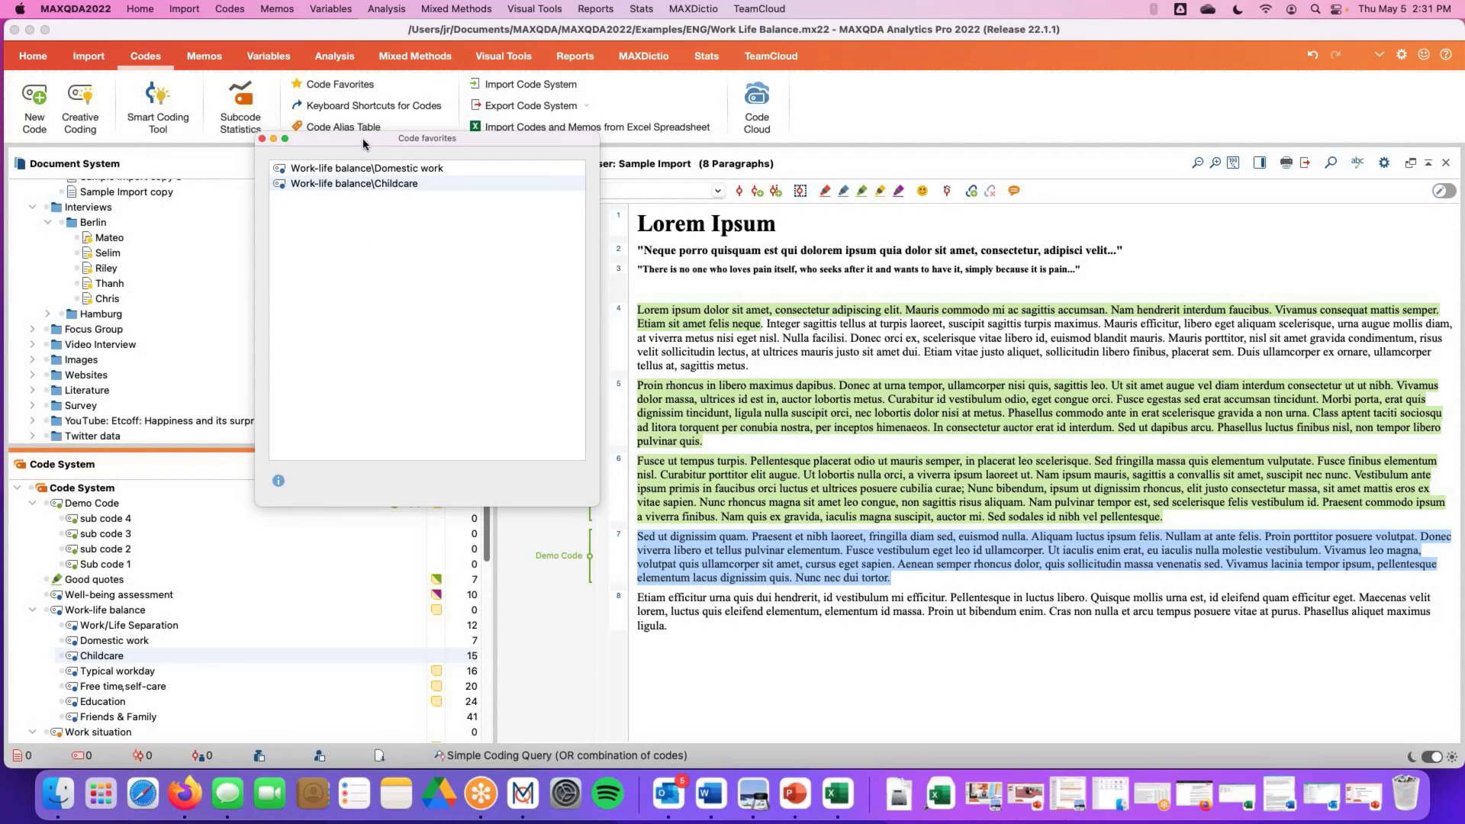
Select paragraph 8 and code it with Domestic work from the Code Favorites window, then close that window
left_click_drag(363, 139, 357, 116)
scroll(137, 562, "down", 10)
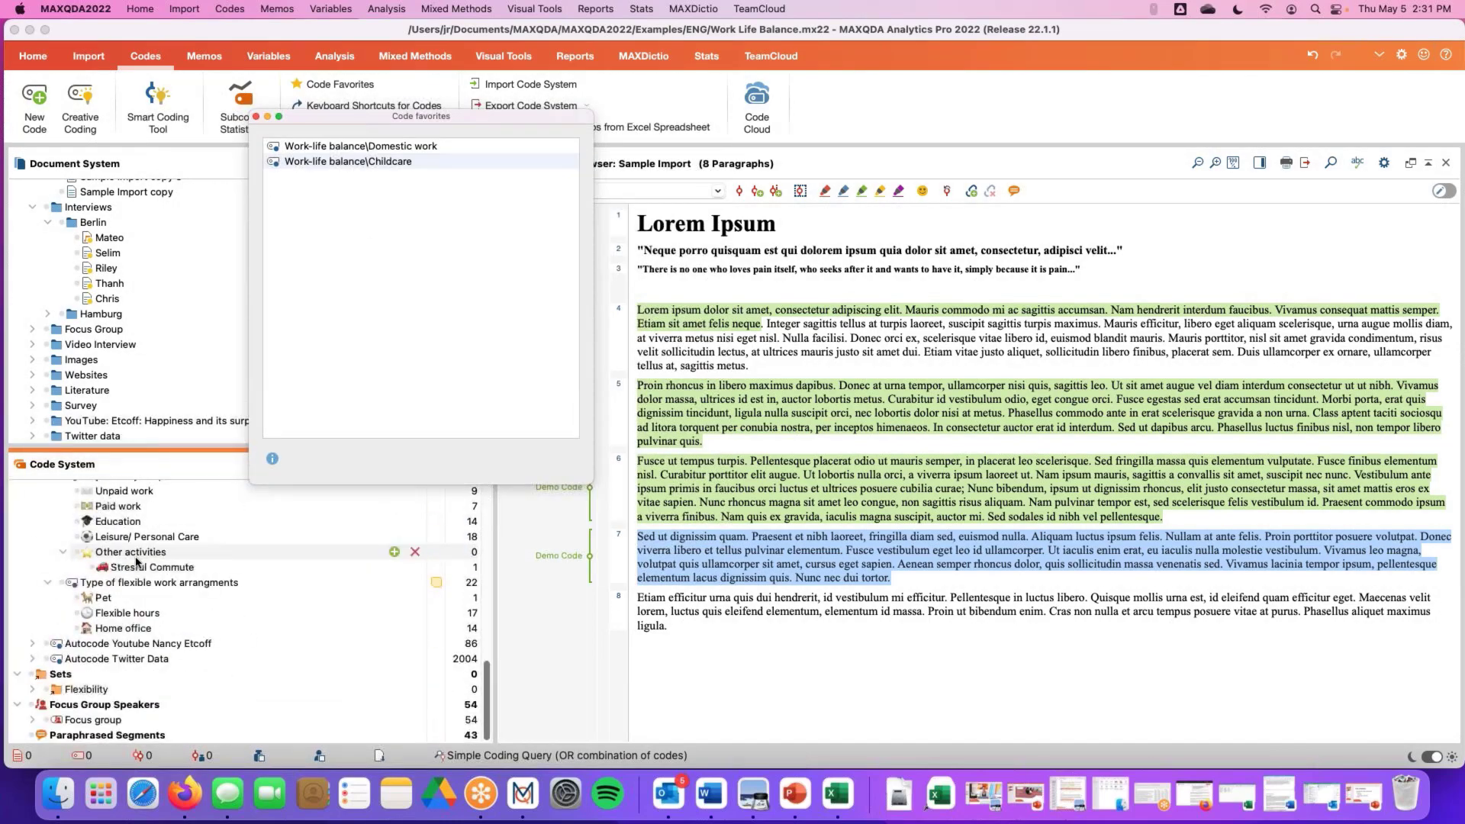
scroll(137, 562, "up", 15)
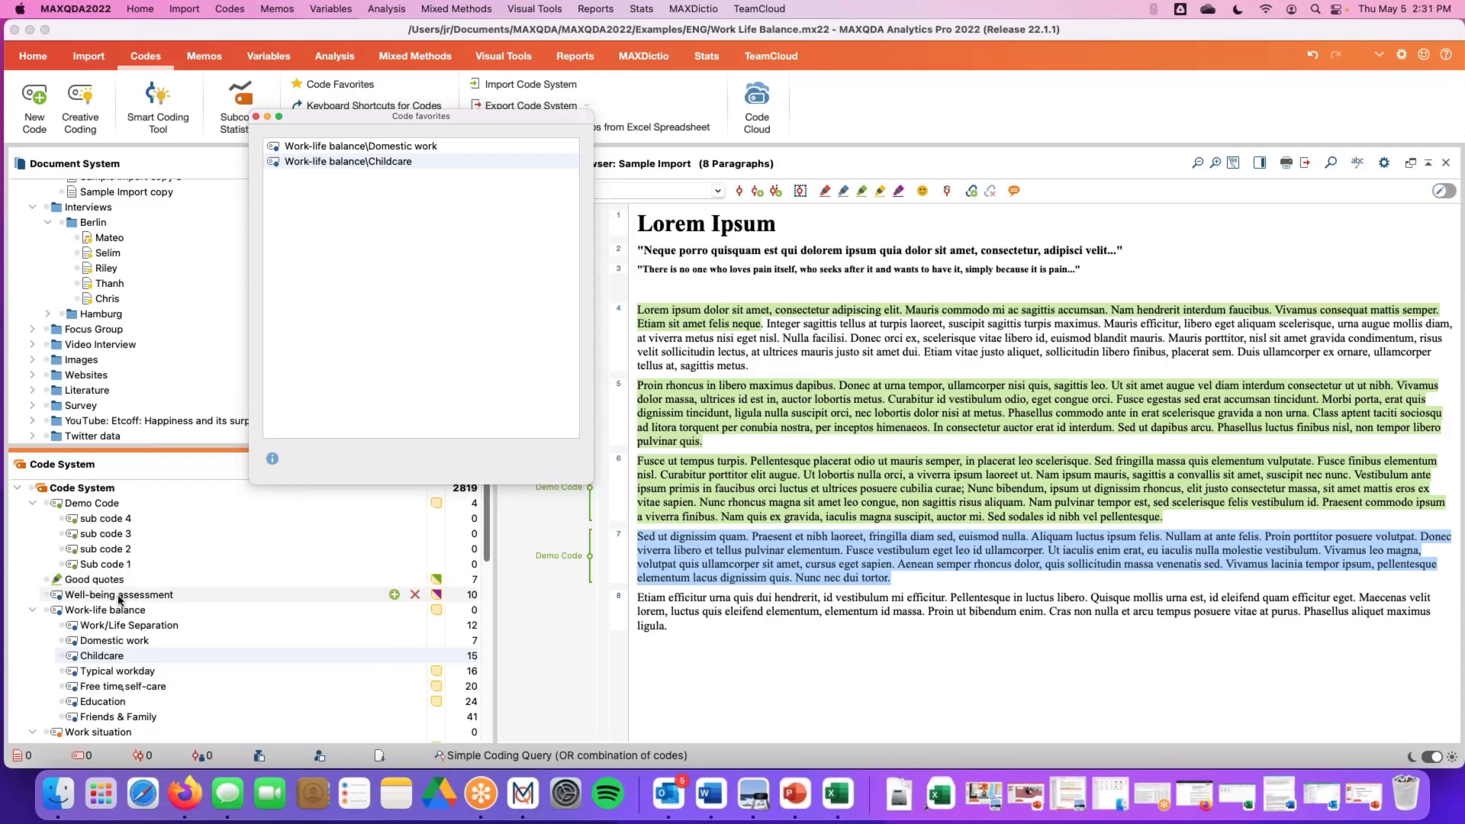
left_click(618, 599)
scroll(118, 569, "down", 10)
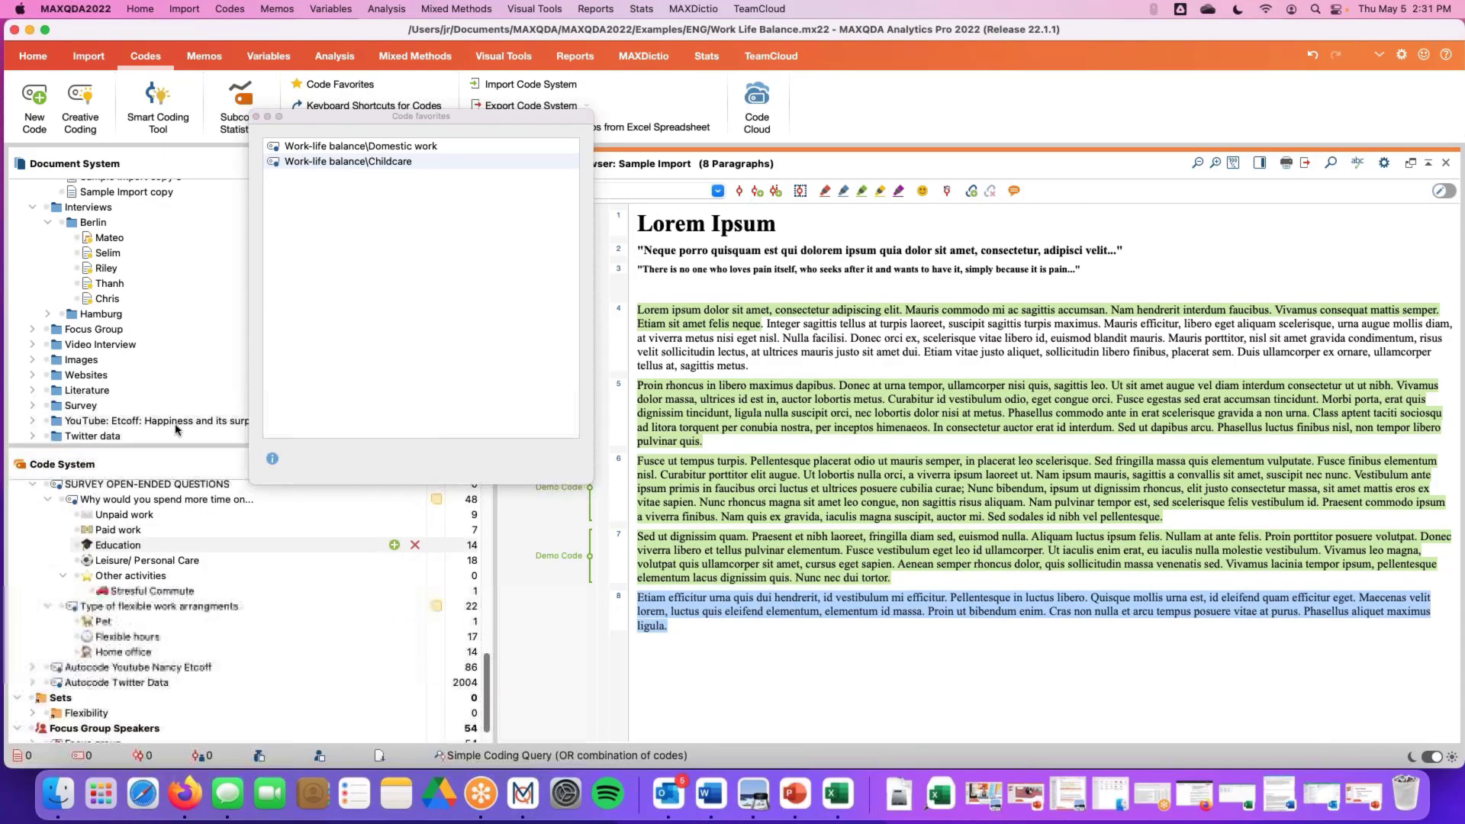
scroll(152, 595, "up", 10)
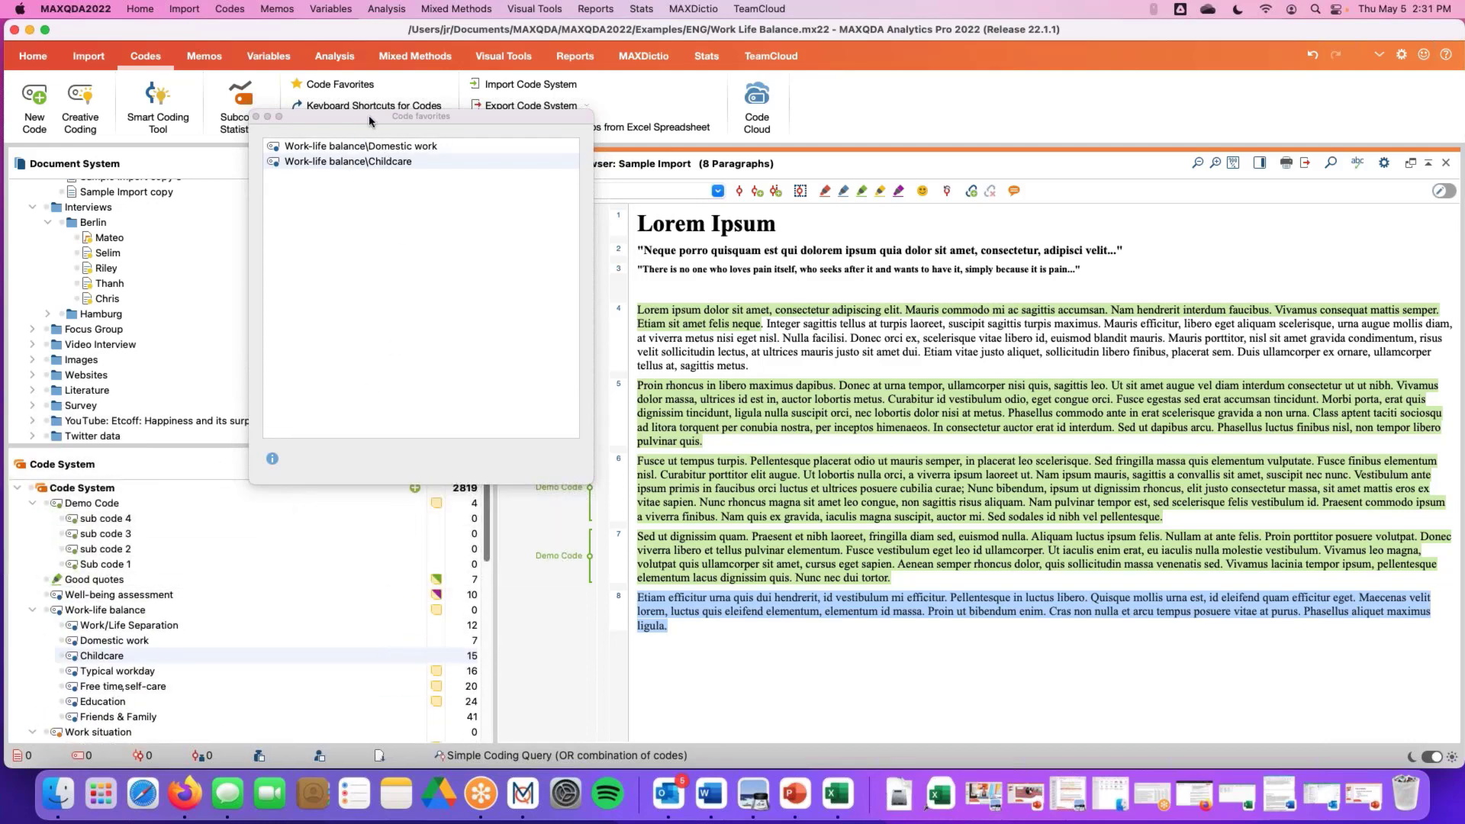
left_click_drag(368, 123, 385, 270)
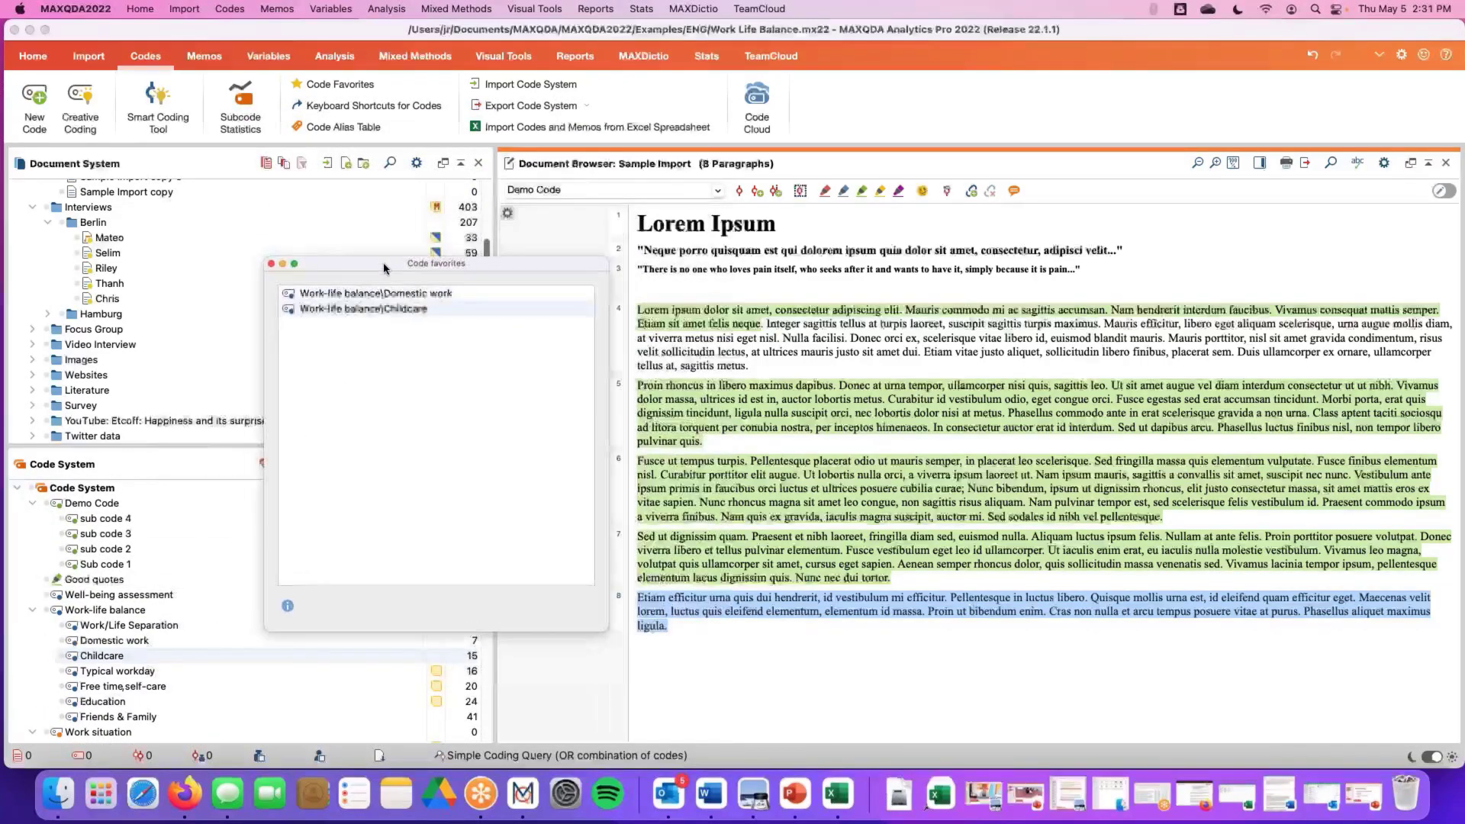
left_click(364, 296)
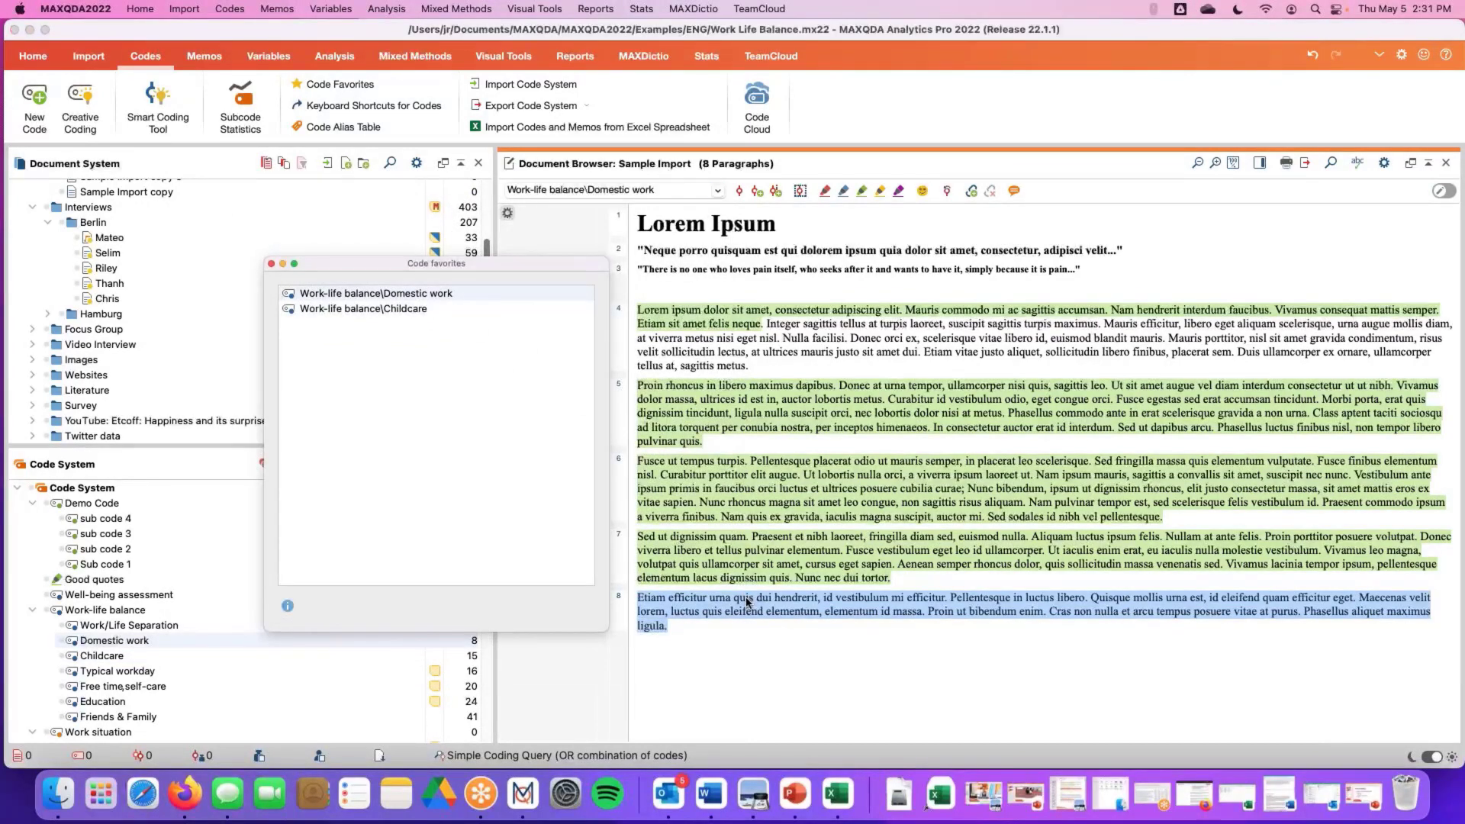
left_click_drag(473, 266, 357, 190)
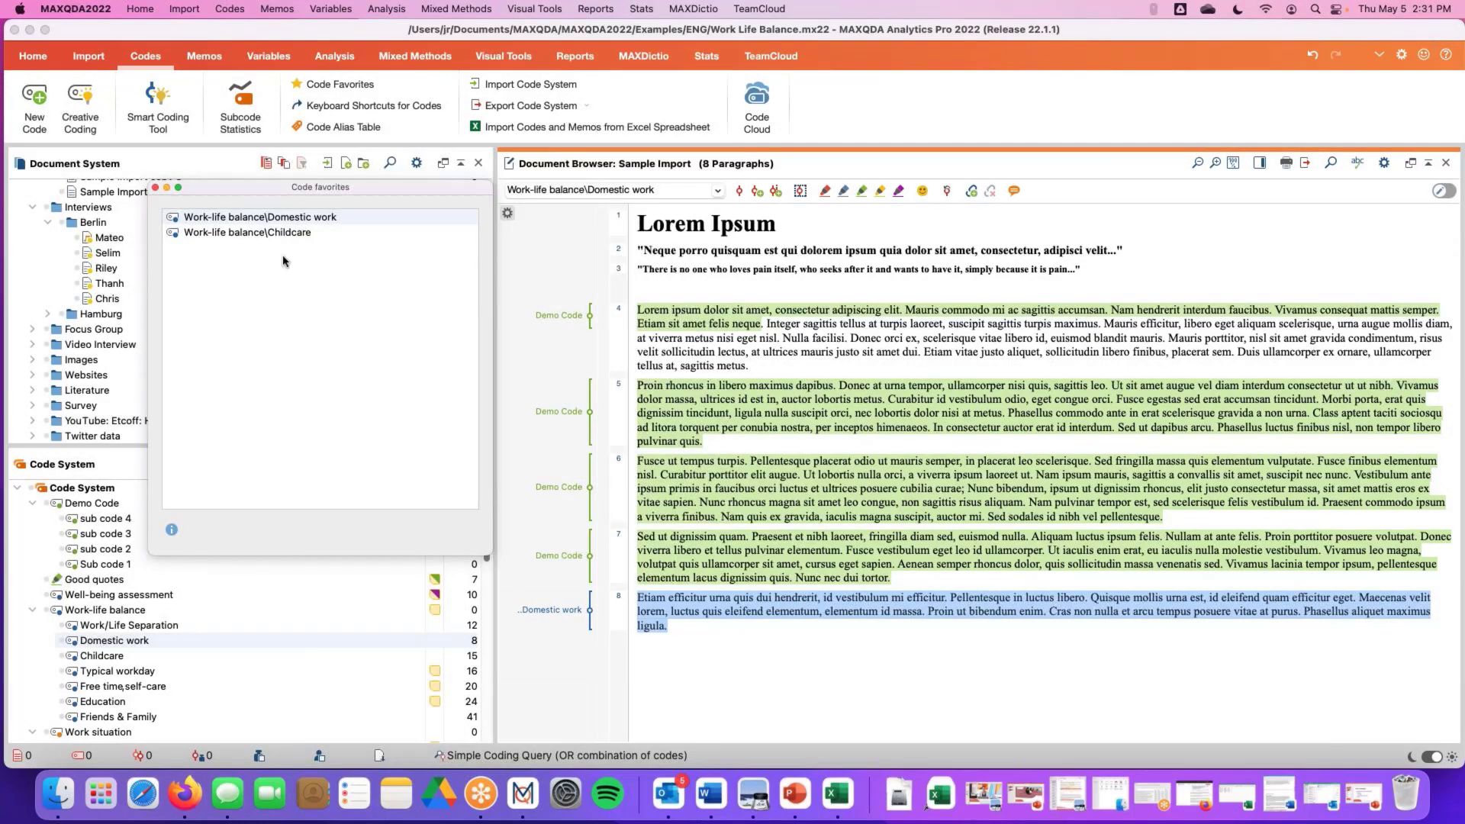
left_click(156, 188)
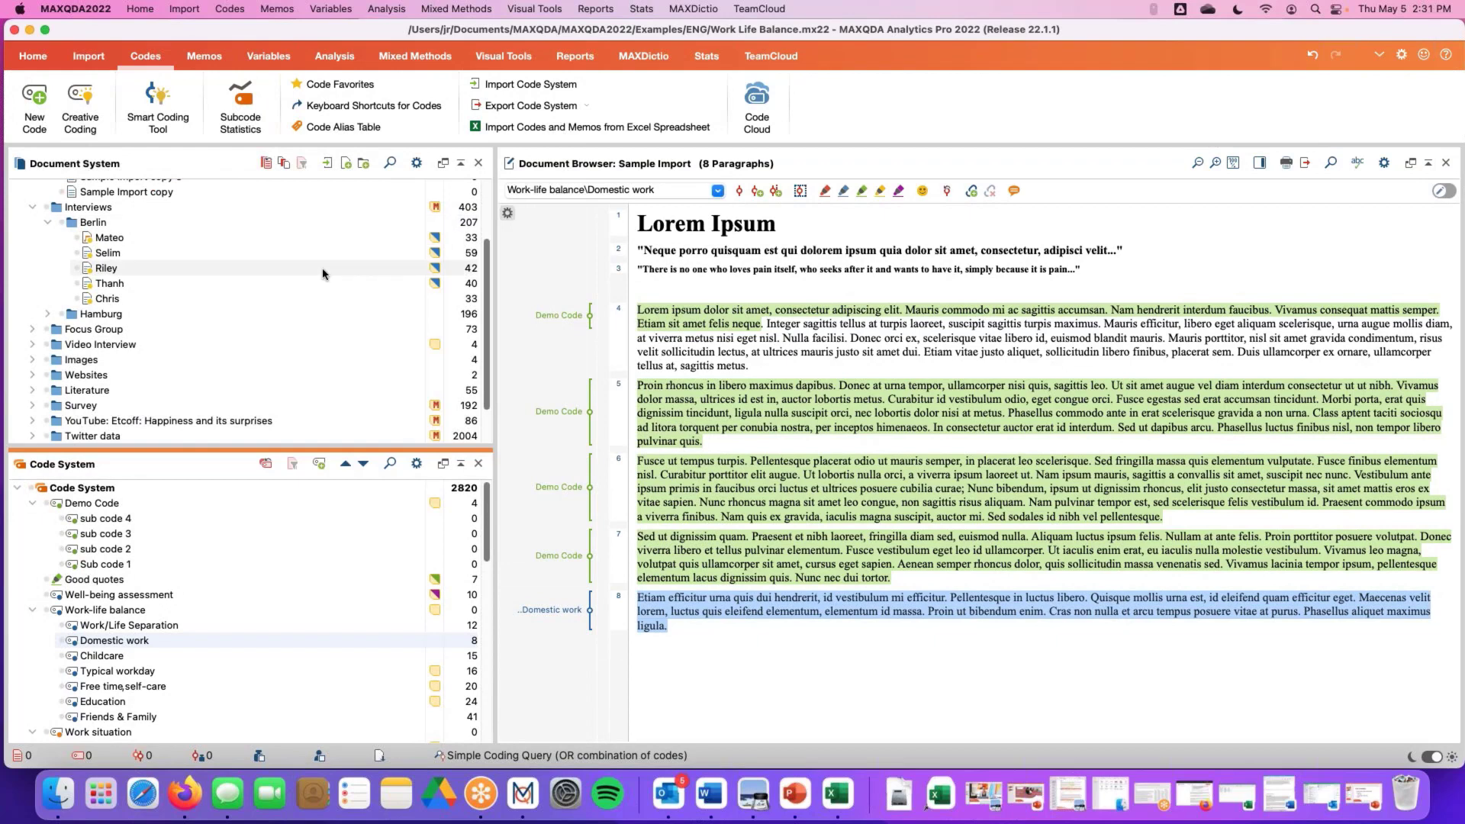
Open the project memo attached to the Documents root in the Memos ribbon
mouse_move(323, 274)
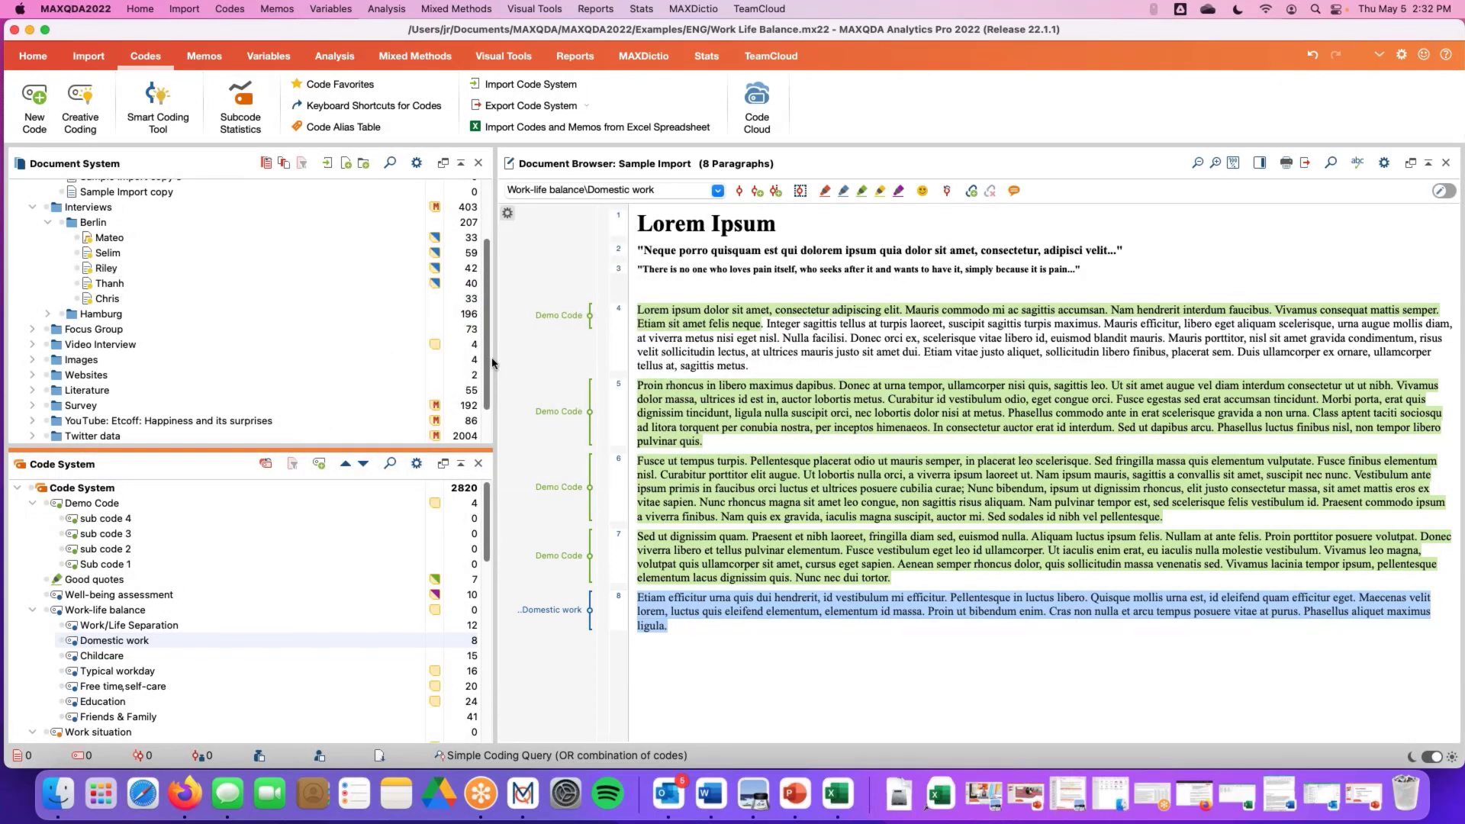
left_click_drag(492, 363, 492, 305)
left_click(204, 58)
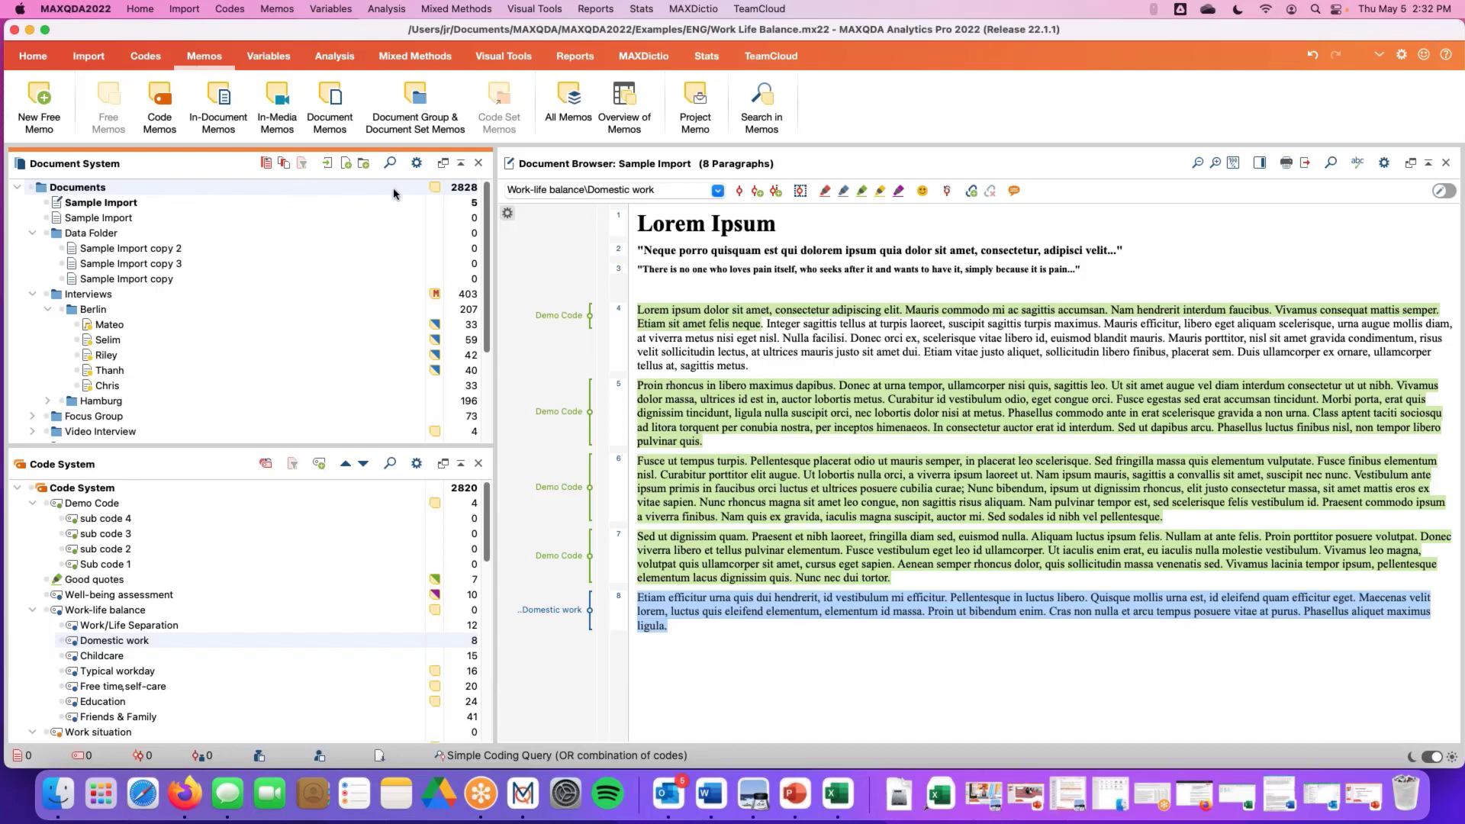
mouse_move(436, 191)
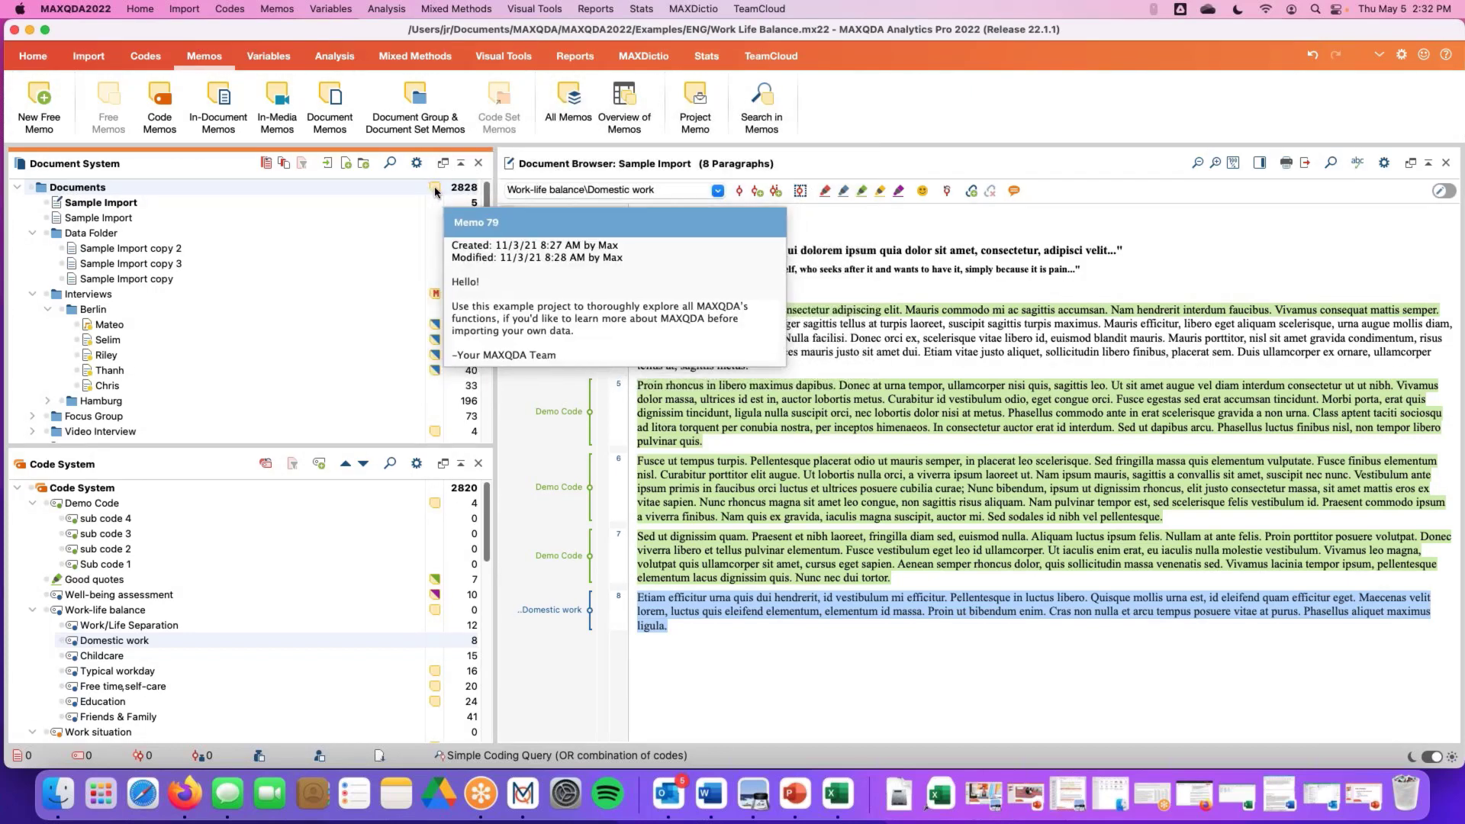
double_click(433, 188)
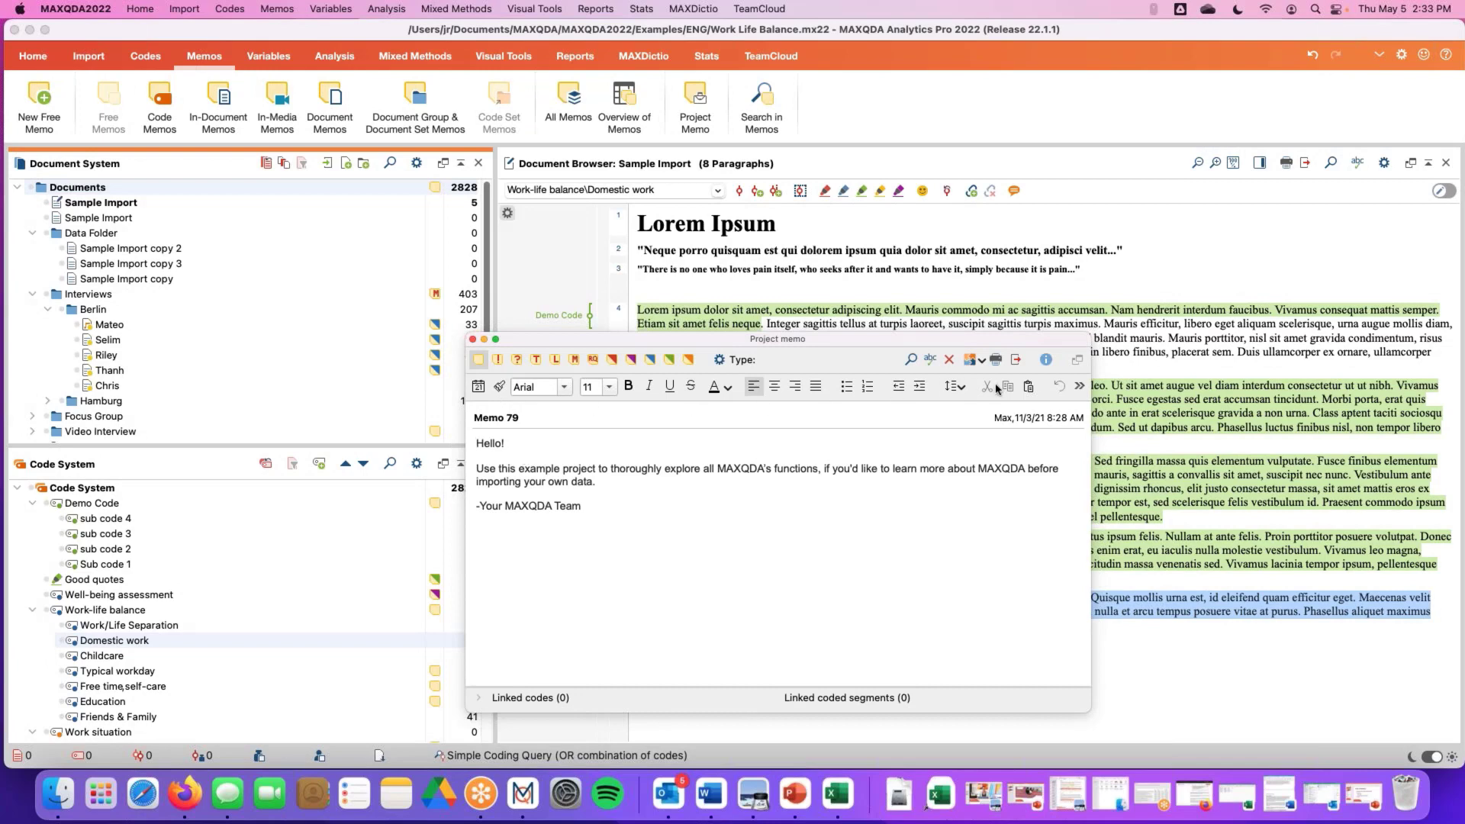
Insert the current date and time at the end of the project memo and select that line
left_click(593, 511)
left_click(478, 386)
left_click_drag(479, 519, 582, 520)
left_click(582, 520)
Browse the memo's font and text colour options without applying any, then close the project memo
left_click(562, 388)
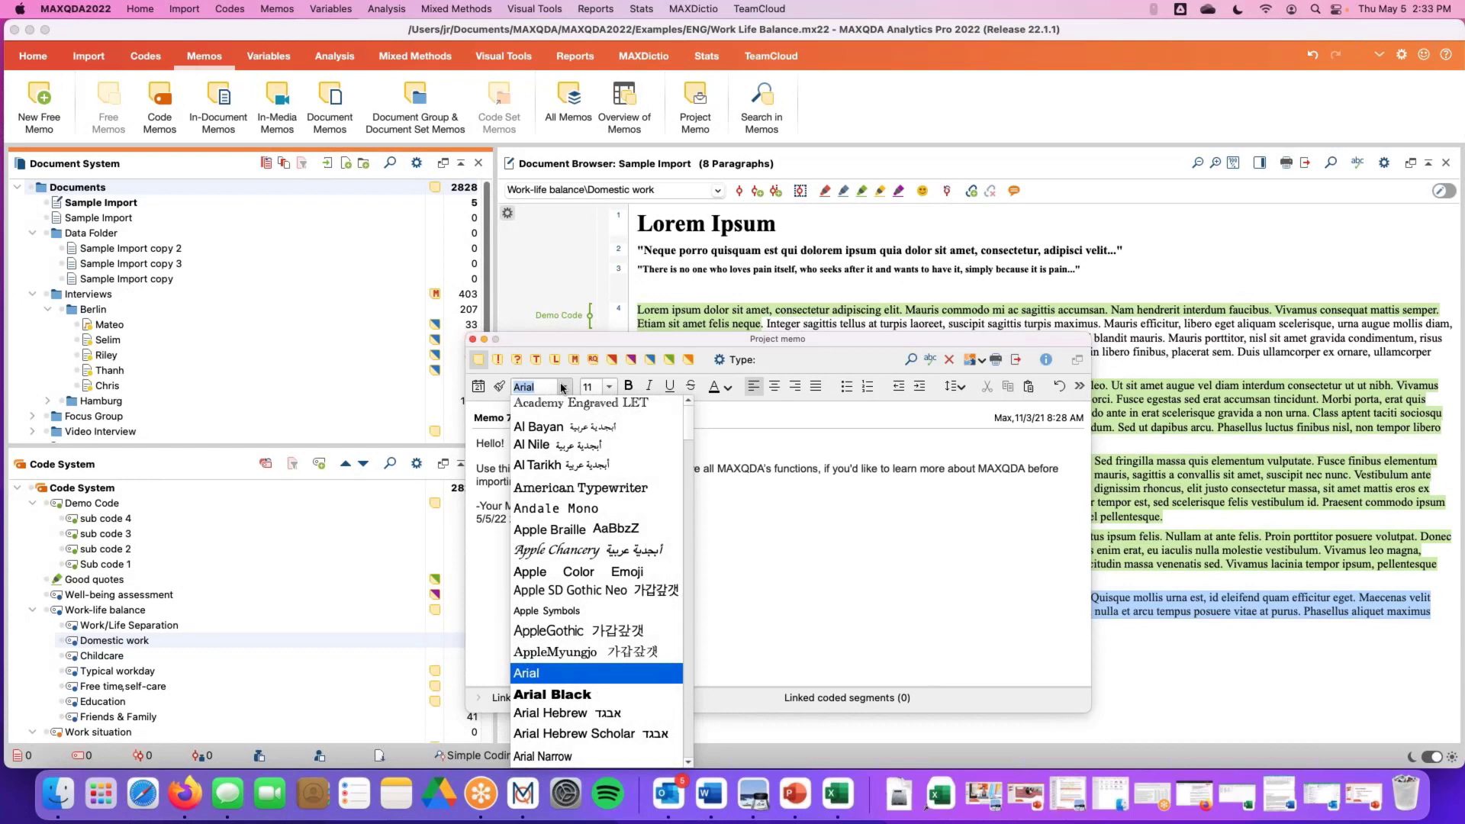
left_click(563, 388)
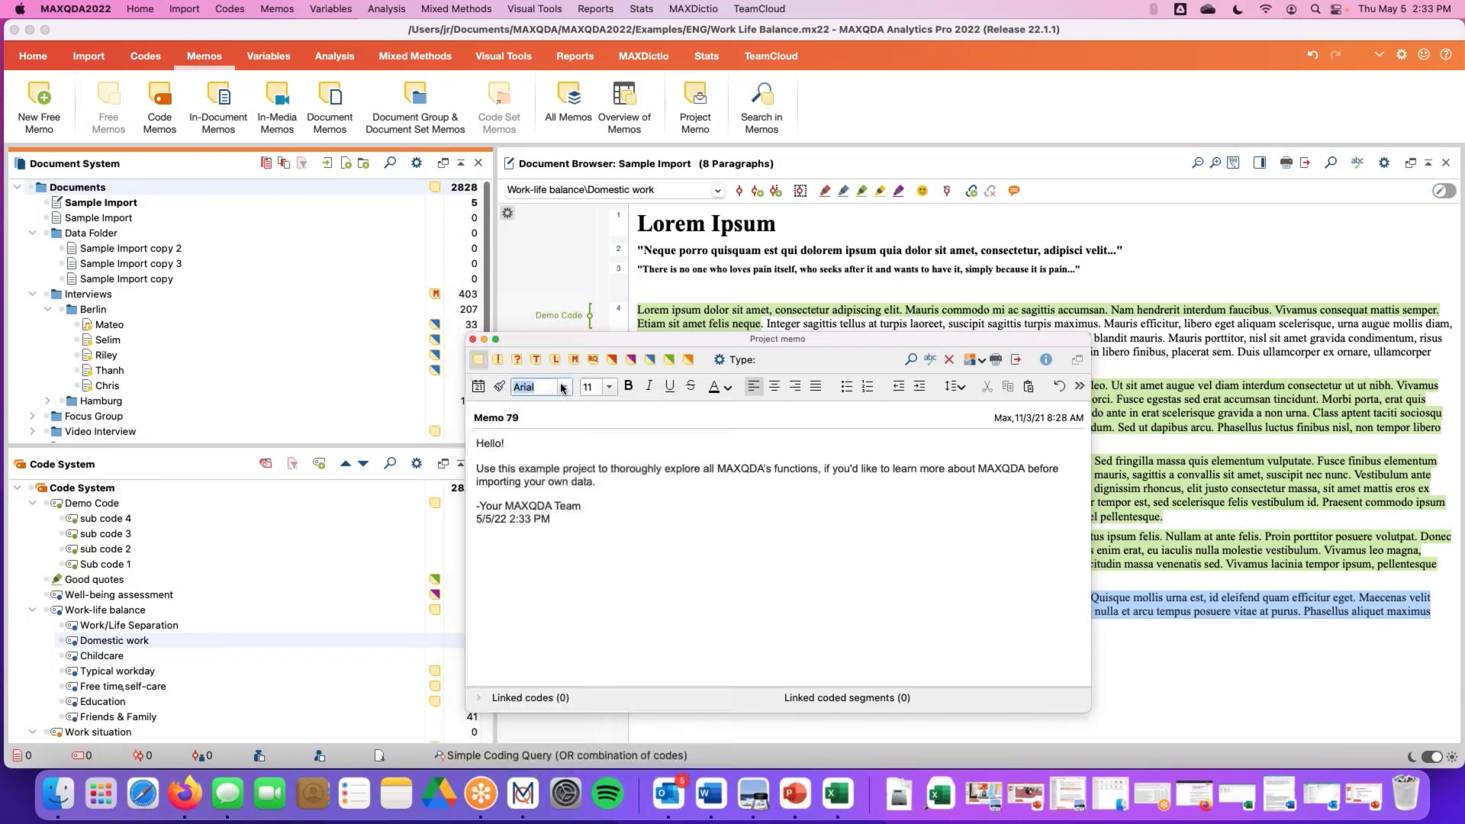
left_click(728, 387)
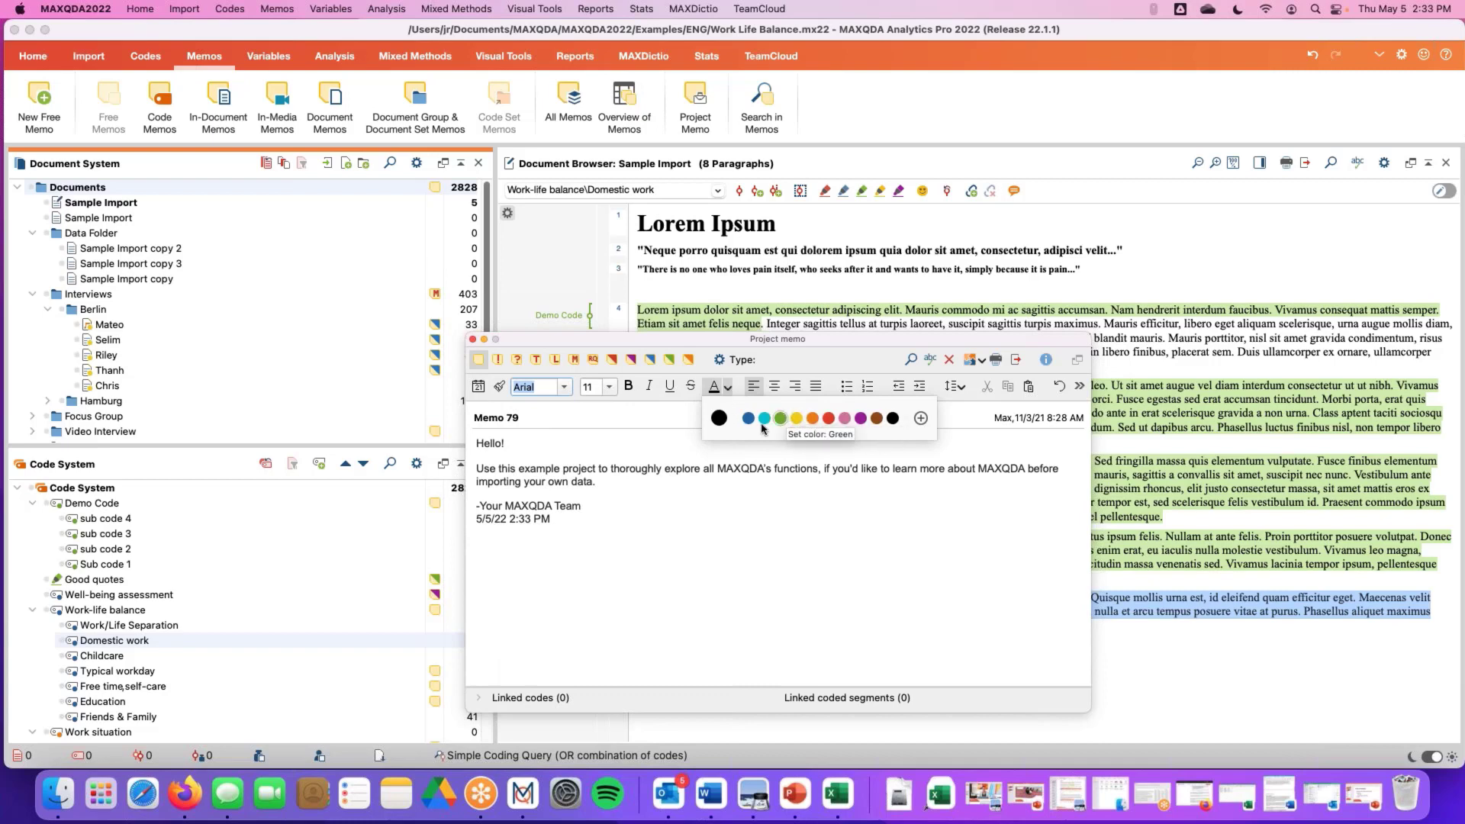
left_click(608, 391)
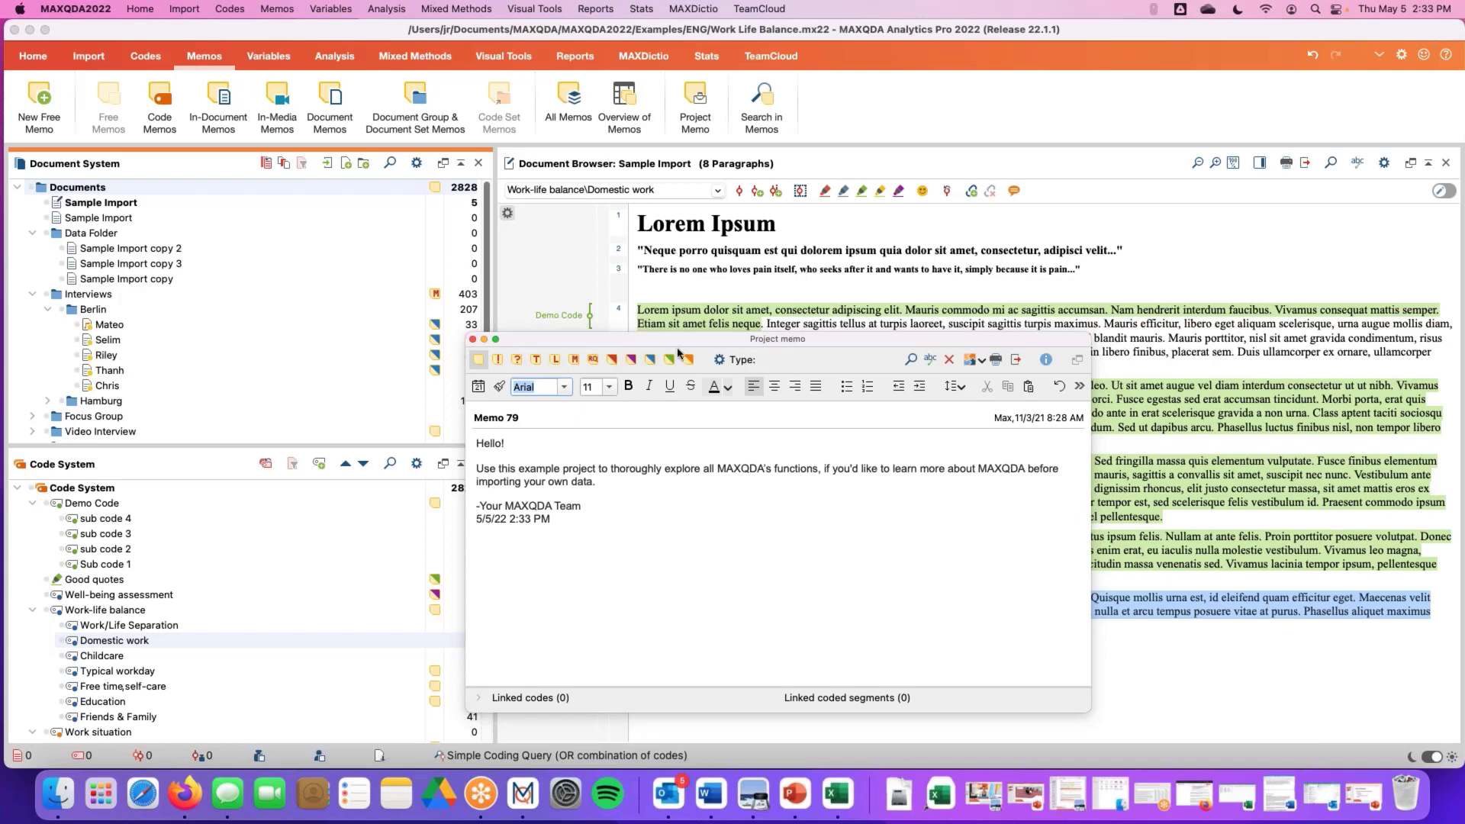
left_click(473, 340)
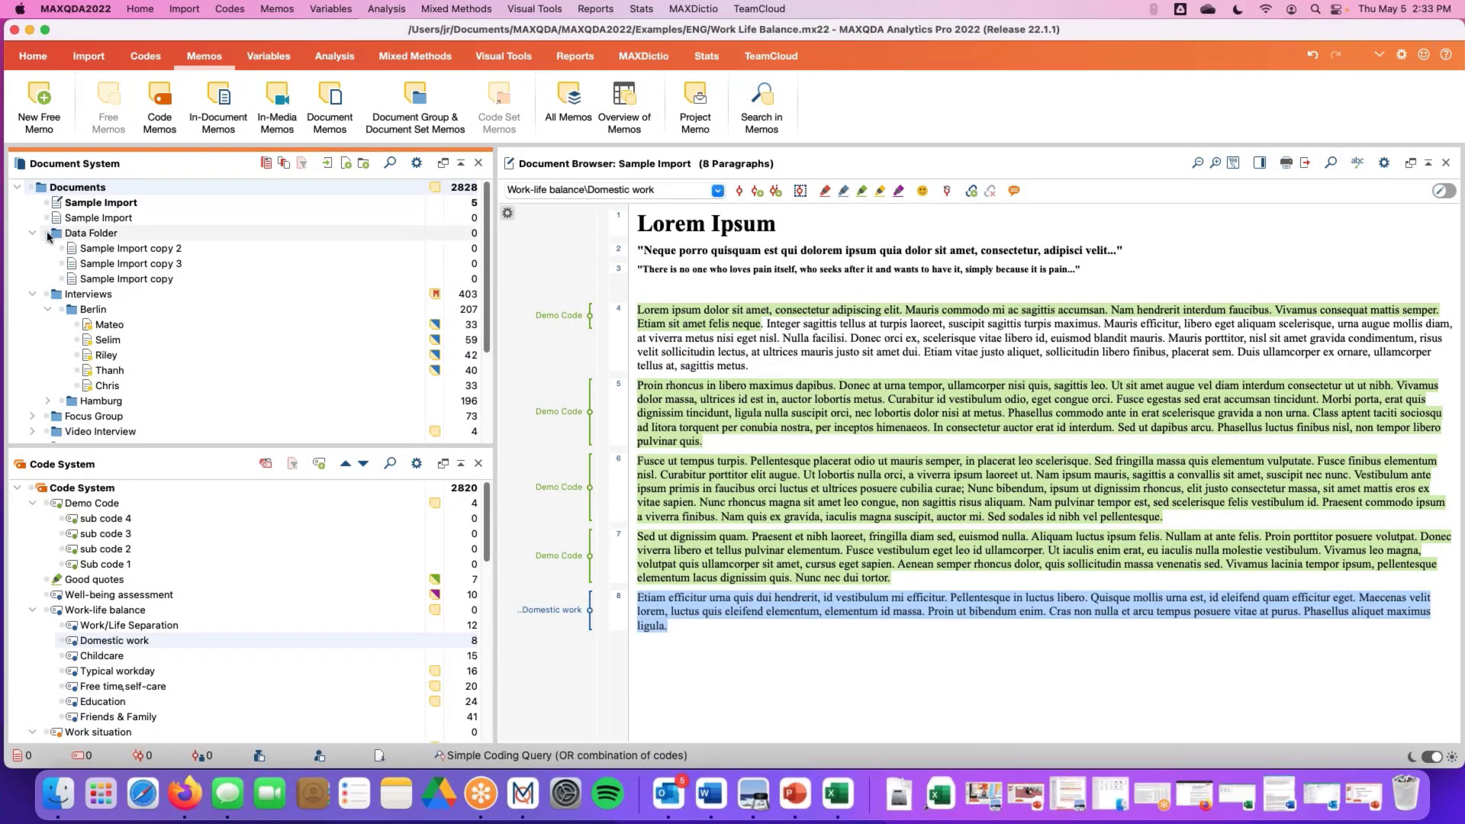
Open the Interviews document group memo, review its interview questions, and close it
double_click(435, 294)
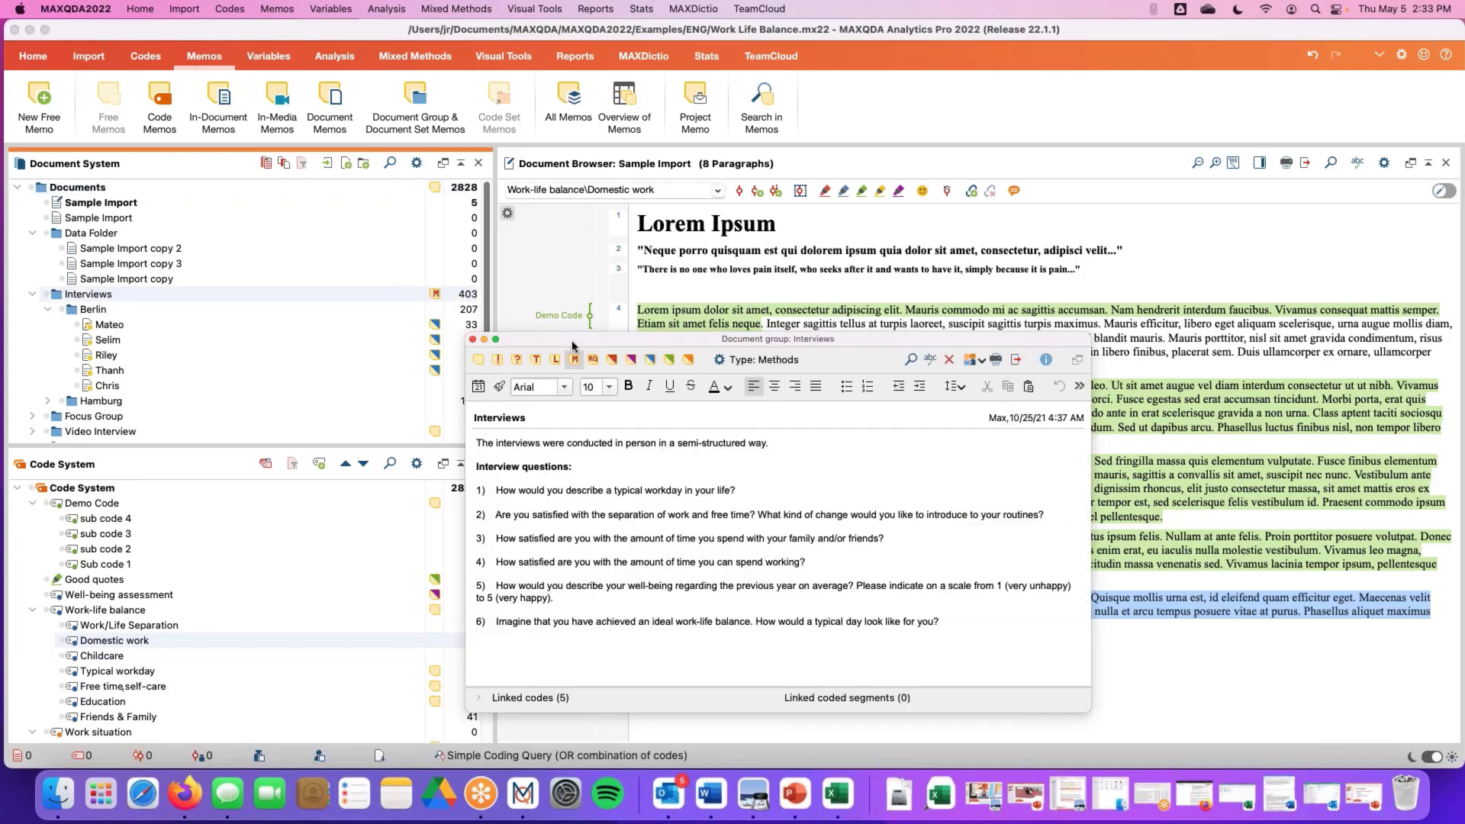
left_click_drag(572, 346, 586, 151)
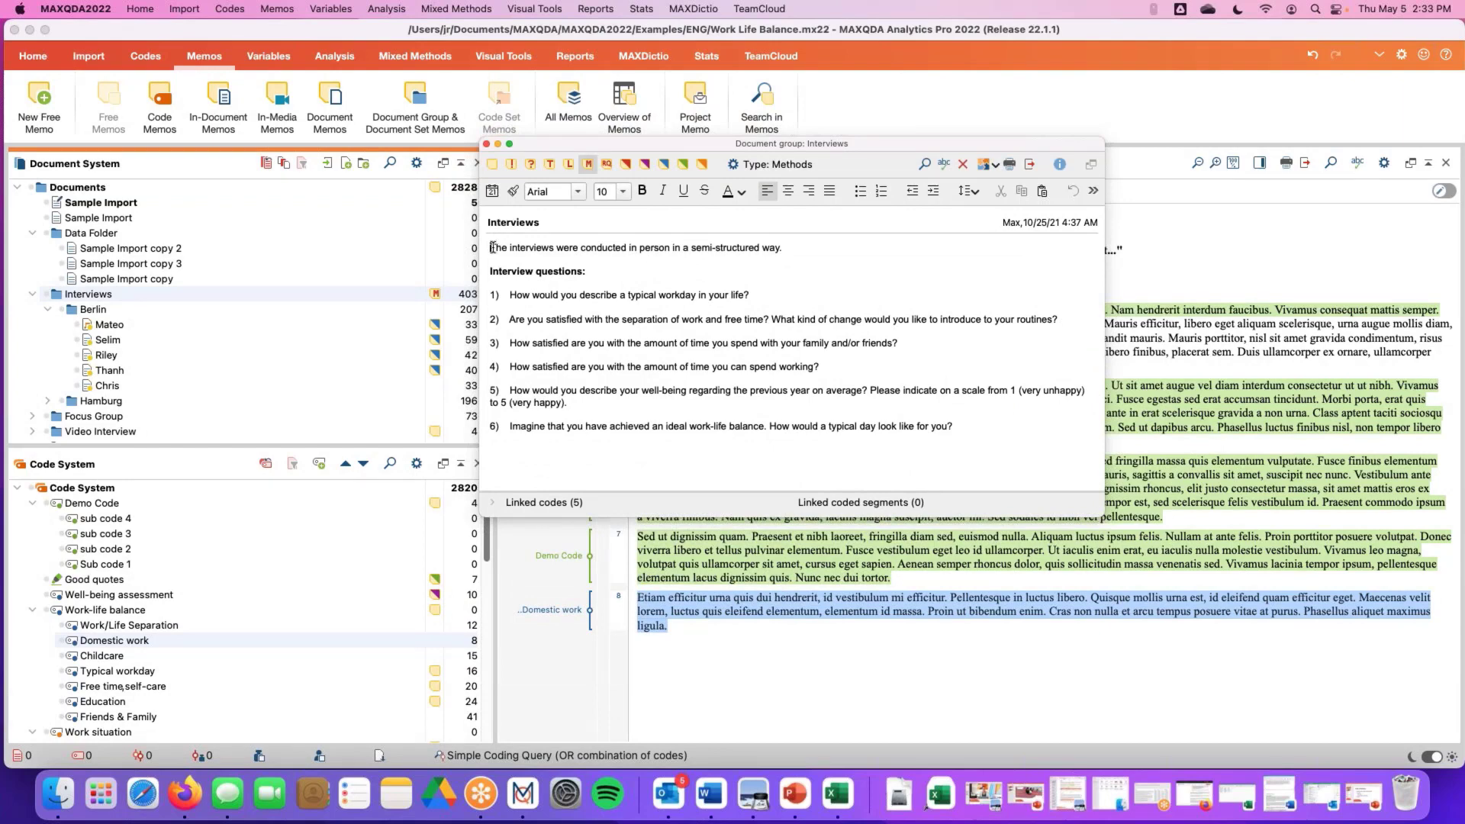
left_click_drag(492, 247, 825, 245)
left_click_drag(630, 250, 677, 250)
left_click(712, 250)
left_click(843, 273)
left_click_drag(493, 271, 1006, 446)
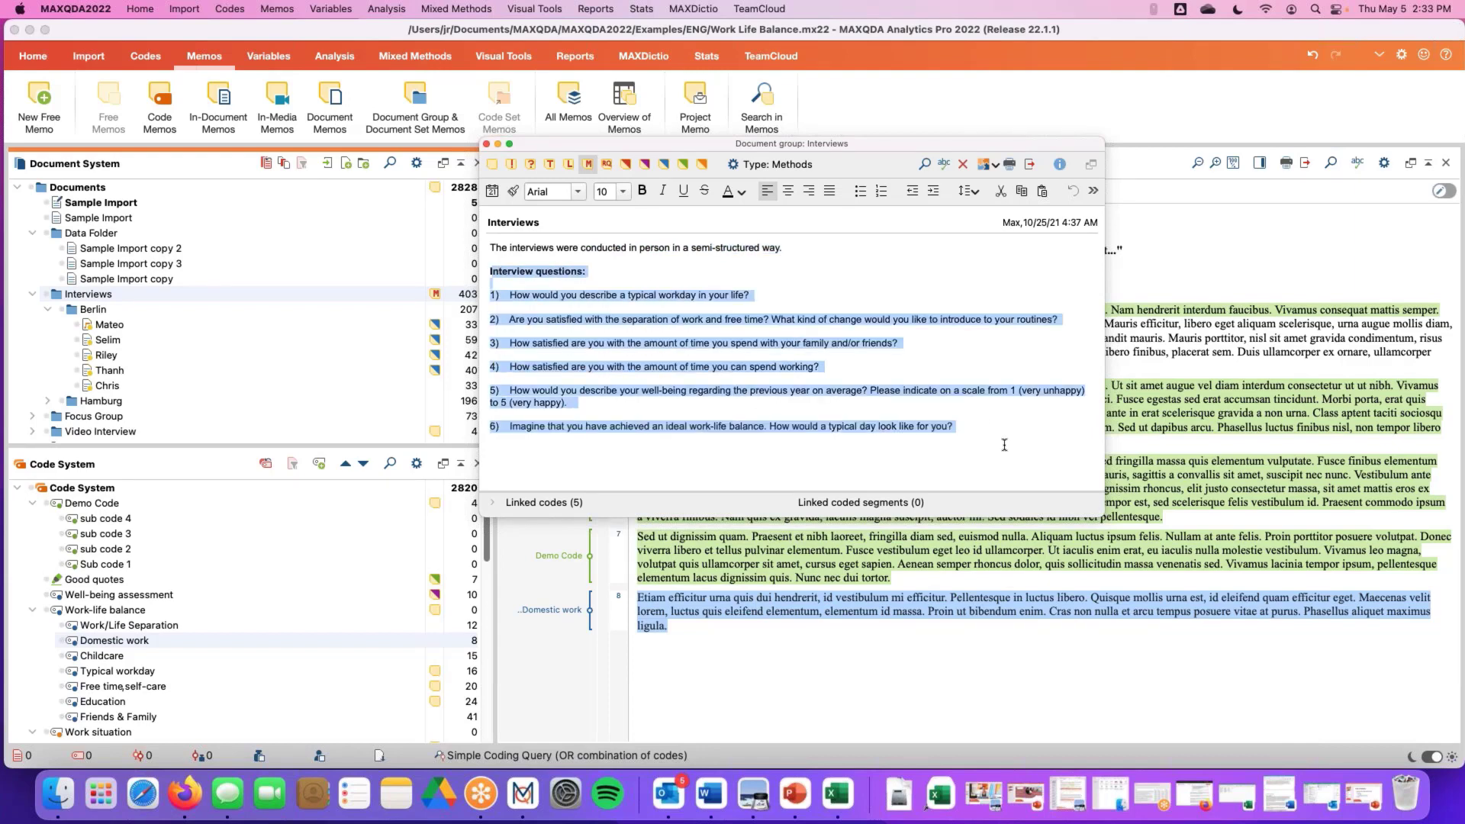
left_click(976, 431)
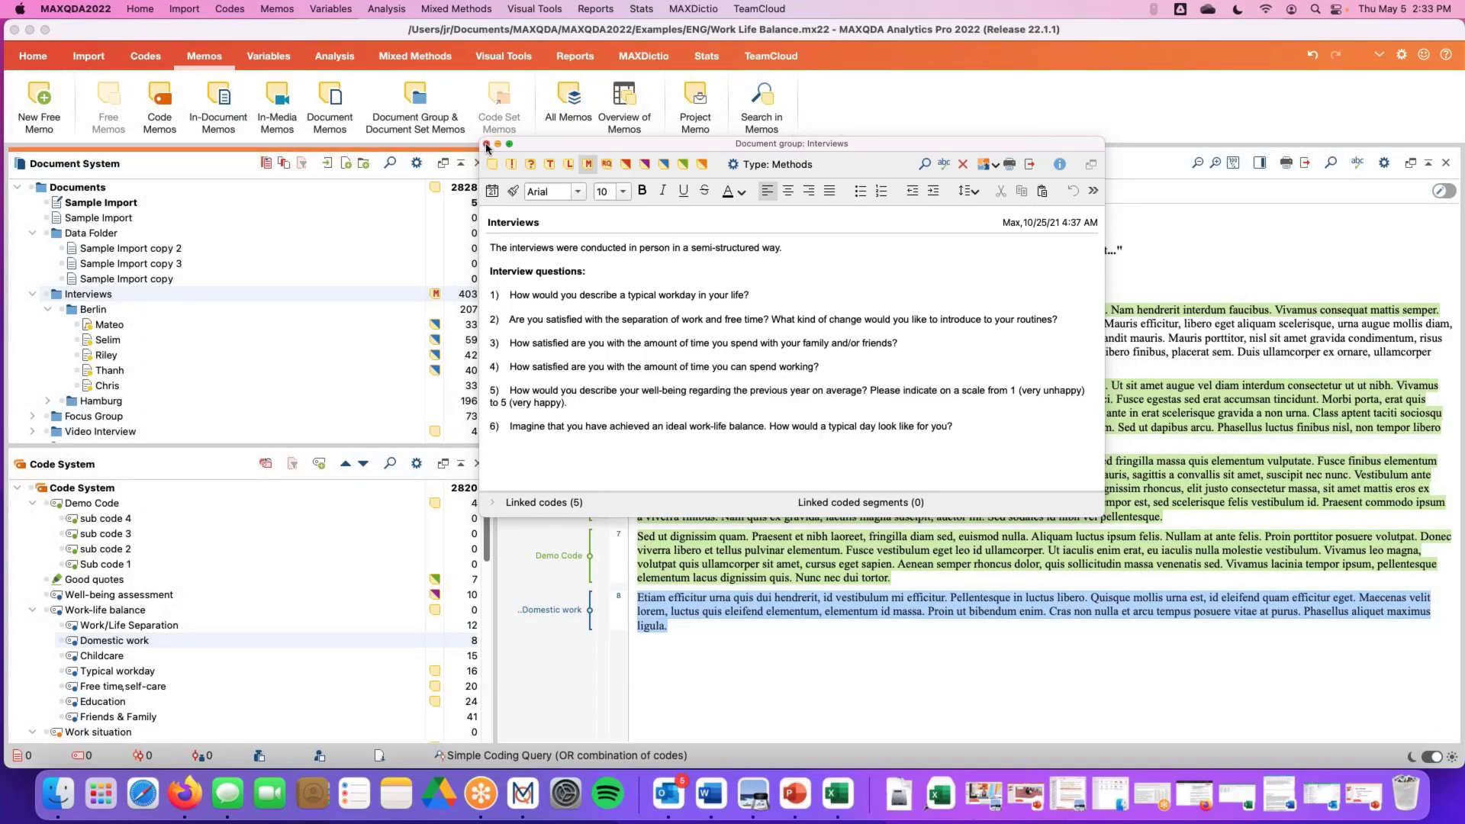
left_click(487, 145)
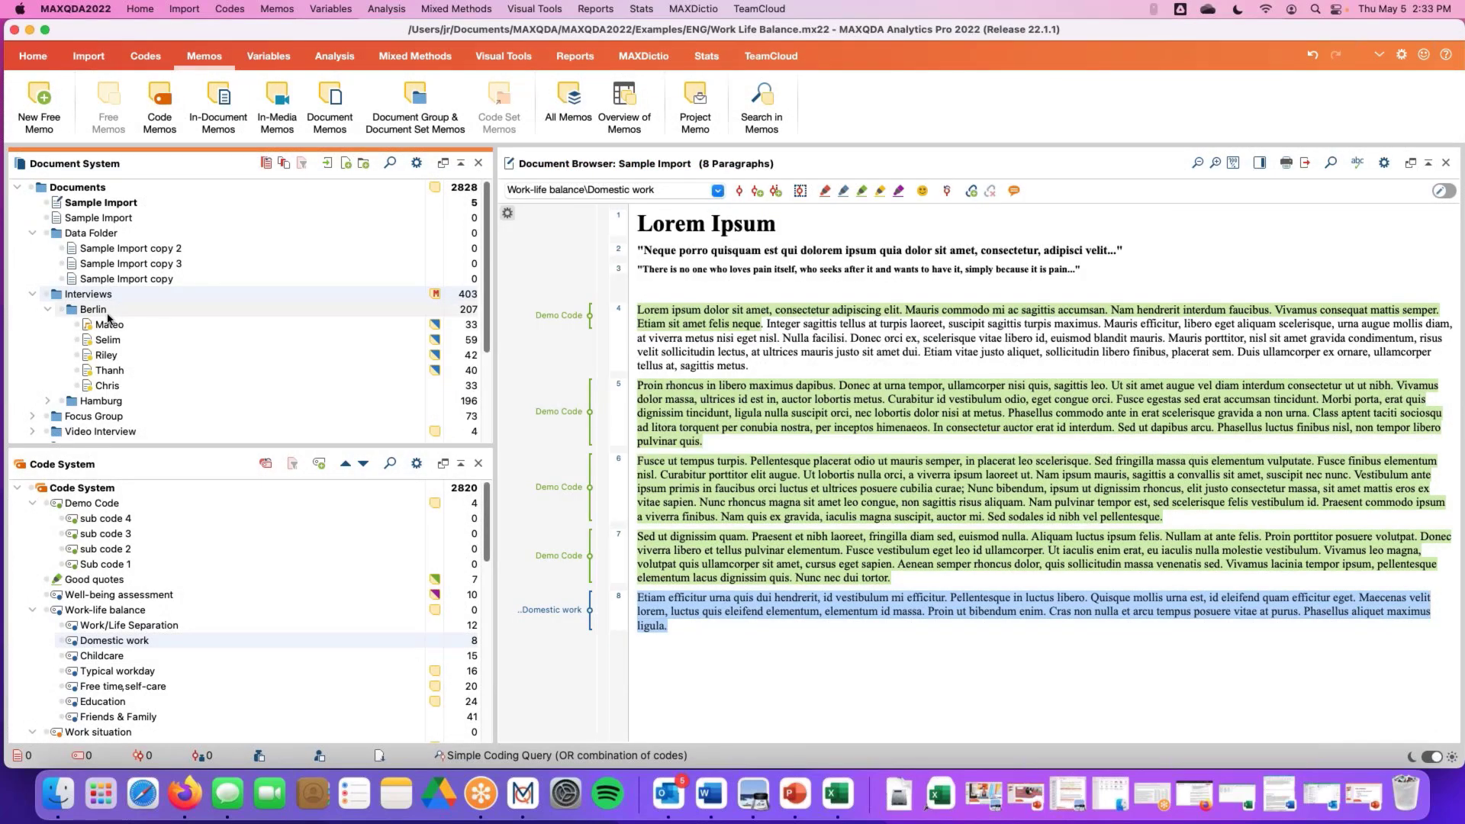
Open Mateo's document memo, review its case summary, and close it
double_click(434, 330)
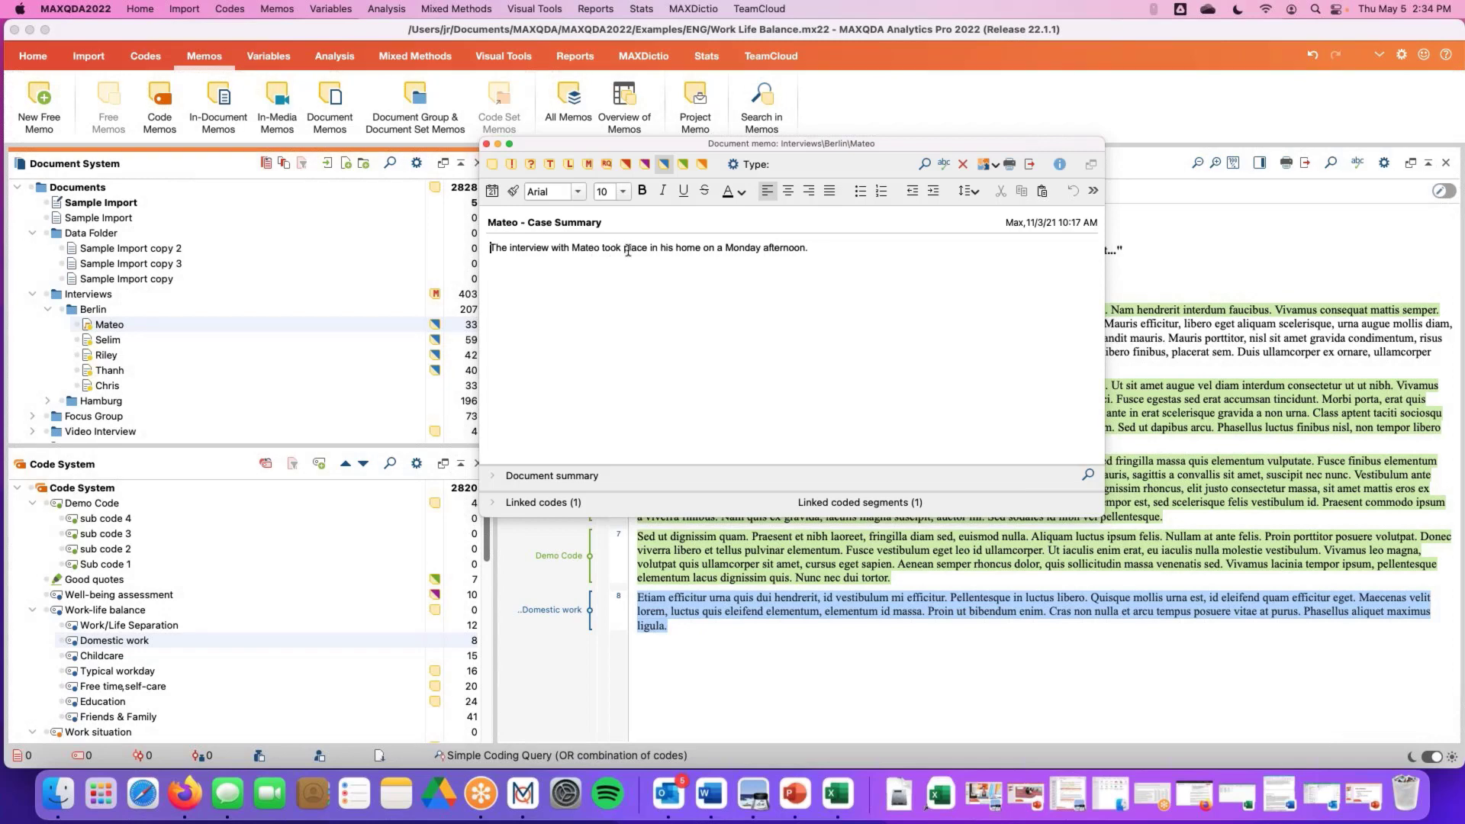
left_click_drag(653, 249, 700, 250)
left_click_drag(725, 249, 814, 242)
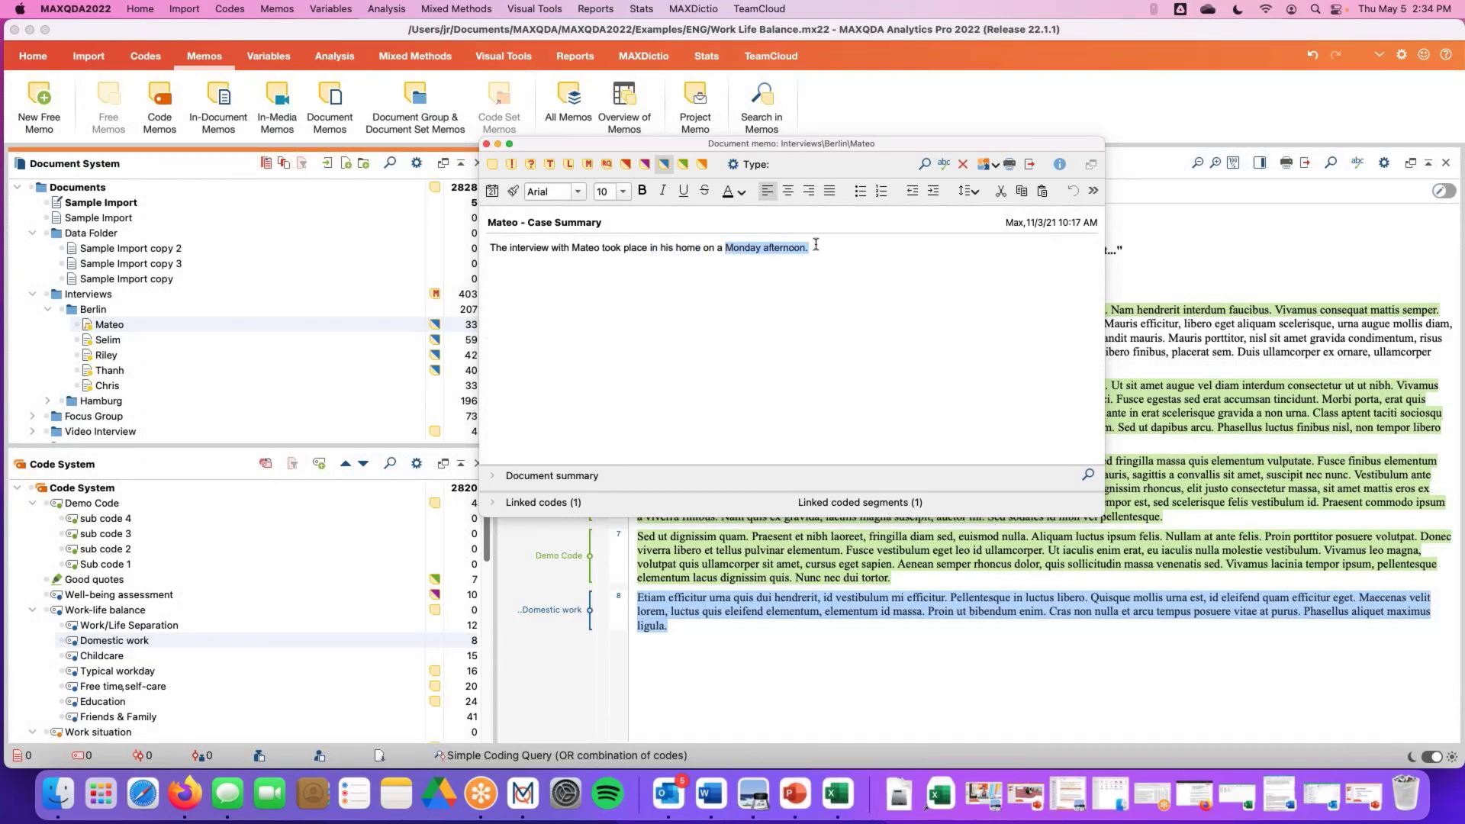
left_click(486, 144)
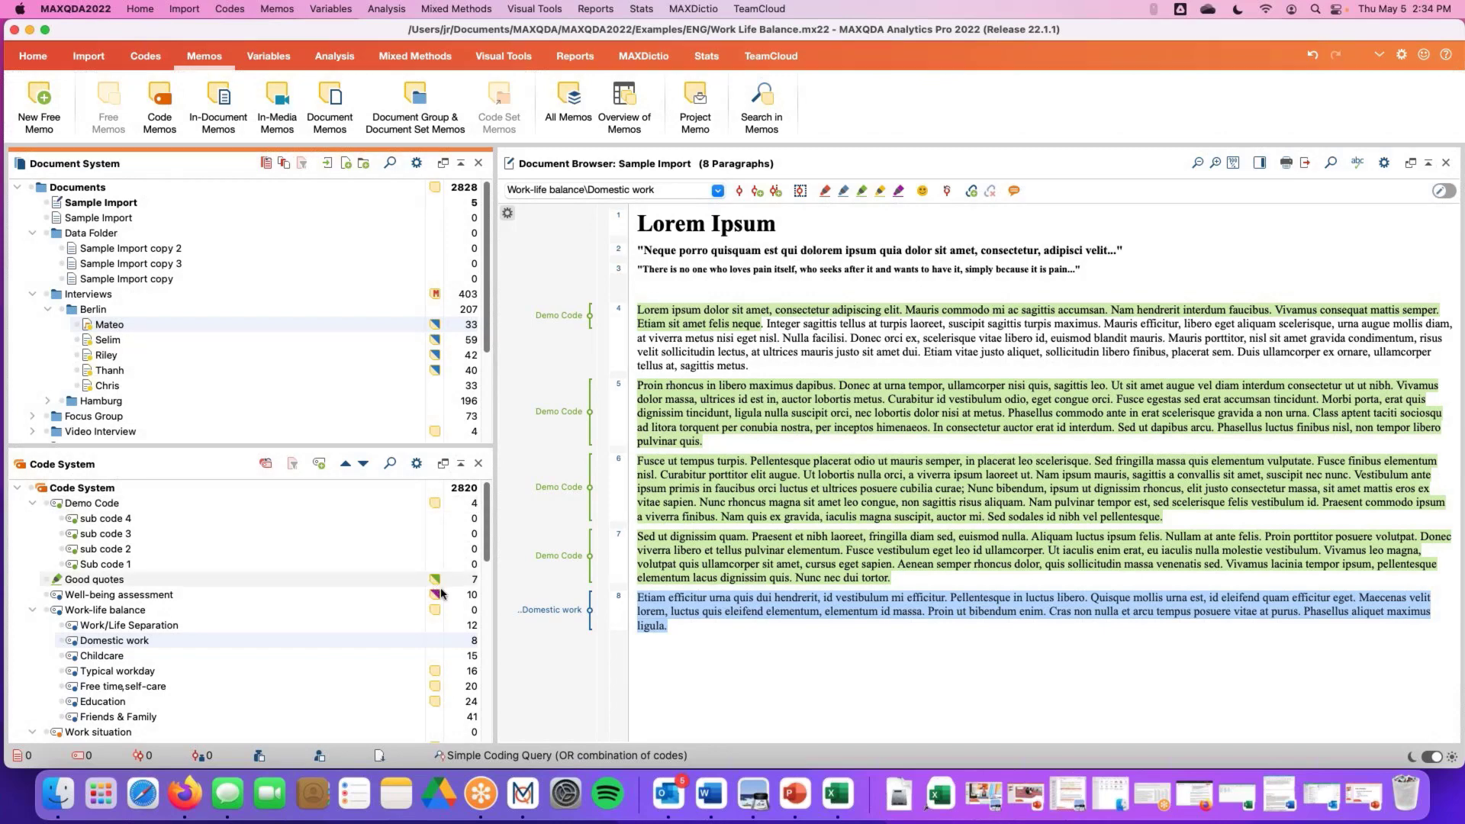
Open the Typical workday code memo and review its definition, example and coding comment sections
double_click(436, 676)
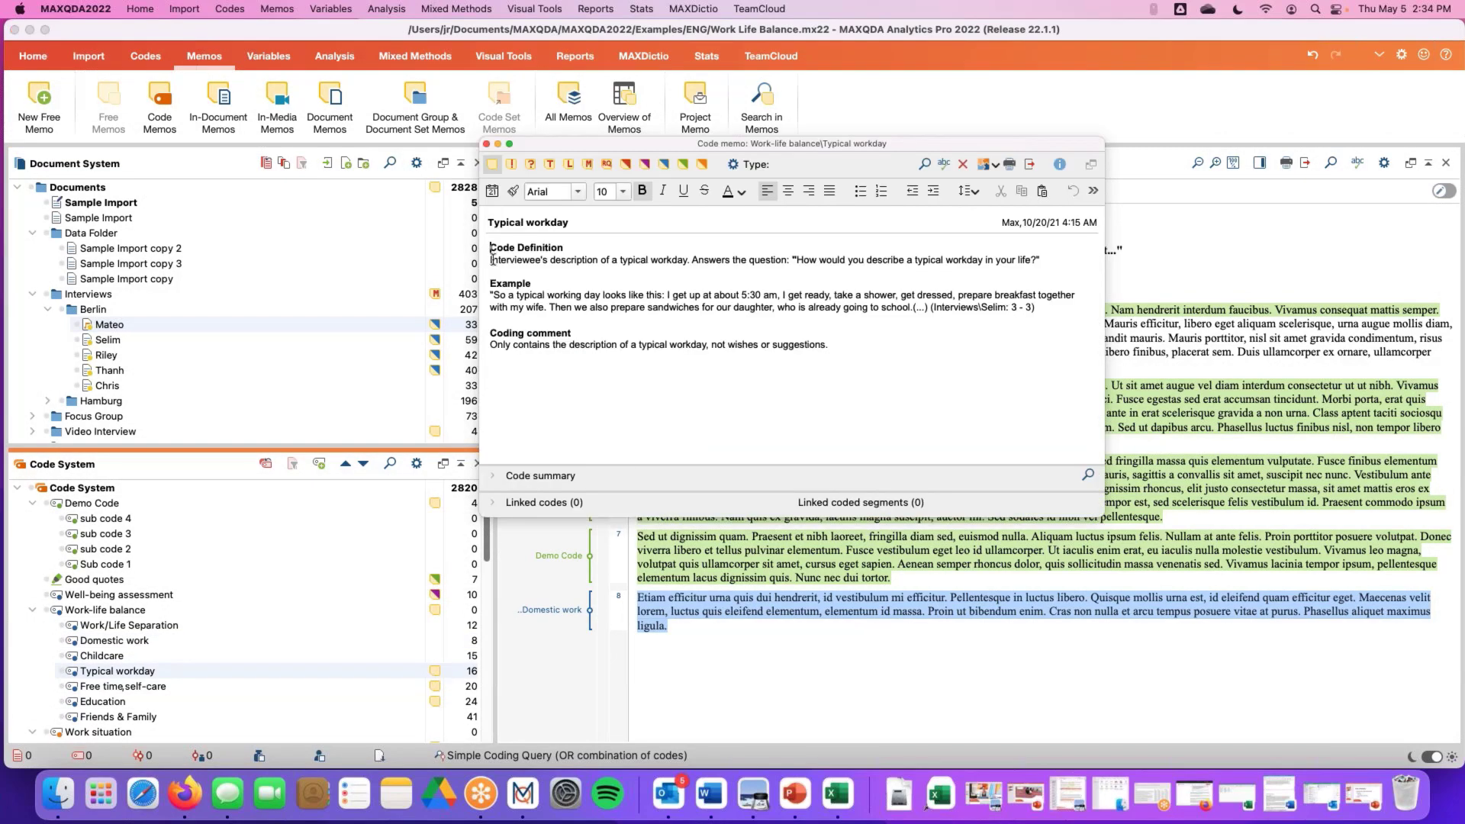
left_click_drag(492, 248, 1038, 266)
left_click(1038, 265)
left_click_drag(491, 284, 1039, 313)
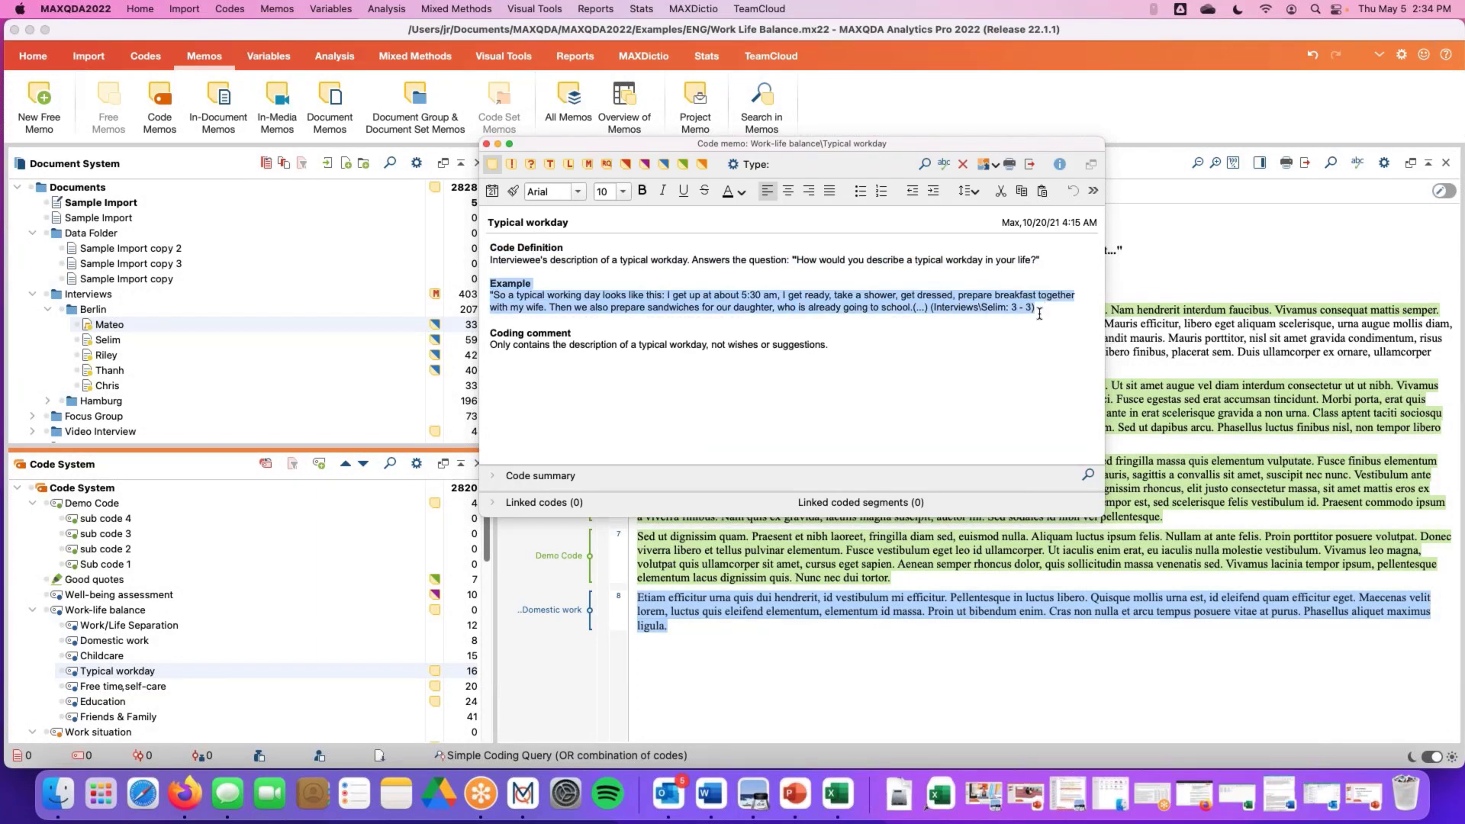
left_click(1039, 313)
left_click_drag(491, 333, 871, 352)
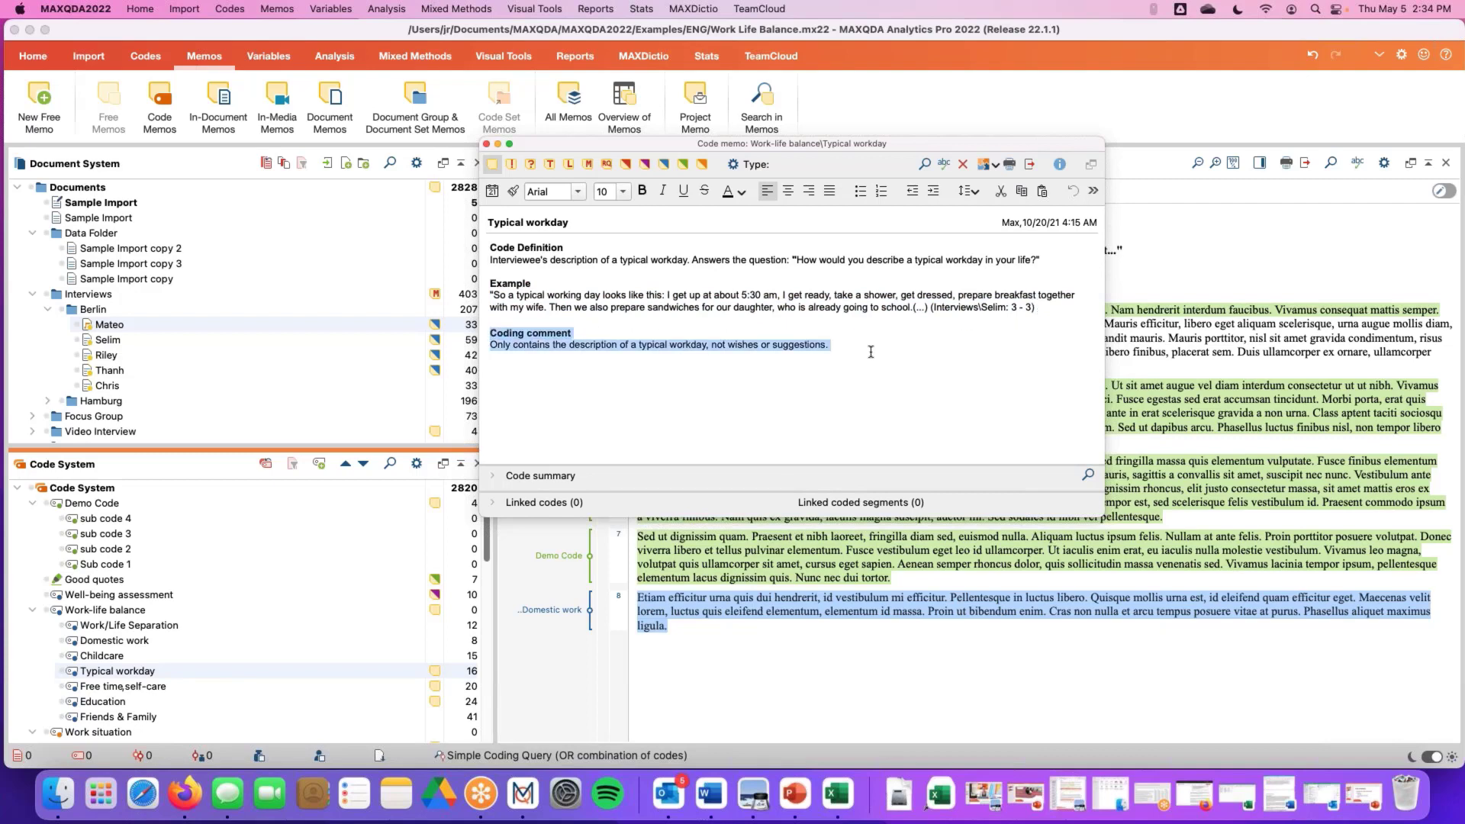
left_click(869, 352)
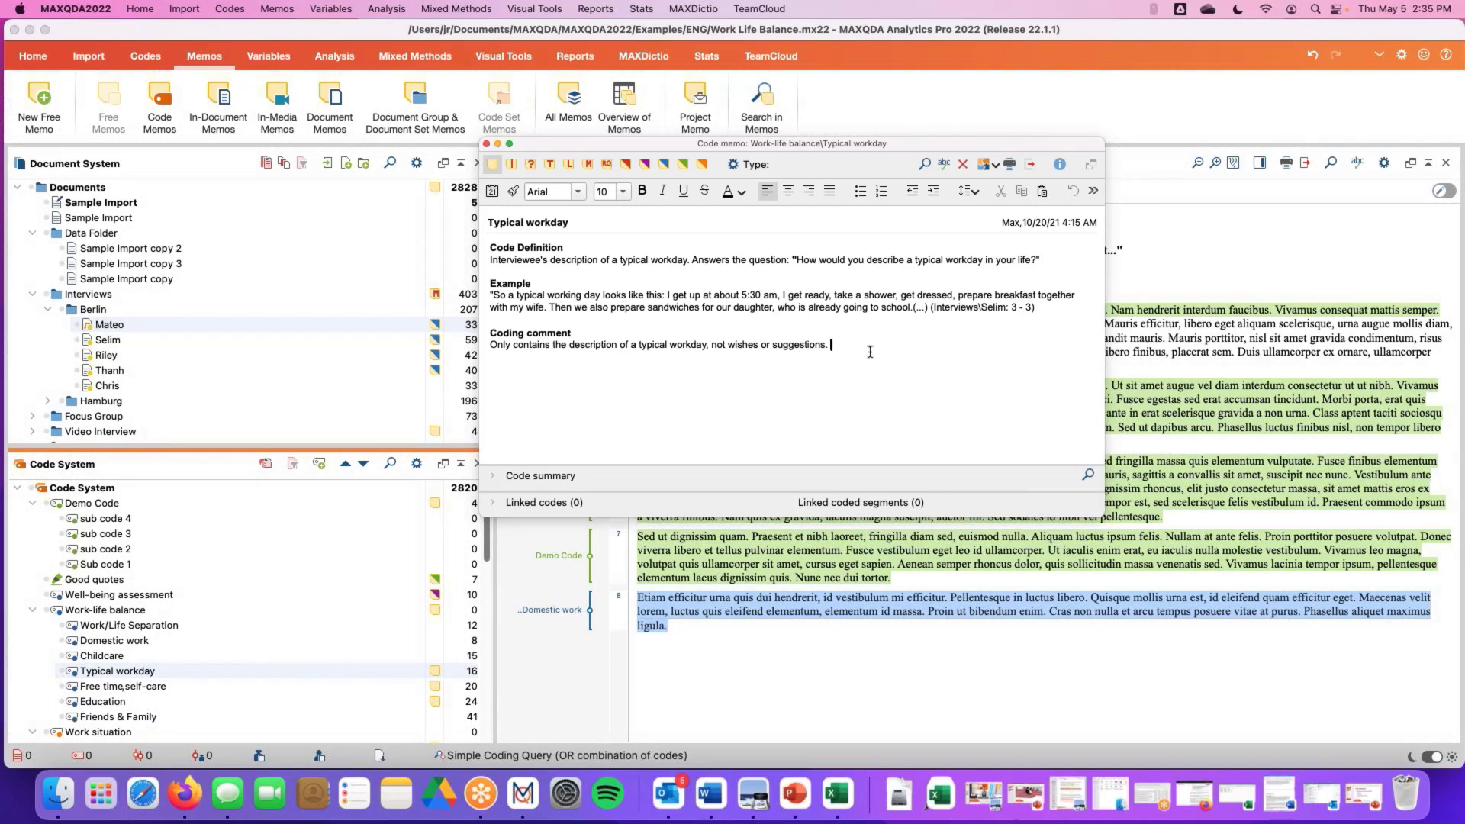
Close the code memo and add an in-document memo at paragraph 4 of Sample Import reading 'notes to myself about this passage'
left_click(486, 144)
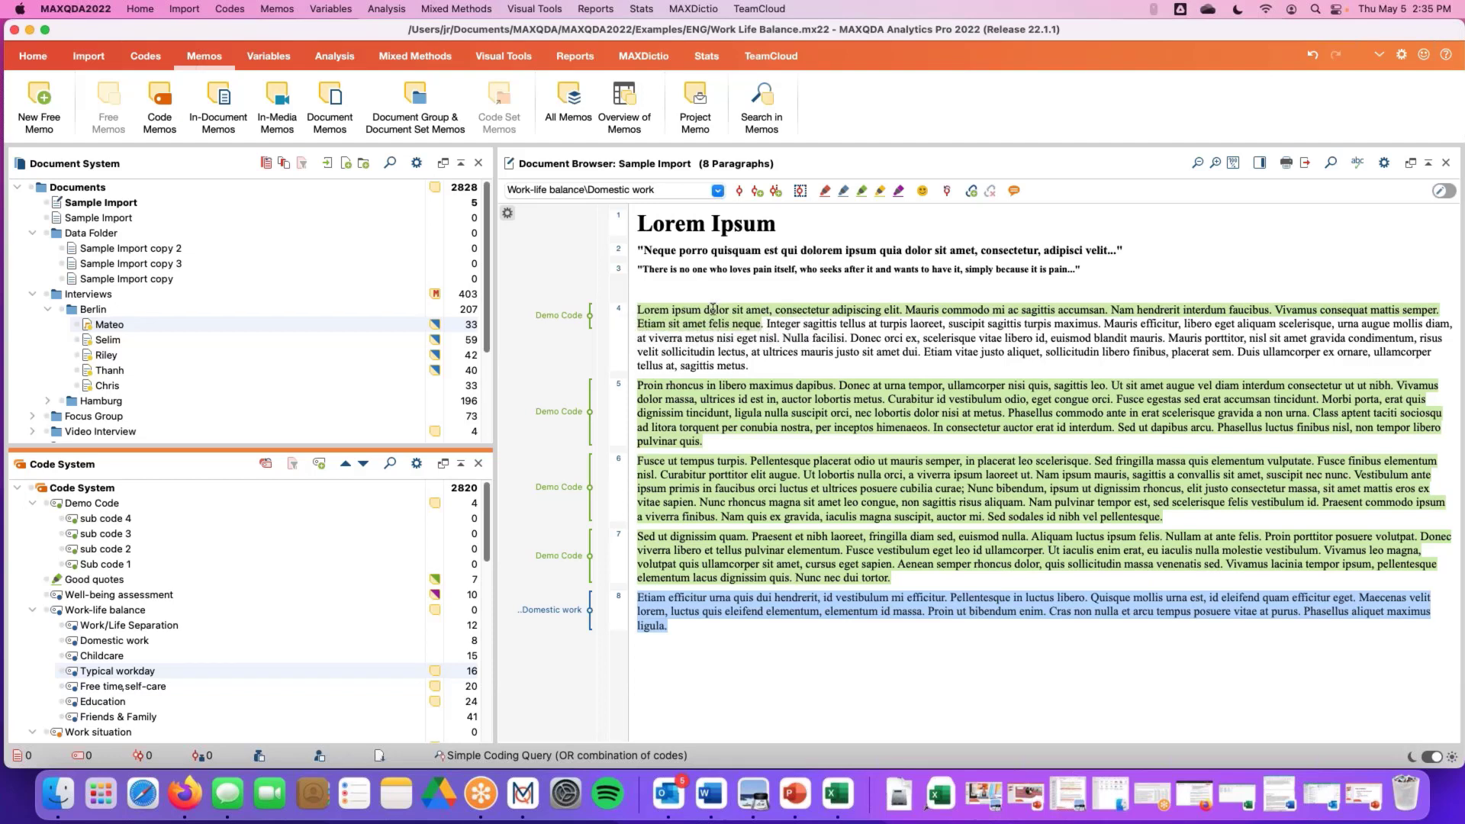
double_click(607, 316)
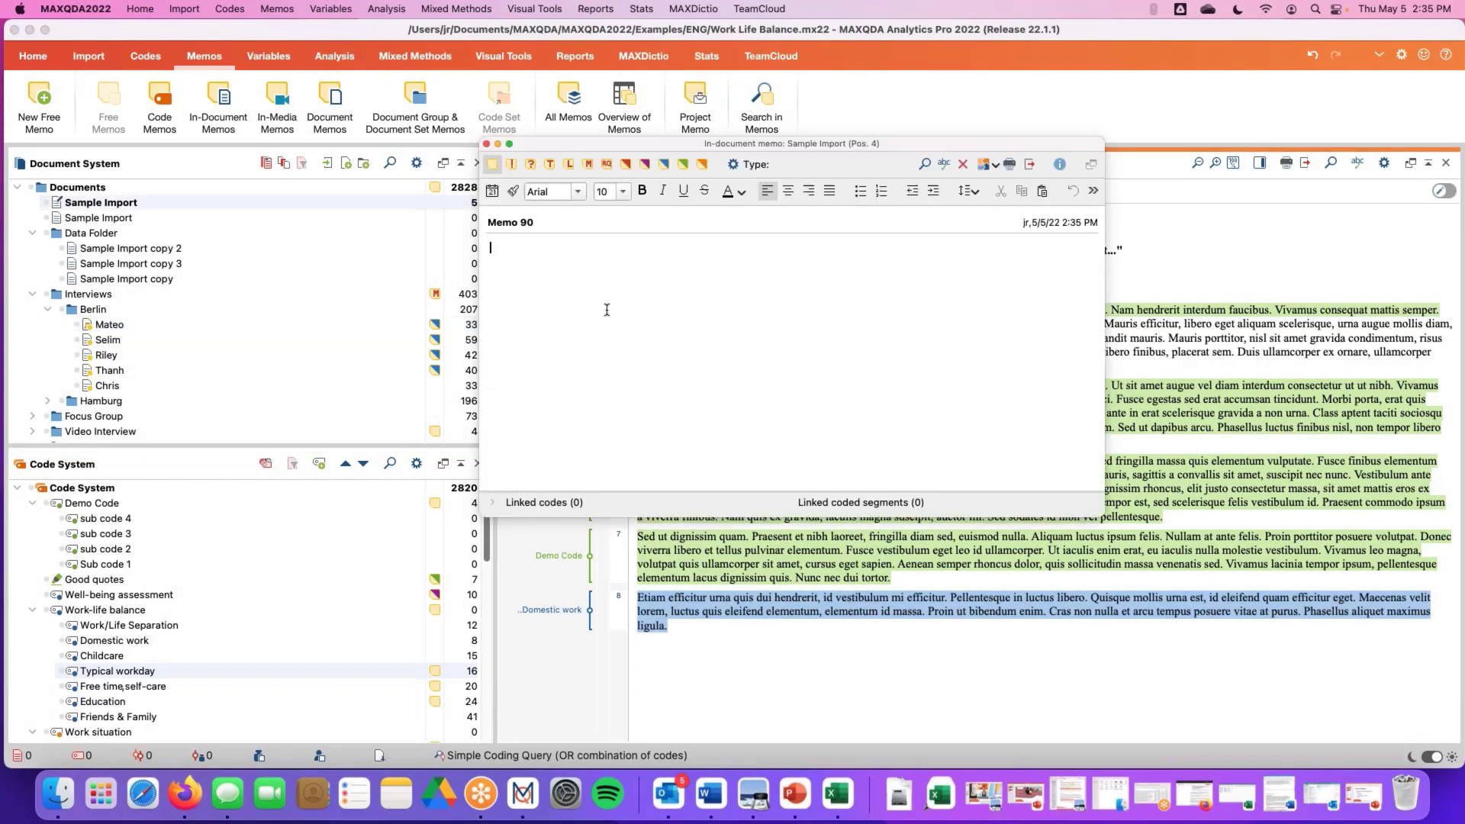
left_click_drag(580, 142, 583, 363)
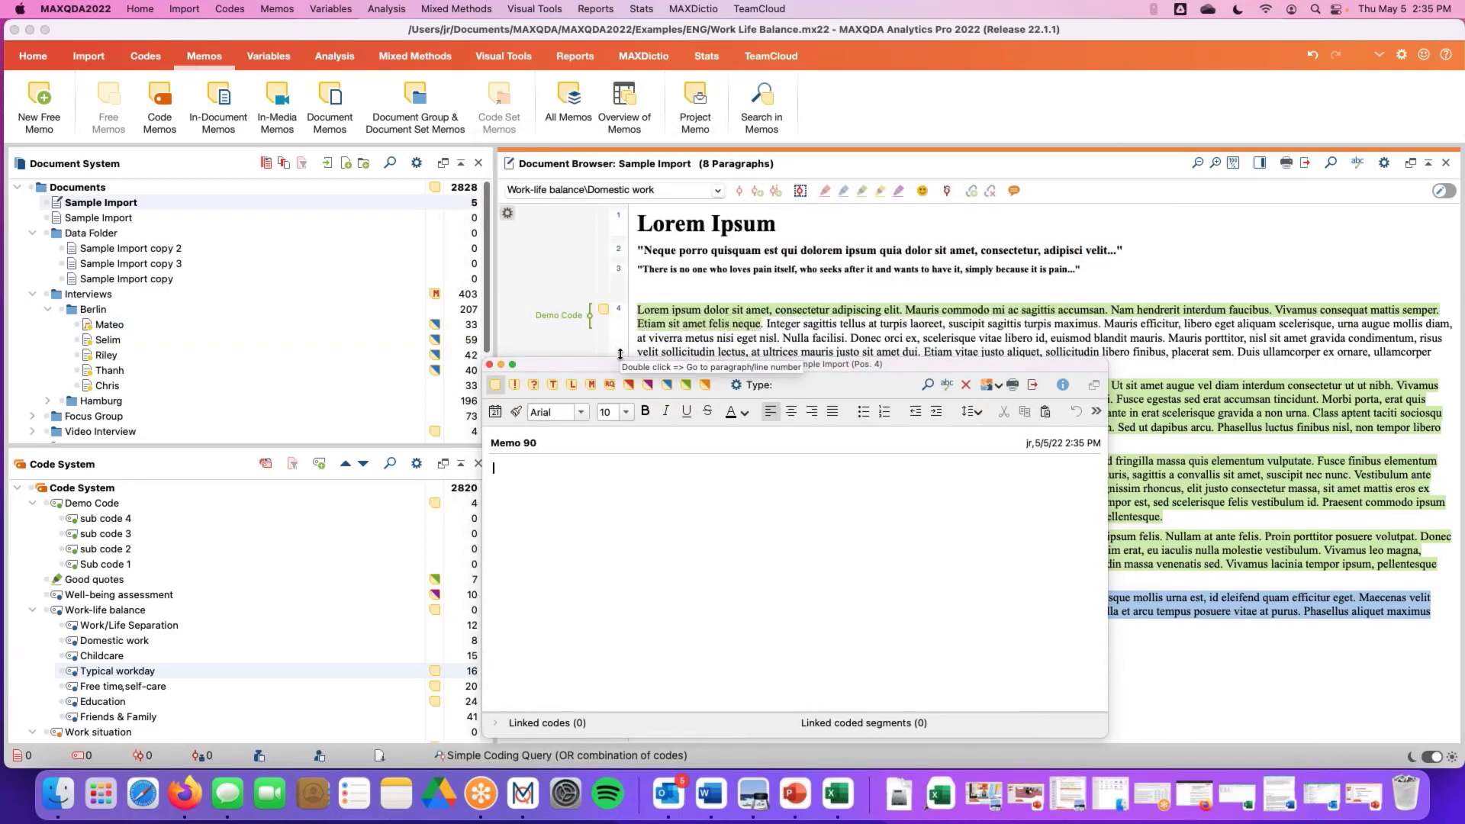
left_click_drag(618, 369, 537, 295)
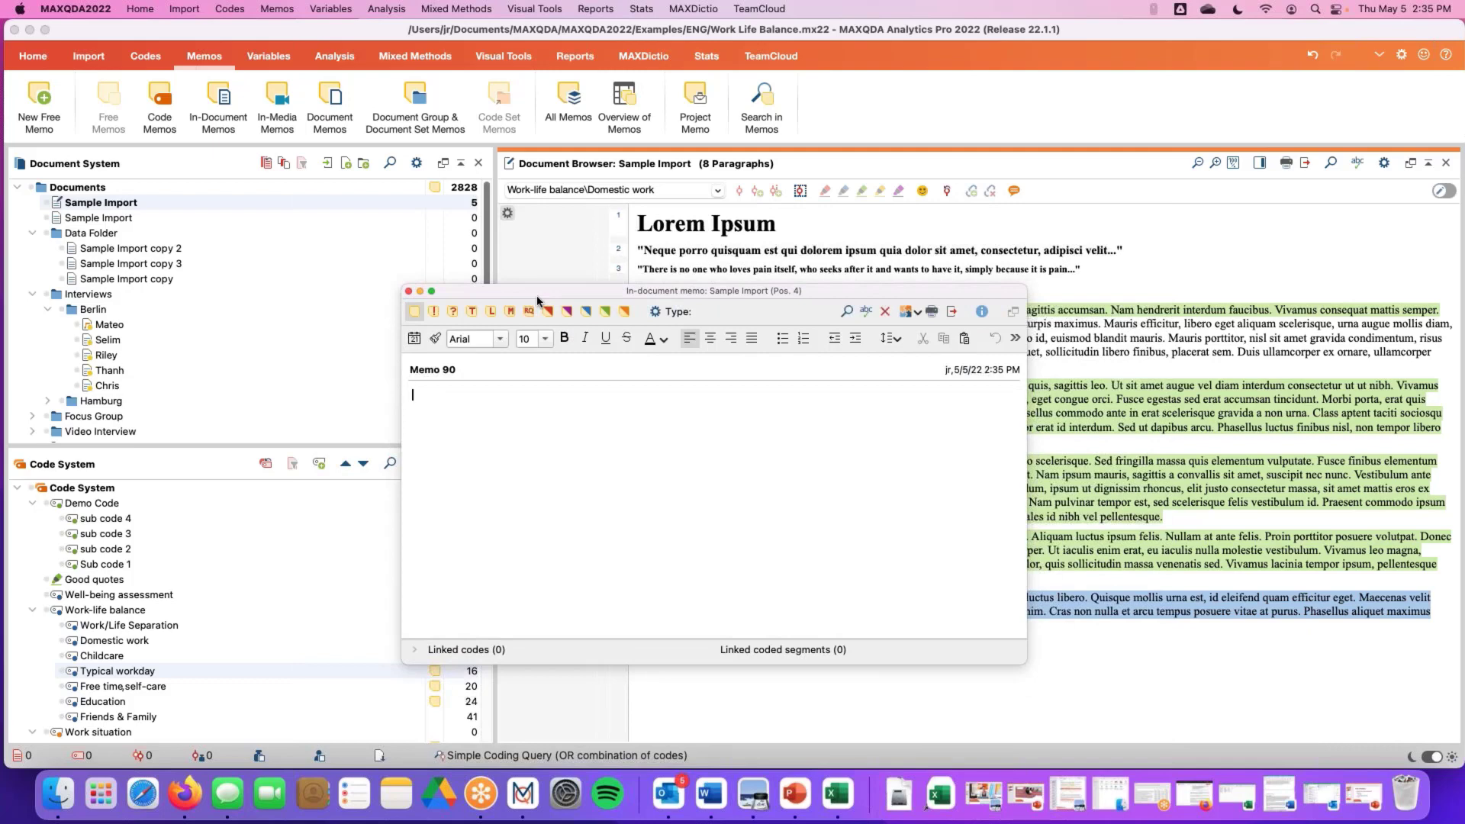
type("notes to myself about this passage")
key("Return")
left_click_drag(536, 288, 495, 201)
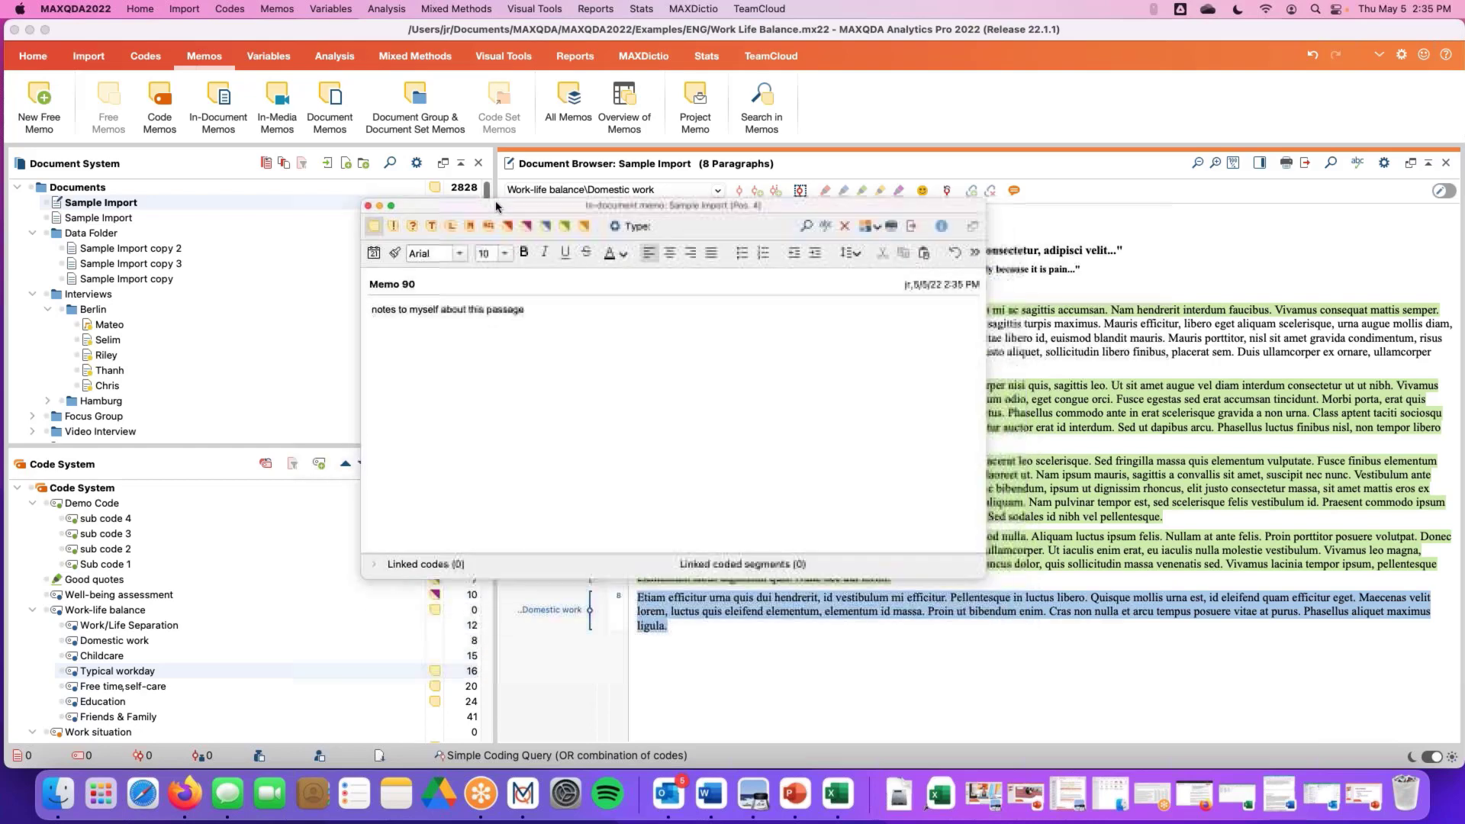
left_click(367, 206)
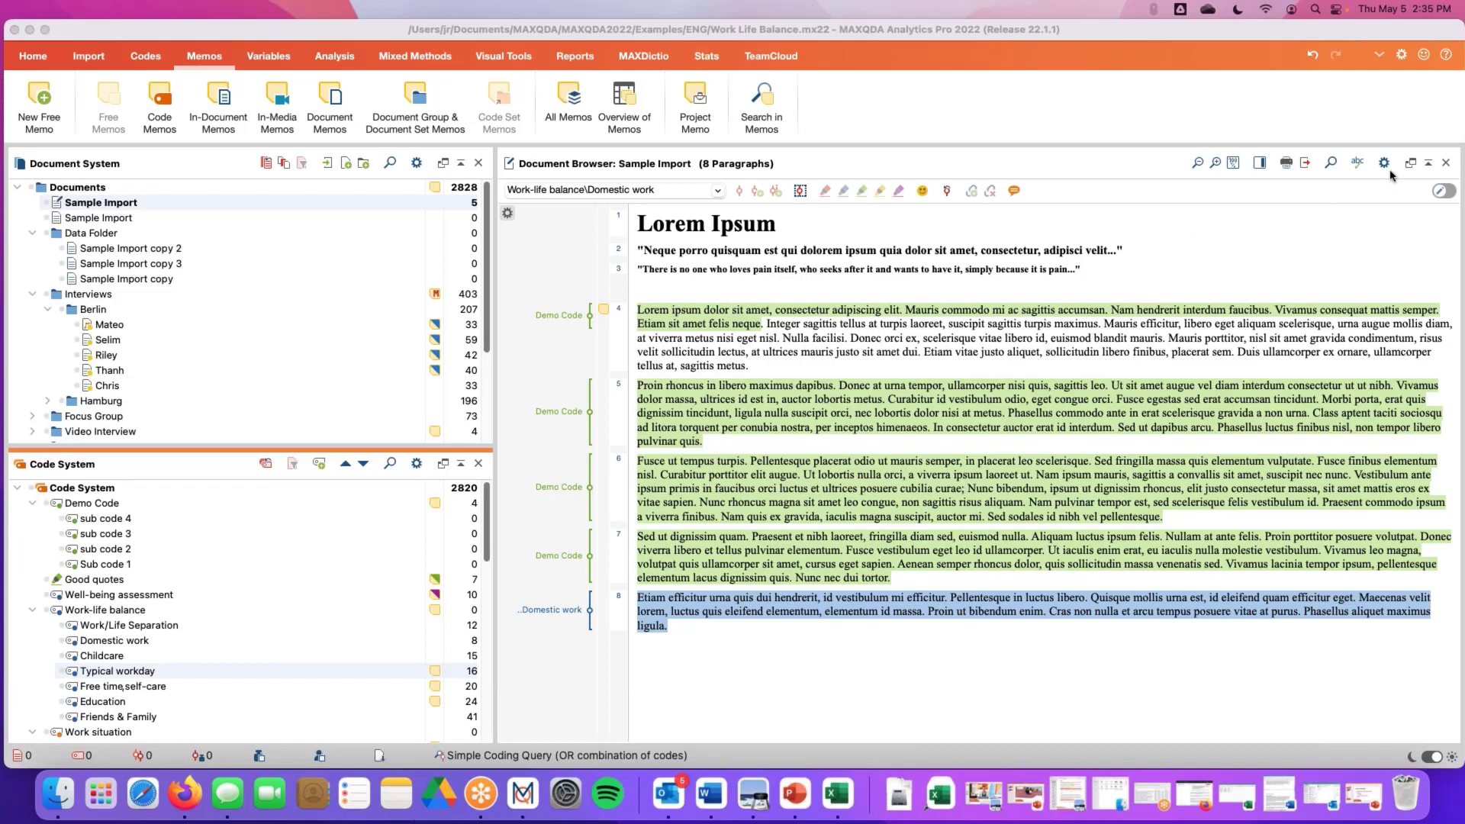
Show the memo and comment column and add the comment 'code comments' to the Demo Code segment at paragraph 5
left_click(1259, 164)
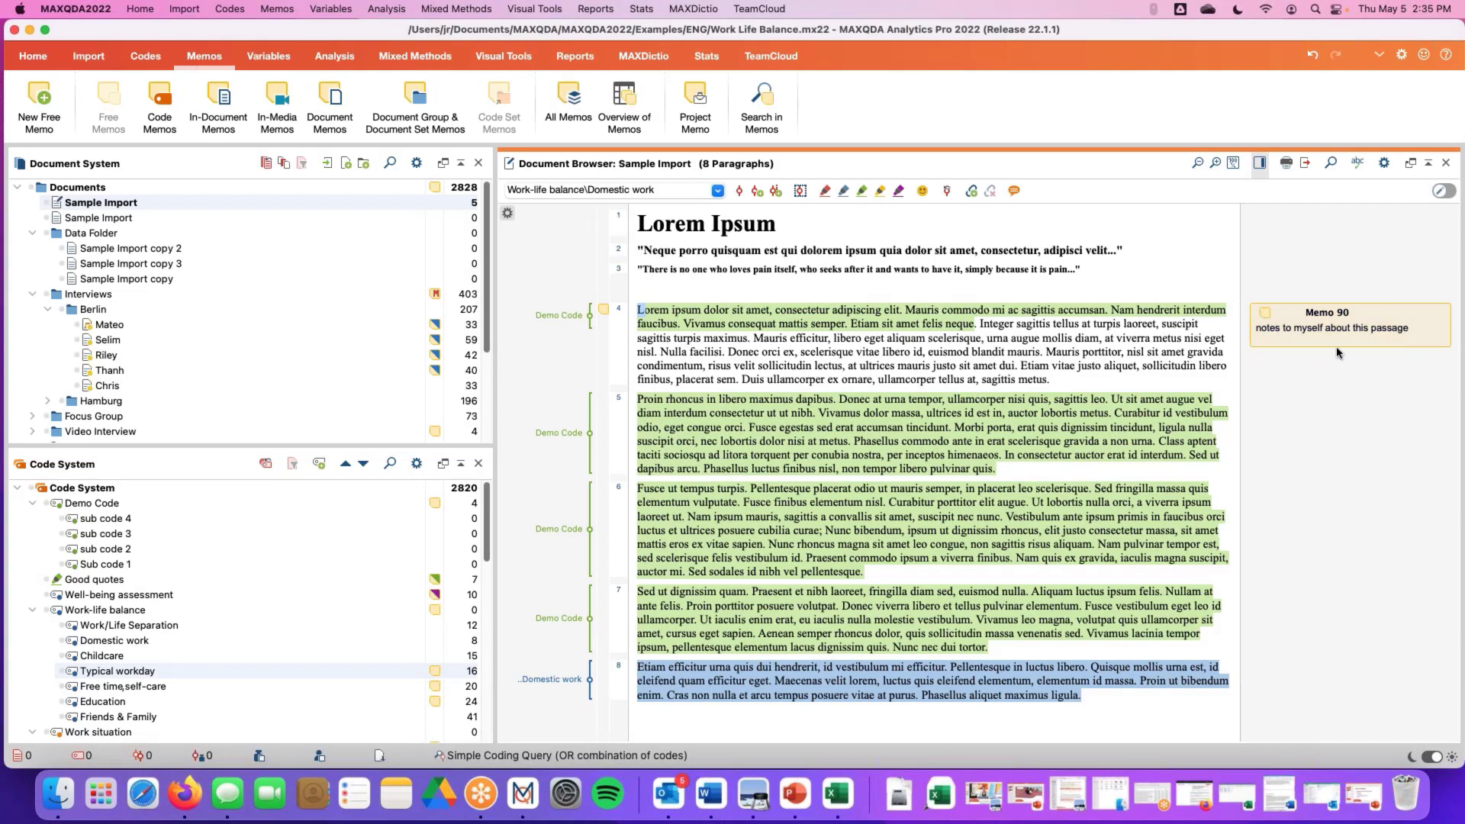
double_click(592, 433)
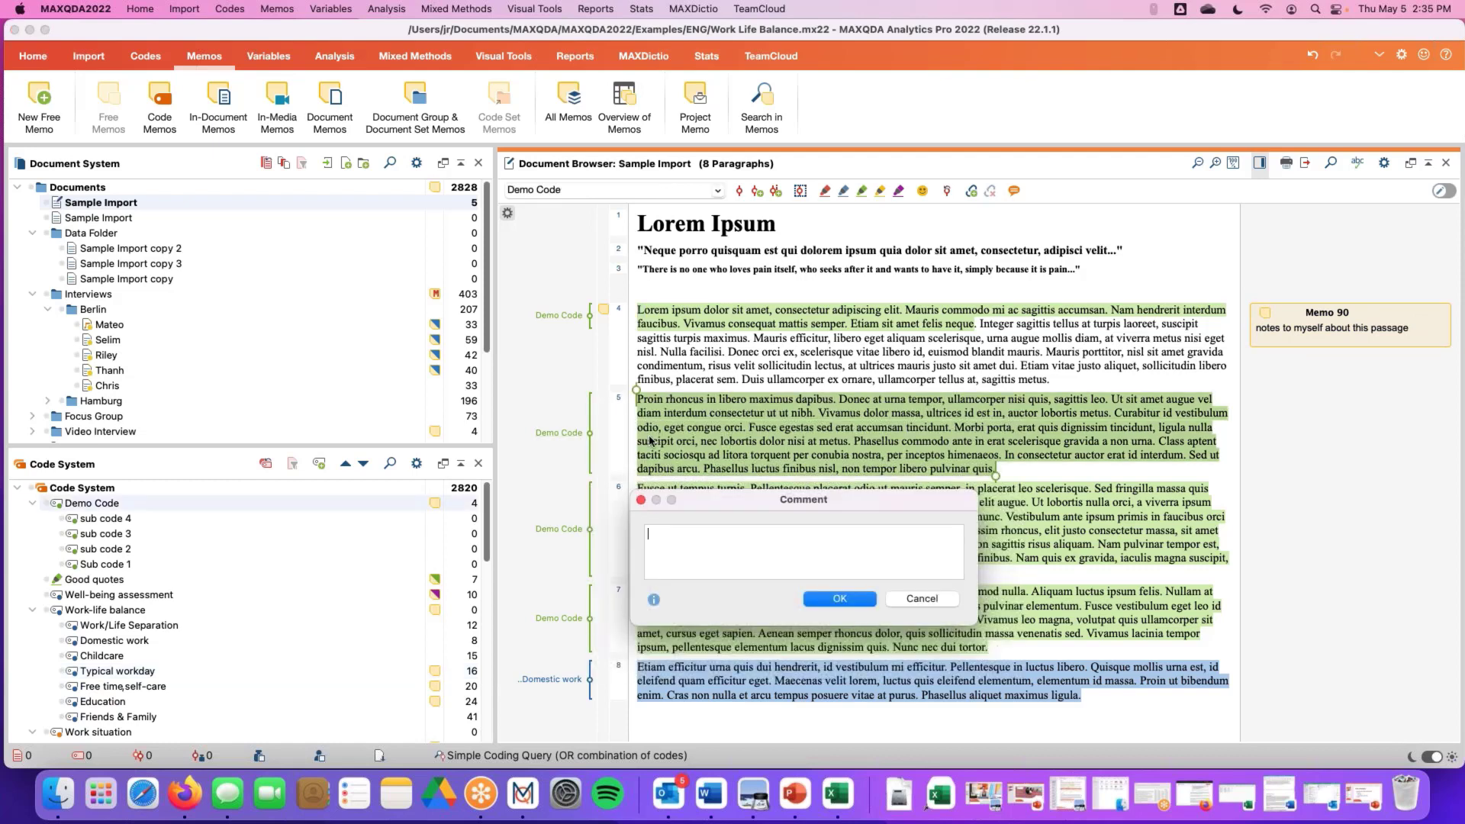
type("code comments")
key("Return")
left_click(1361, 395)
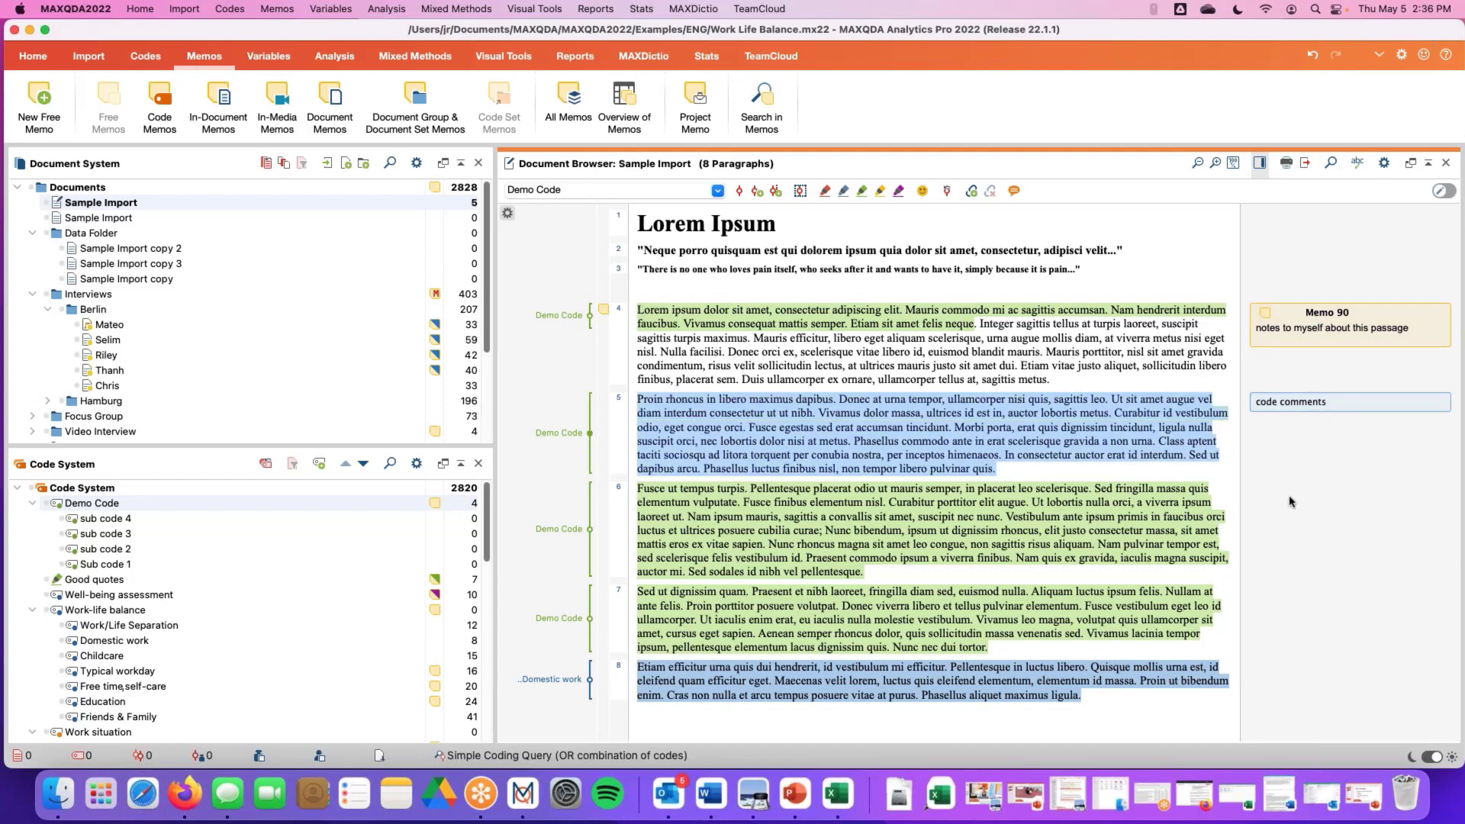
Open the Overview of Memos, browse the table of all project memos, and close it
left_click(354, 93)
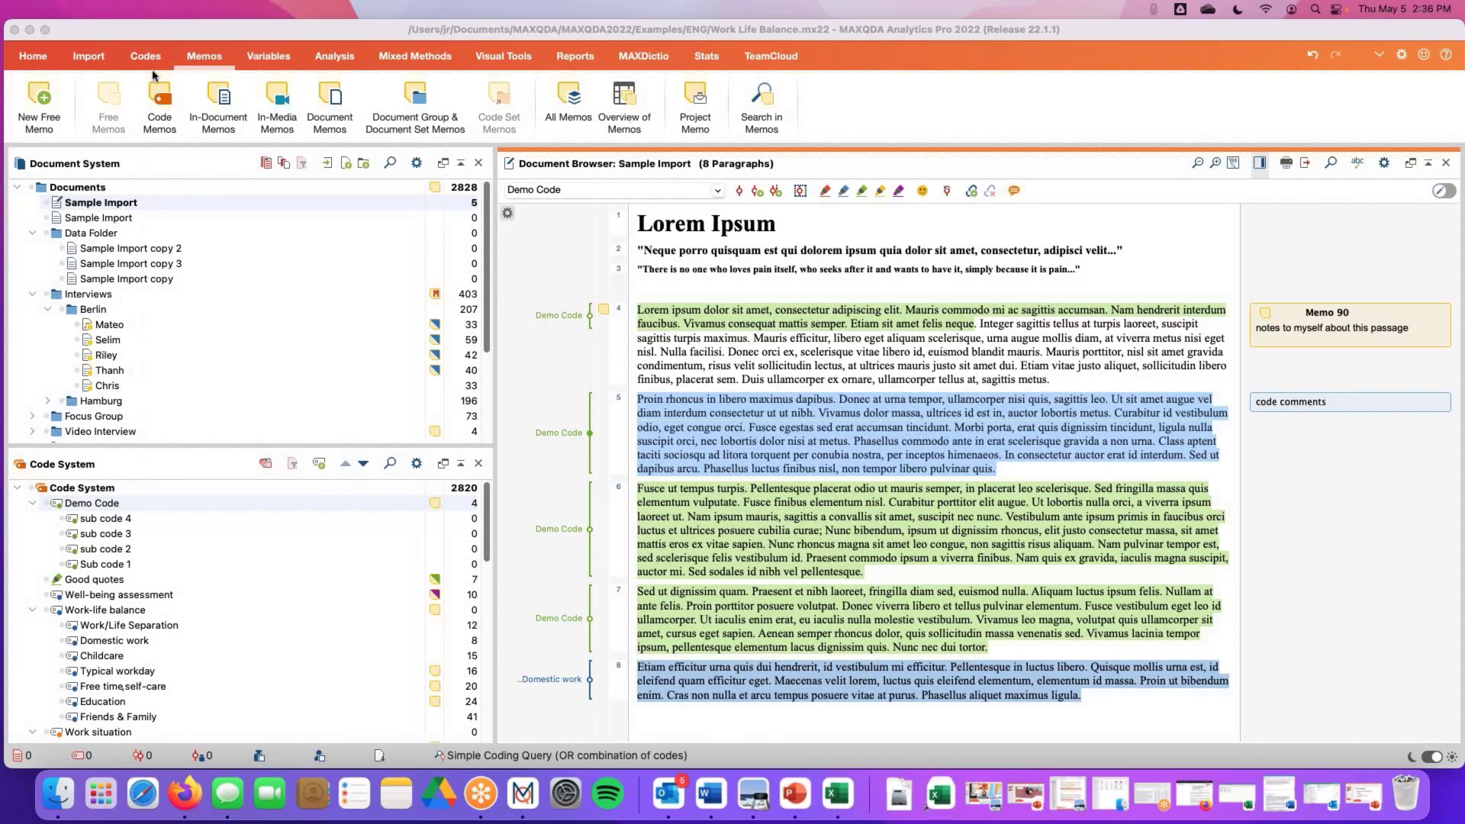
left_click(624, 107)
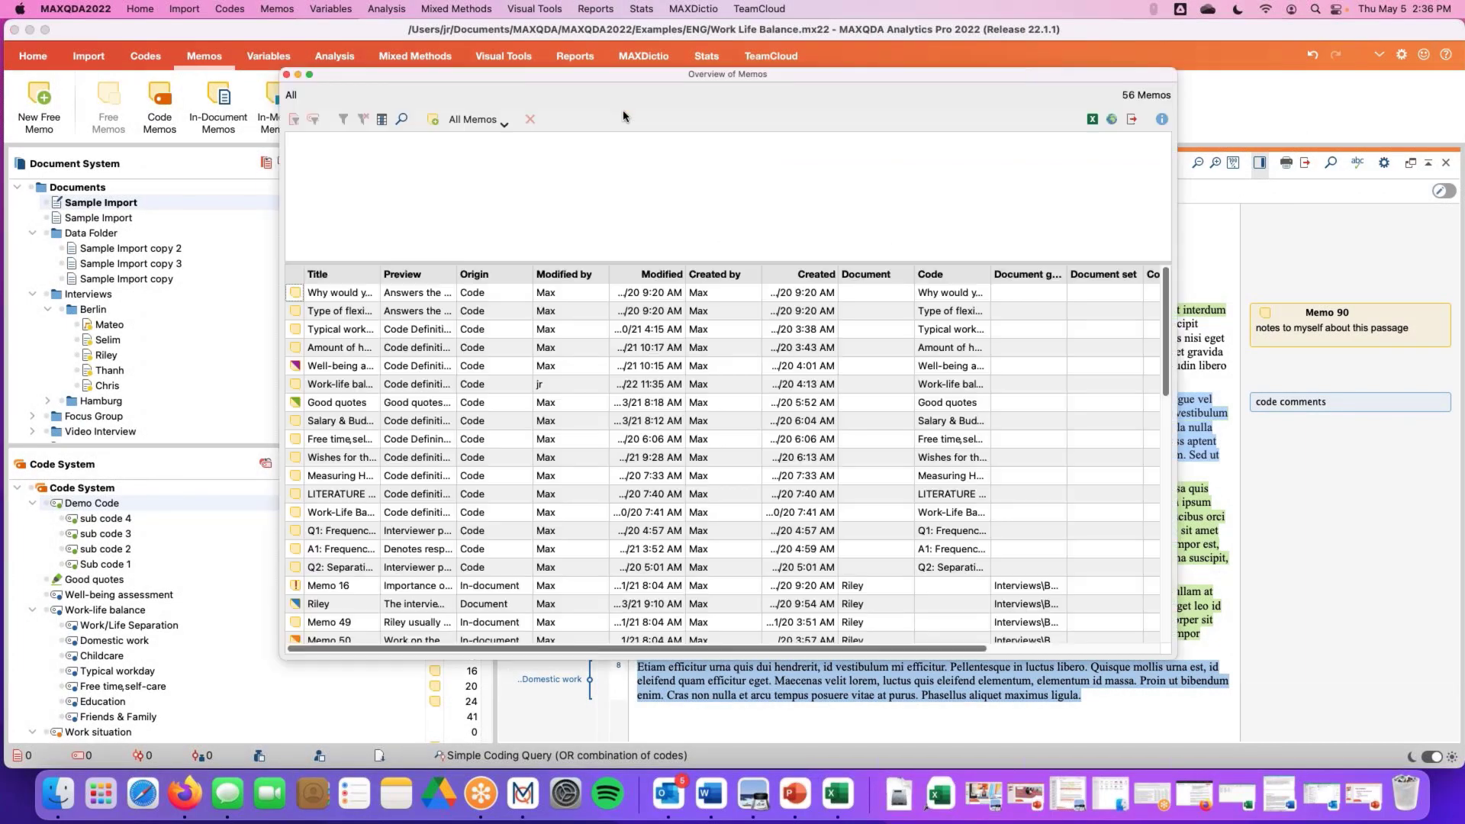
left_click_drag(470, 77, 261, 51)
scroll(312, 324, "down", 10)
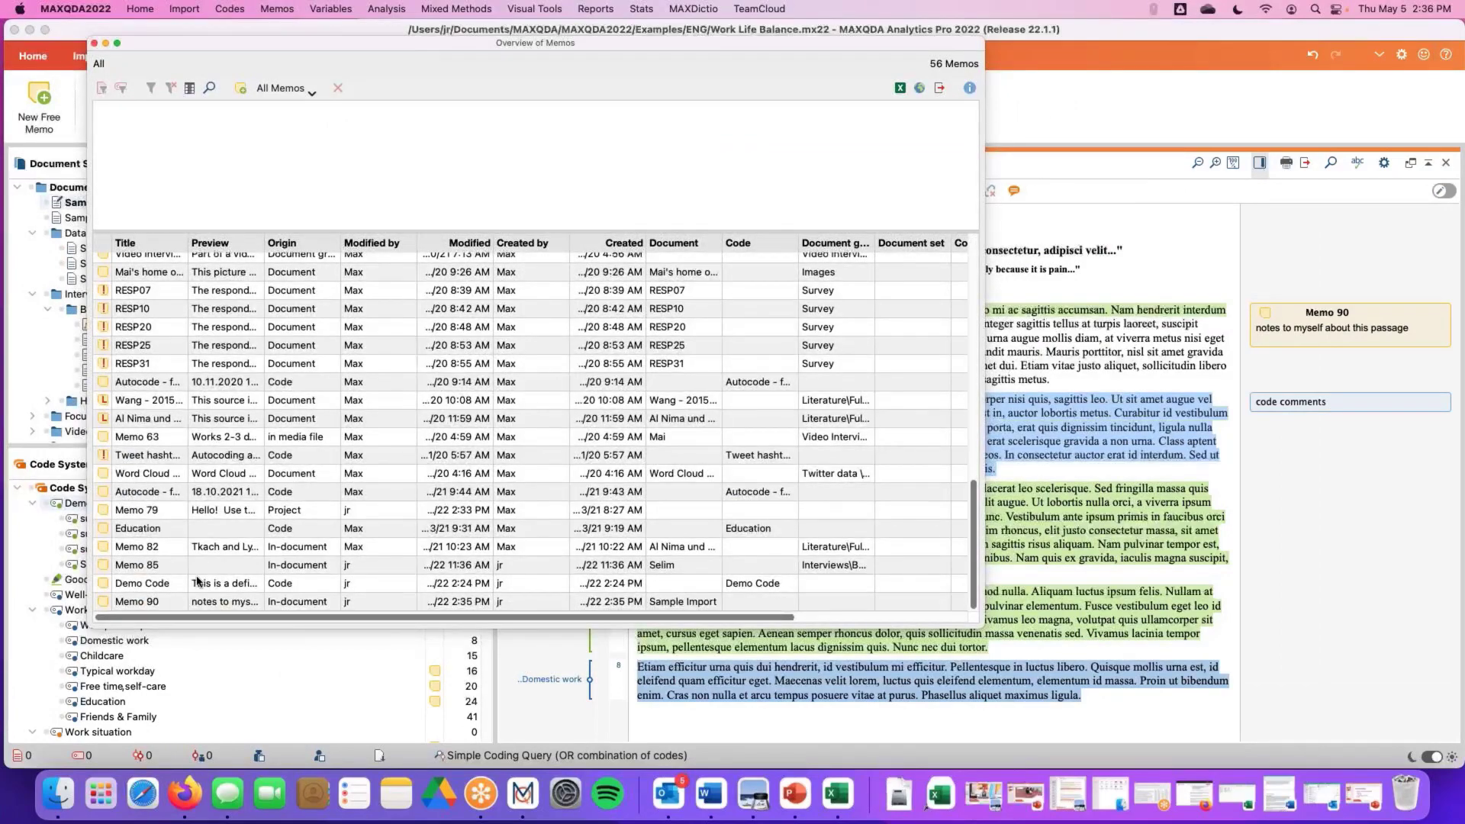
scroll(173, 610, "up", 10)
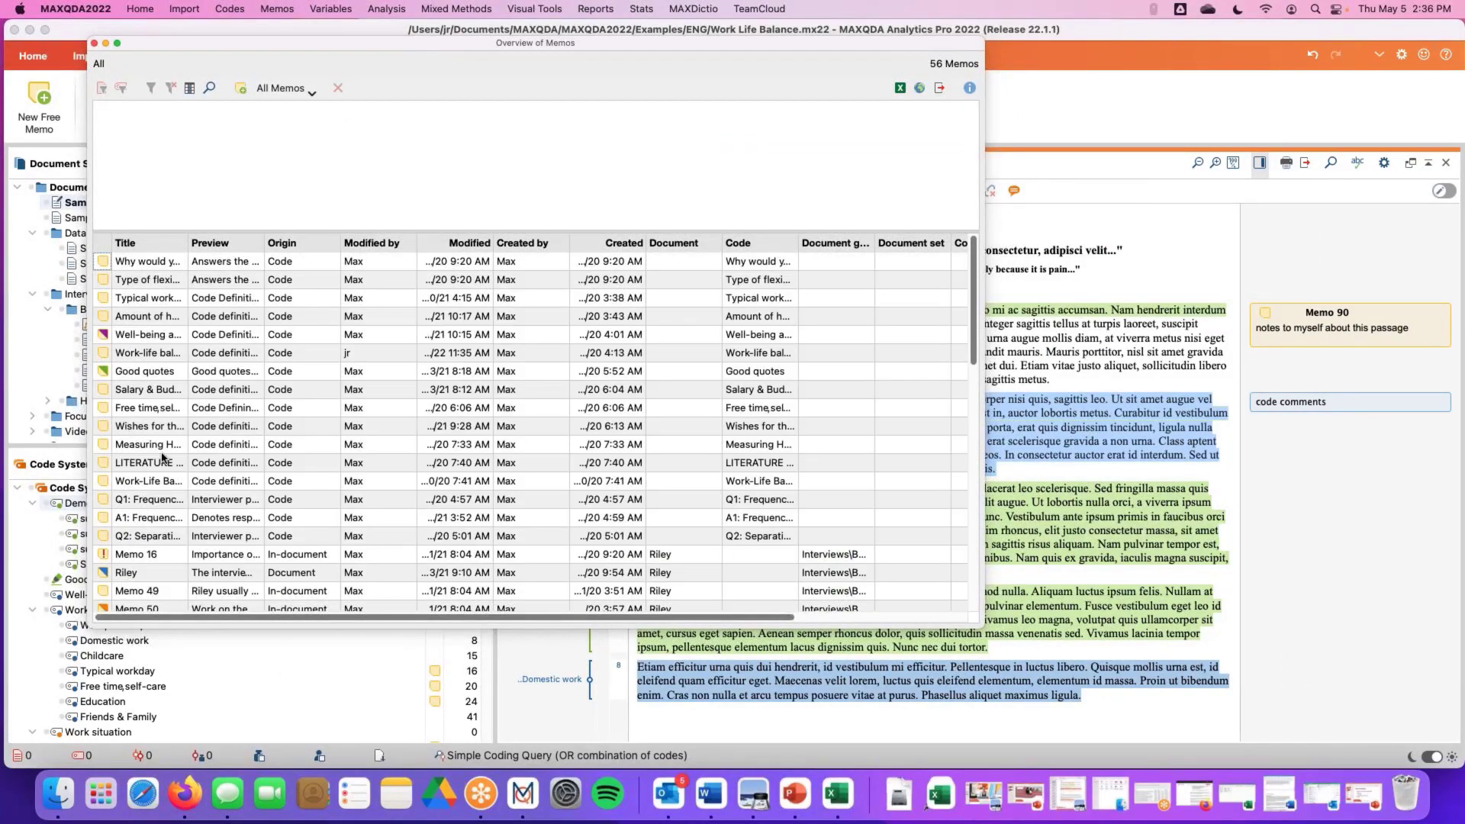
scroll(162, 454, "down", 1)
scroll(351, 288, "up", 1)
left_click_drag(793, 243, 867, 243)
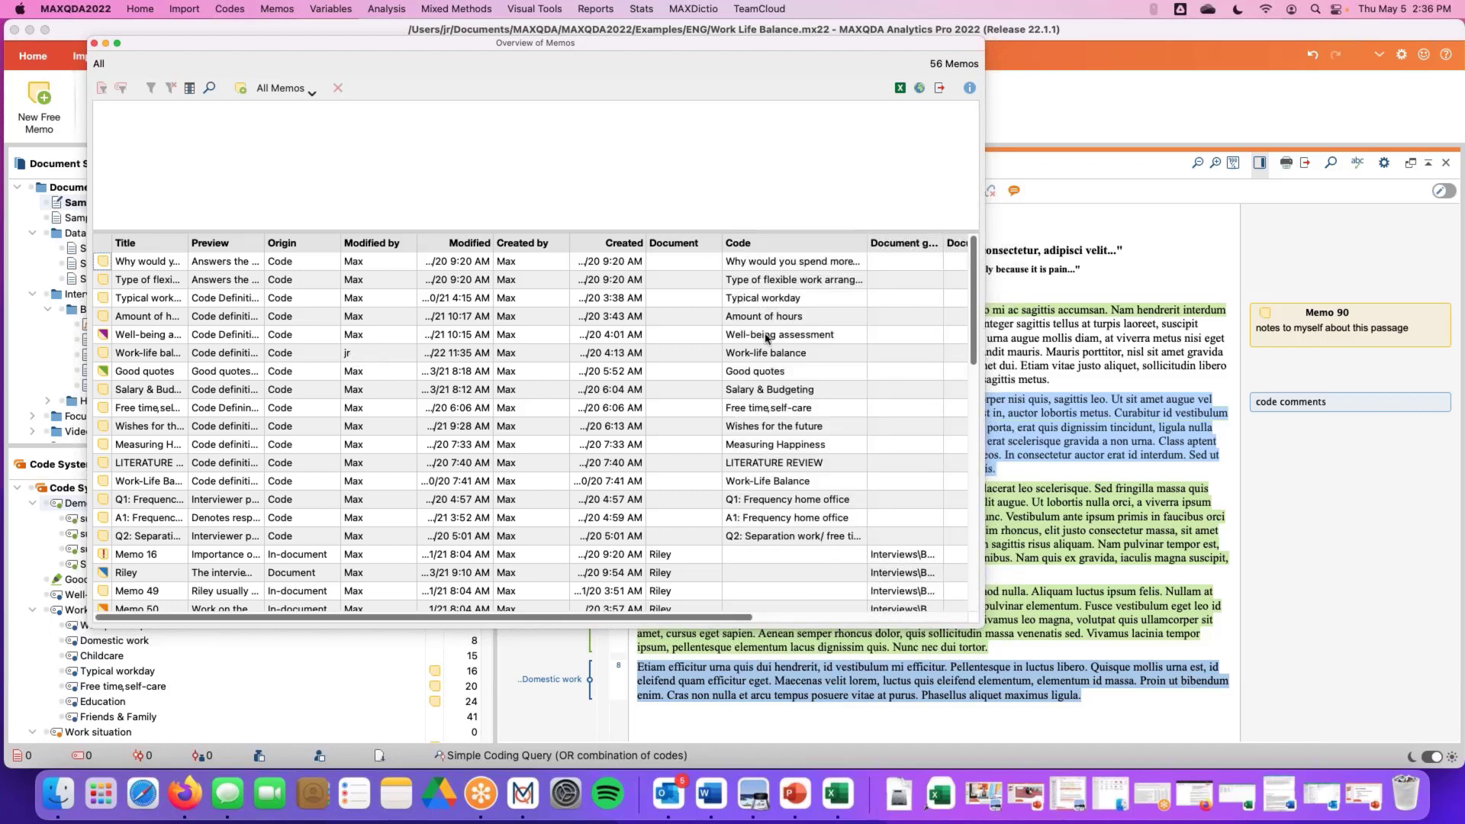
left_click(93, 44)
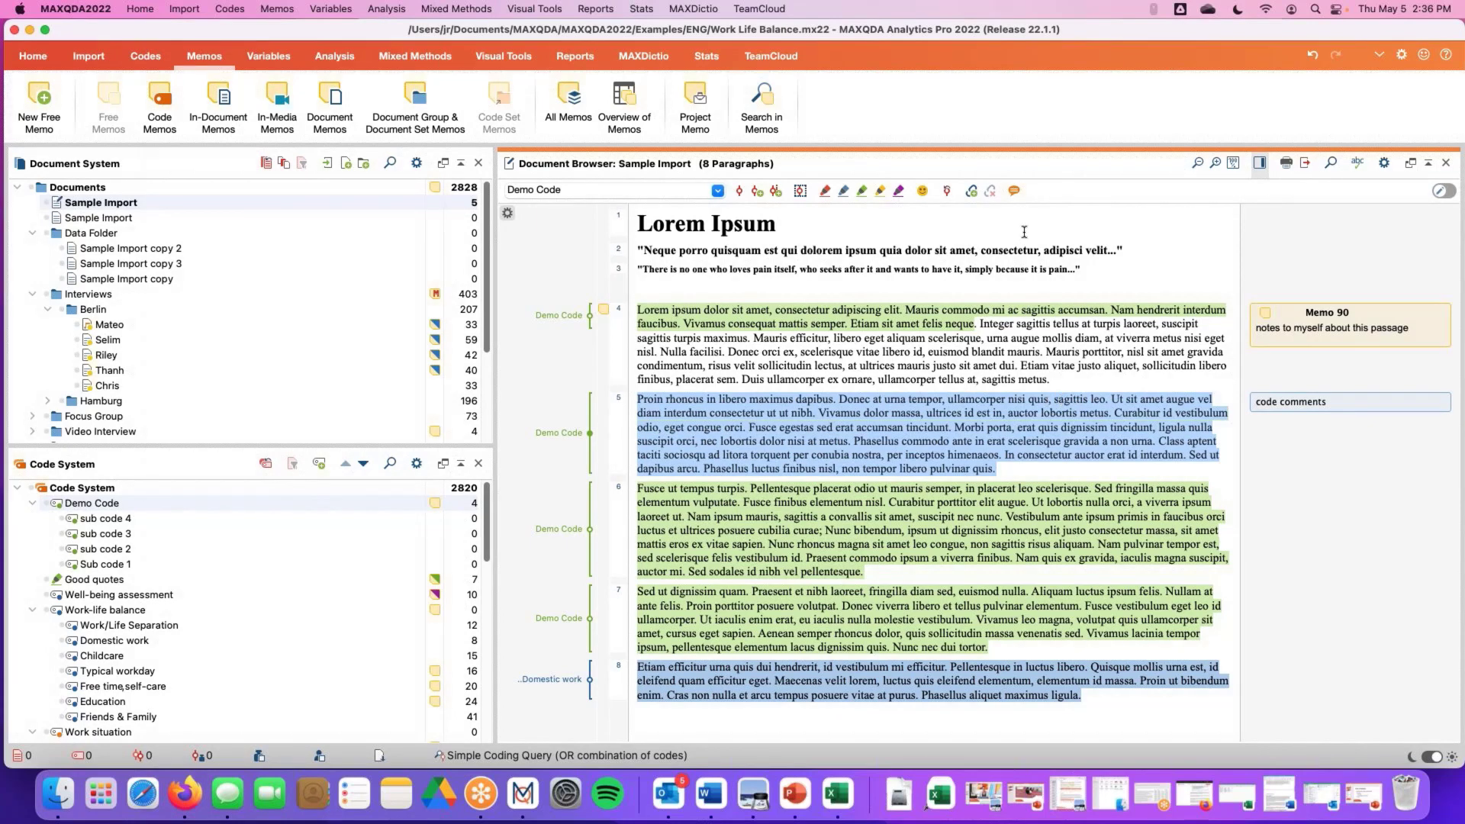
Open the Retrieved Segments window beneath the Document Browser and adjust its height
left_click(23, 61)
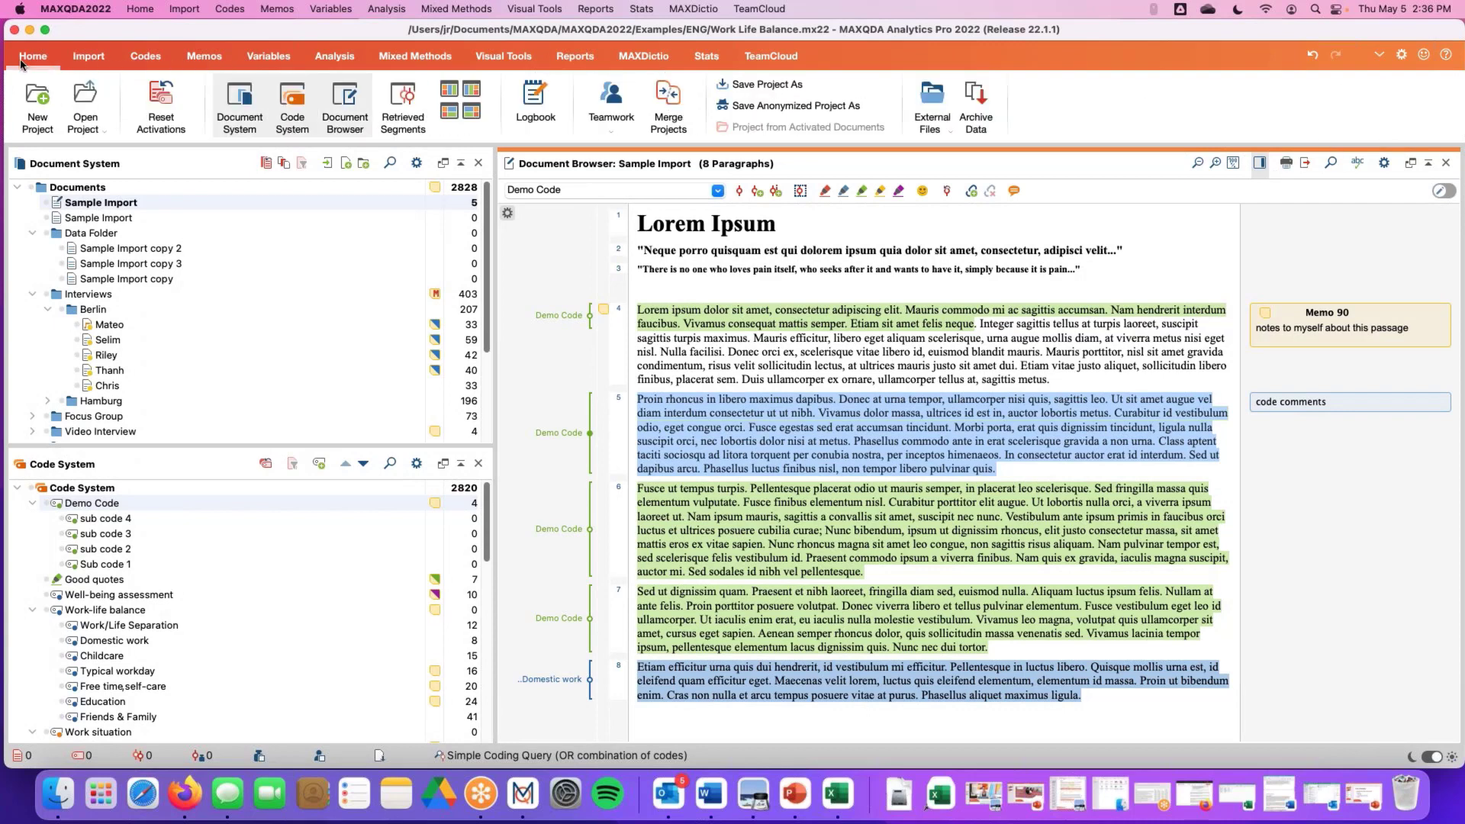
left_click(399, 107)
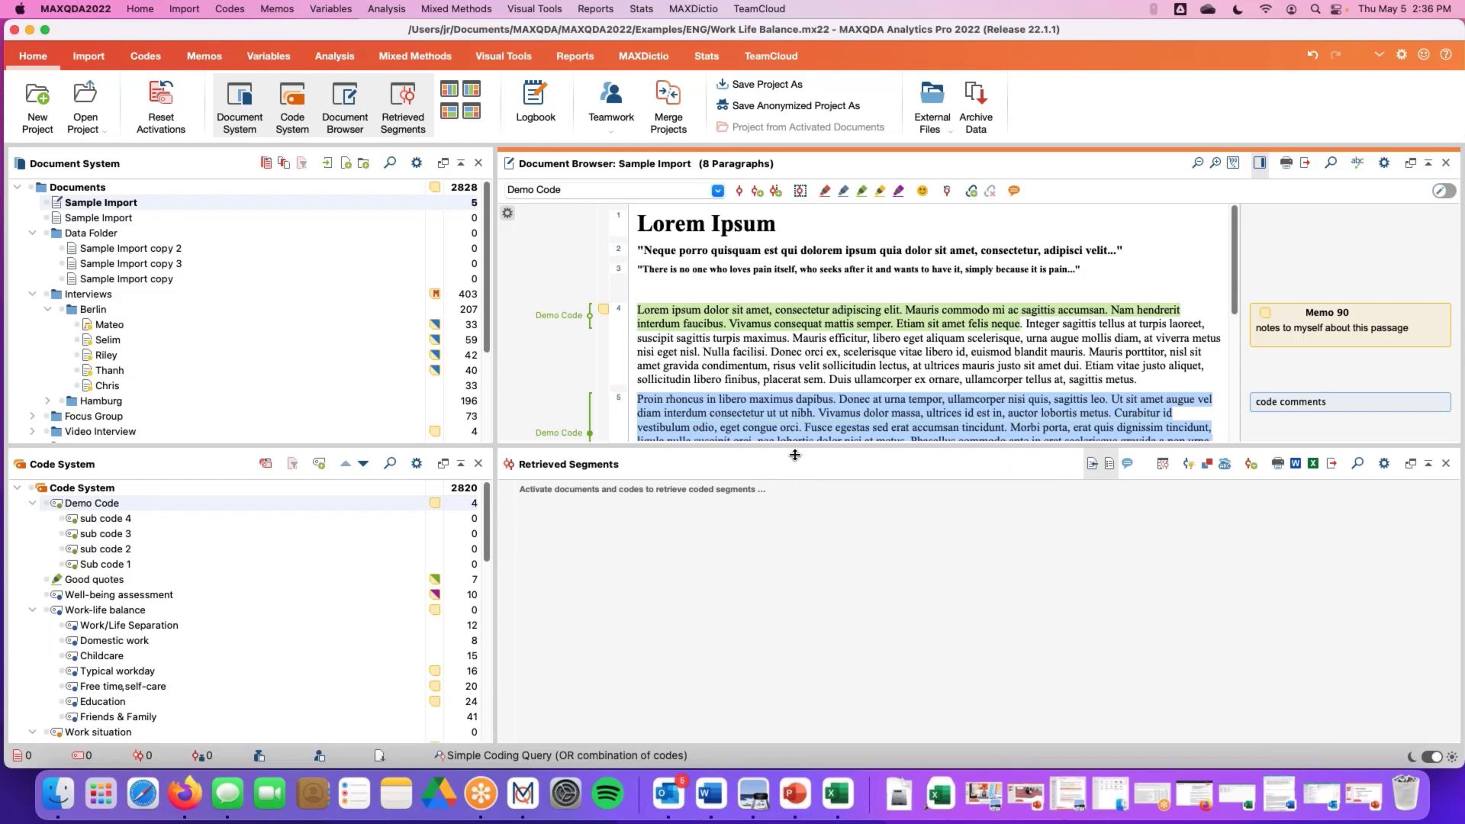
left_click_drag(795, 455, 794, 533)
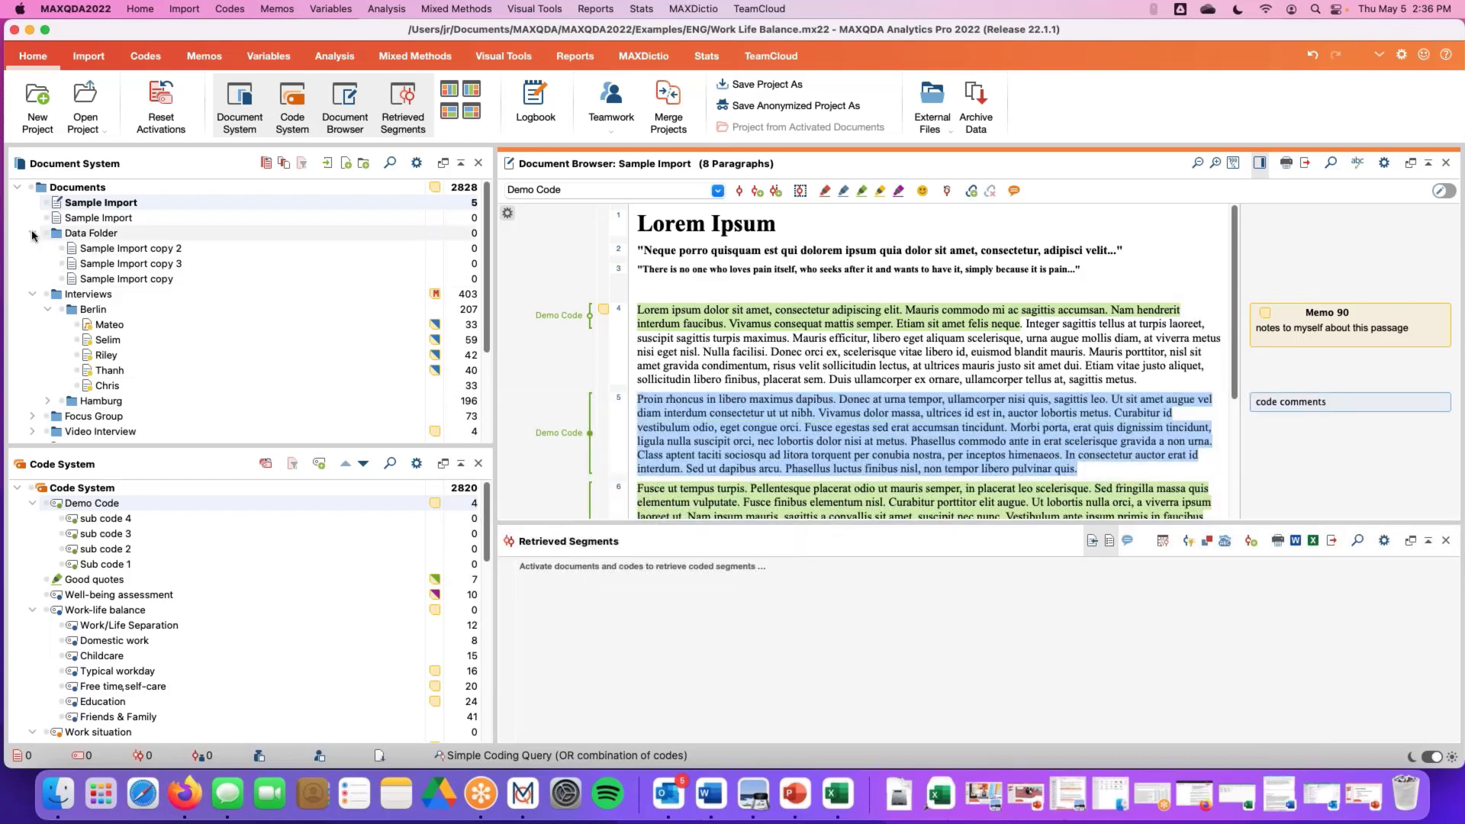
Activate Riley's interview and the Typical workday code to list their coded segments in Retrieved Segments
left_click(79, 357)
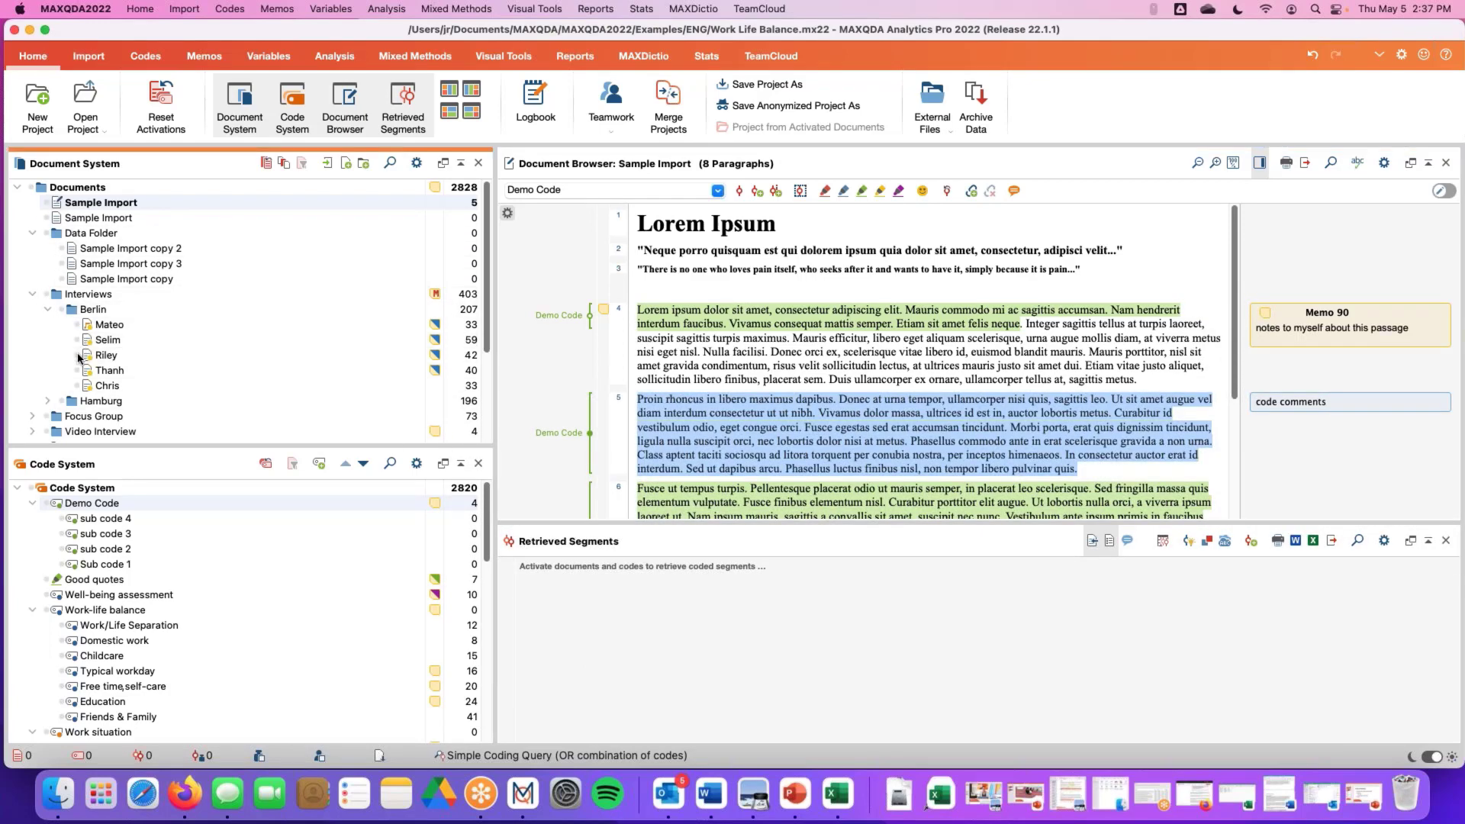
left_click(79, 356)
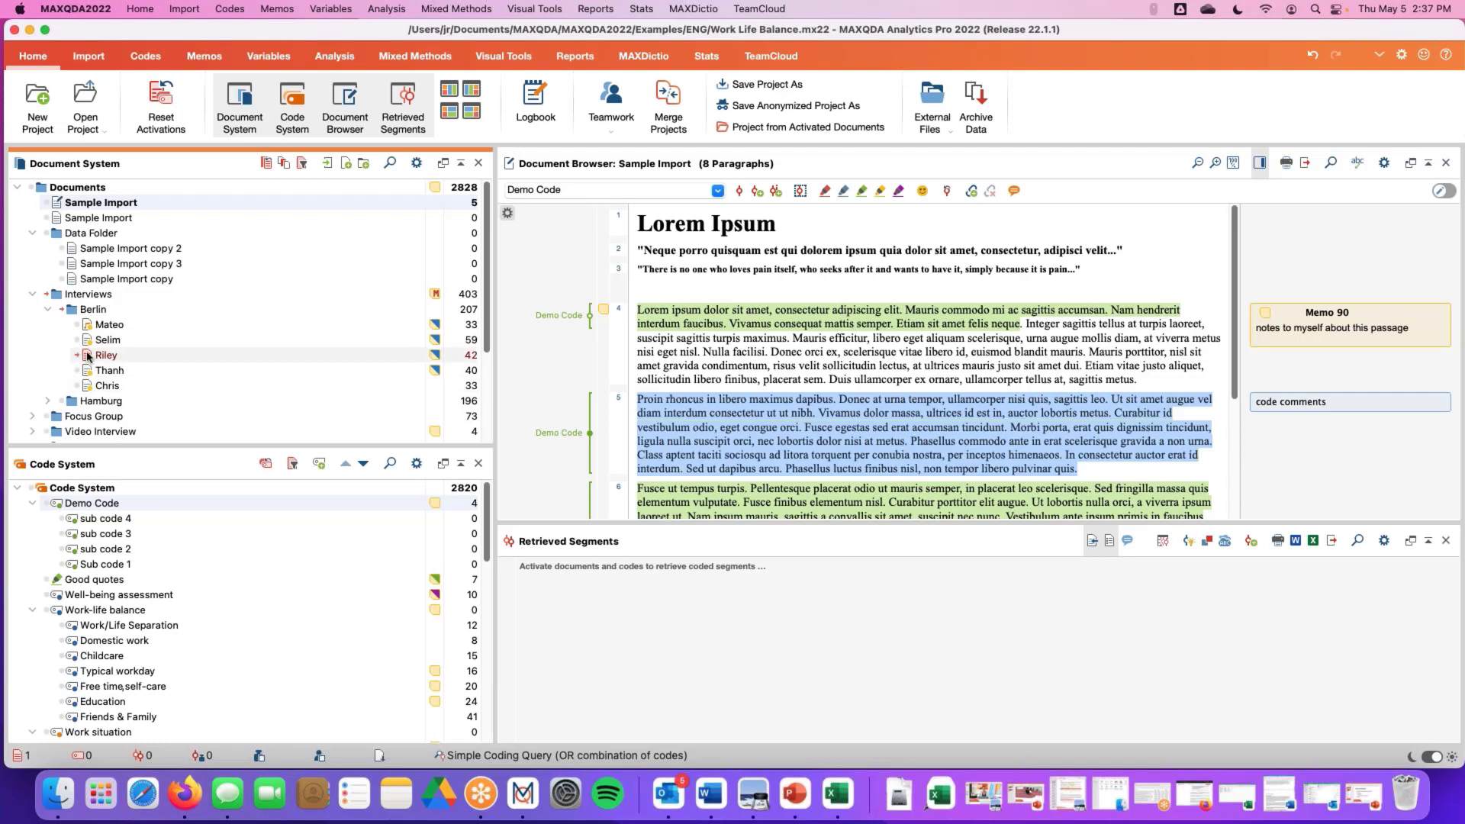
left_click(113, 357)
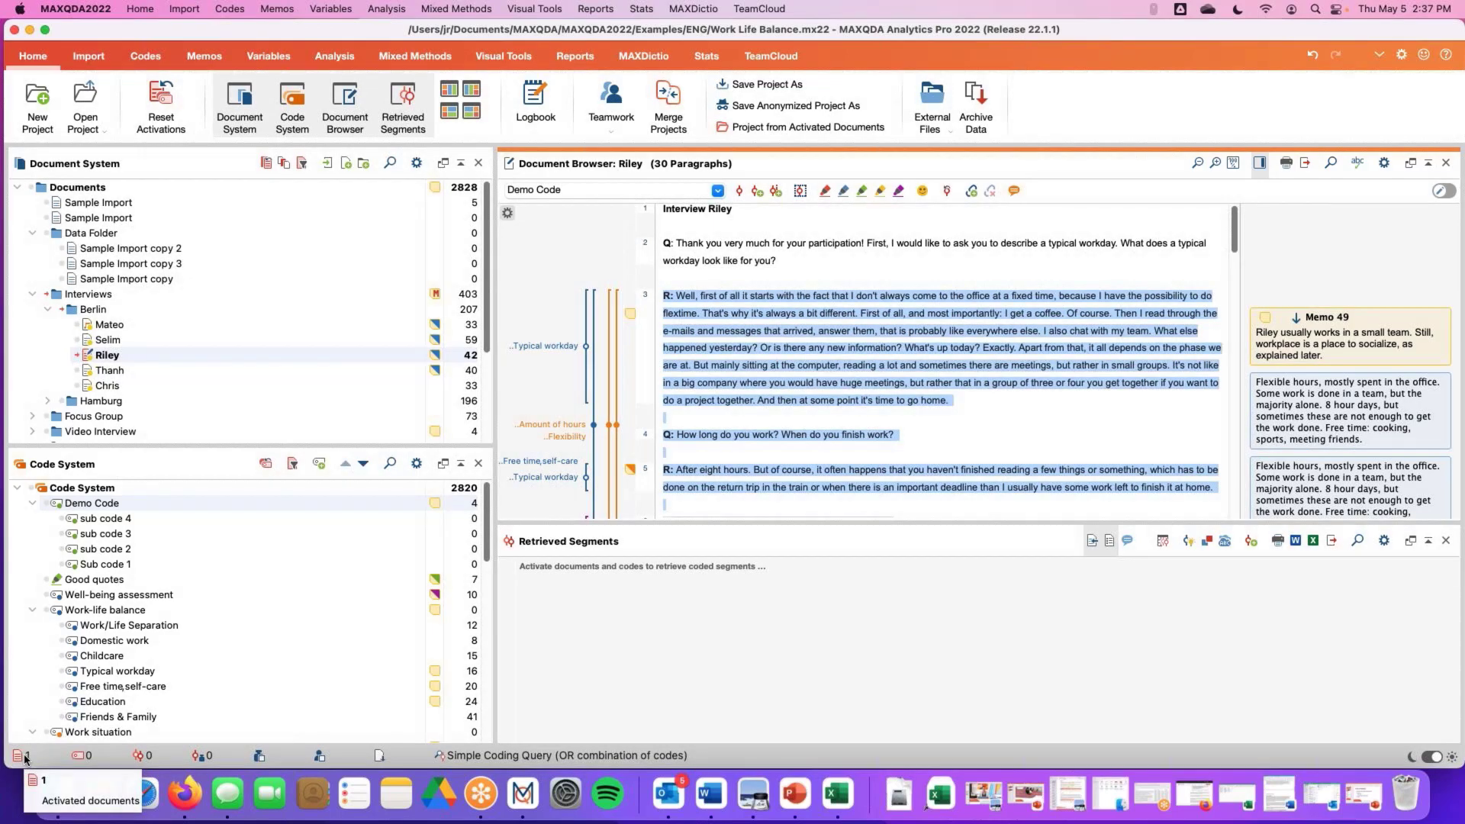
scroll(58, 580, "down", 3)
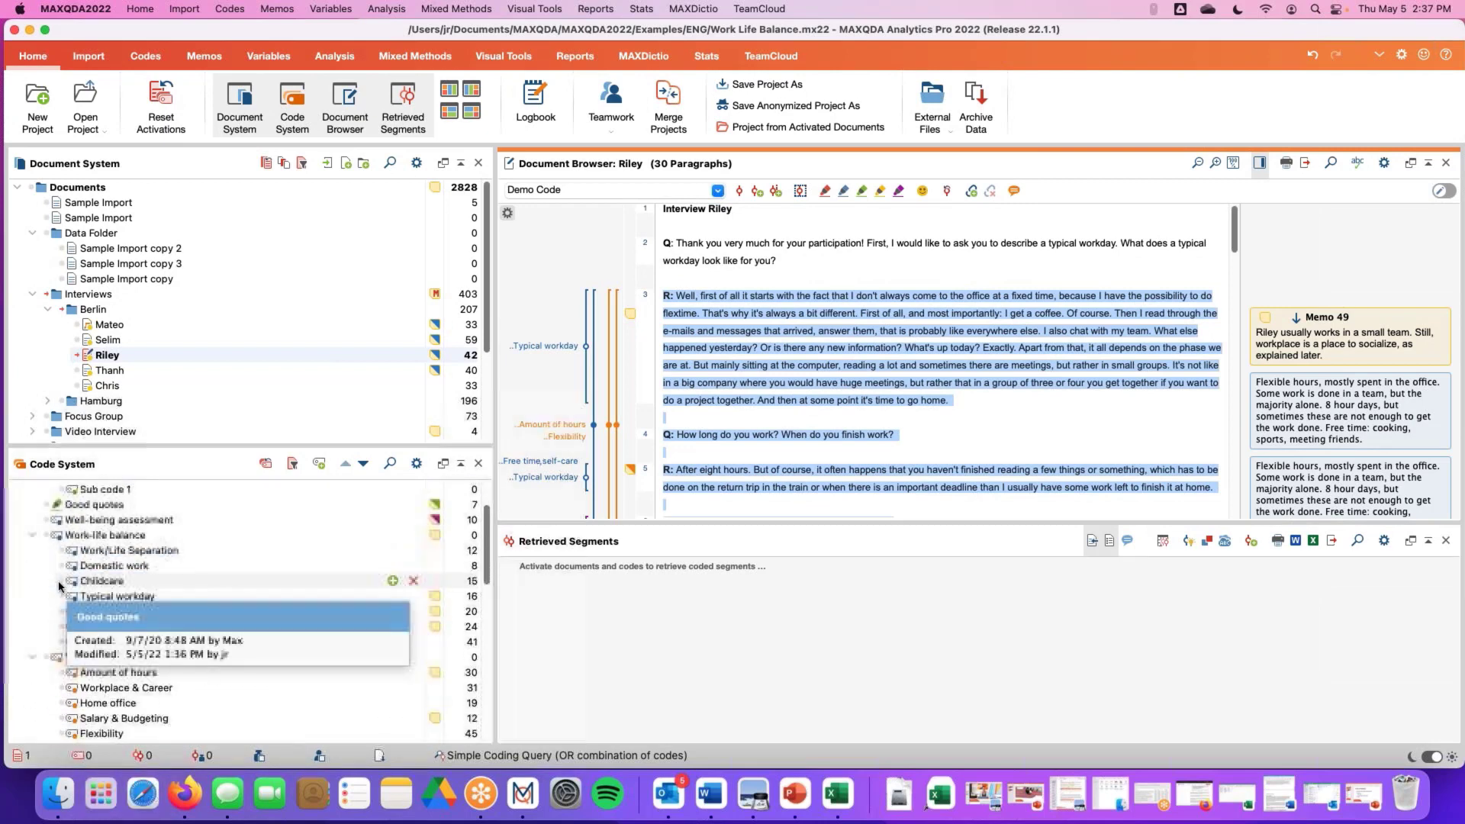
left_click(61, 596)
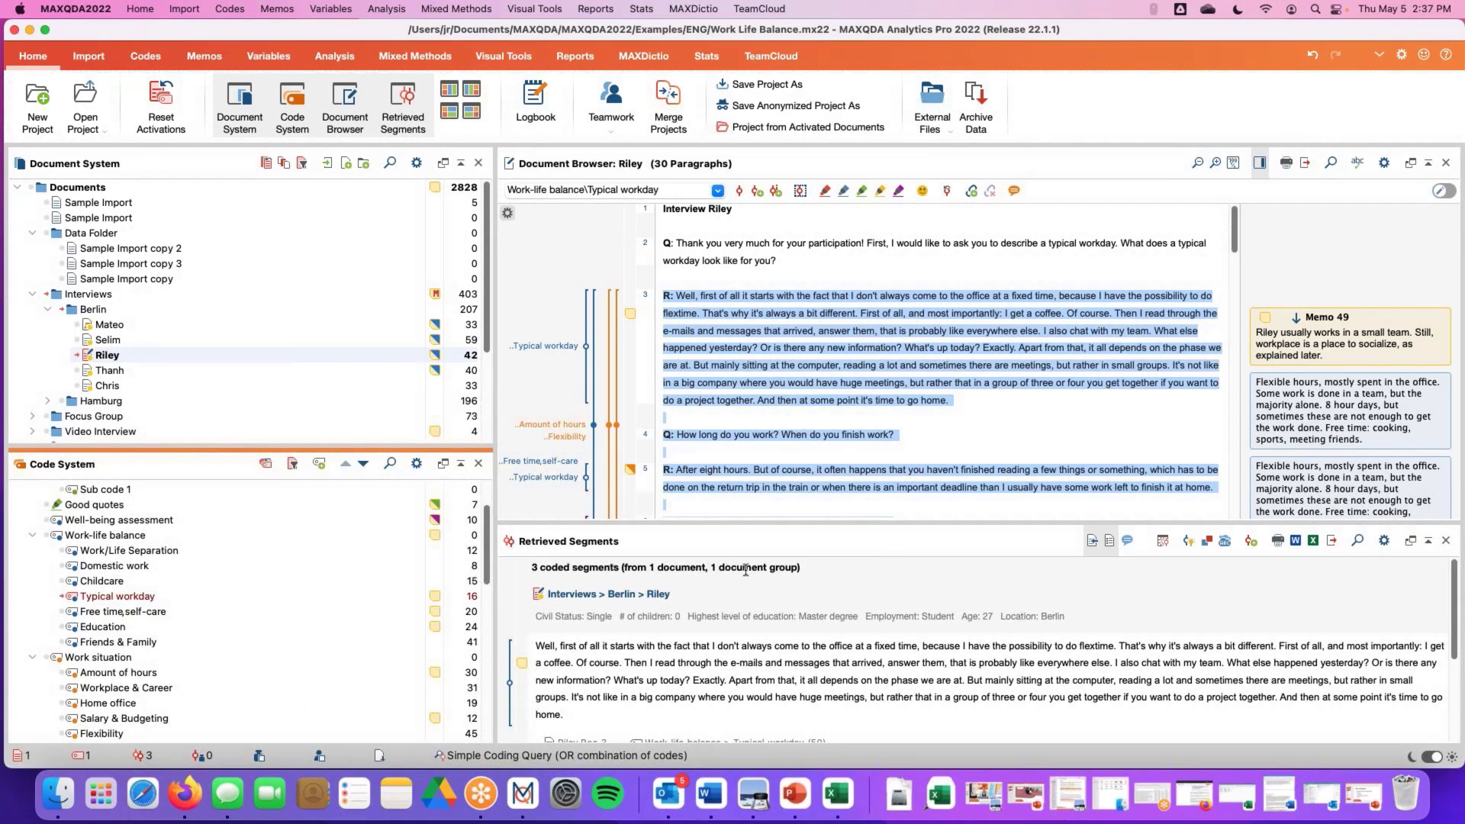
left_click_drag(744, 527, 743, 368)
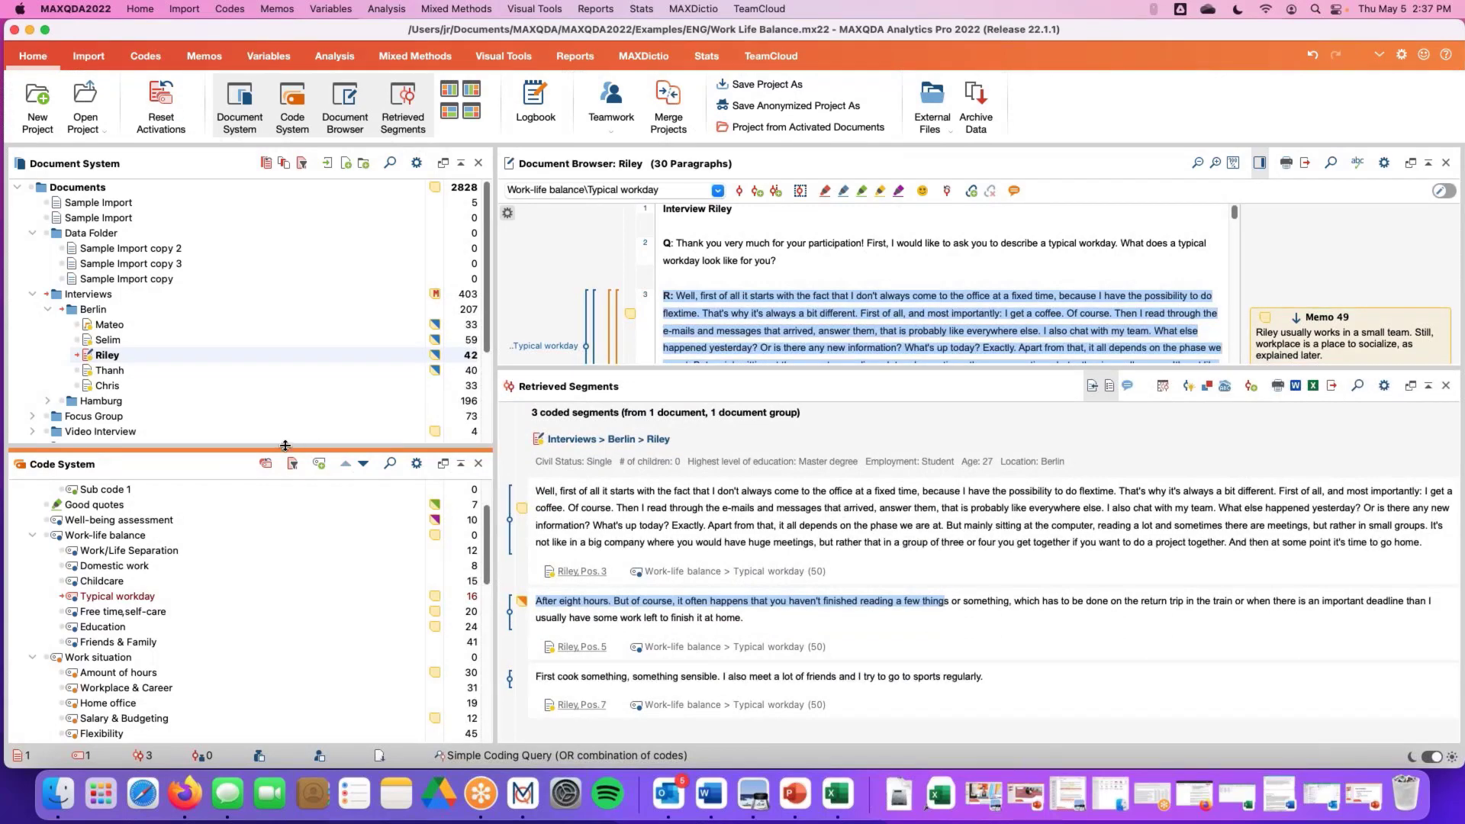
Enlarge the Code System pane and reset all code and document activations
left_click_drag(290, 449, 160, 332)
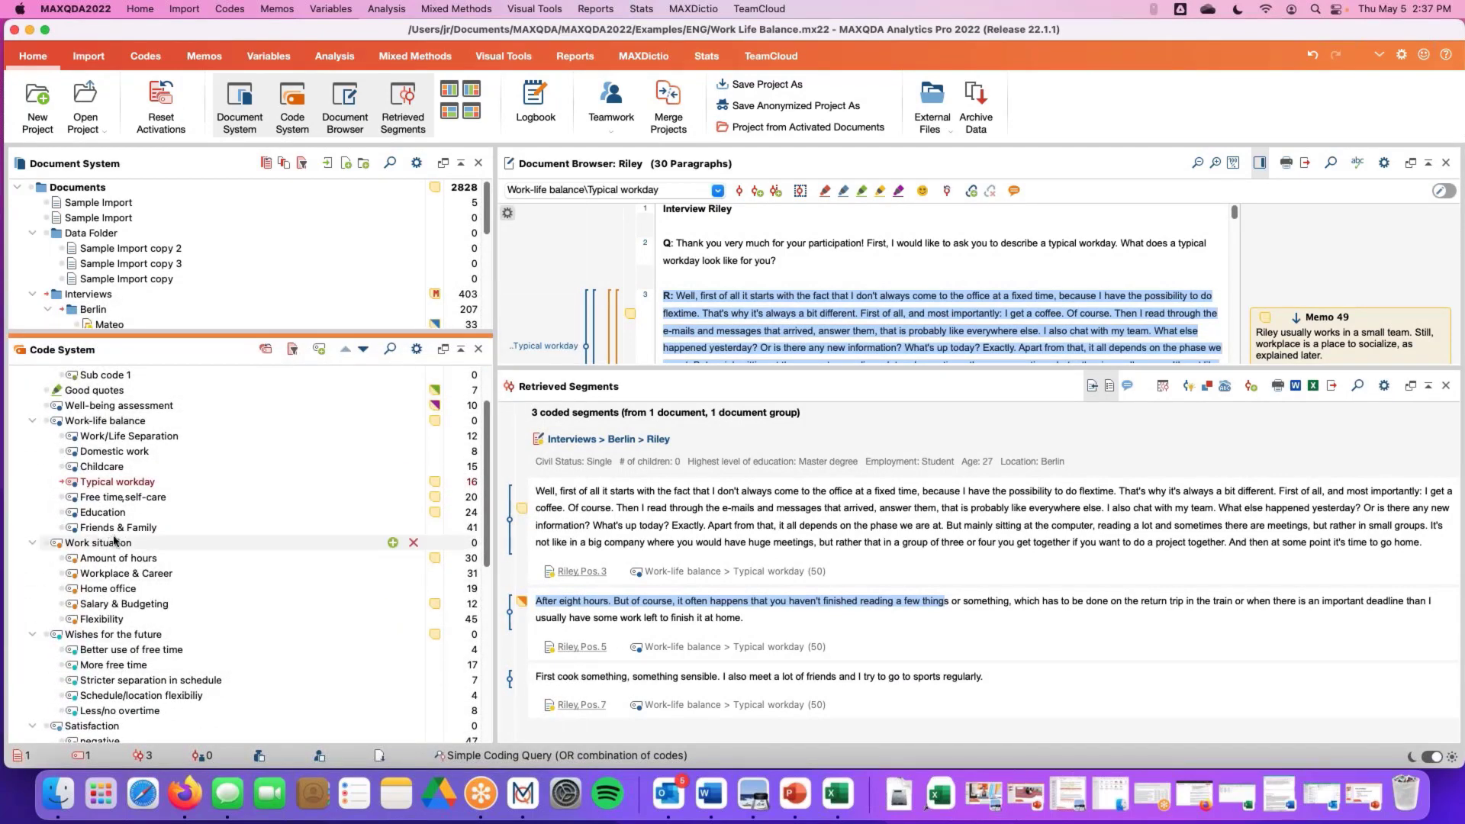
scroll(115, 541, "up", 3)
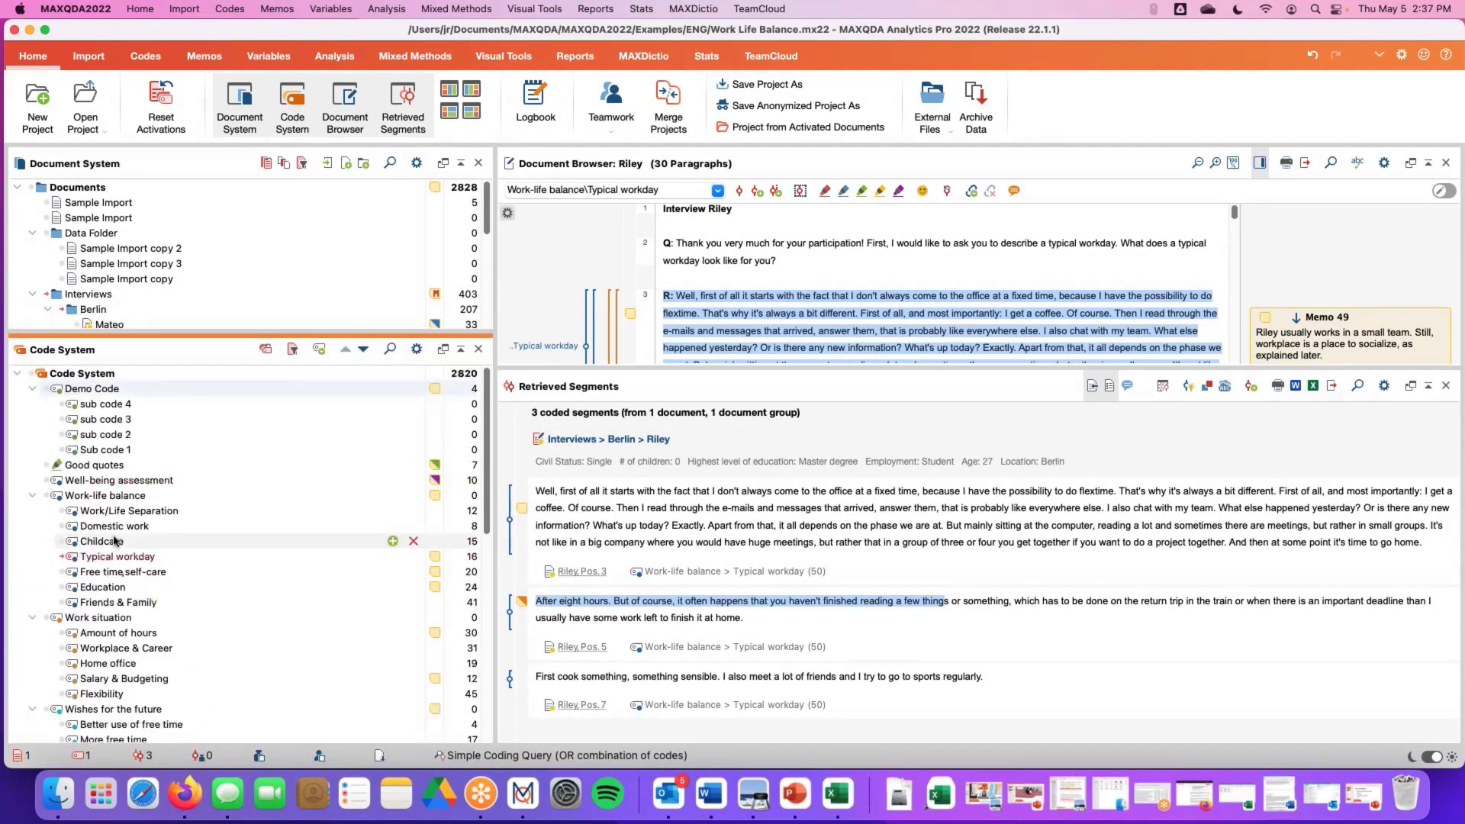
scroll(115, 541, "down", 1)
scroll(115, 541, "up", 1)
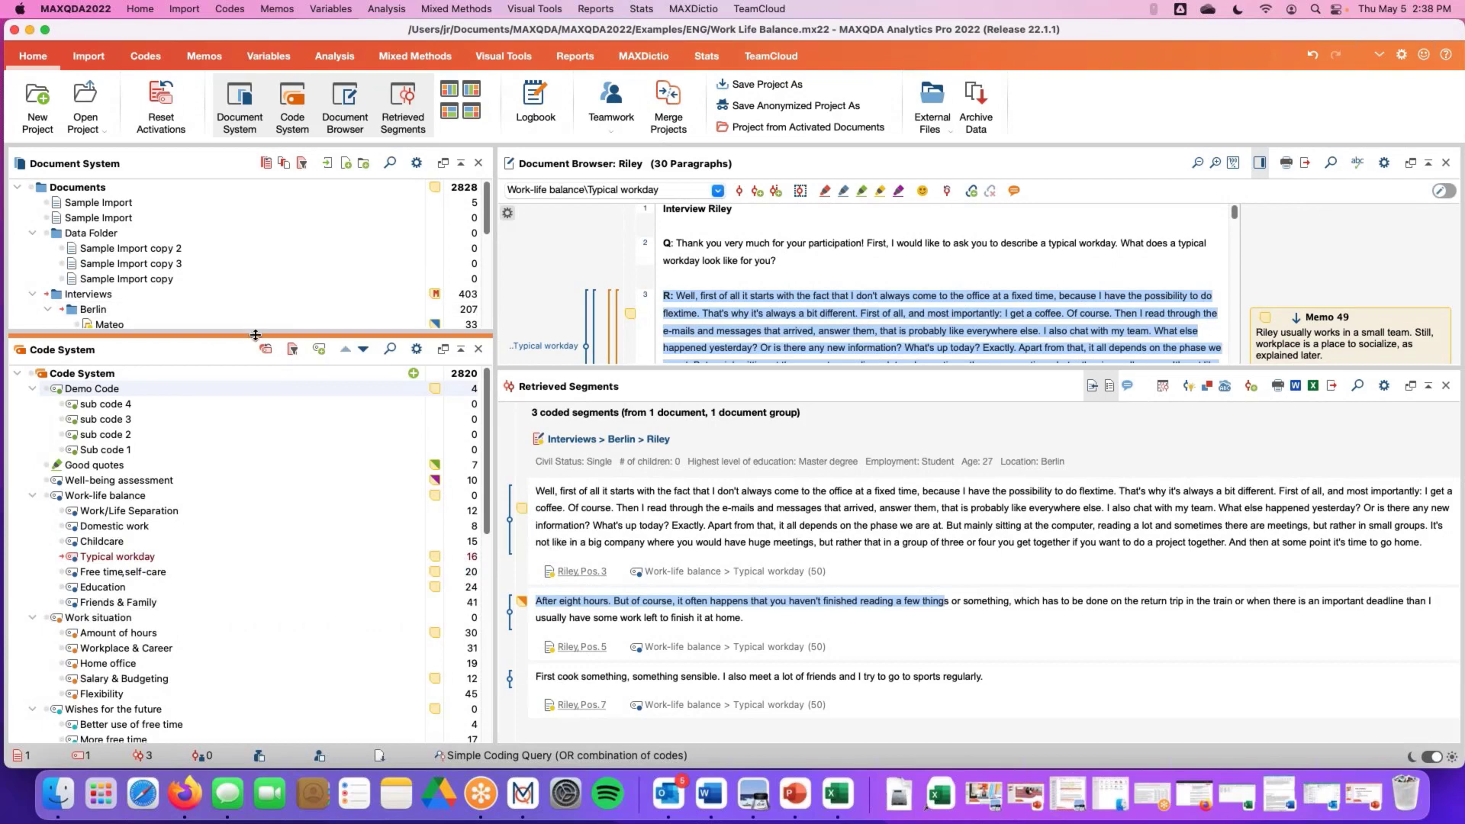
left_click_drag(254, 337, 254, 365)
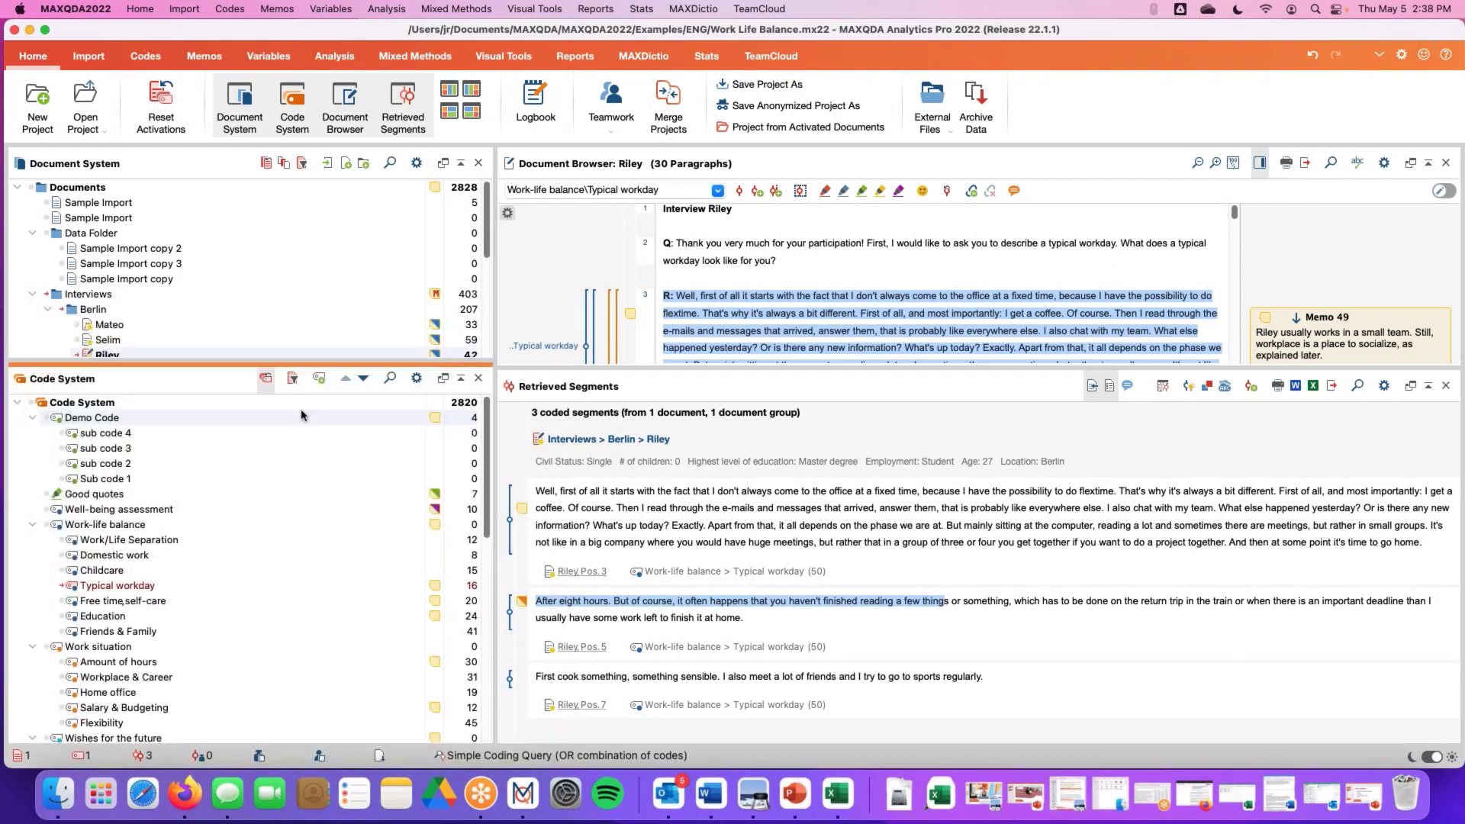
left_click(266, 381)
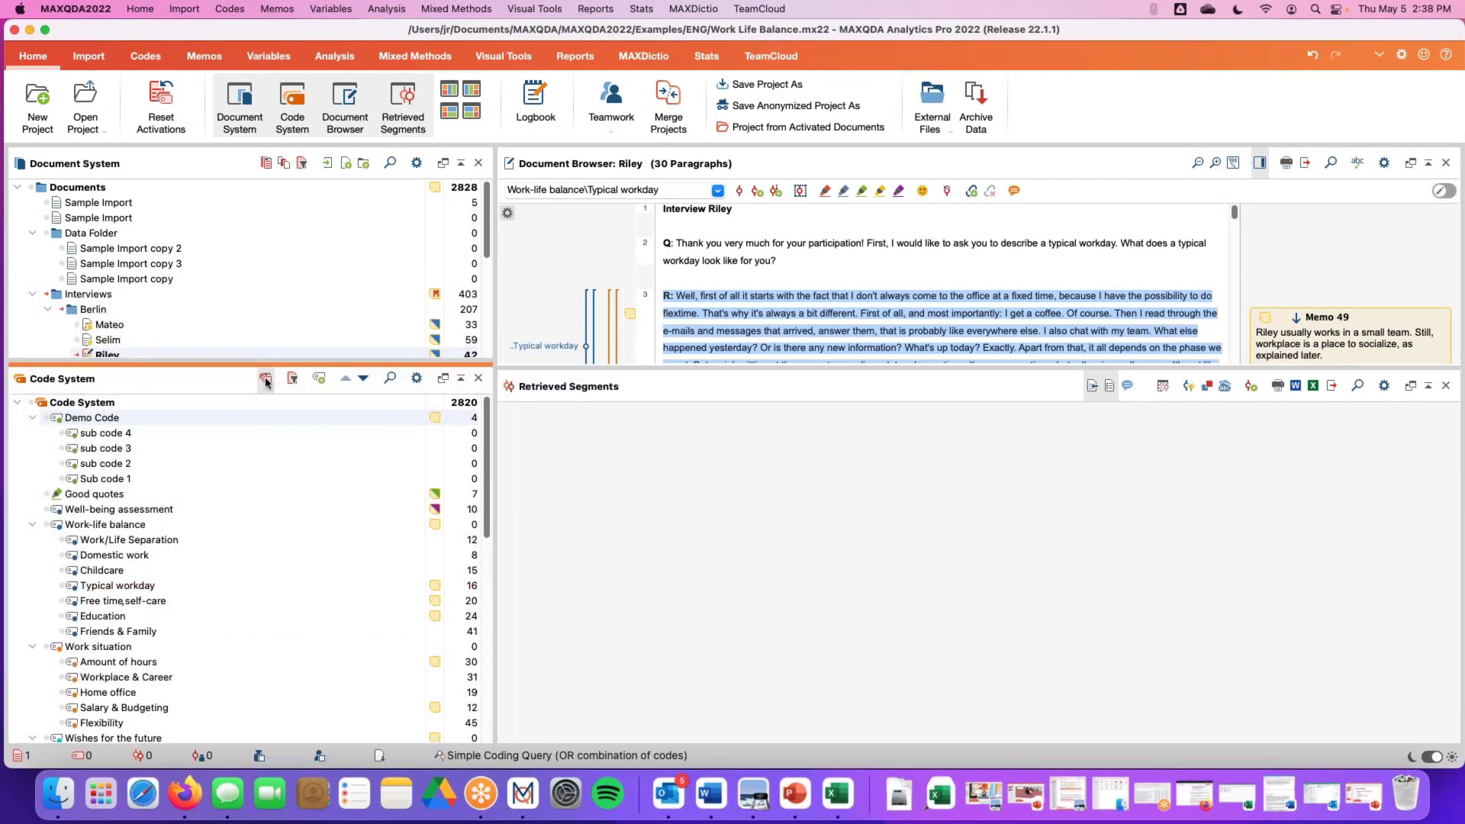
left_click(264, 166)
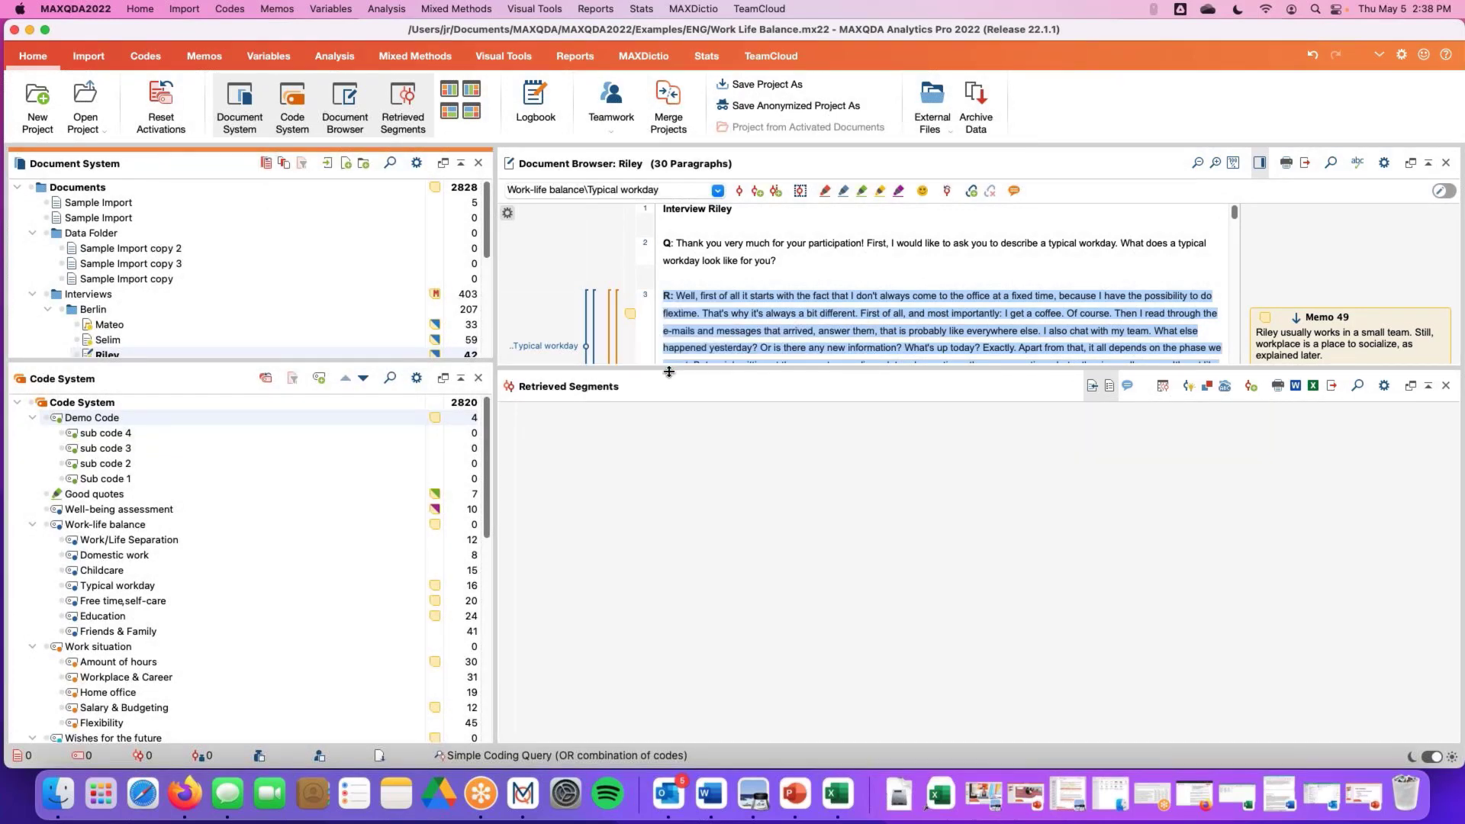
Resize the panes to enlarge the Document Browser and the Document System
left_click_drag(670, 367, 692, 500)
left_click_drag(401, 364, 393, 450)
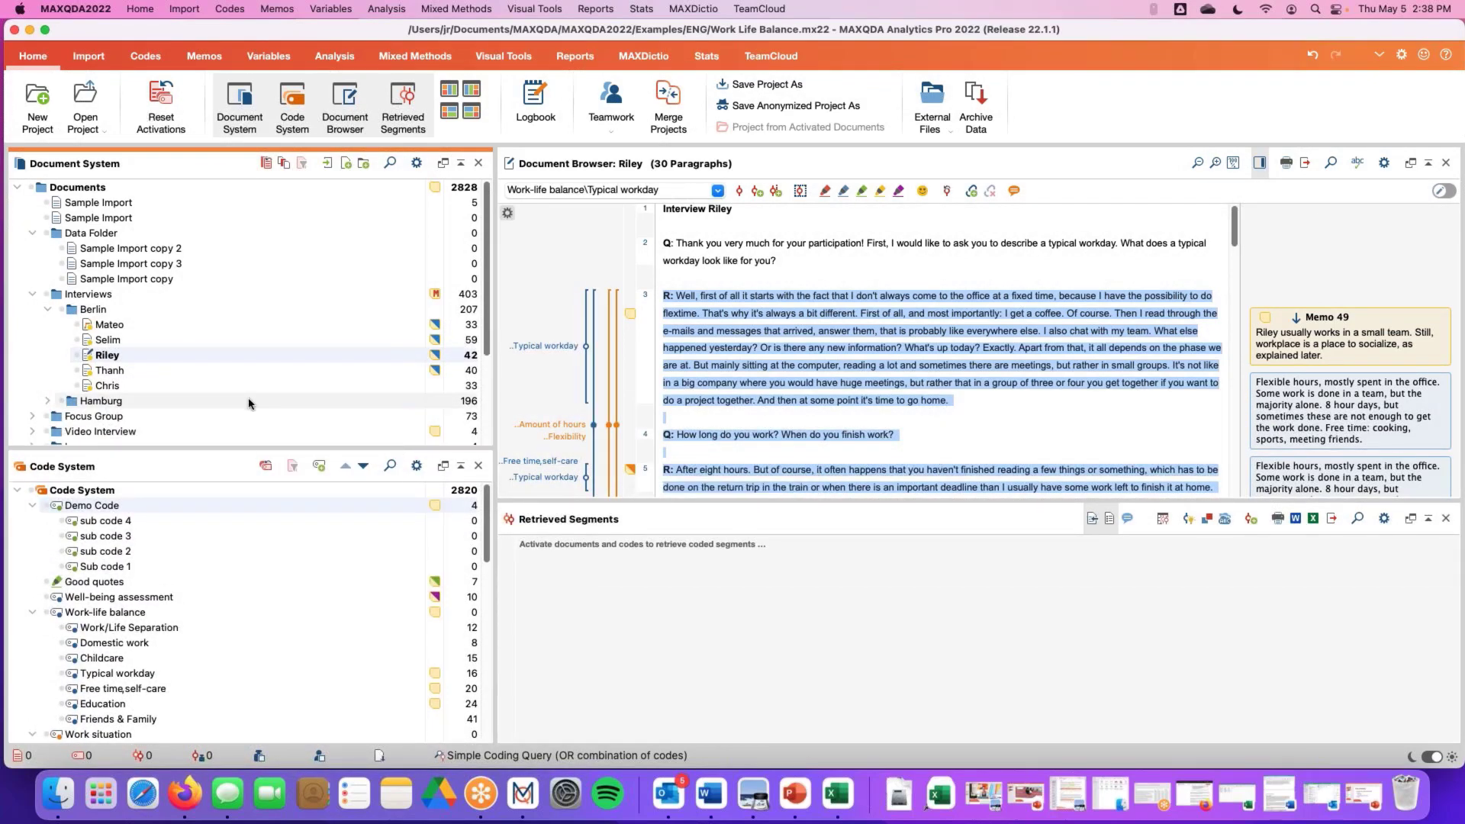
left_click_drag(282, 448, 270, 501)
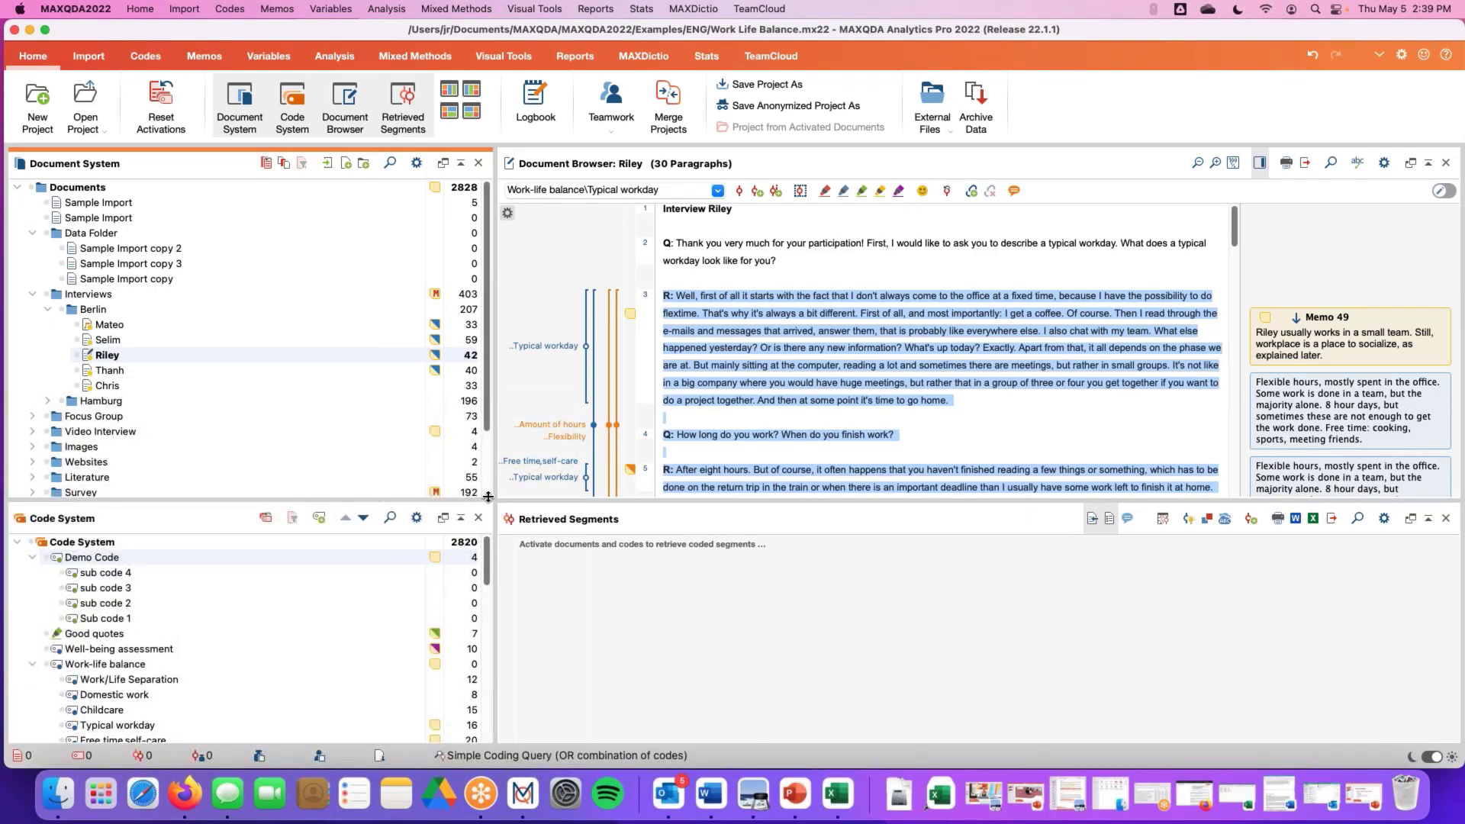